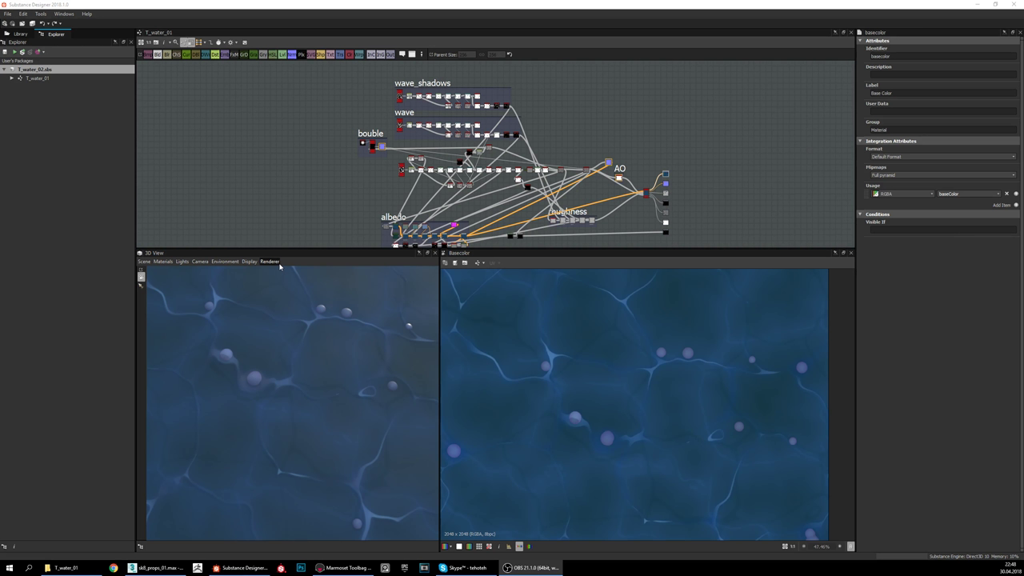
Step: Examine the base color texture in the 2D view, checking its wave lines, bubbles and darker water areas at several magnifications
middle_drag(650, 357, 693, 377)
scroll(670, 362, up, 1)
scroll(698, 360, down, 2)
scroll(677, 349, up, 2)
scroll(647, 379, up, 1)
scroll(661, 395, down, 1)
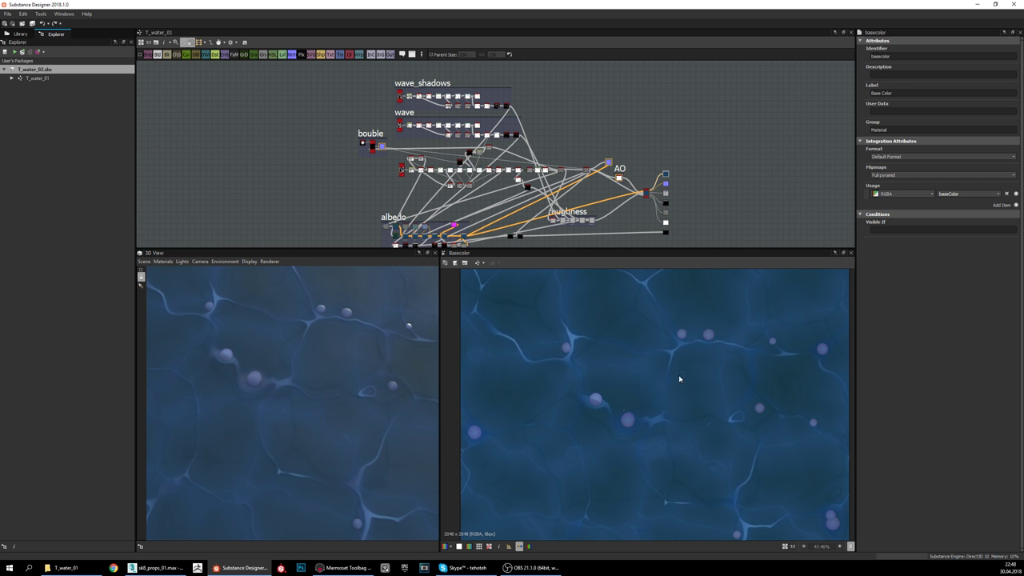
scroll(648, 366, up, 2)
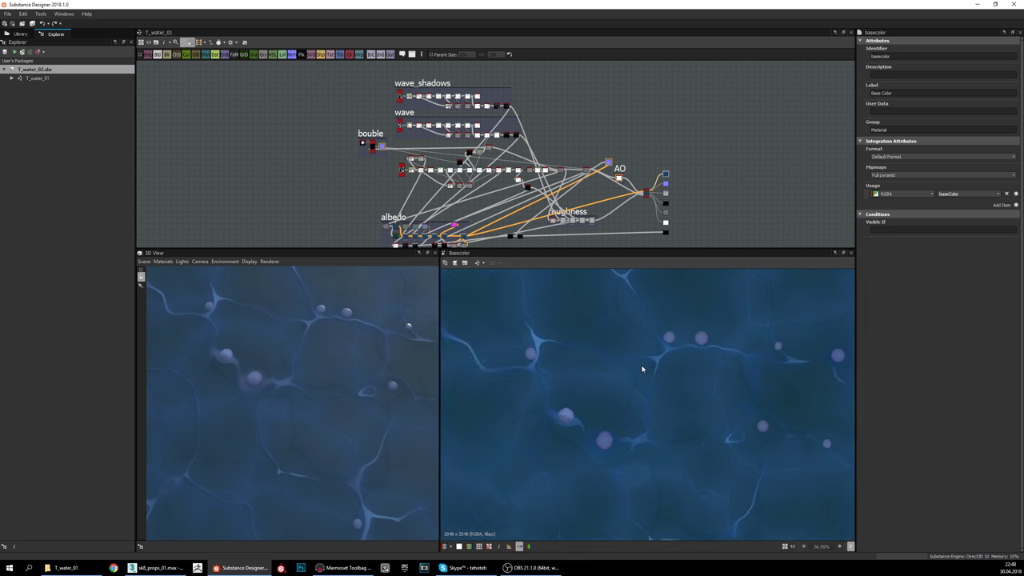
mouse_move(632, 366)
middle_down()
mouse_move(641, 367)
mouse_move(636, 359)
middle_up()
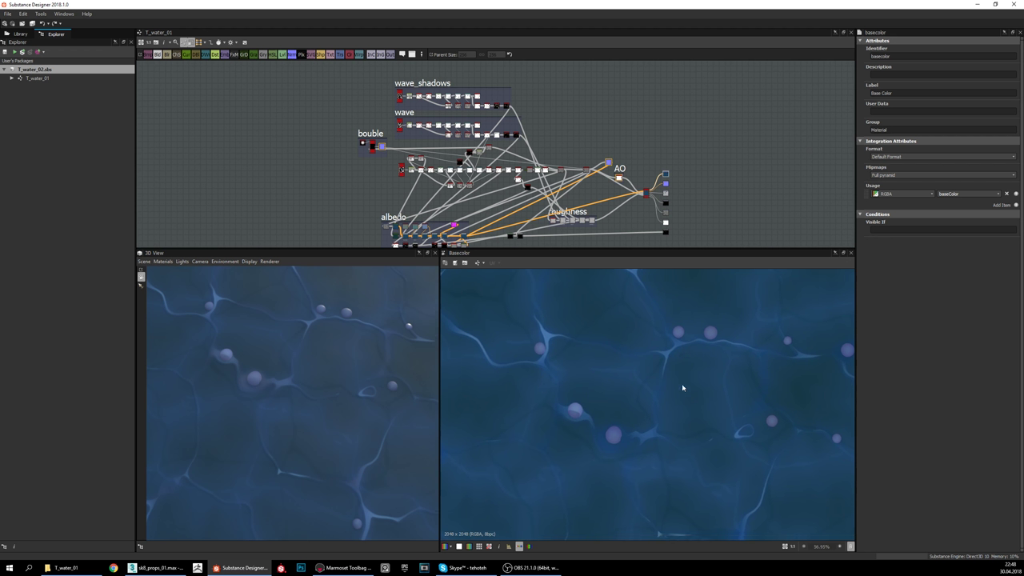
middle_drag(693, 372, 658, 372)
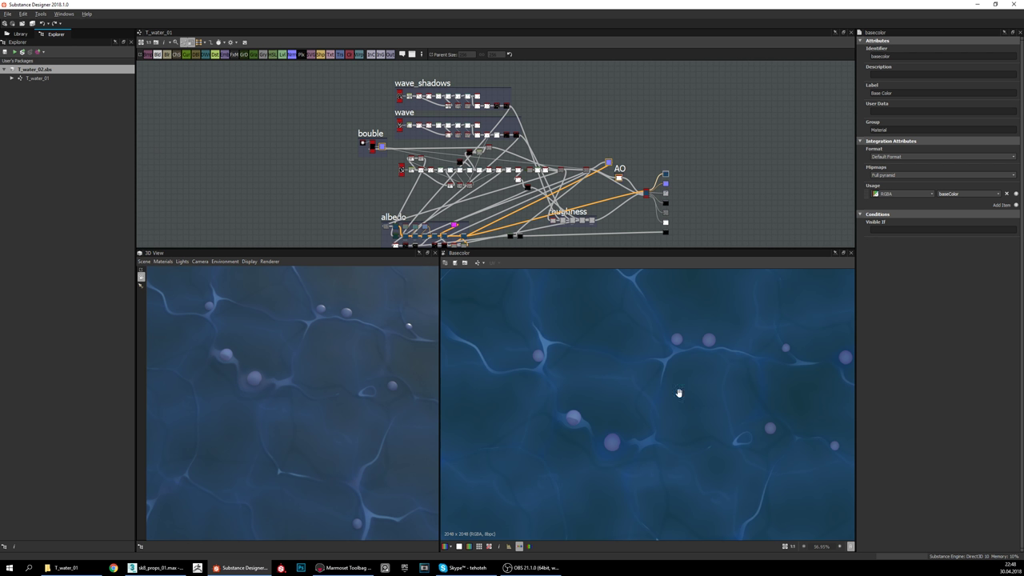
scroll(680, 388, up, 2)
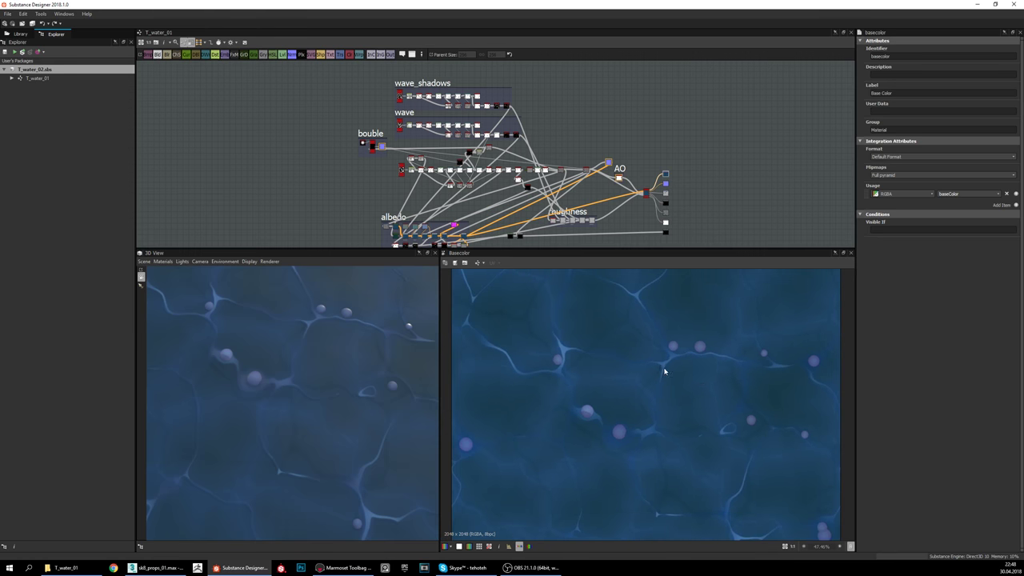
scroll(708, 357, down, 2)
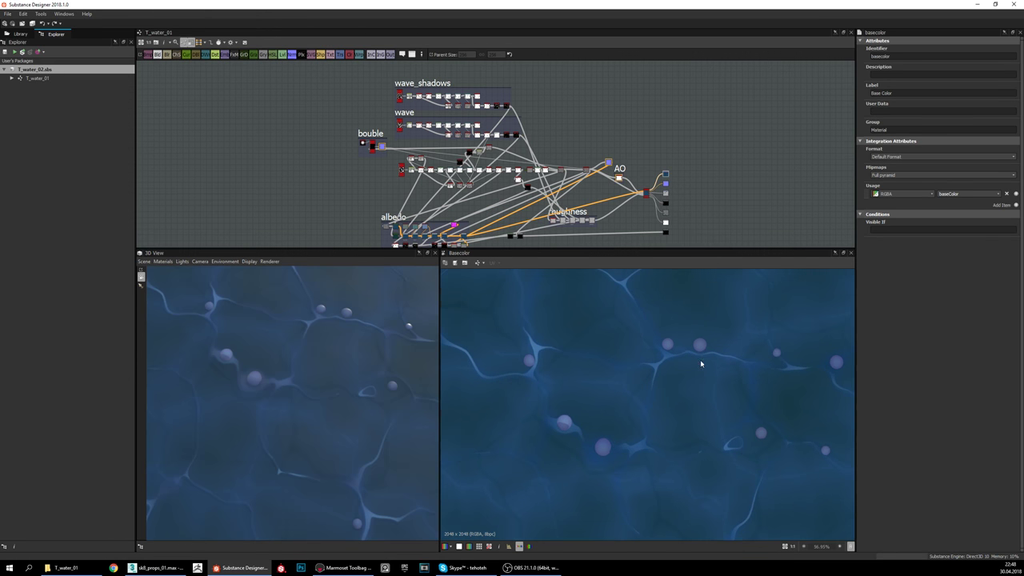
middle_drag(665, 376, 674, 380)
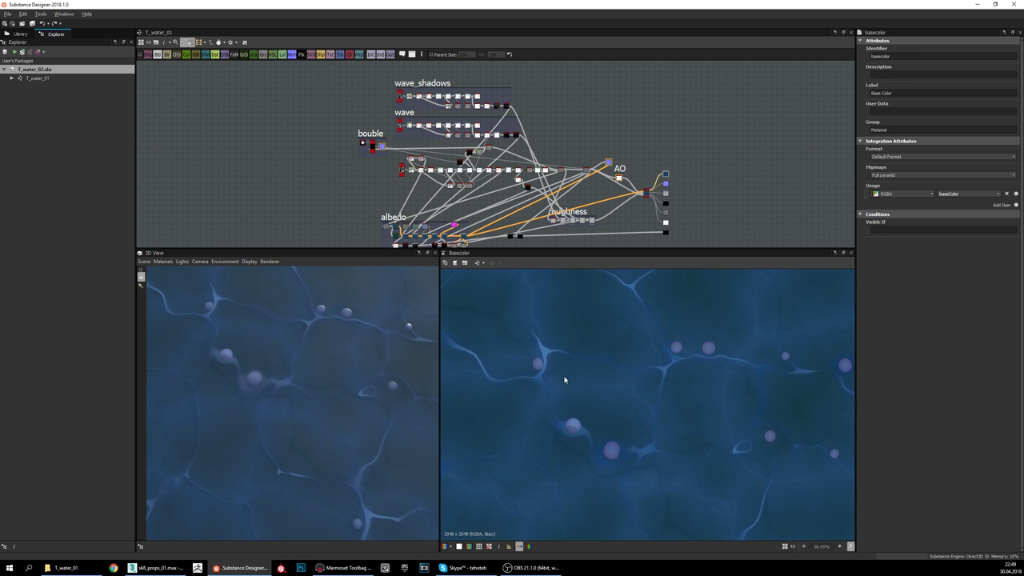
scroll(672, 389, up, 2)
middle_drag(666, 436, 664, 408)
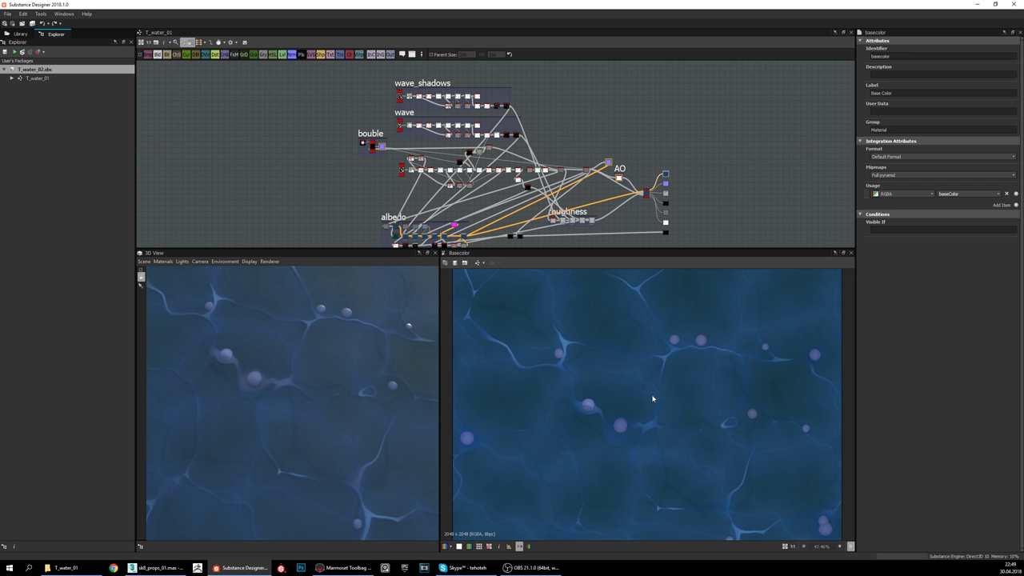
middle_drag(572, 385, 559, 380)
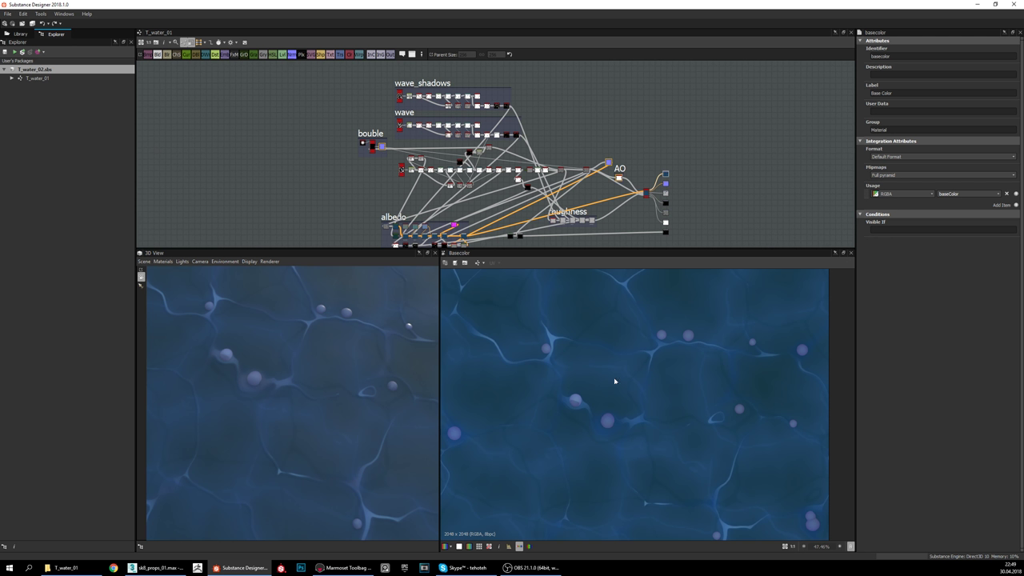
middle_drag(730, 418, 680, 377)
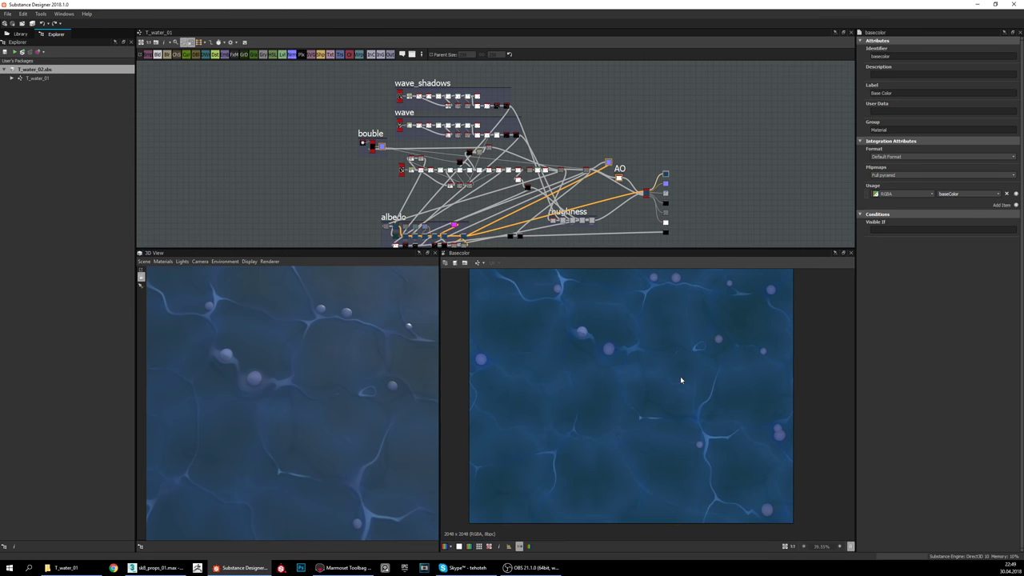
scroll(611, 425, up, 1)
scroll(692, 393, down, 1)
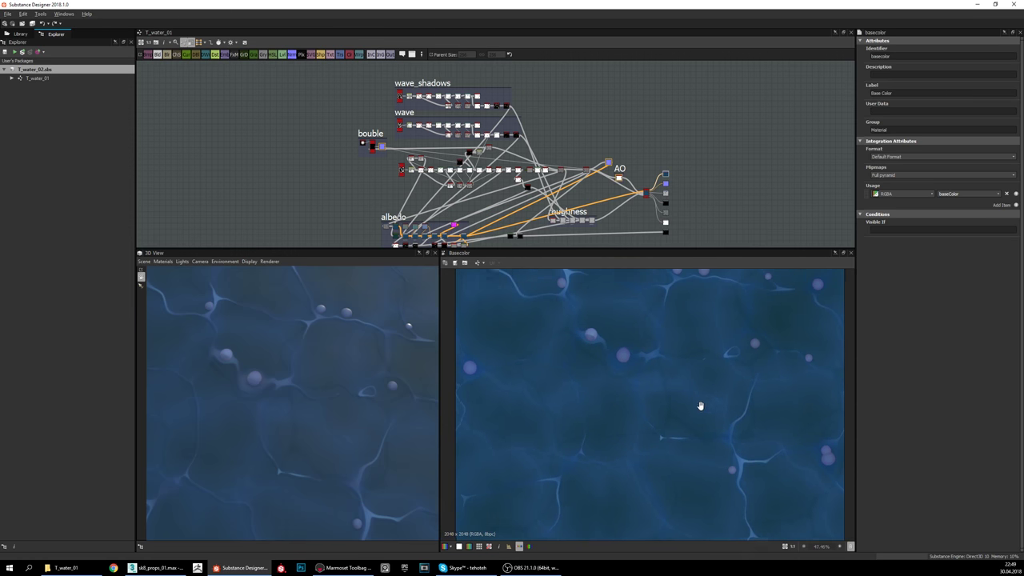
scroll(542, 396, up, 2)
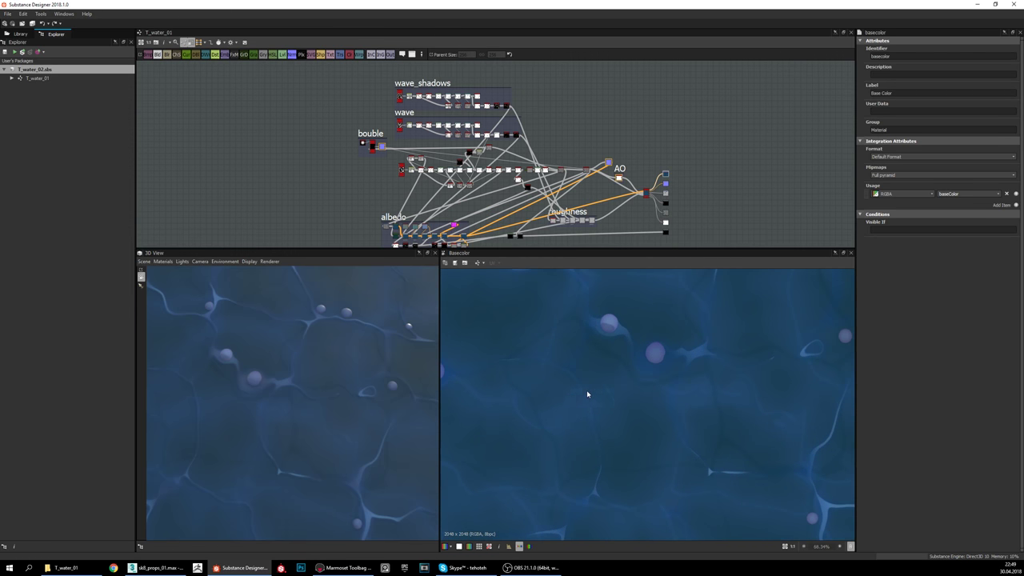
middle_drag(698, 398, 638, 459)
scroll(649, 395, down, 1)
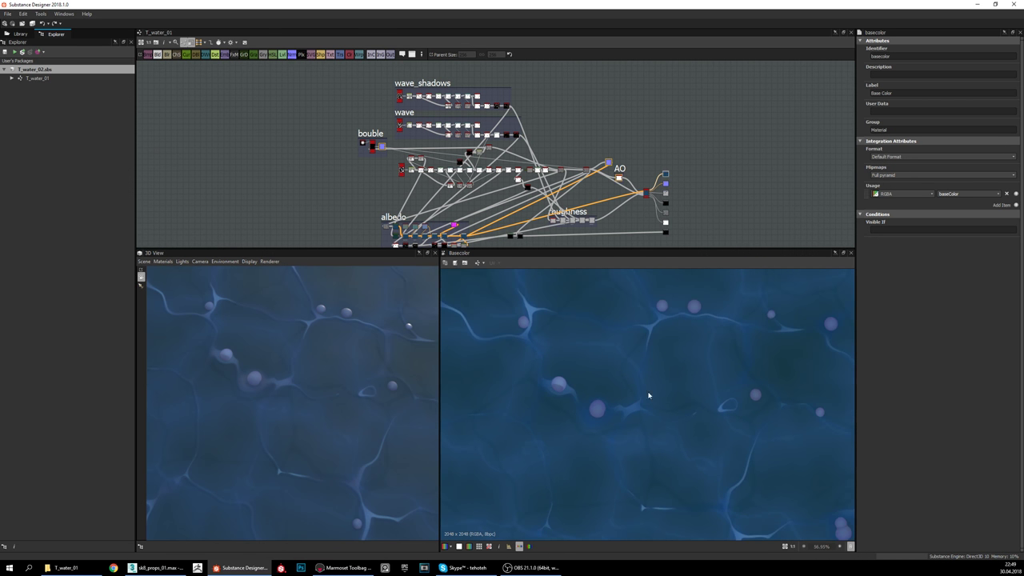
middle_drag(733, 379, 614, 409)
scroll(612, 405, up, 1)
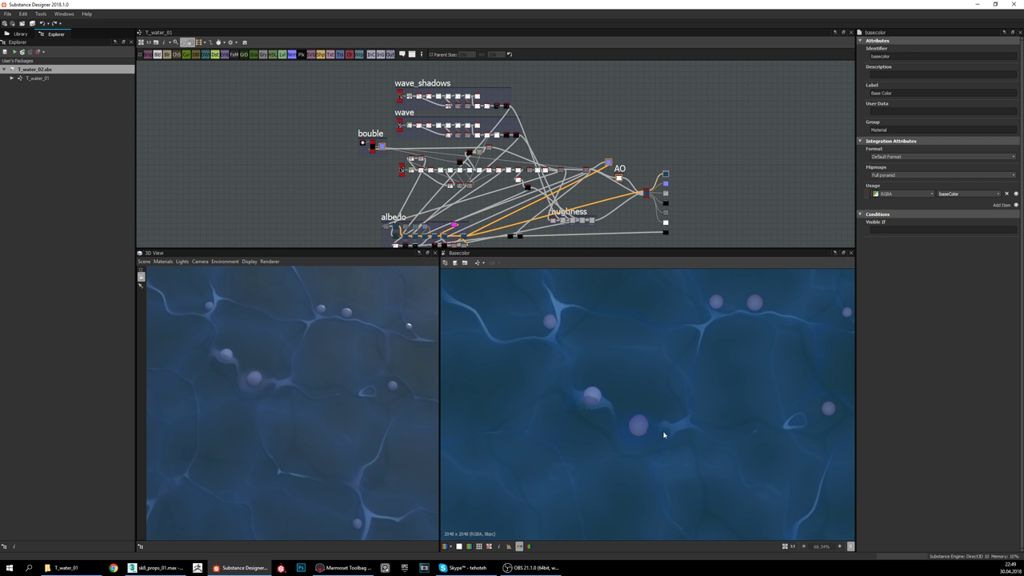
scroll(667, 425, down, 1)
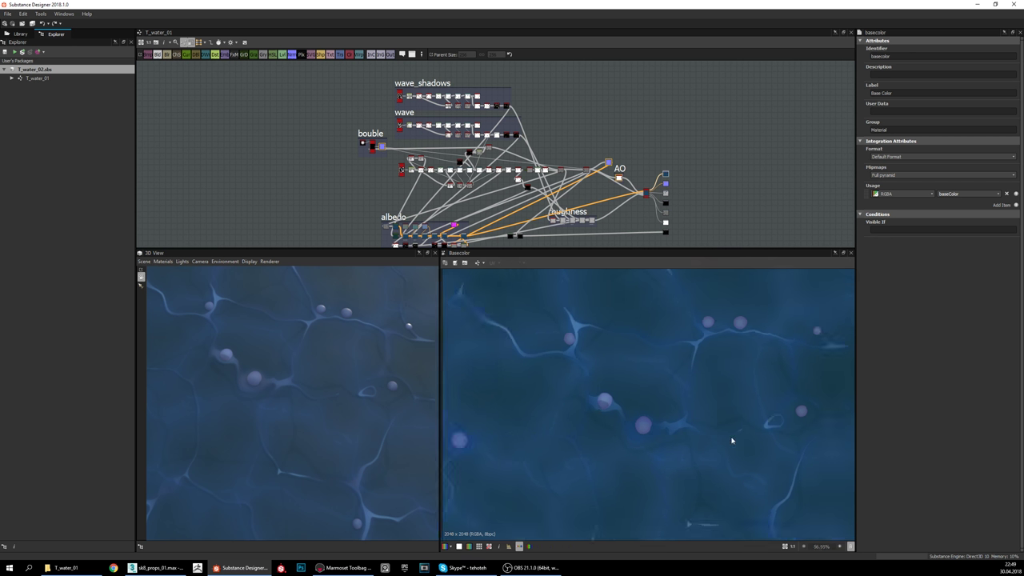
middle_drag(757, 405, 736, 416)
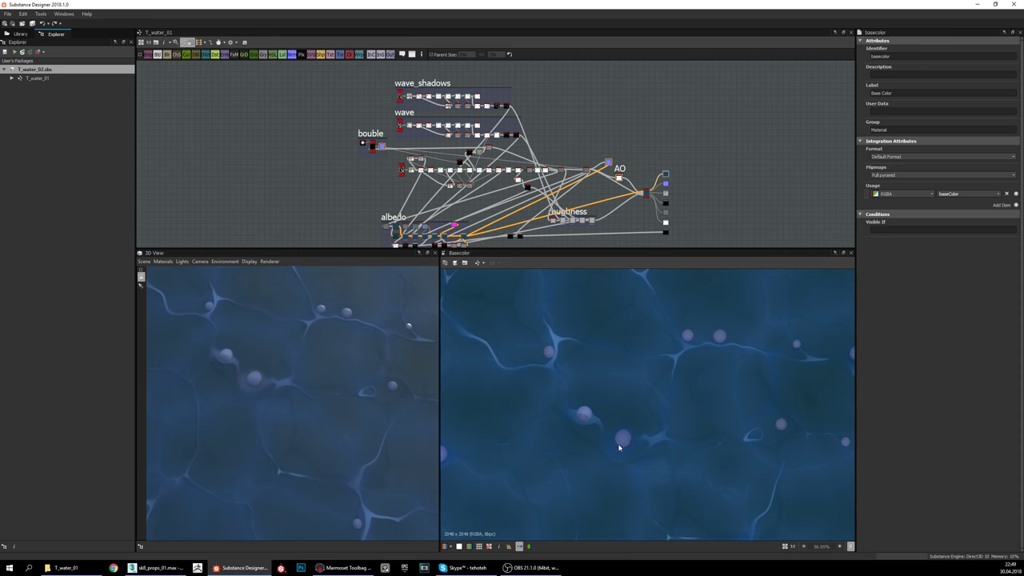
middle_drag(683, 448, 677, 431)
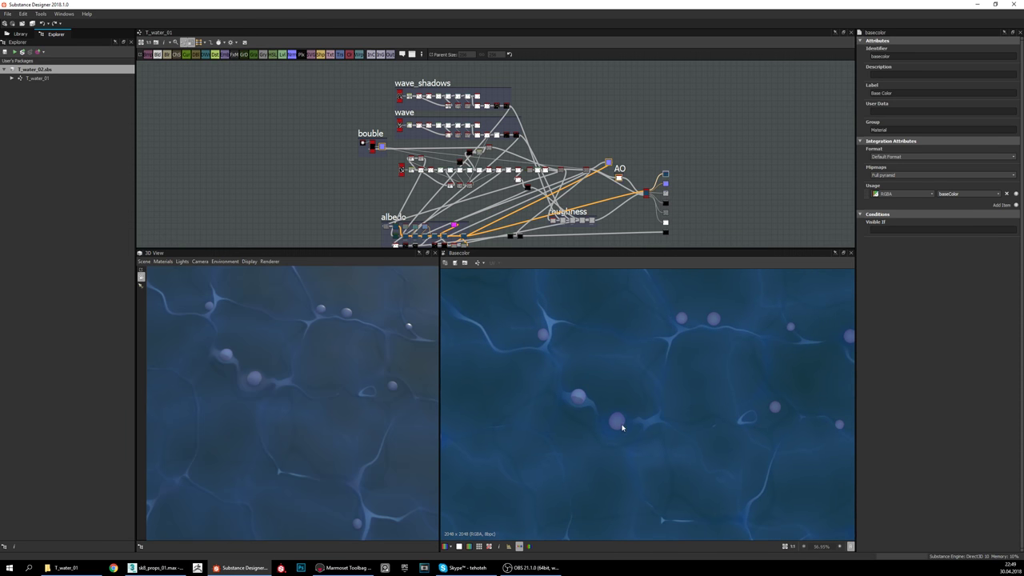
middle_drag(746, 421, 805, 472)
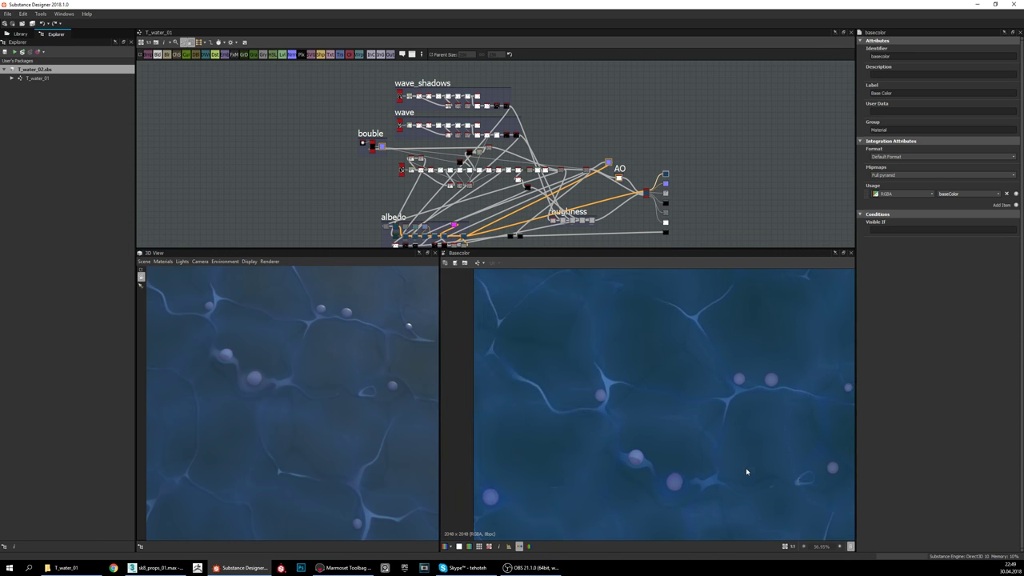
middle_drag(696, 389, 643, 377)
scroll(598, 414, down, 2)
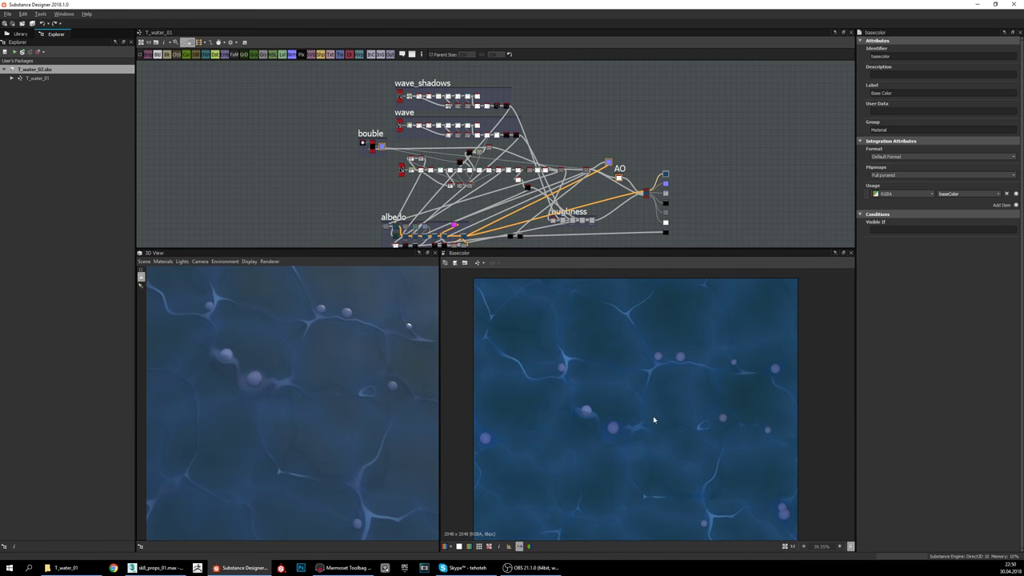
scroll(654, 419, up, 3)
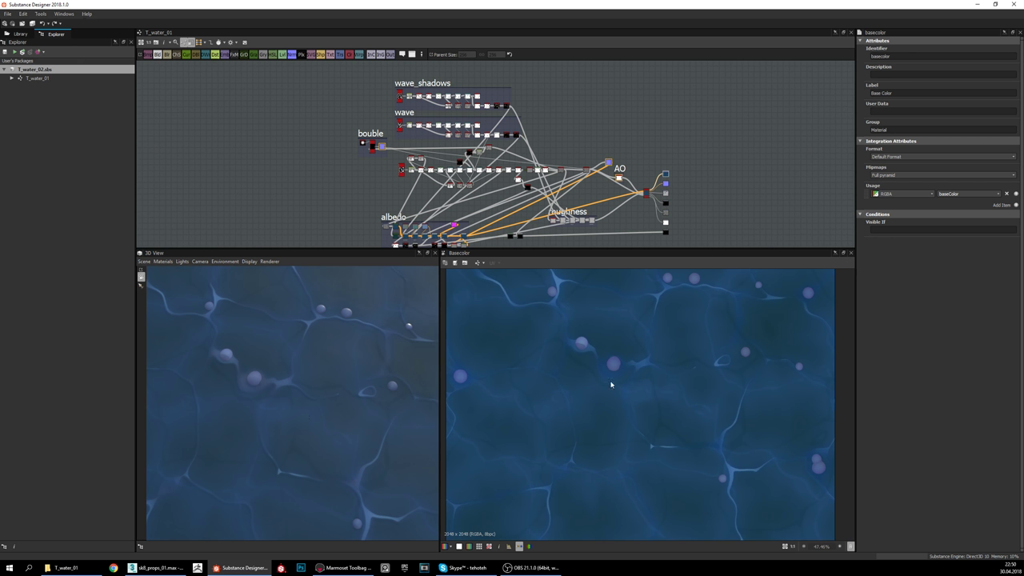
middle_drag(639, 417, 677, 439)
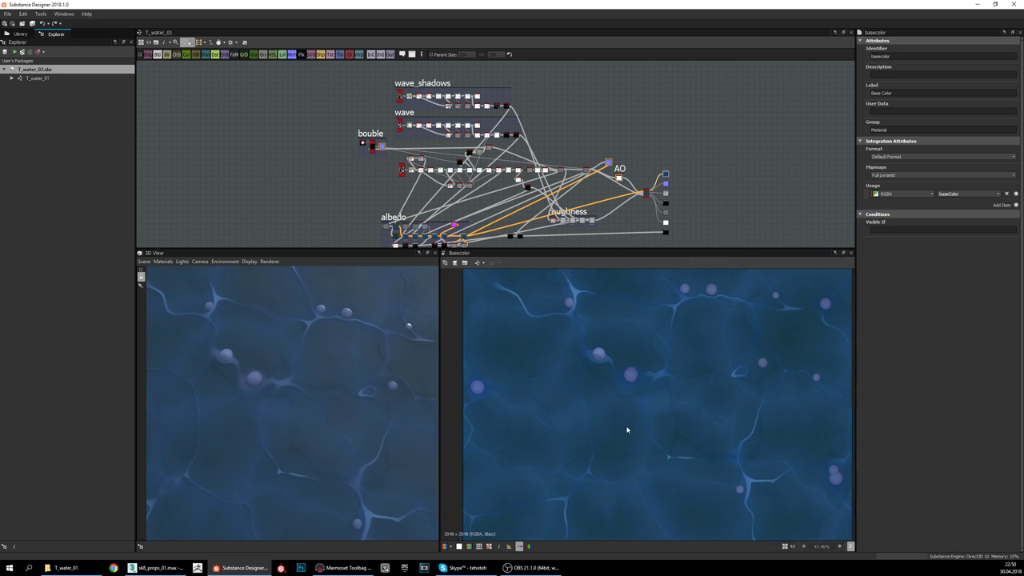
scroll(627, 430, down, 2)
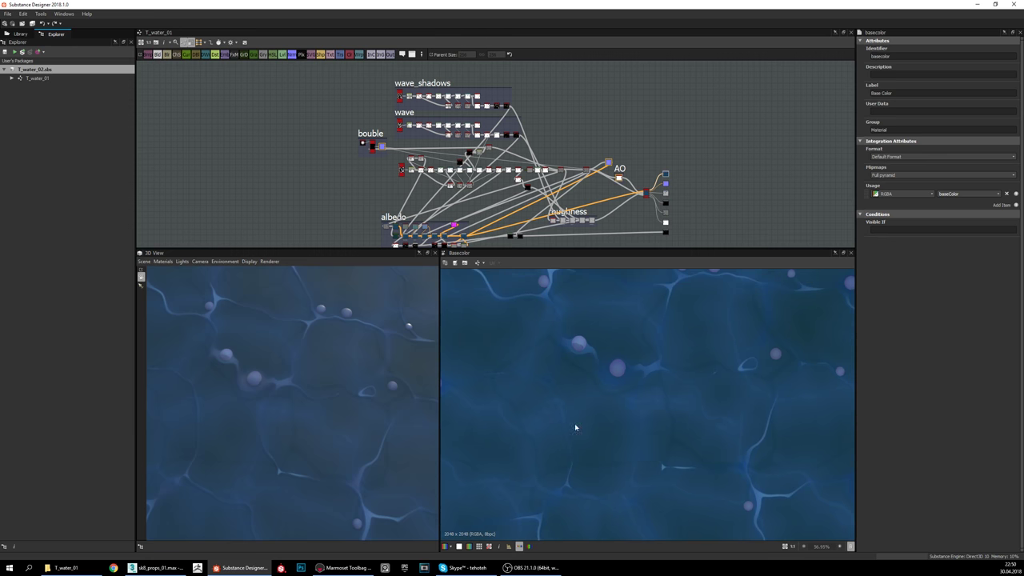
scroll(680, 436, down, 2)
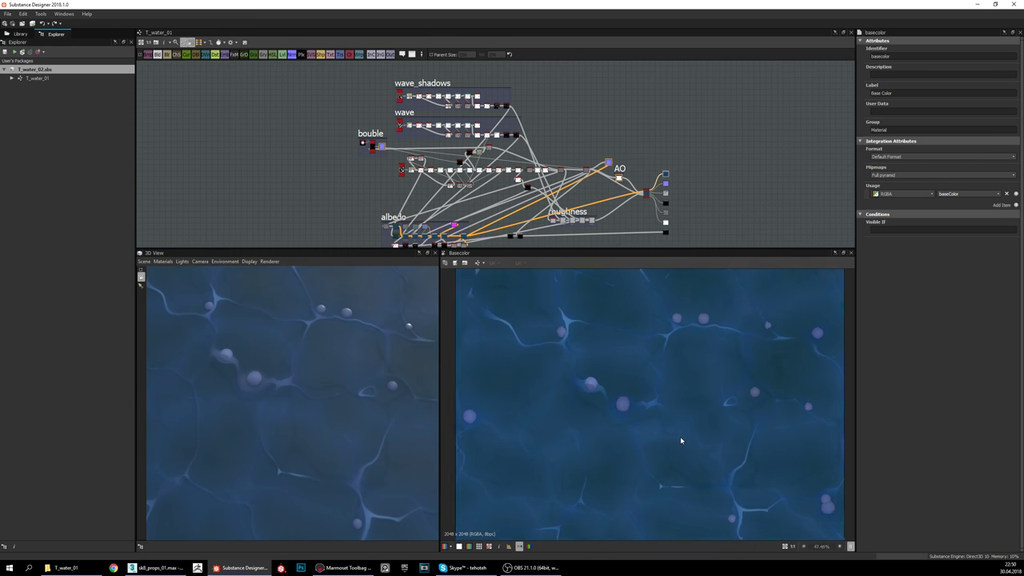
scroll(676, 437, up, 2)
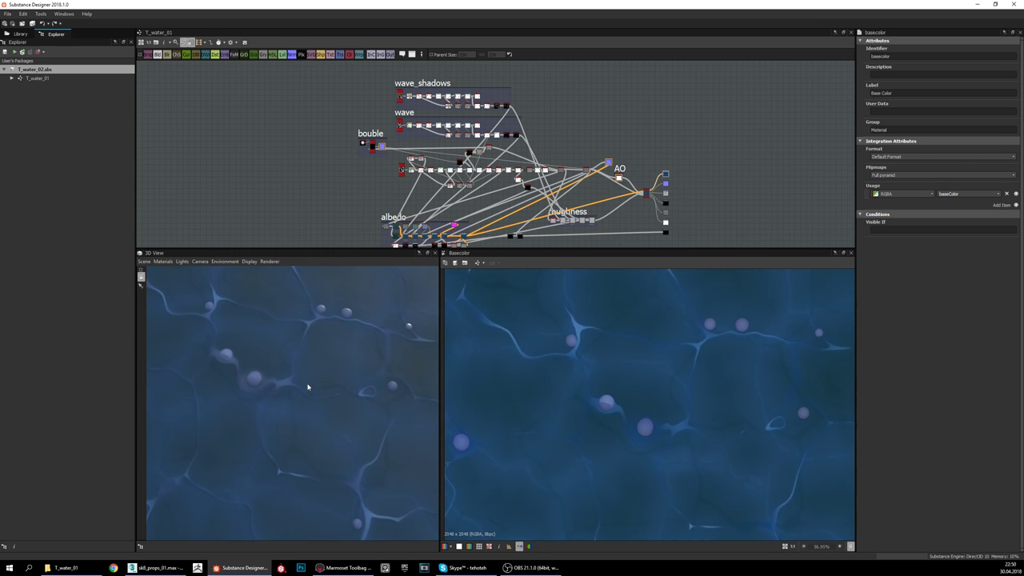
Step: Examine the water material in the 3D view from different angles, checking how its waves and bubbles respond to the light
drag(350, 384, 313, 313)
drag(327, 368, 301, 330)
mouse_move(304, 371)
mouse_down()
mouse_move(385, 368)
mouse_move(384, 392)
mouse_move(248, 391)
mouse_move(282, 401)
mouse_move(332, 371)
mouse_move(379, 397)
mouse_move(312, 366)
mouse_move(333, 382)
mouse_move(368, 373)
mouse_move(384, 389)
mouse_move(349, 394)
mouse_move(426, 390)
mouse_move(379, 378)
mouse_move(391, 383)
mouse_move(357, 393)
mouse_move(377, 400)
mouse_move(311, 405)
mouse_move(369, 384)
mouse_move(343, 378)
mouse_move(358, 403)
mouse_move(346, 398)
mouse_move(362, 405)
mouse_move(350, 373)
mouse_move(358, 368)
mouse_move(350, 384)
mouse_move(384, 391)
mouse_up()
scroll(346, 398, down, 2)
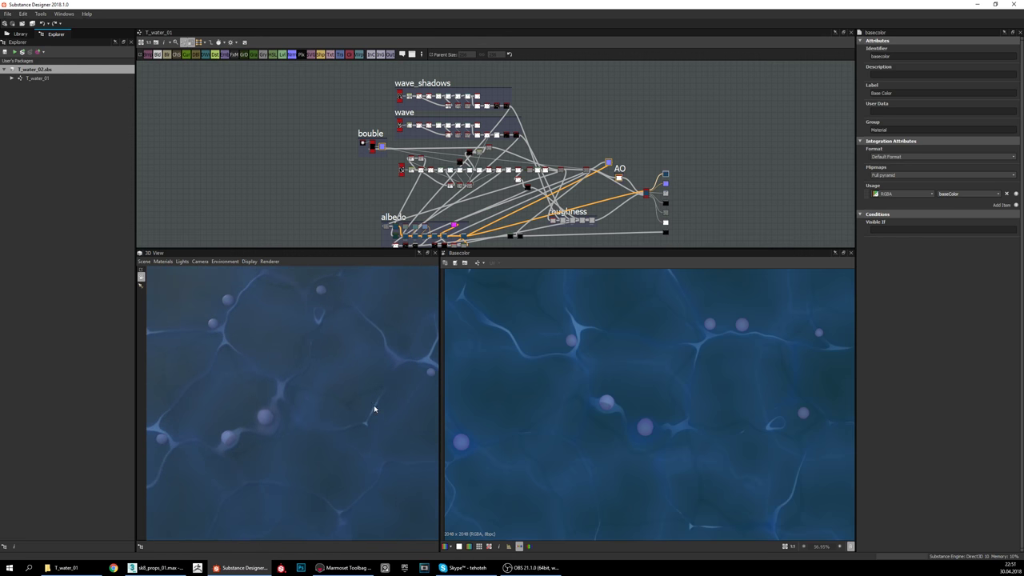
drag(334, 407, 316, 476)
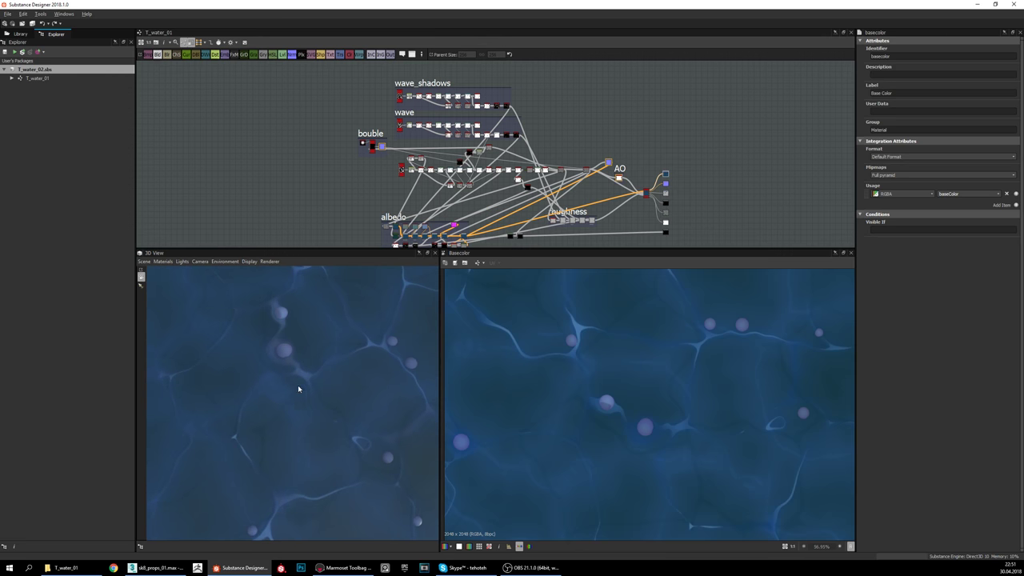
drag(297, 388, 376, 402)
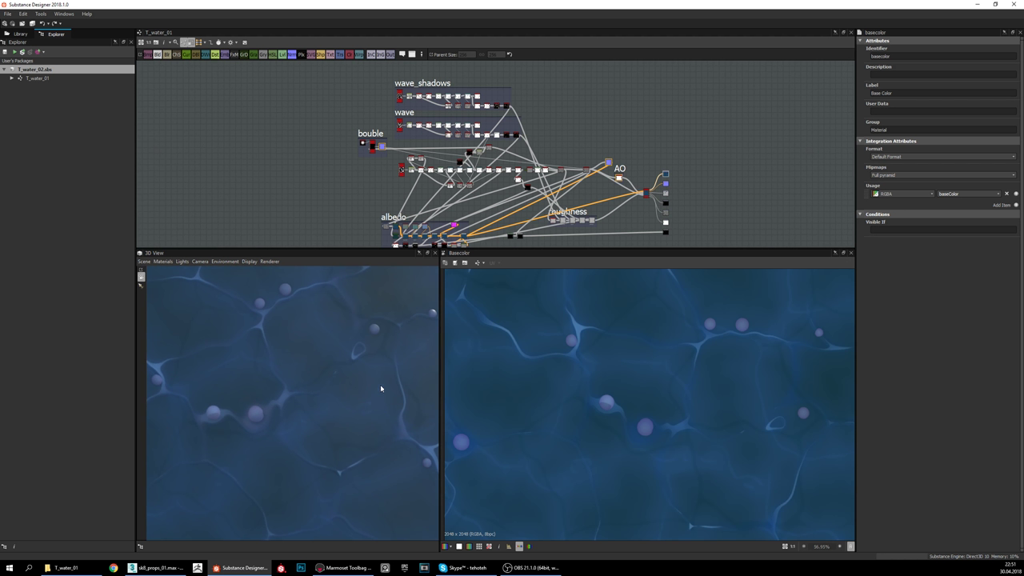
drag(369, 455, 283, 460)
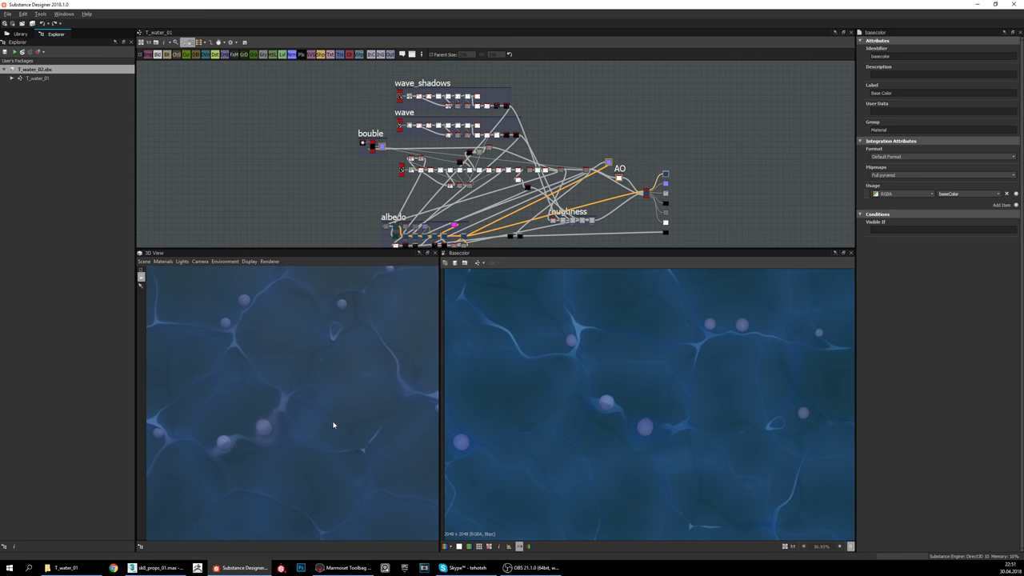
drag(334, 425, 430, 443)
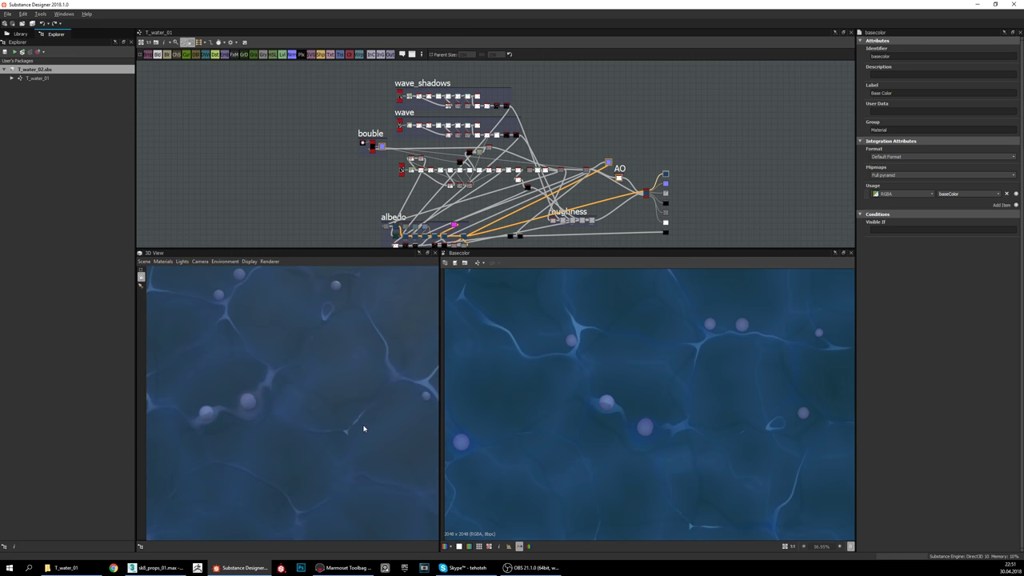
drag(364, 429, 378, 426)
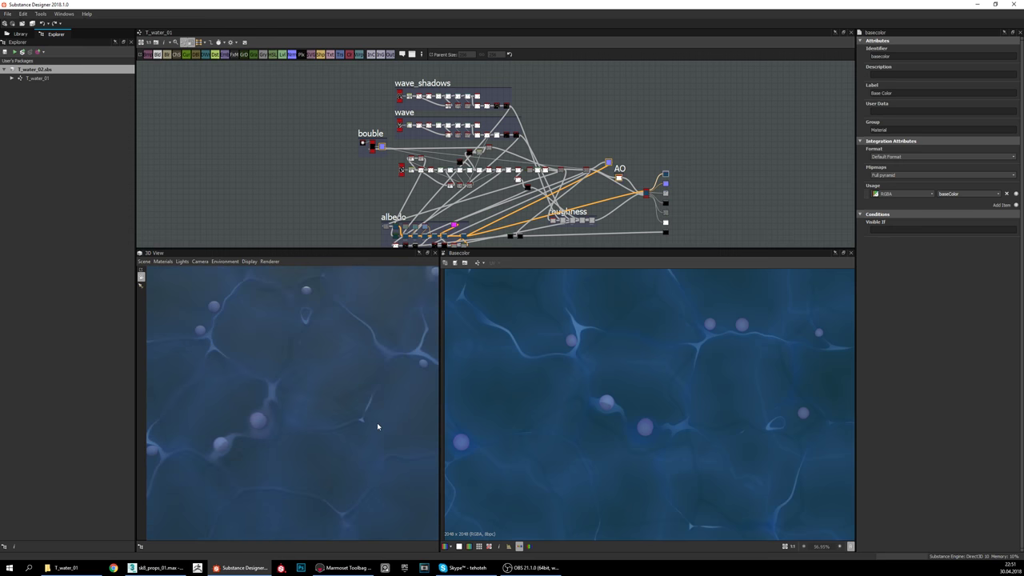
drag(377, 422, 352, 403)
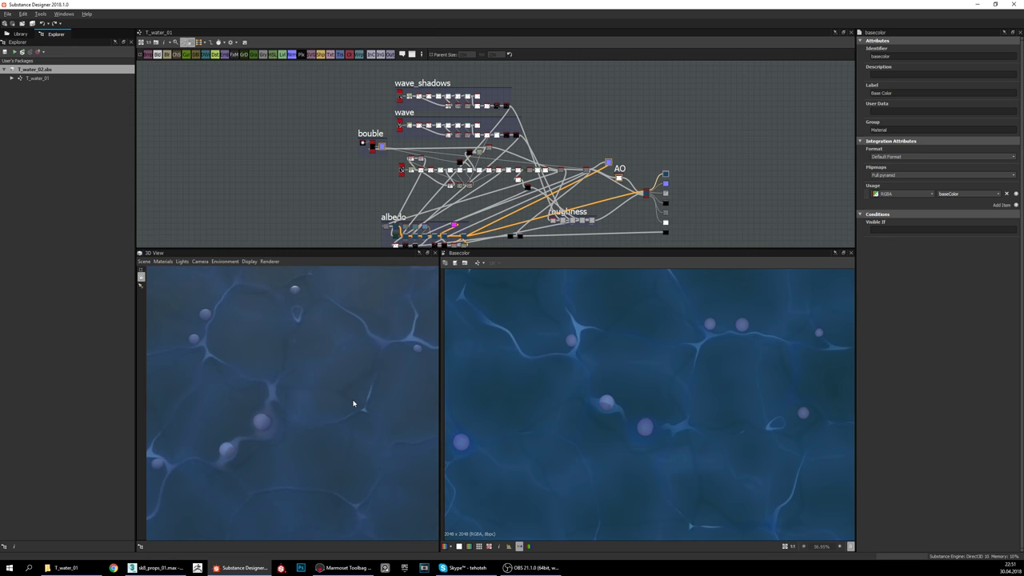
mouse_move(353, 404)
mouse_down()
mouse_move(371, 428)
mouse_move(366, 438)
mouse_move(342, 421)
mouse_up()
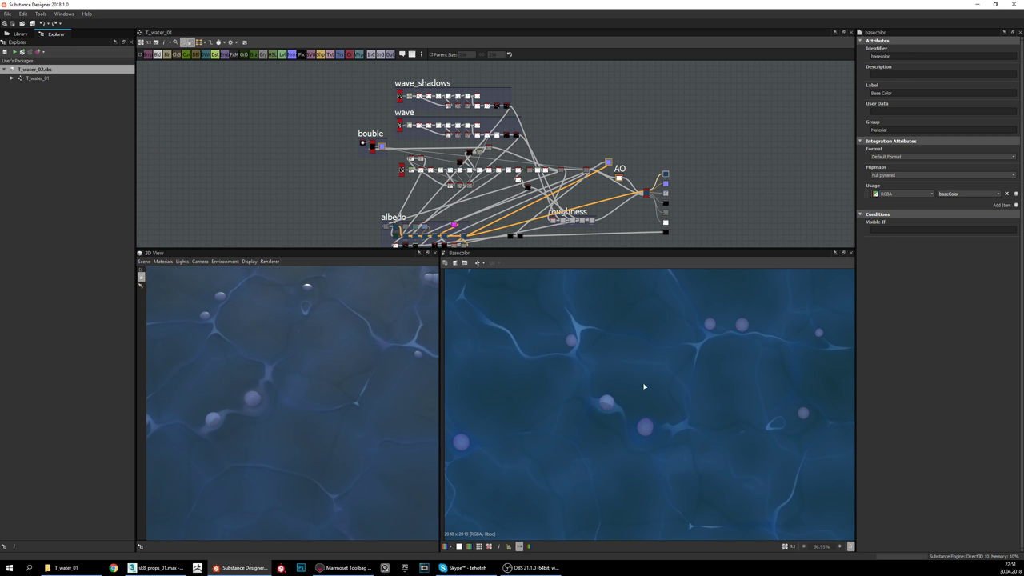
Step: Show the output of the Tile Sampler node that starts the unframed chain below the wave frame in the 2D view
scroll(657, 384, up, 2)
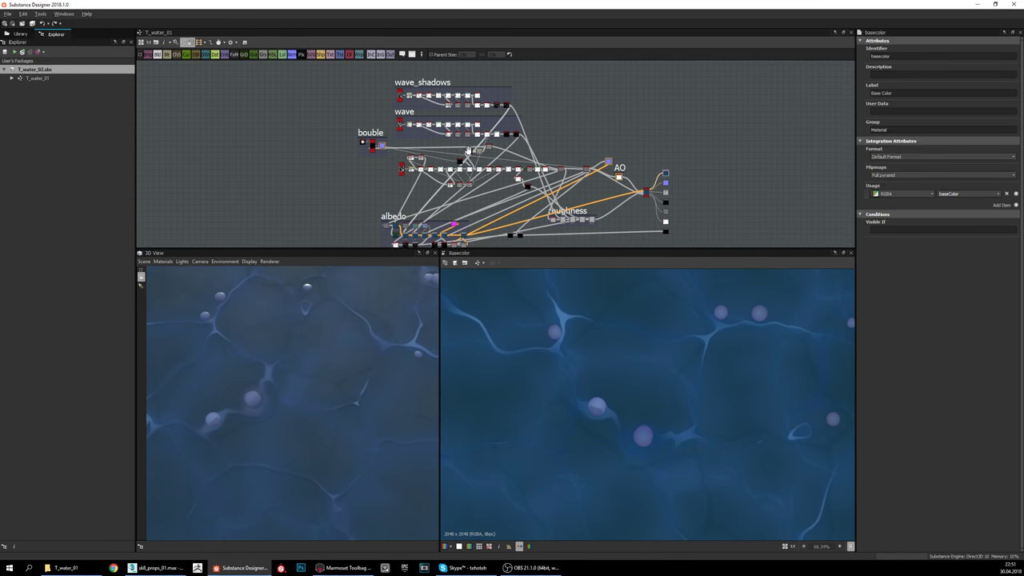
middle_drag(520, 199, 541, 162)
middle_drag(467, 164, 476, 182)
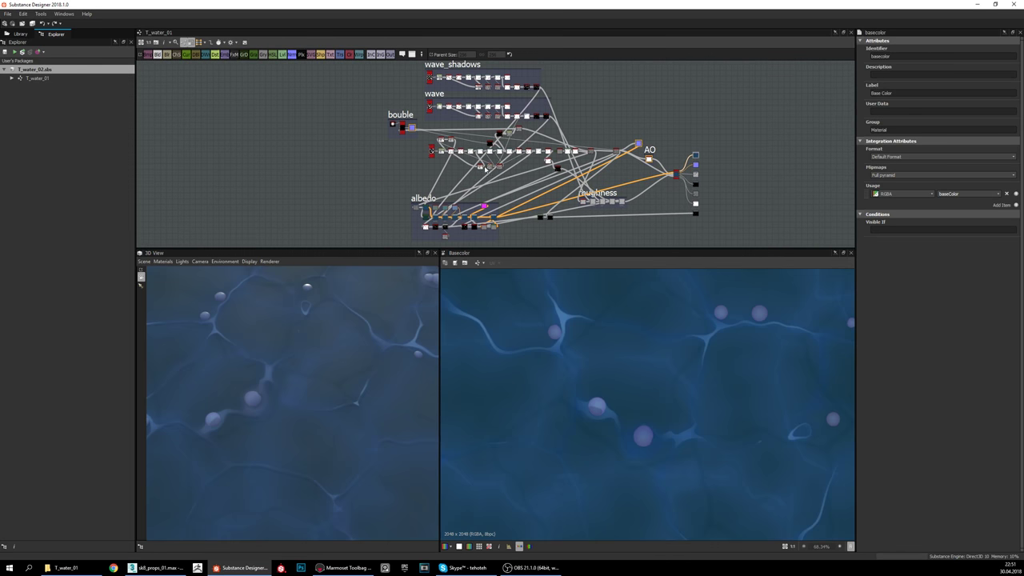
scroll(439, 150, up, 8)
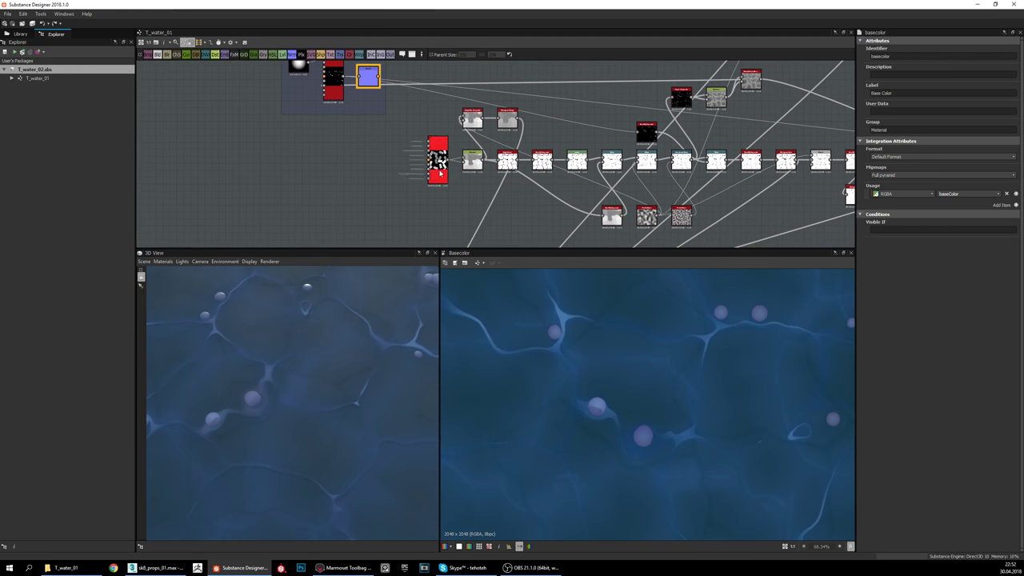
middle_drag(476, 167, 435, 200)
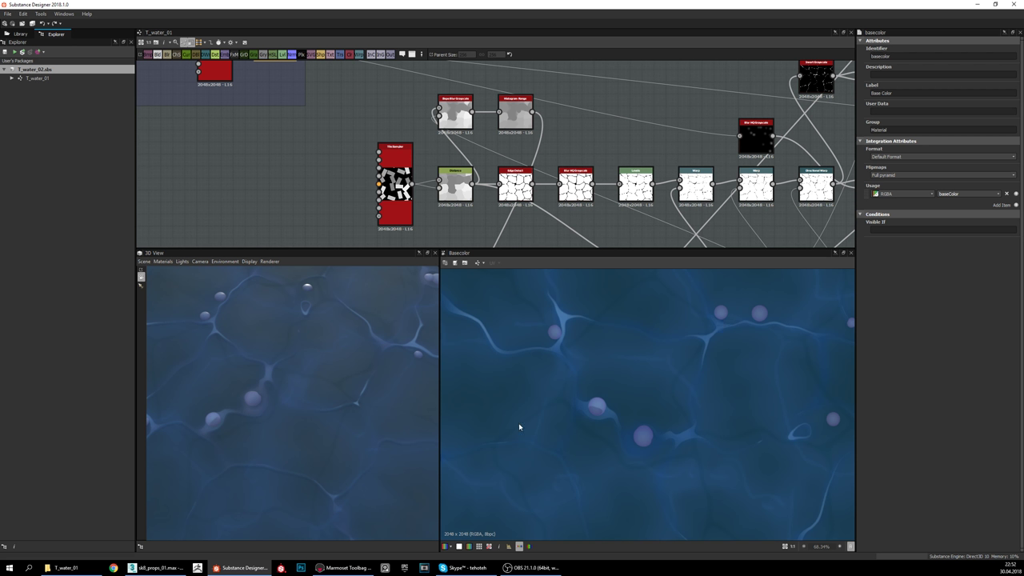
scroll(345, 179, up, 3)
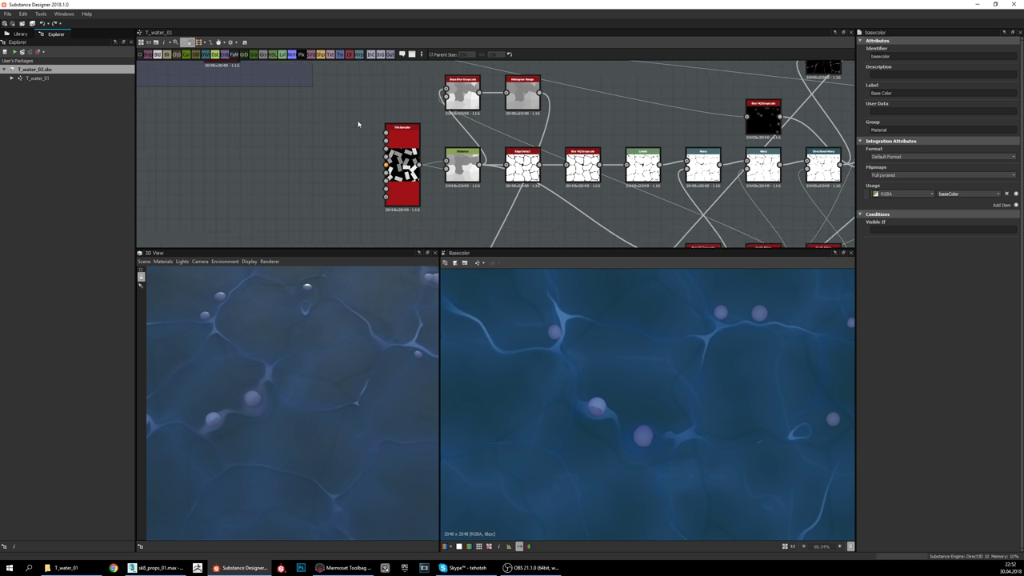
middle_drag(426, 196, 414, 171)
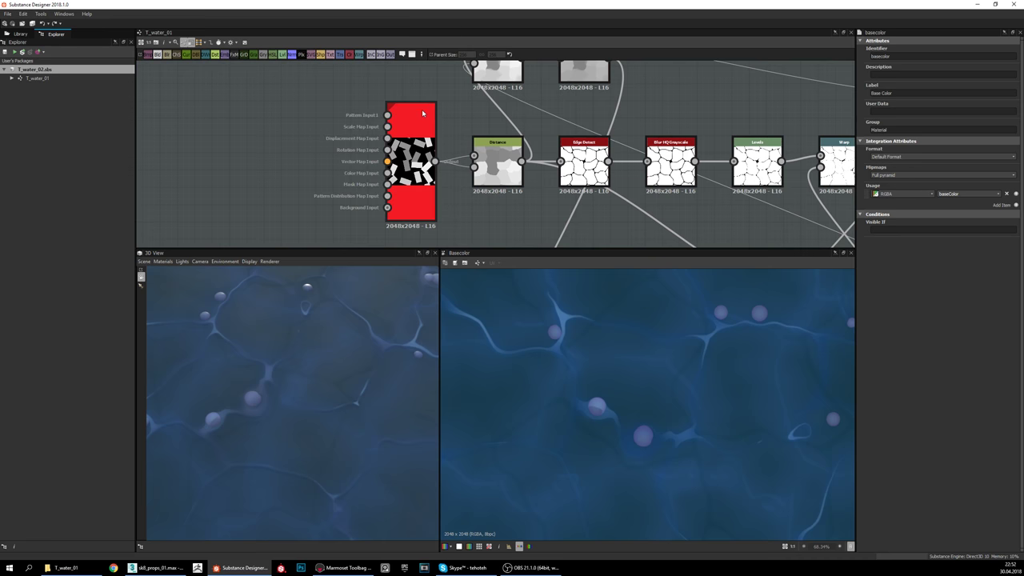
double_click(423, 157)
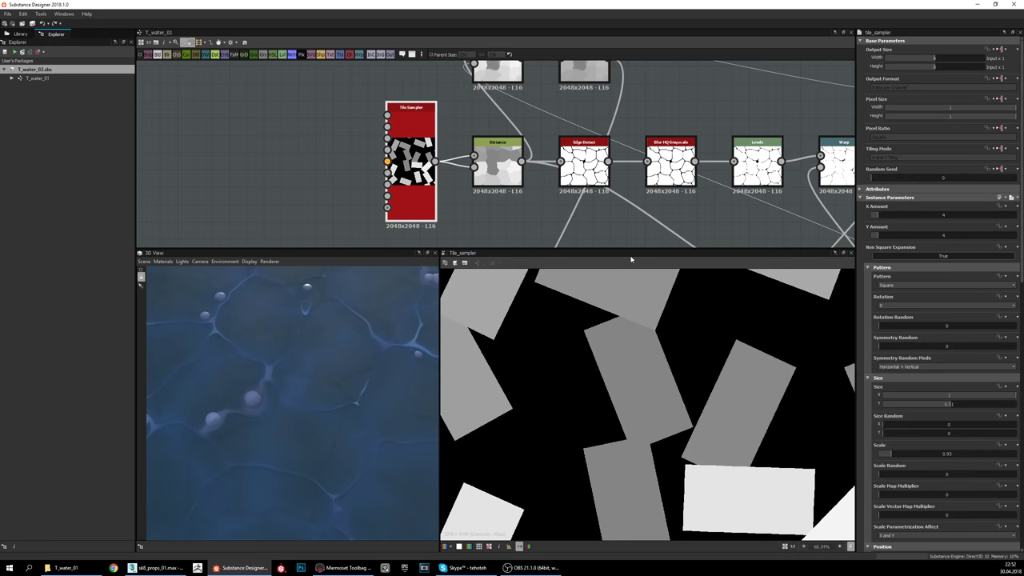
scroll(669, 396, down, 4)
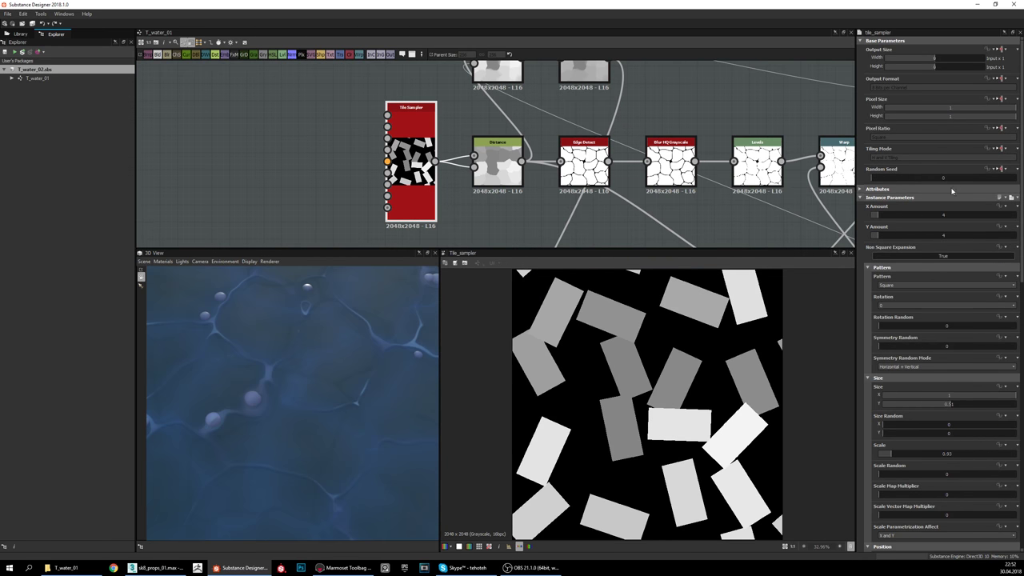
Step: Examine the Tile Sampler's size, position and rotation parameters alongside its scattered rectangle pattern
scroll(953, 221, down, 4)
scroll(966, 388, down, 10)
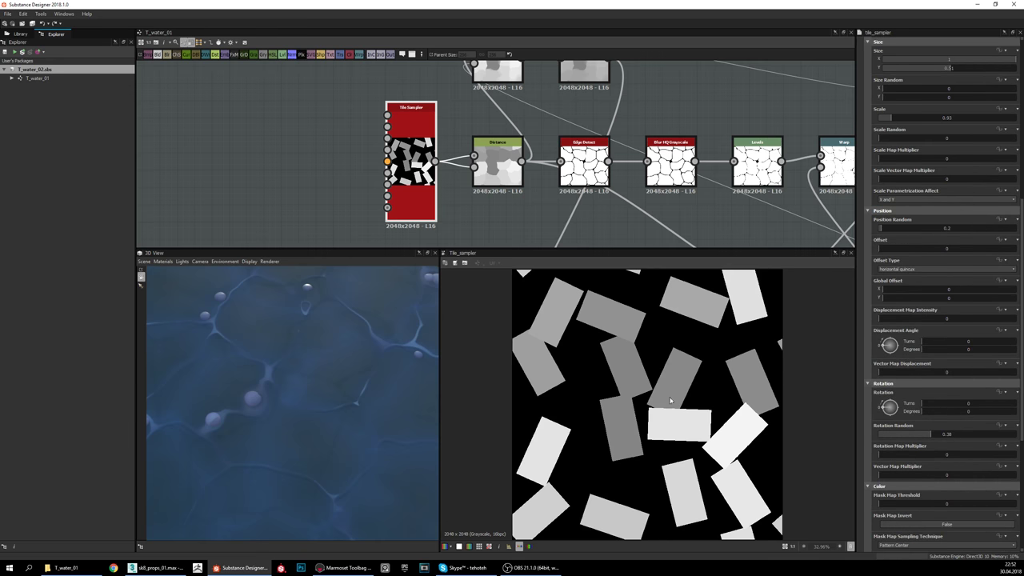
scroll(670, 400, up, 2)
scroll(640, 385, down, 1)
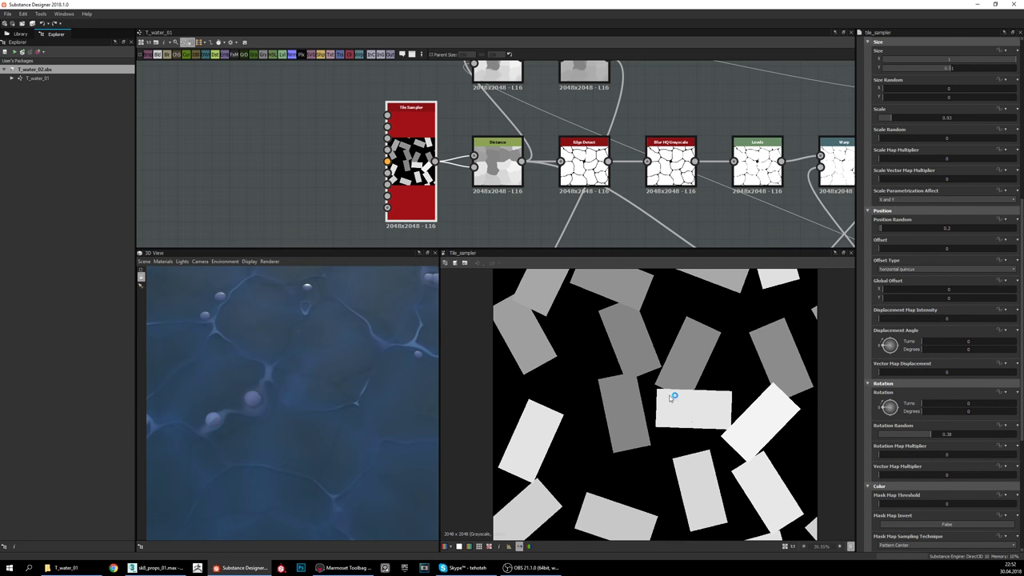
scroll(659, 418, down, 2)
scroll(672, 396, up, 2)
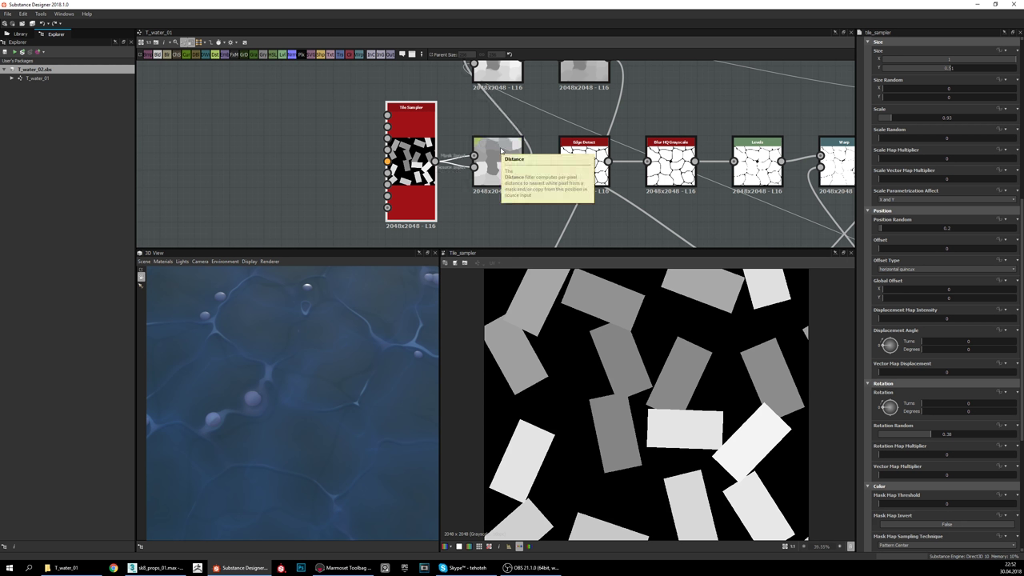
Step: Preview the Distance node fed by the Tile Sampler and examine its grayscale cells and parameters
double_click(496, 157)
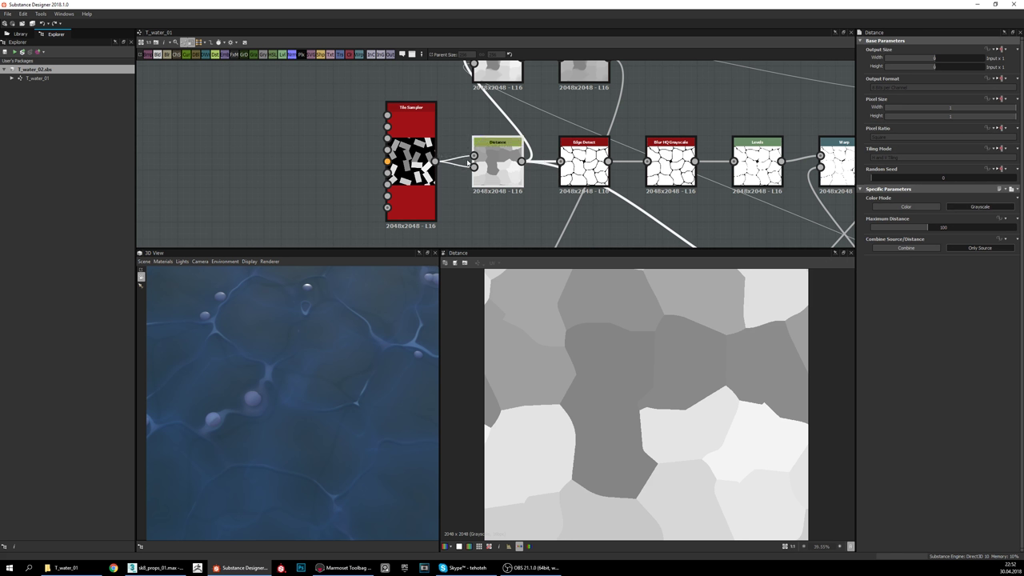
scroll(468, 163, up, 2)
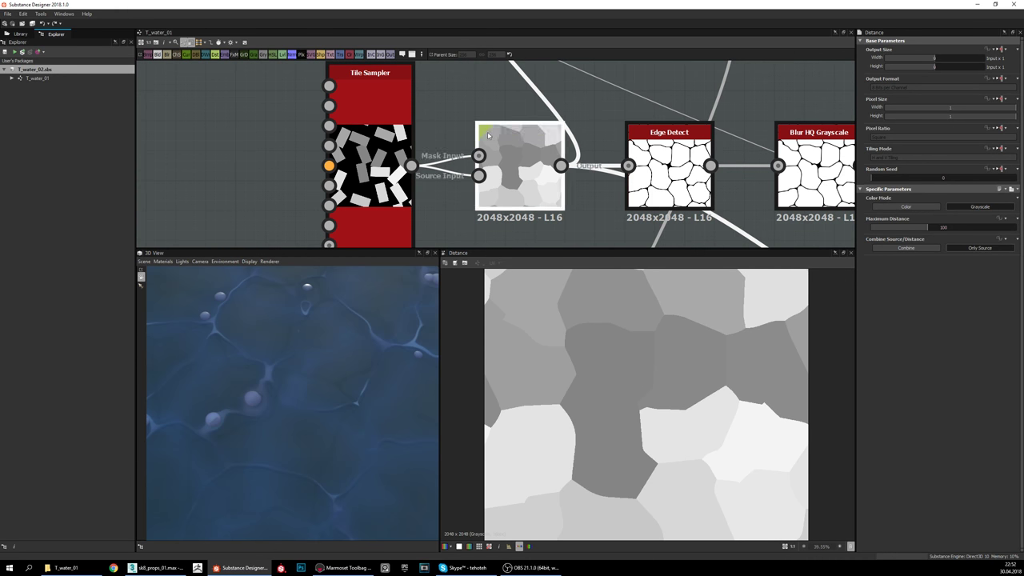
scroll(671, 439, down, 2)
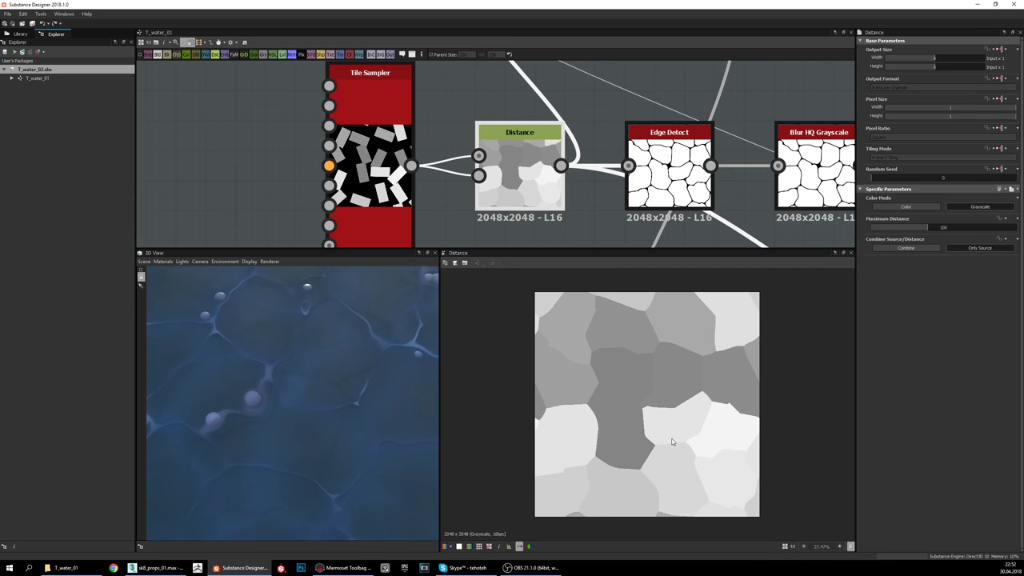
scroll(672, 440, up, 1)
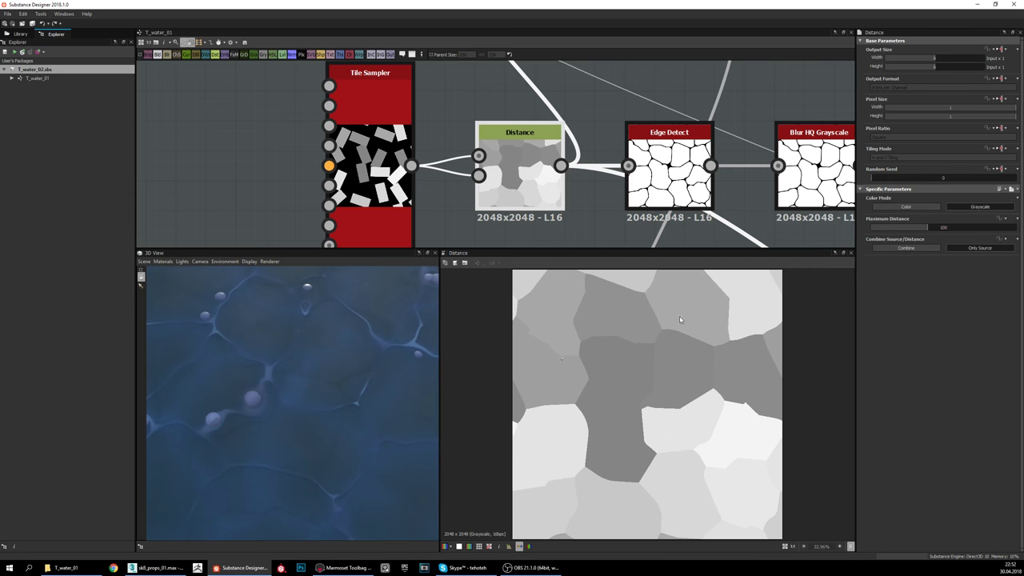
scroll(640, 332, down, 1)
scroll(590, 349, up, 1)
scroll(606, 346, down, 1)
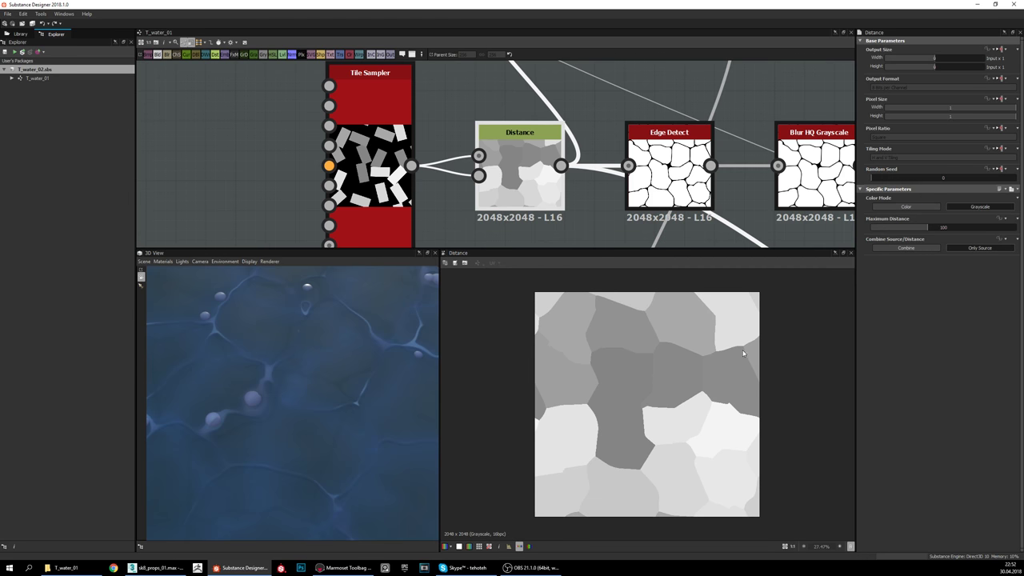
scroll(743, 353, up, 2)
scroll(713, 331, down, 1)
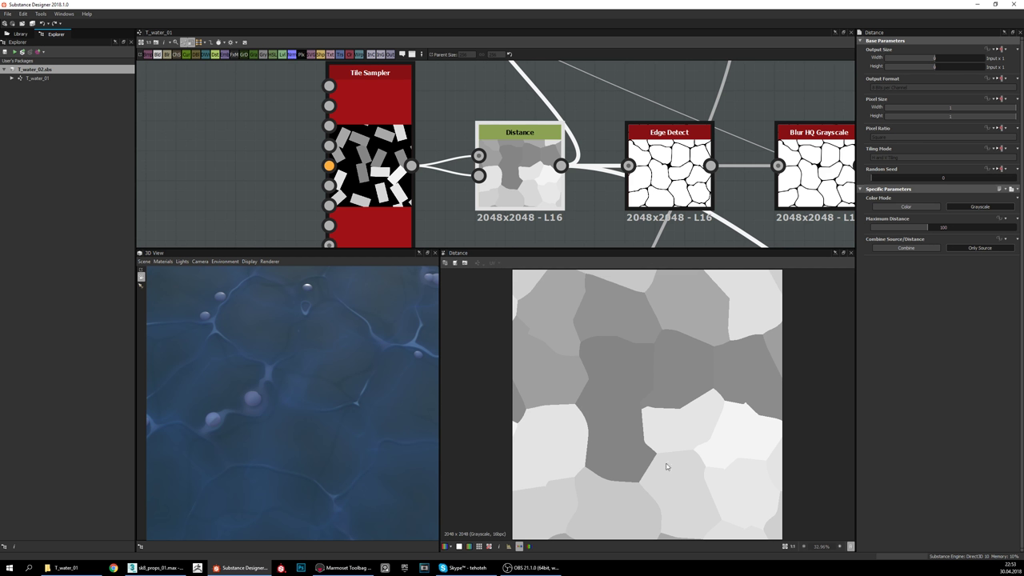
Step: Preview the Edge Detect node after Distance and check its edge width and roundness settings
middle_drag(609, 169, 488, 186)
scroll(544, 178, down, 1)
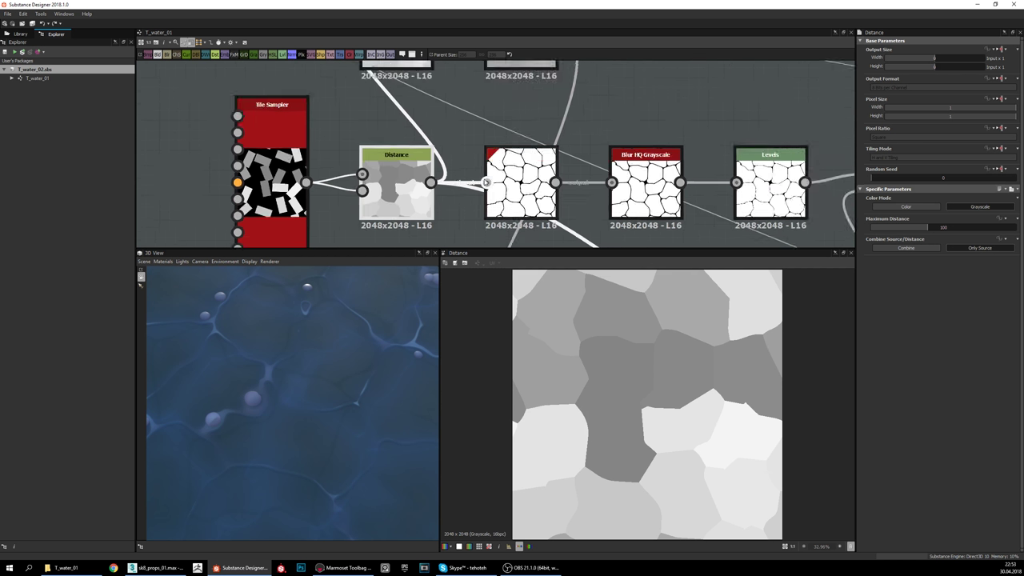
middle_drag(524, 142, 524, 158)
double_click(529, 198)
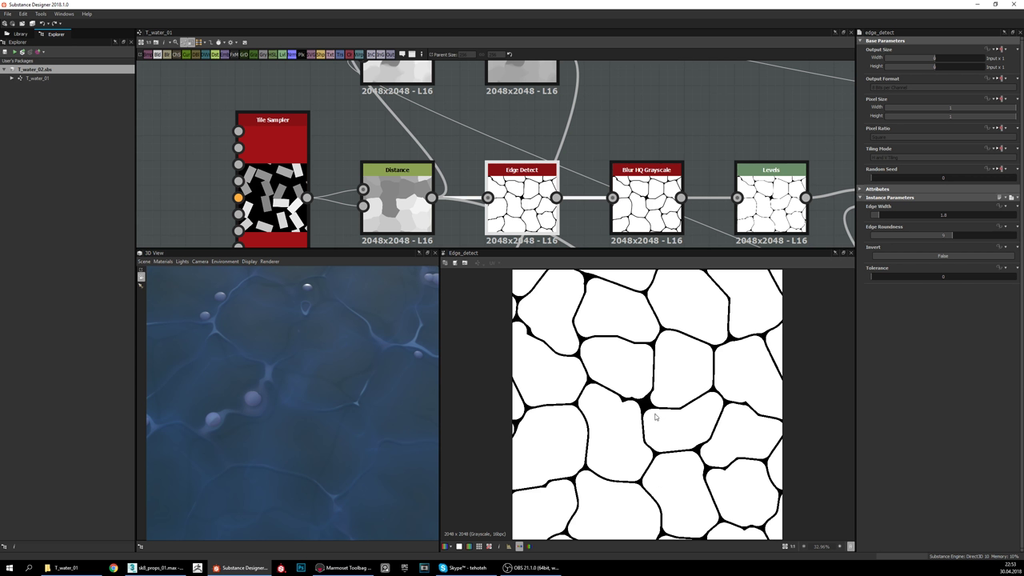
Step: Preview the Blur HQ Grayscale node after Edge Detect and compare both outputs' line edges close up
middle_drag(621, 167, 550, 140)
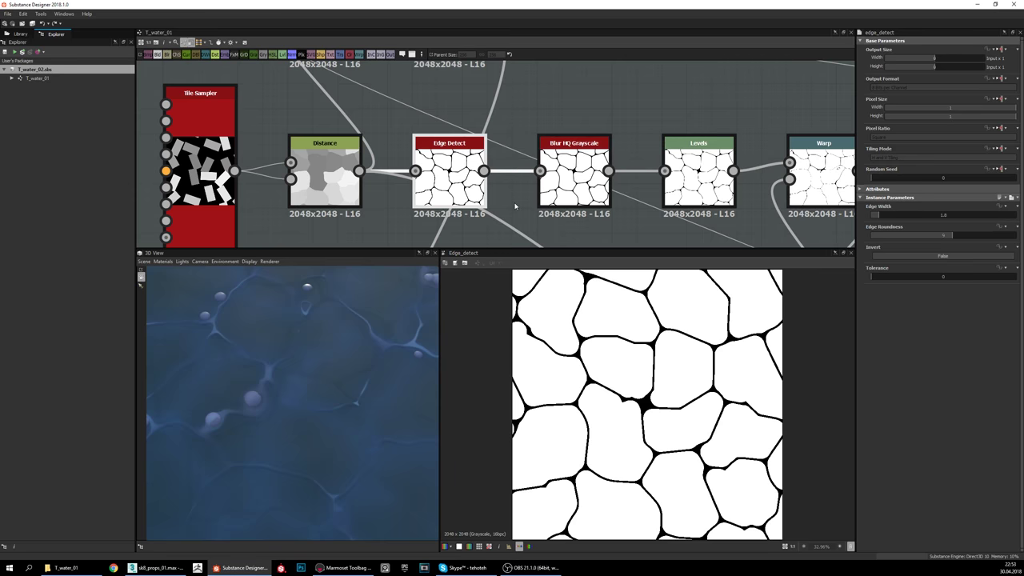
middle_drag(515, 206, 543, 204)
click(603, 172)
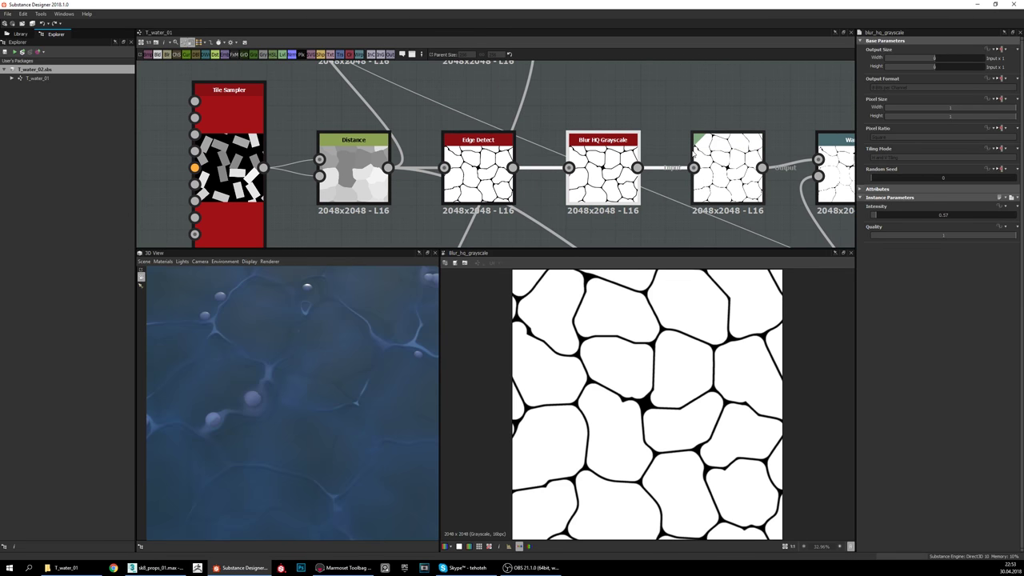
middle_drag(673, 181, 634, 158)
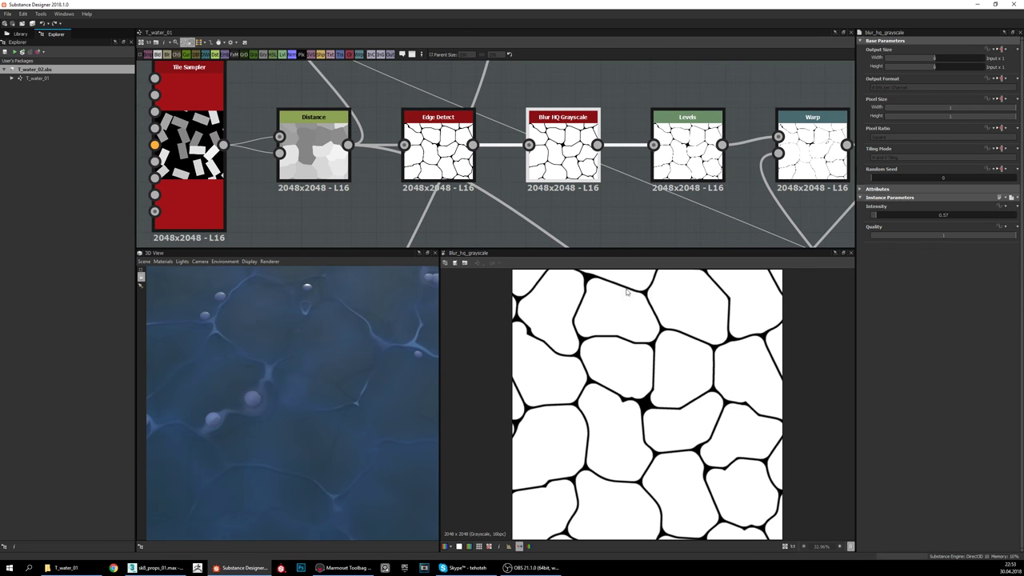
scroll(626, 292, up, 2)
click(438, 132)
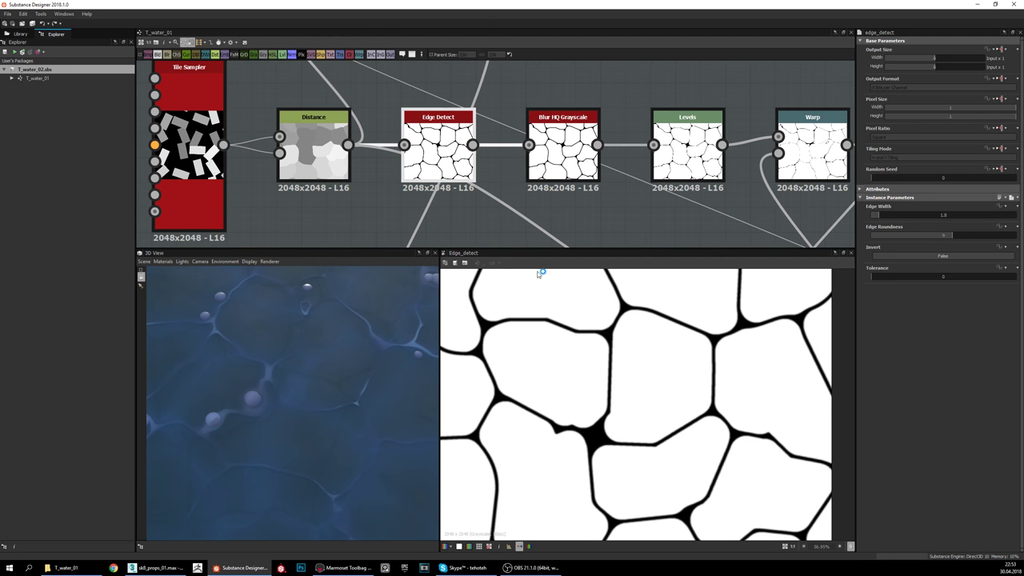
scroll(590, 339, up, 4)
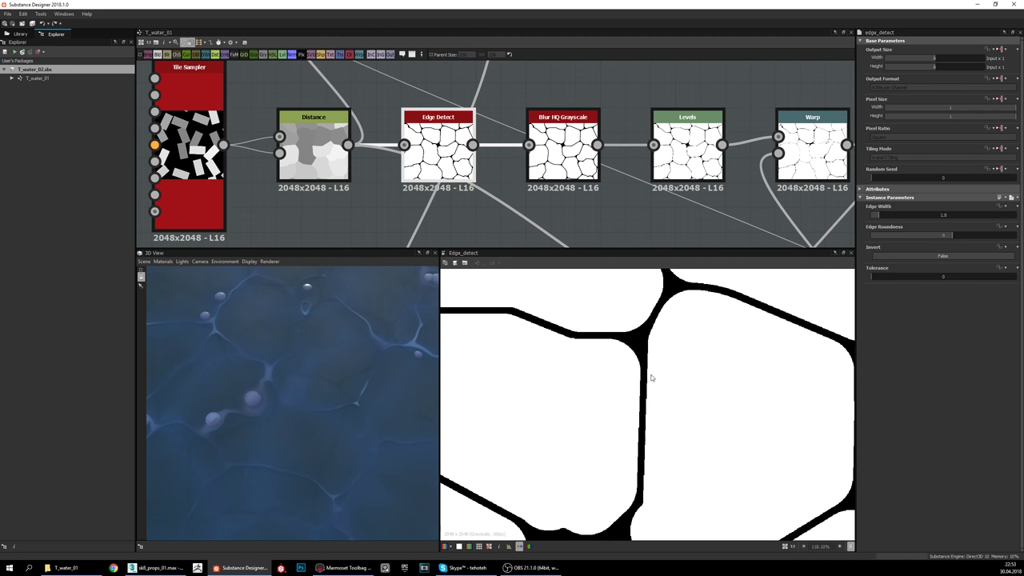
click(564, 160)
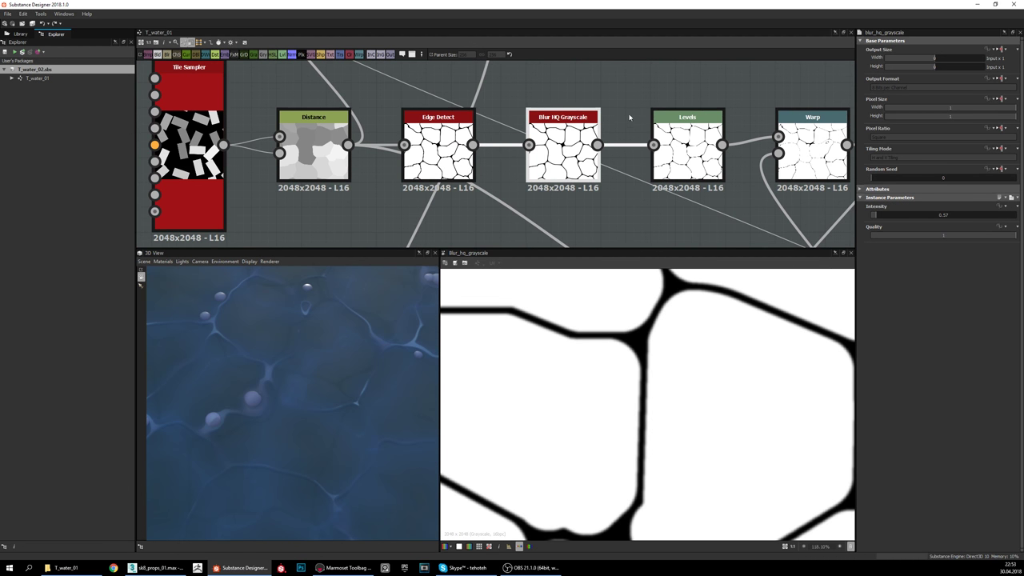
middle_drag(633, 160, 617, 139)
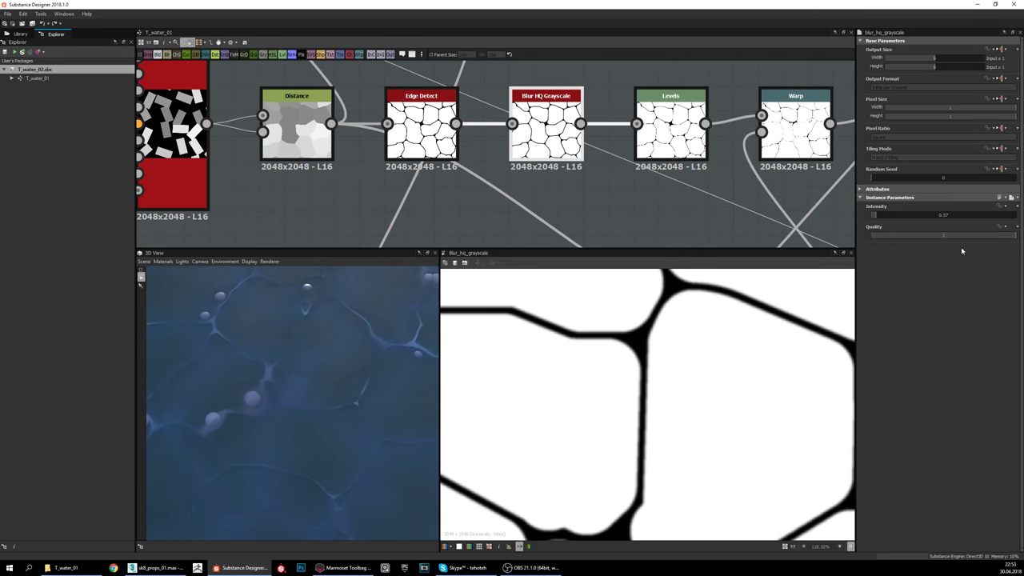
Step: Preview the Levels node after Blur HQ Grayscale and examine the line thickness and cell junctions in several areas
middle_drag(672, 120, 612, 171)
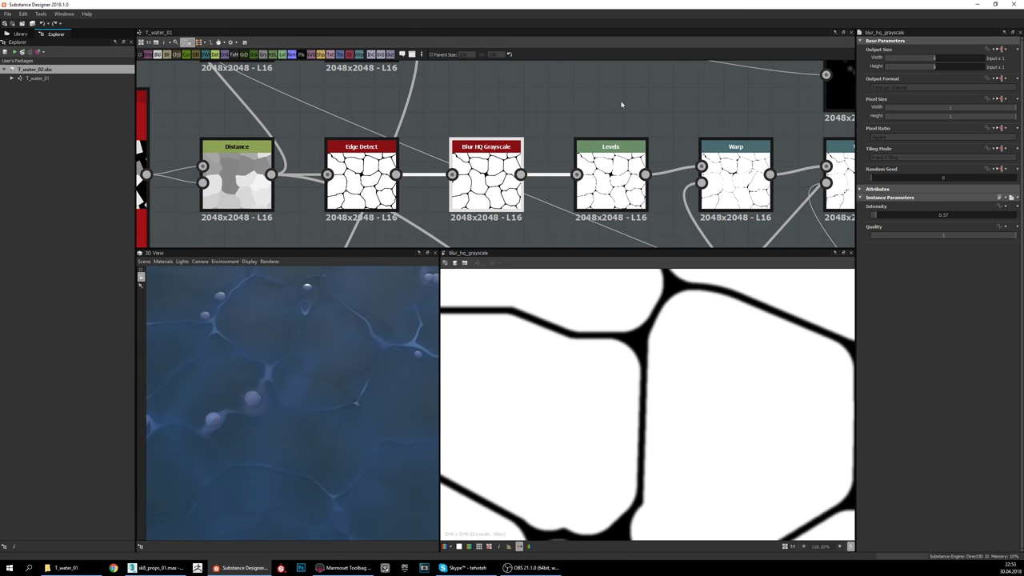
click(612, 171)
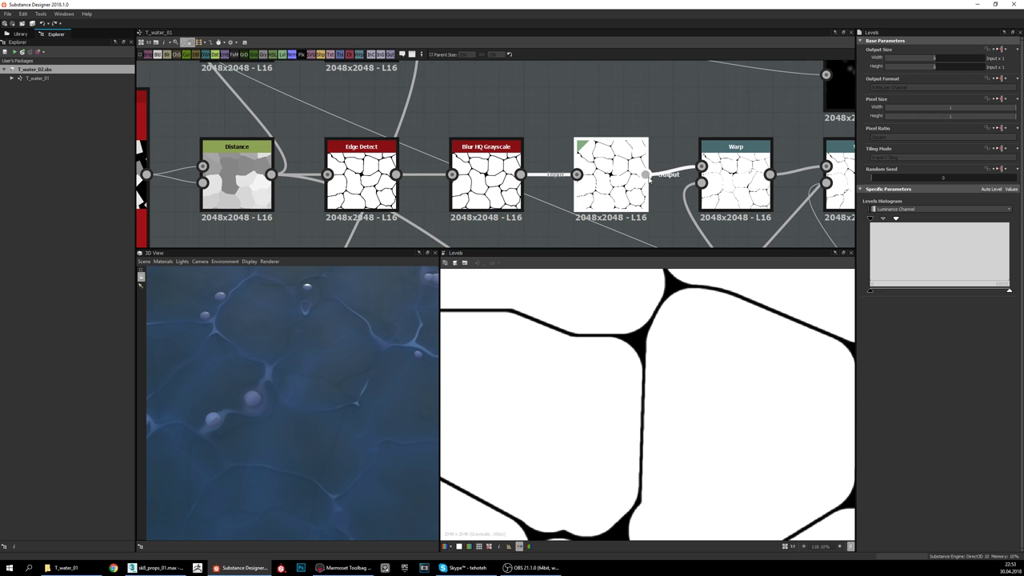
middle_drag(658, 421, 690, 331)
scroll(690, 332, down, 2)
middle_drag(598, 387, 600, 358)
middle_drag(695, 356, 672, 393)
scroll(658, 397, up, 1)
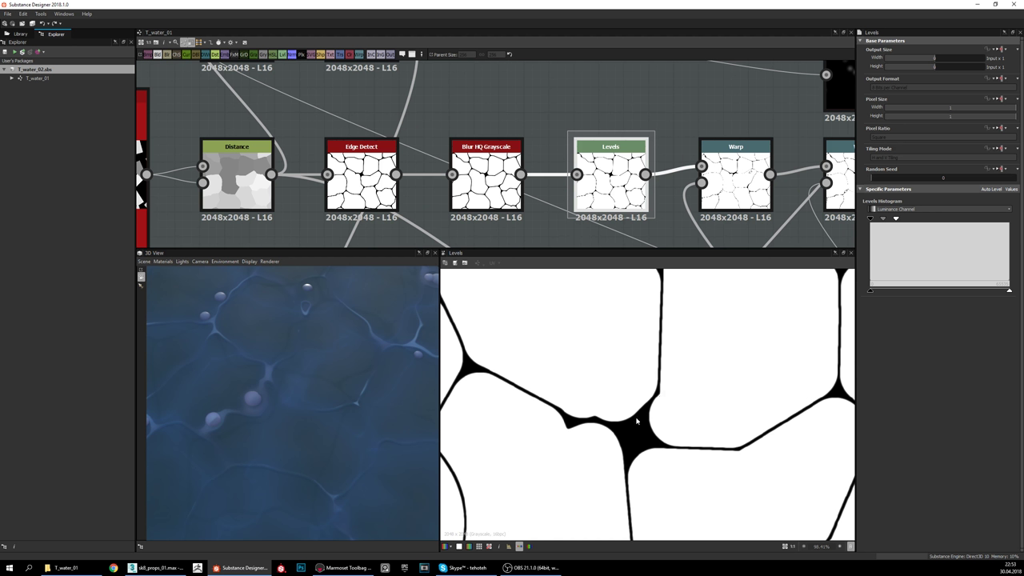
middle_drag(647, 320, 716, 360)
scroll(593, 333, up, 2)
scroll(596, 338, down, 2)
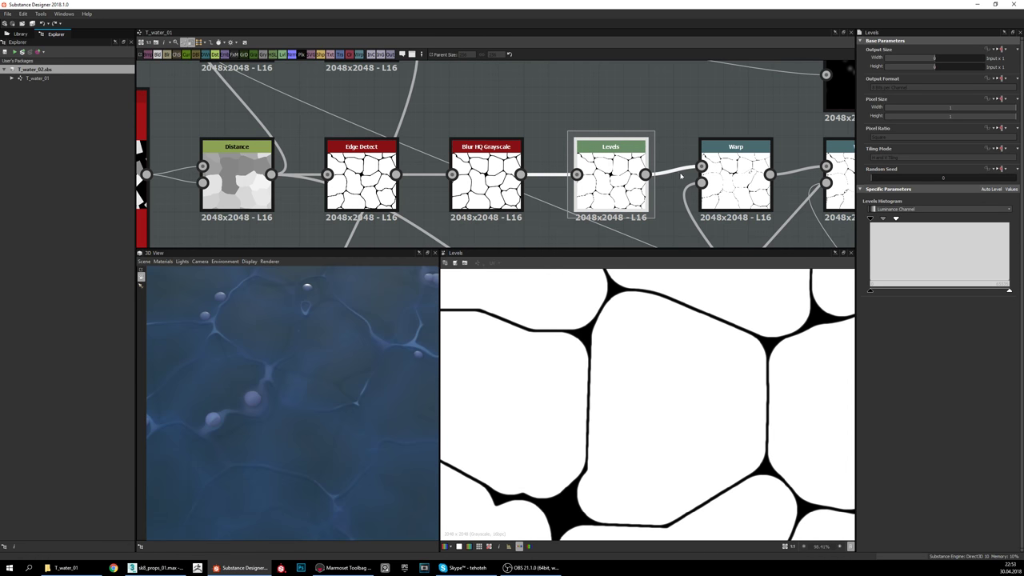
Step: Preview the first Warp node after Levels and inspect its intensity setting and gradient input connection
middle_drag(736, 156, 604, 152)
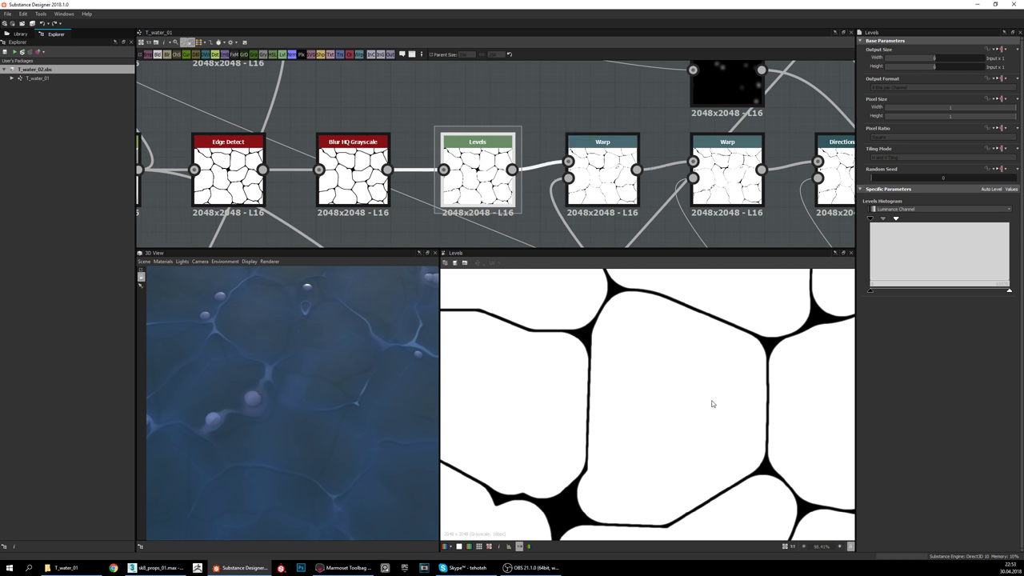
scroll(608, 425, down, 1)
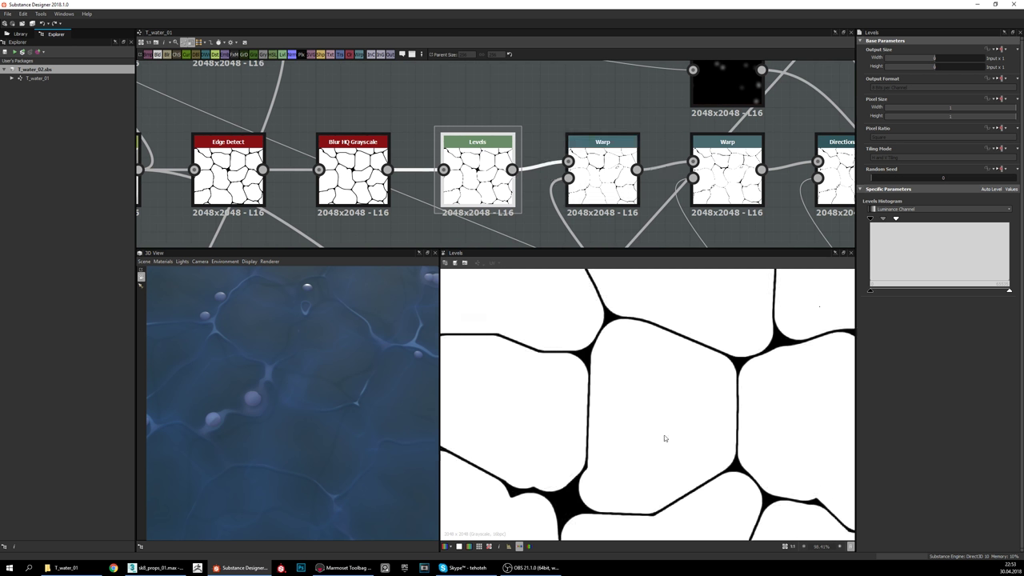
click(604, 172)
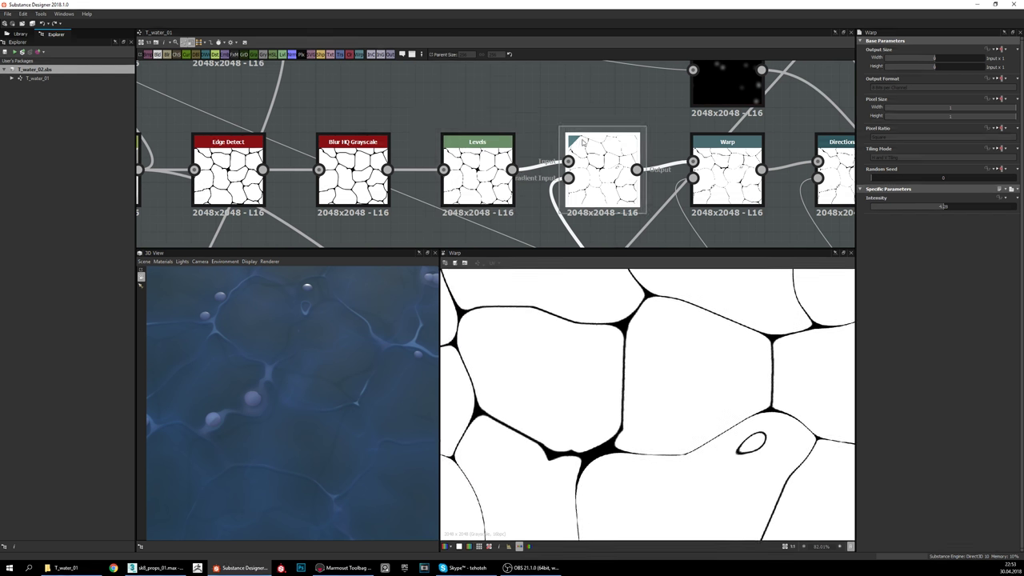
scroll(608, 128, down, 2)
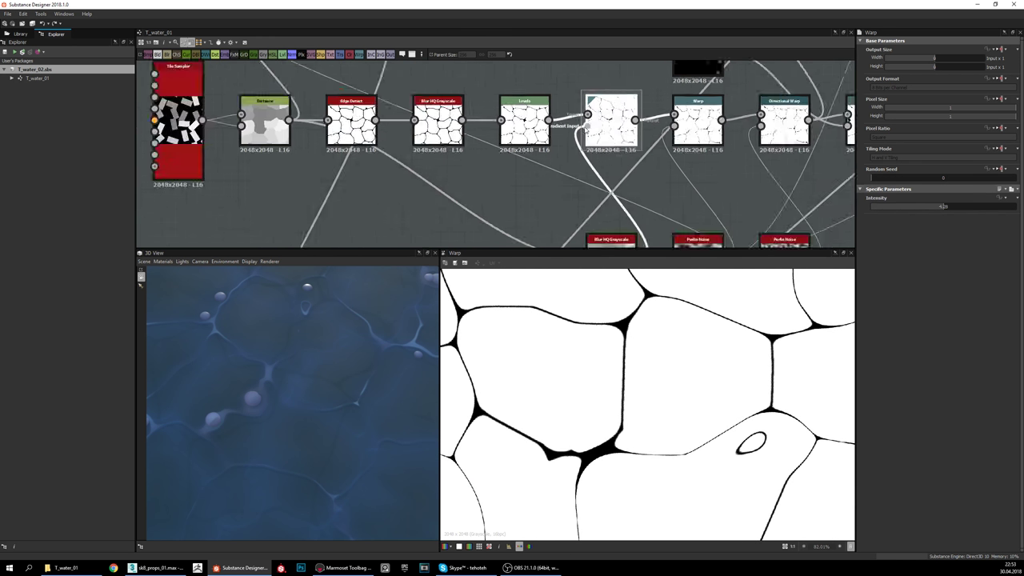
mouse_move(585, 128)
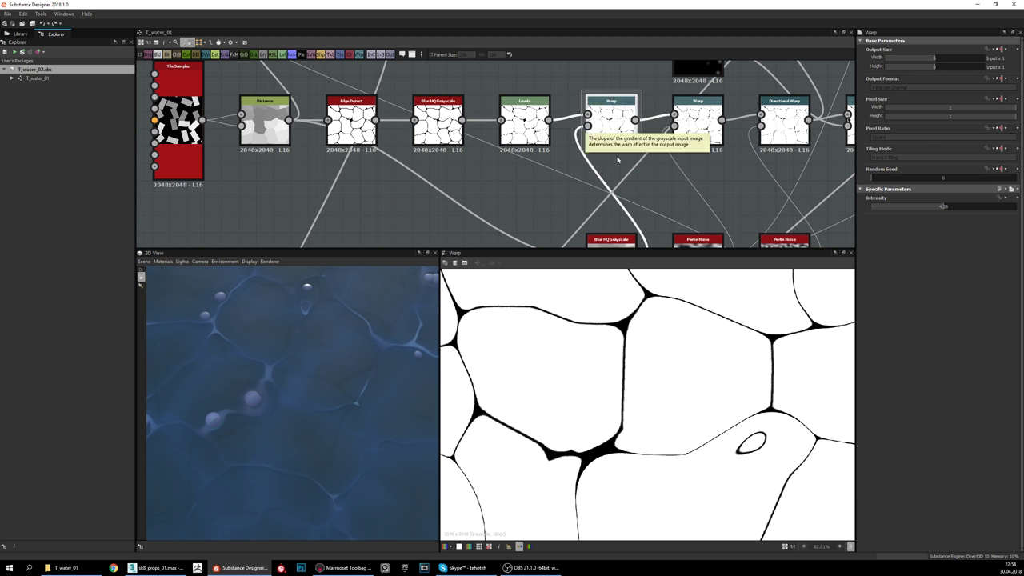
Step: Preview the Blur HQ Grayscale node that feeds the first Warp's gradient input and view its whole output
middle_drag(637, 185, 627, 114)
scroll(615, 182, up, 2)
click(608, 187)
double_click(608, 188)
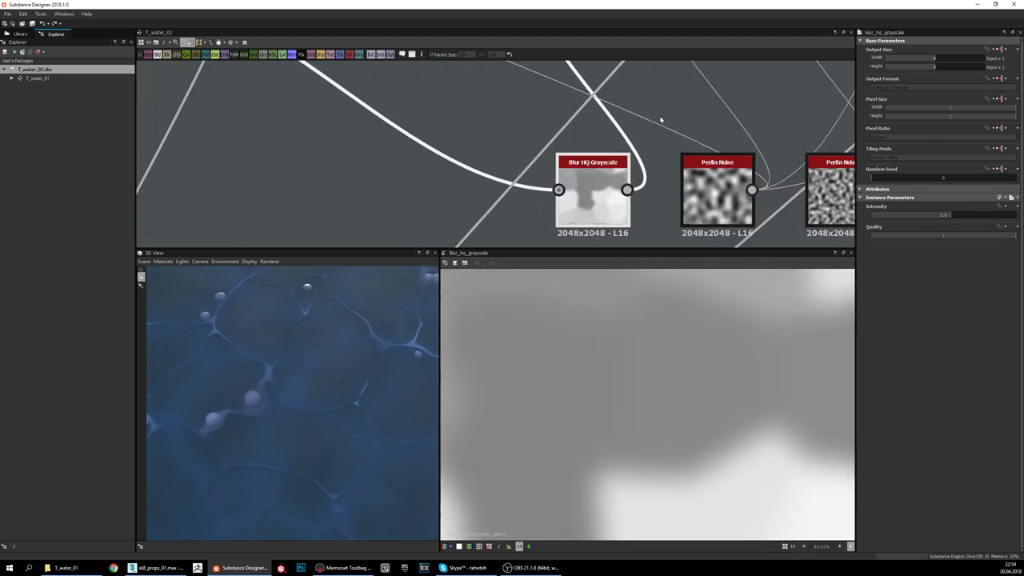
scroll(677, 382, down, 5)
middle_drag(478, 183, 594, 228)
scroll(594, 228, down, 2)
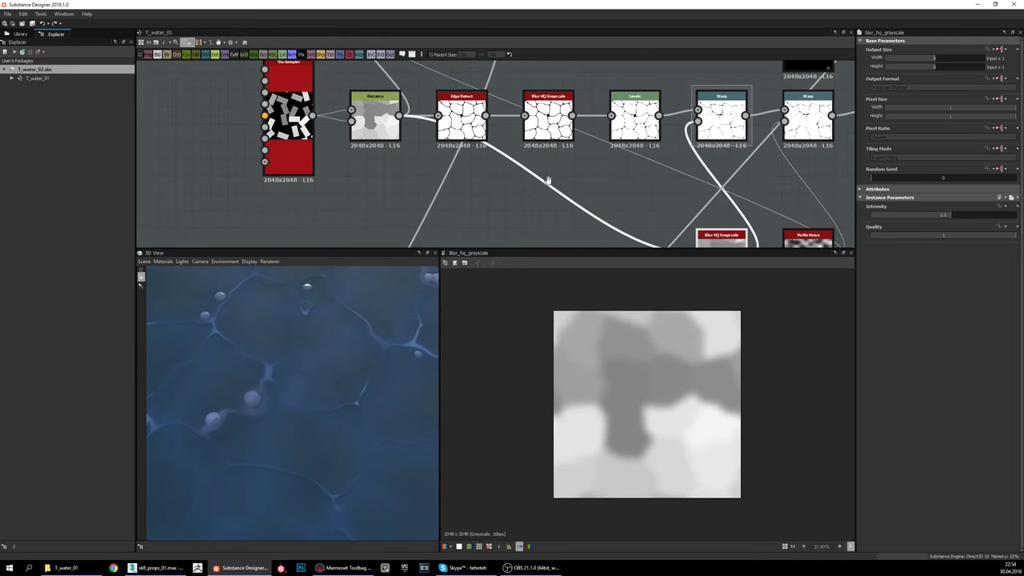
Step: Preview Distance, the Blur HQ Grayscale connected to it, and the first Warp one after another
double_click(392, 102)
mouse_move(663, 135)
middle_down()
mouse_move(630, 105)
mouse_move(670, 138)
middle_up()
double_click(683, 205)
double_click(670, 128)
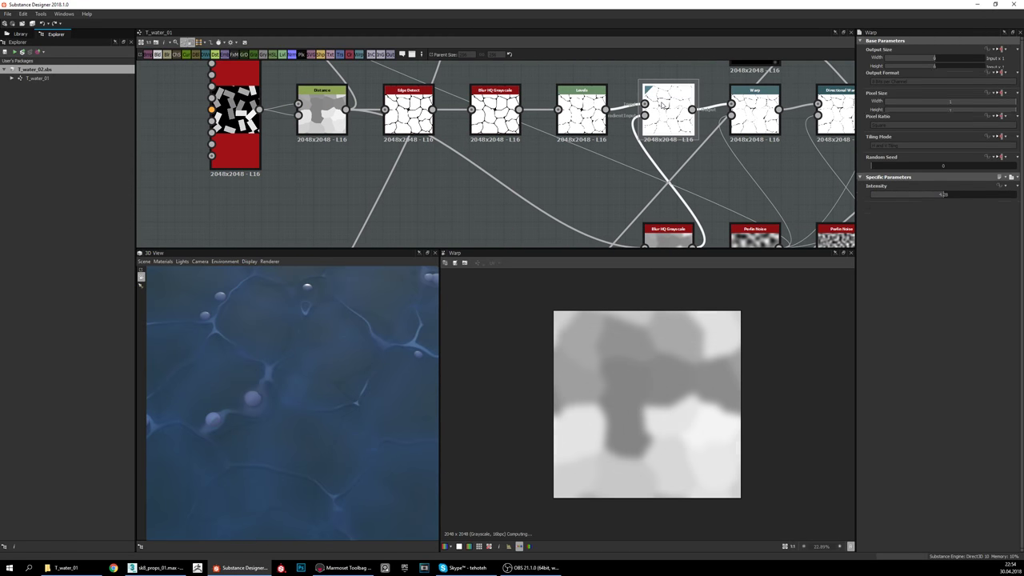
scroll(645, 414, up, 3)
middle_drag(562, 122, 594, 114)
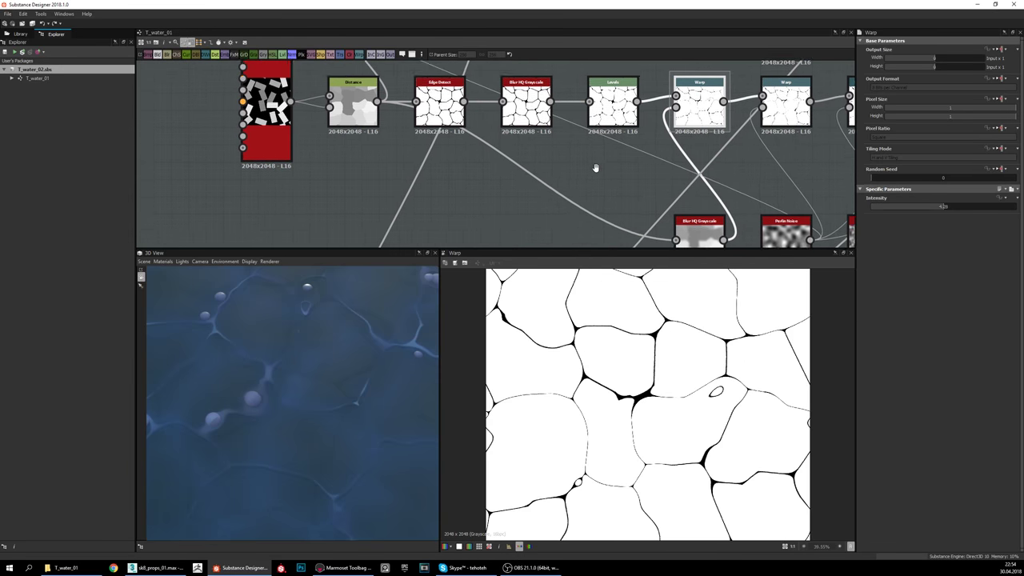
Step: Trace the connection from Distance through the lower Blur HQ Grayscale into the first Warp's gradient input
middle_drag(594, 167, 623, 182)
middle_drag(709, 208, 685, 165)
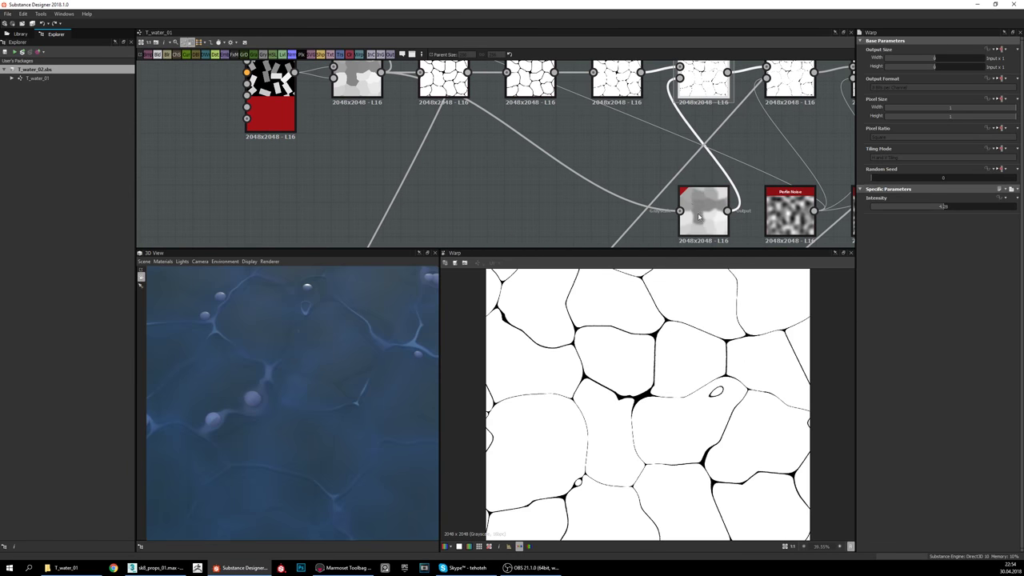
middle_drag(569, 152, 527, 165)
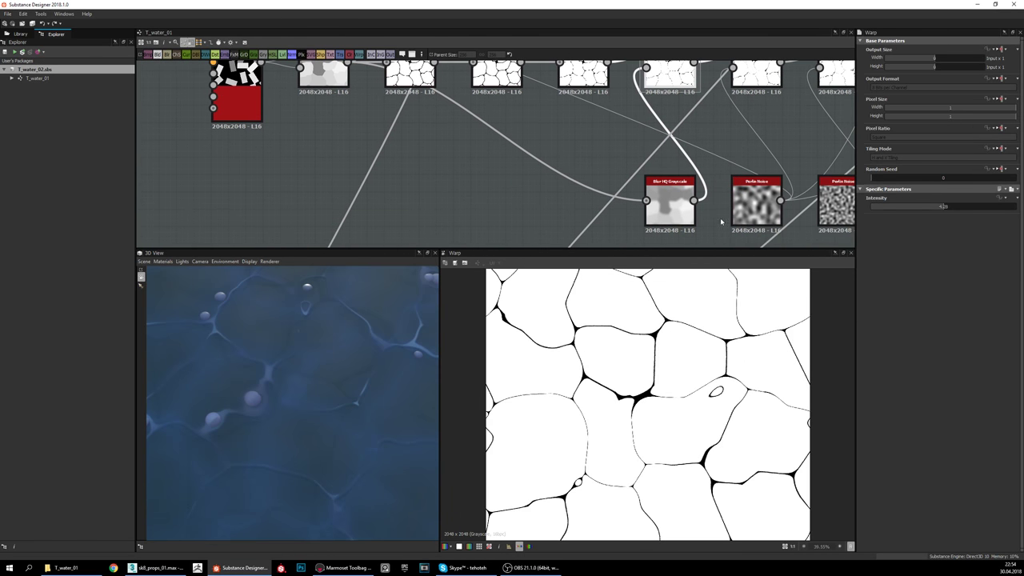
middle_drag(612, 120, 624, 178)
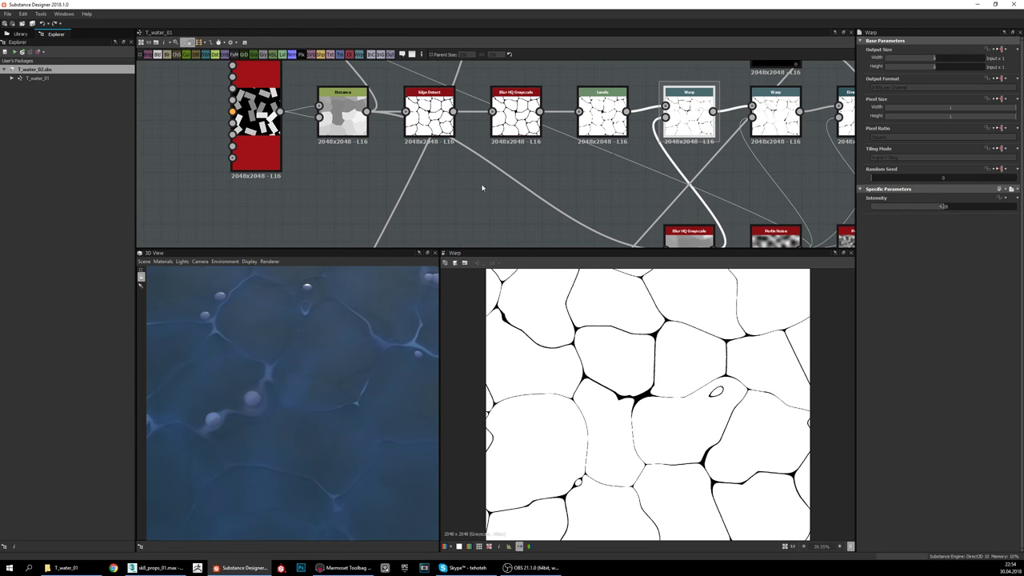
middle_drag(480, 188, 477, 159)
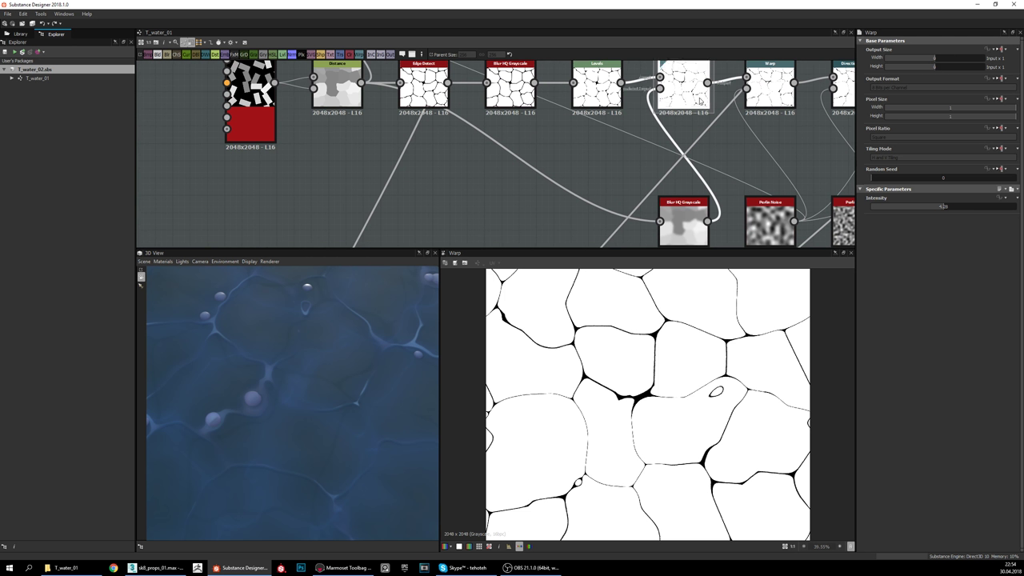
middle_drag(541, 156, 578, 160)
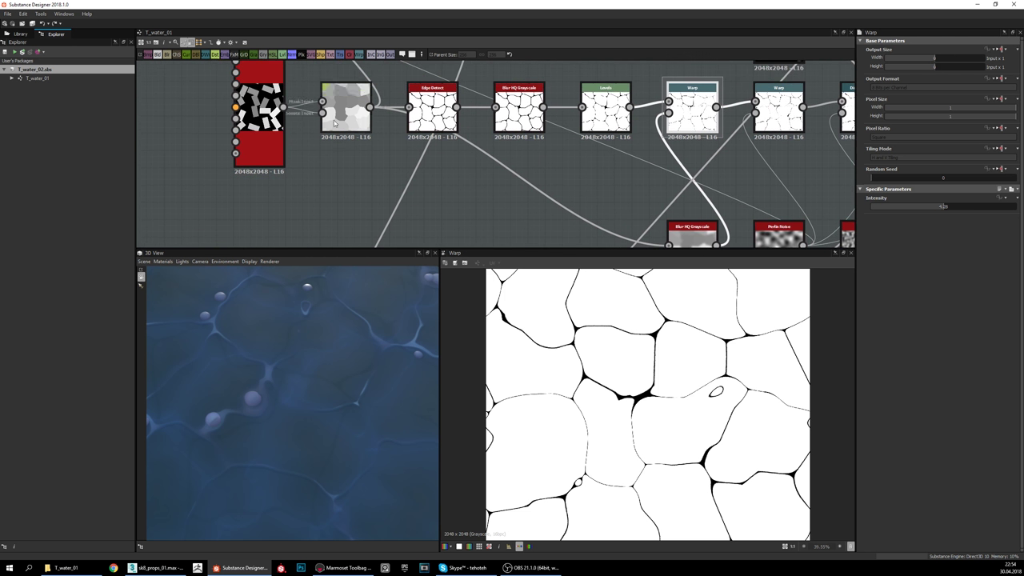
Step: Compare the Distance node's grayscale cells with the first Warp's output lines
scroll(335, 122, down, 1)
double_click(340, 118)
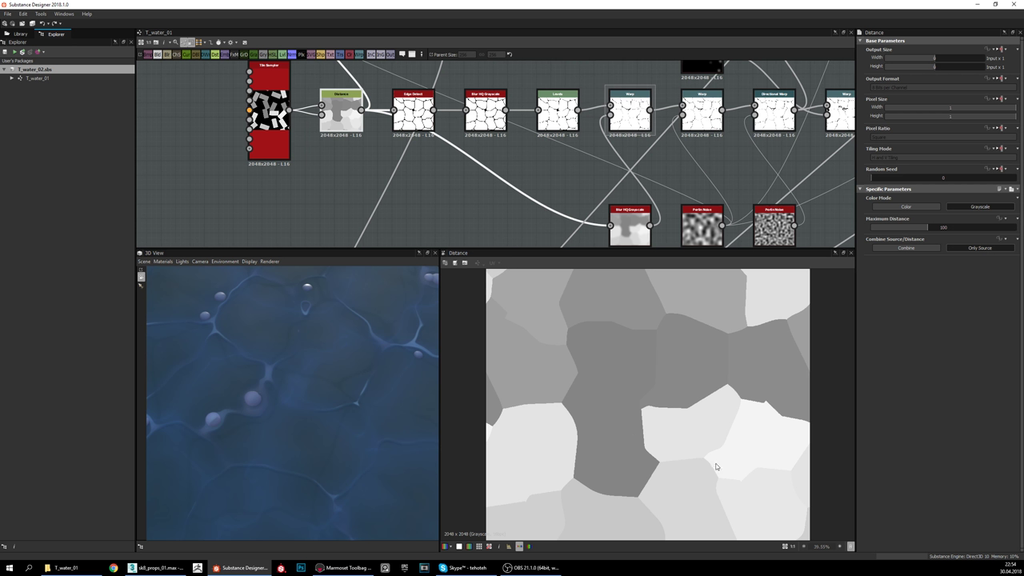
double_click(628, 116)
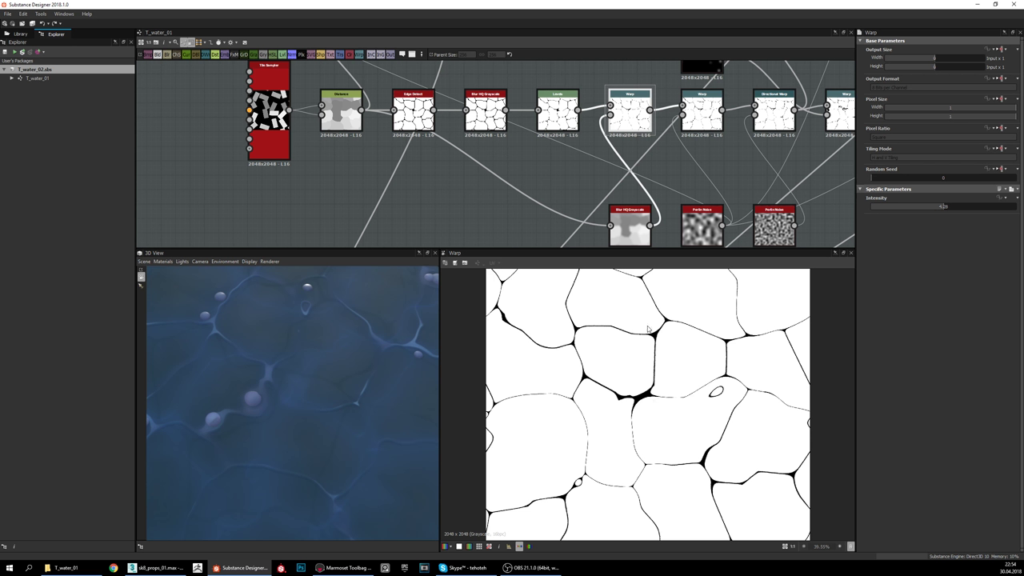
middle_drag(522, 110, 521, 119)
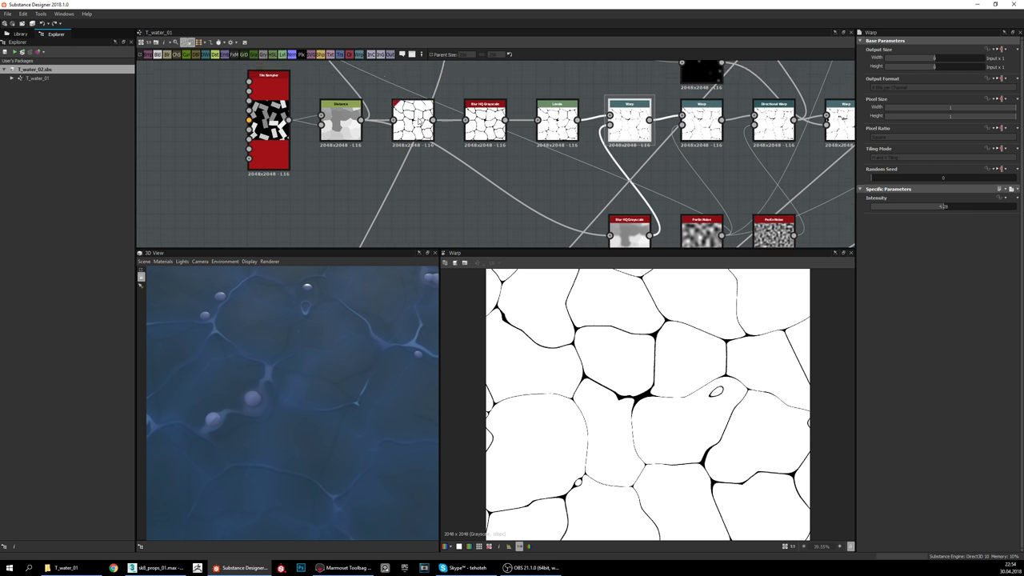
scroll(671, 412, down, 2)
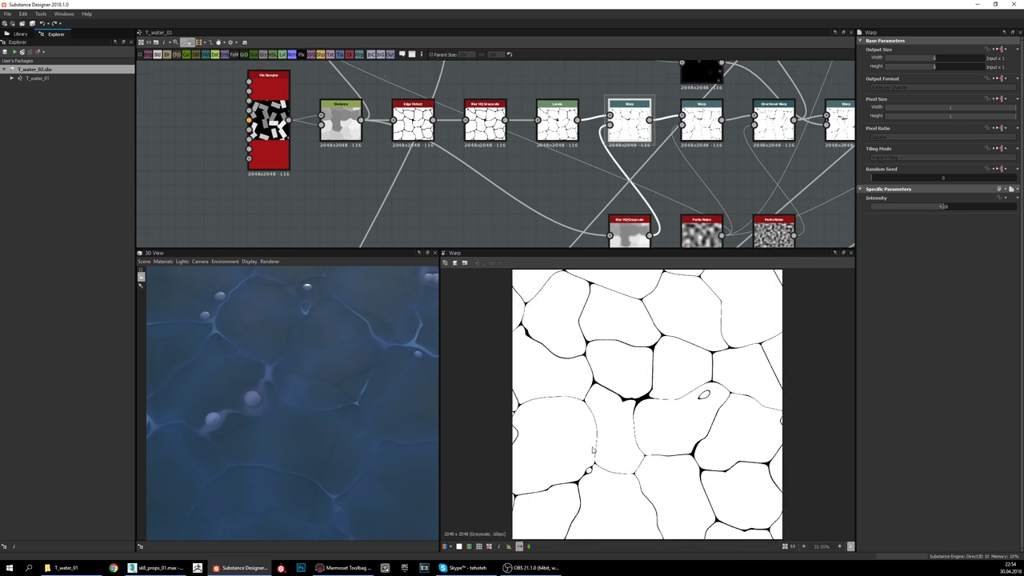
scroll(593, 450, up, 2)
Step: Compare the blurred gradient from the lower Blur HQ Grayscale with the first Warp's line deformation up close
middle_drag(579, 184, 571, 148)
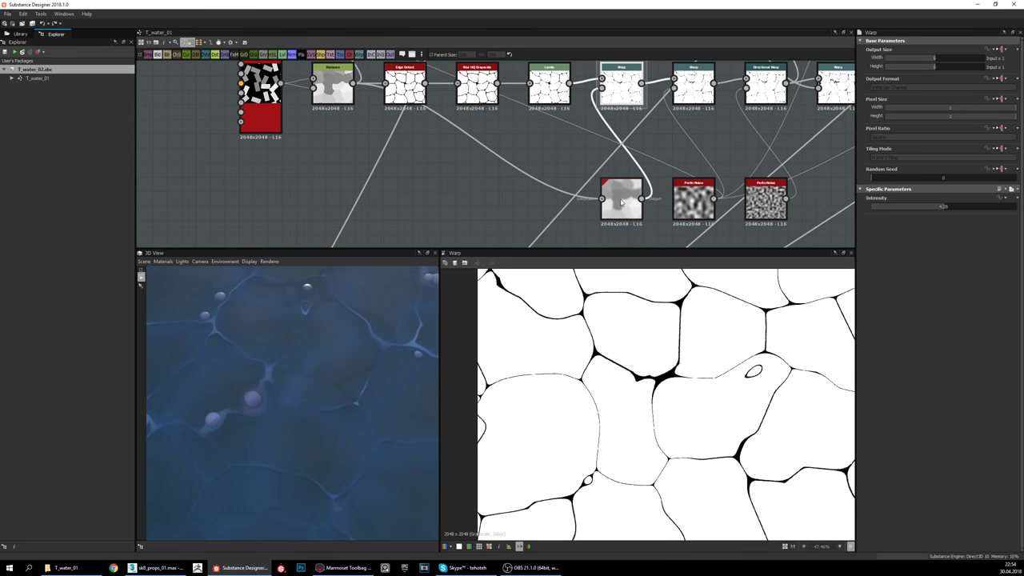
double_click(624, 204)
scroll(599, 453, up, 4)
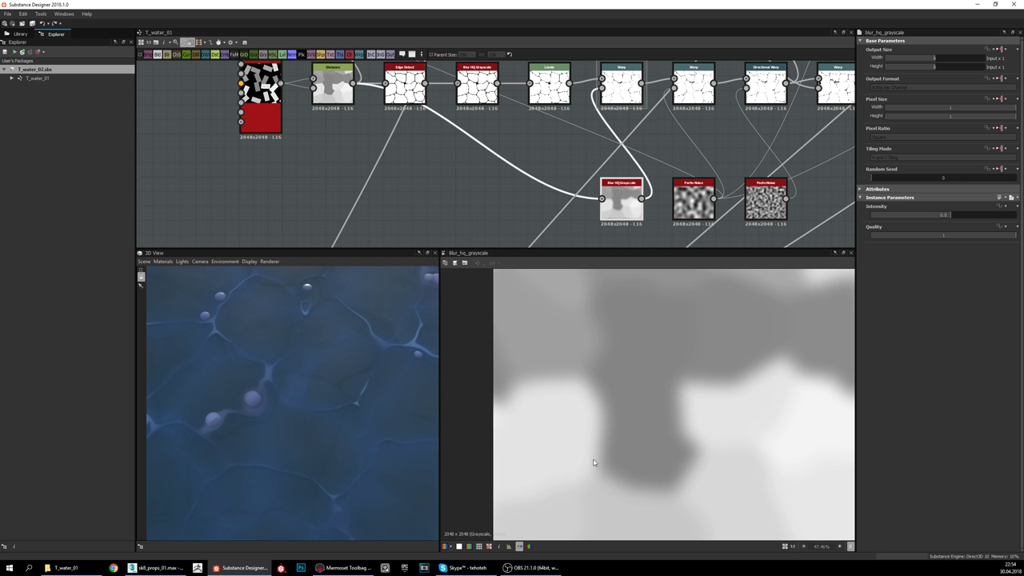
double_click(621, 84)
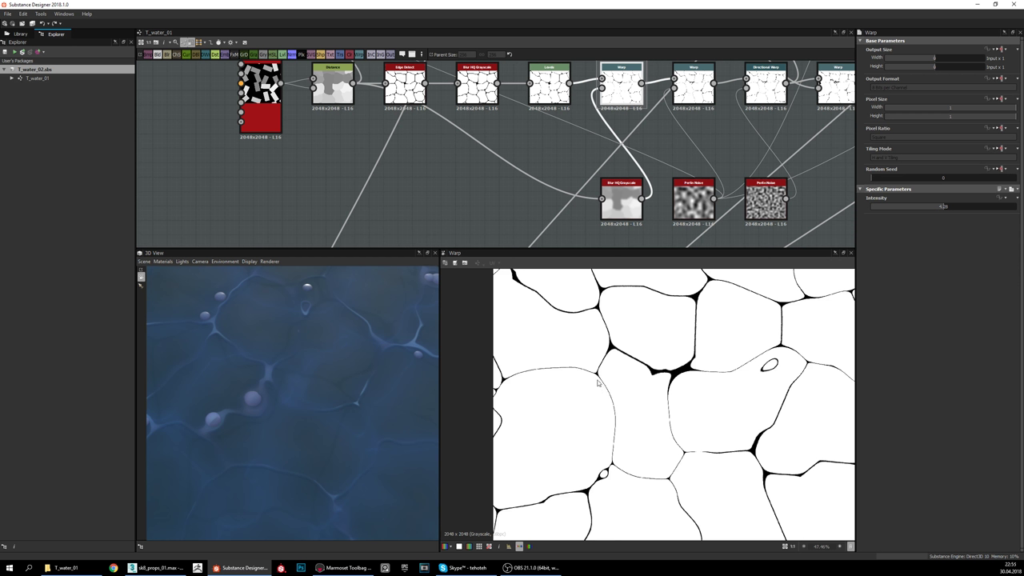
middle_drag(697, 418, 681, 412)
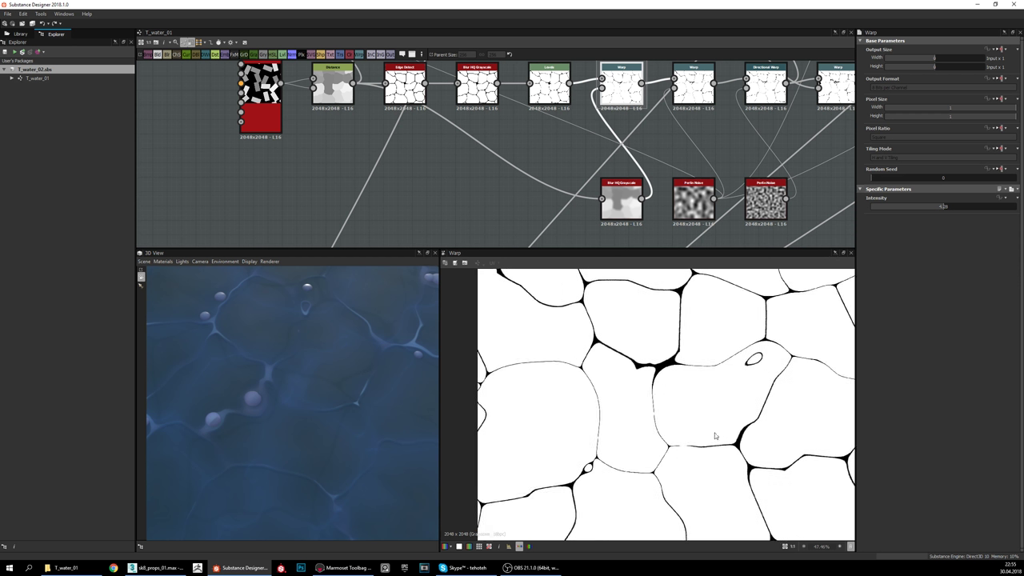
middle_drag(714, 456, 687, 448)
middle_drag(619, 135, 615, 148)
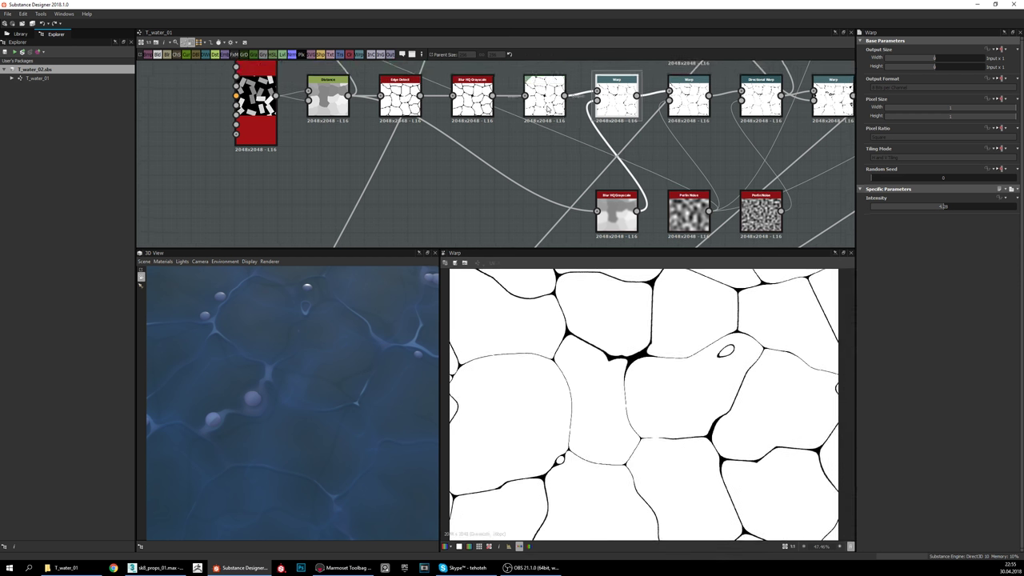
Step: Compare the Levels output before warping with the first Warp's output
double_click(548, 110)
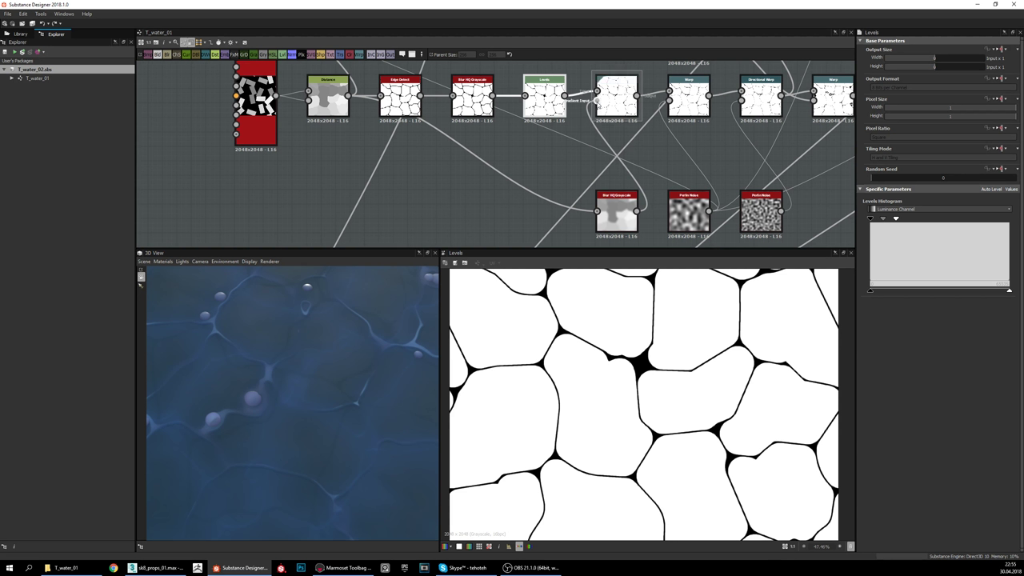
middle_drag(618, 197, 618, 205)
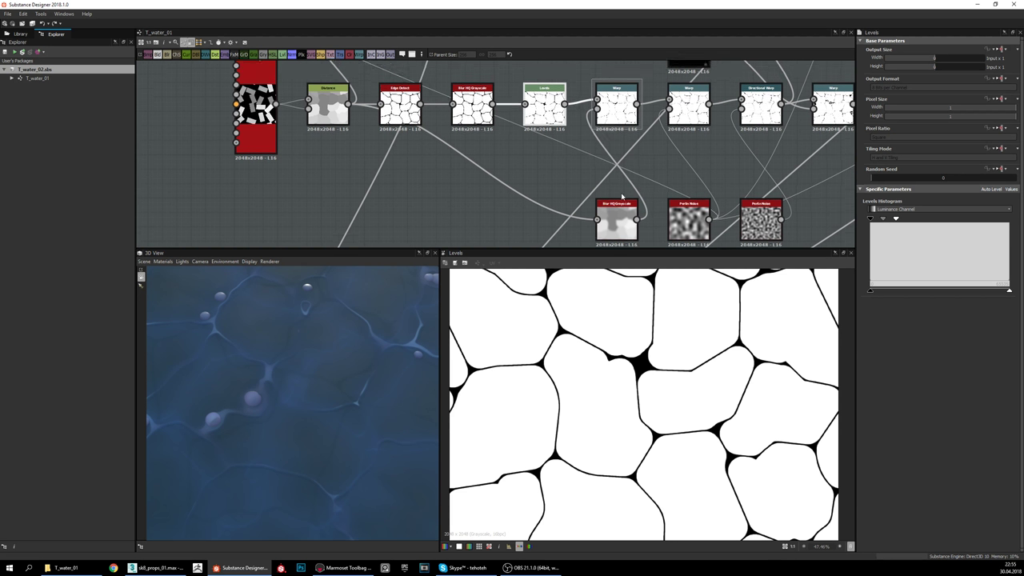
click(617, 116)
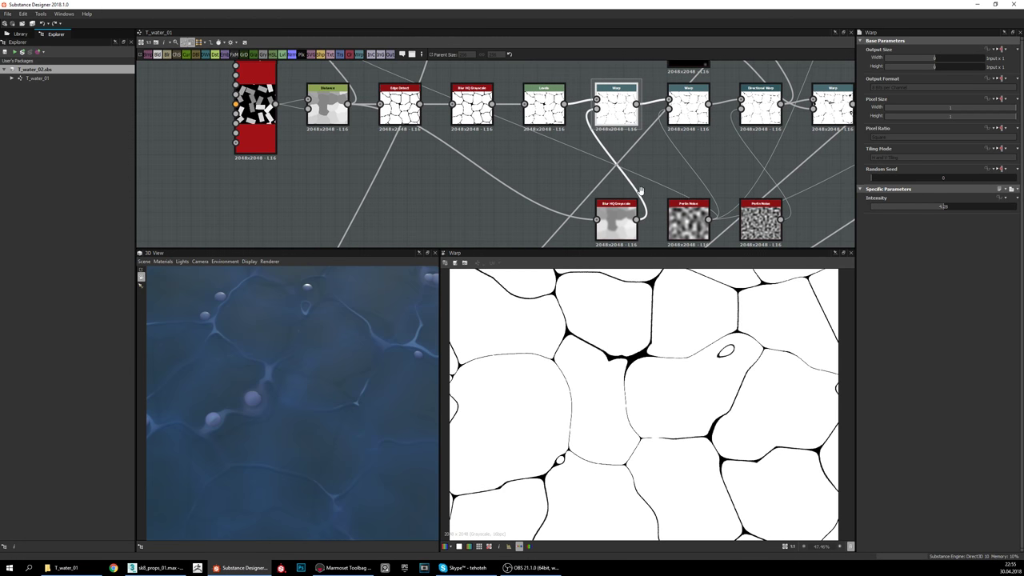
middle_drag(648, 193, 636, 198)
middle_drag(624, 83, 627, 115)
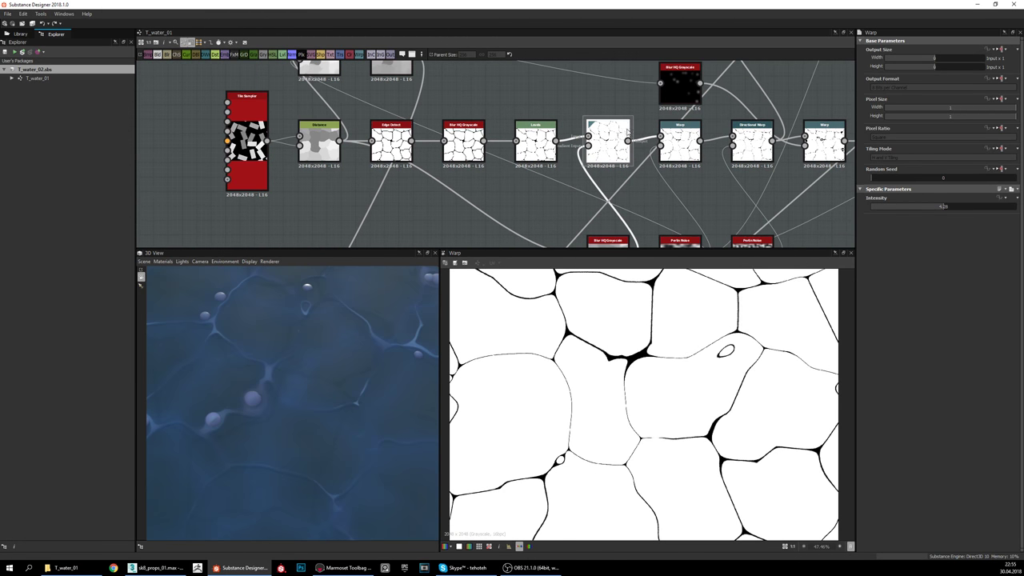
mouse_move(642, 173)
middle_down()
mouse_move(645, 187)
mouse_move(638, 178)
middle_up()
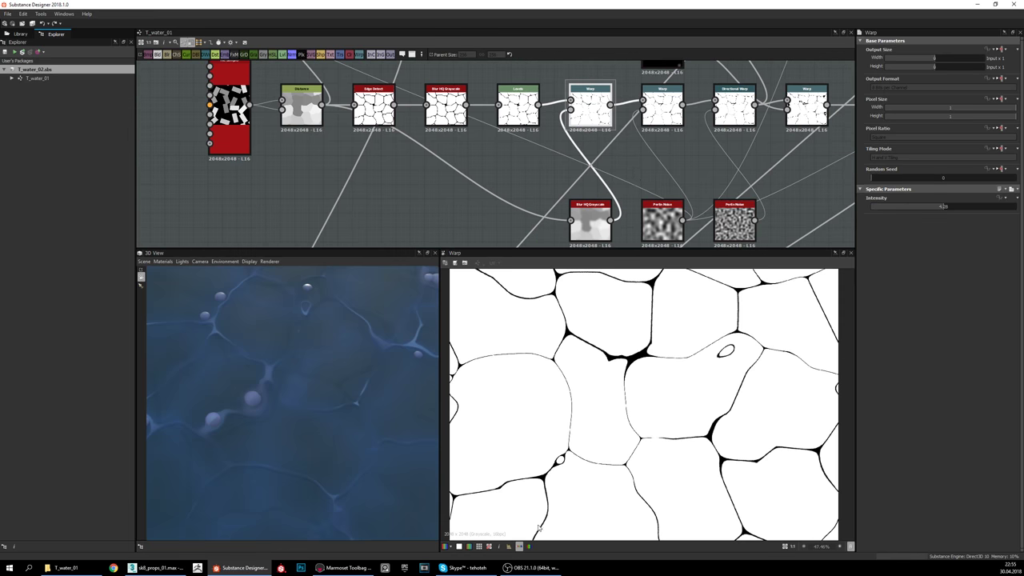
Step: Try a higher intensity and an intensity of 3.38 on the first Warp, and undo both changes
scroll(568, 449, down, 1)
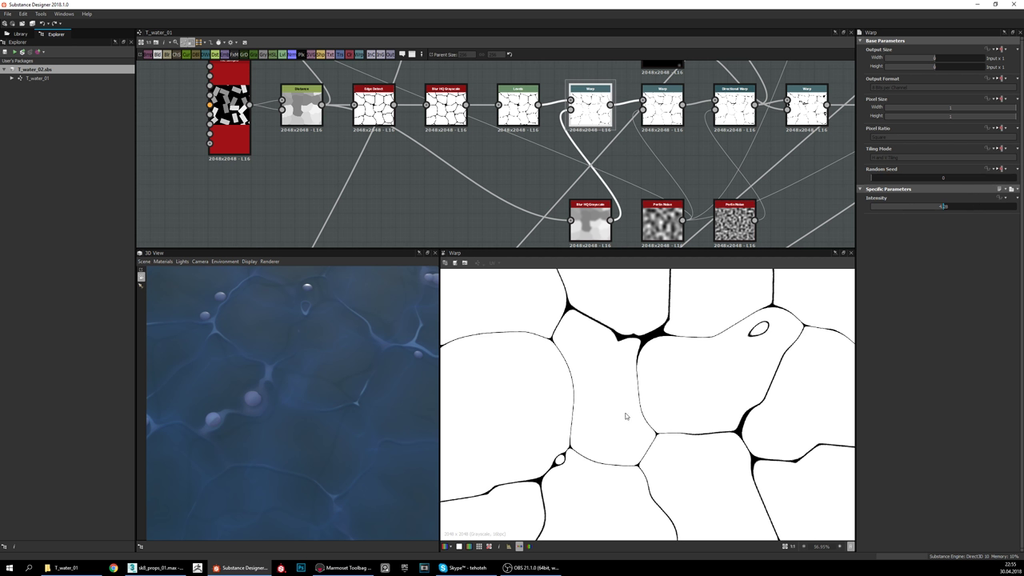
middle_drag(626, 416, 656, 369)
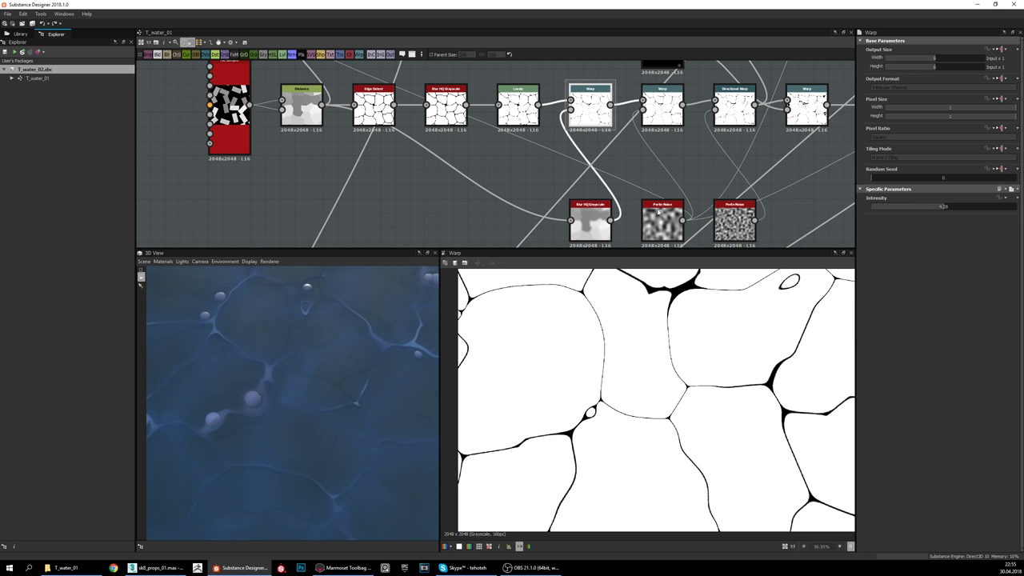
middle_drag(709, 351, 659, 411)
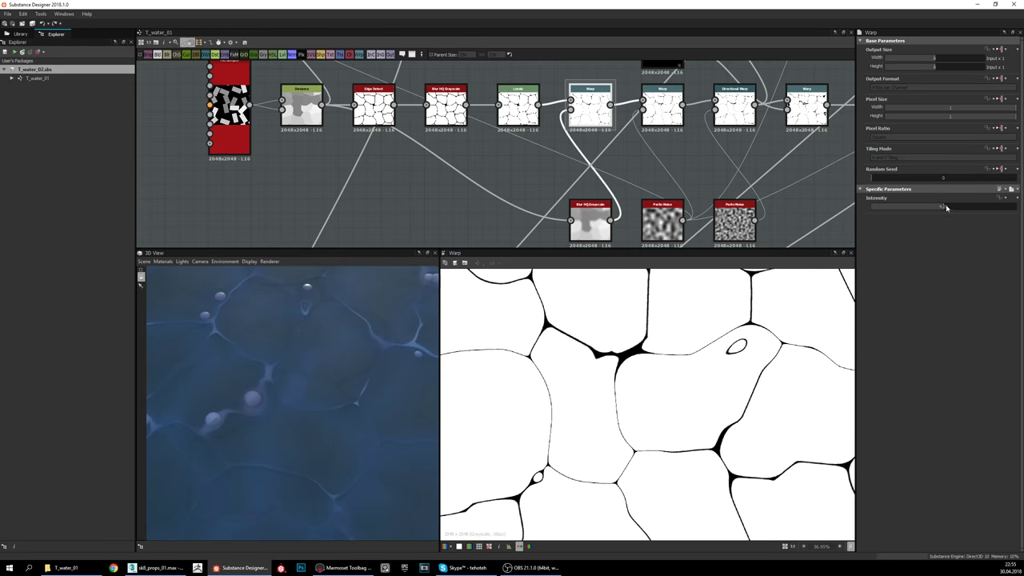
drag(947, 208, 953, 207)
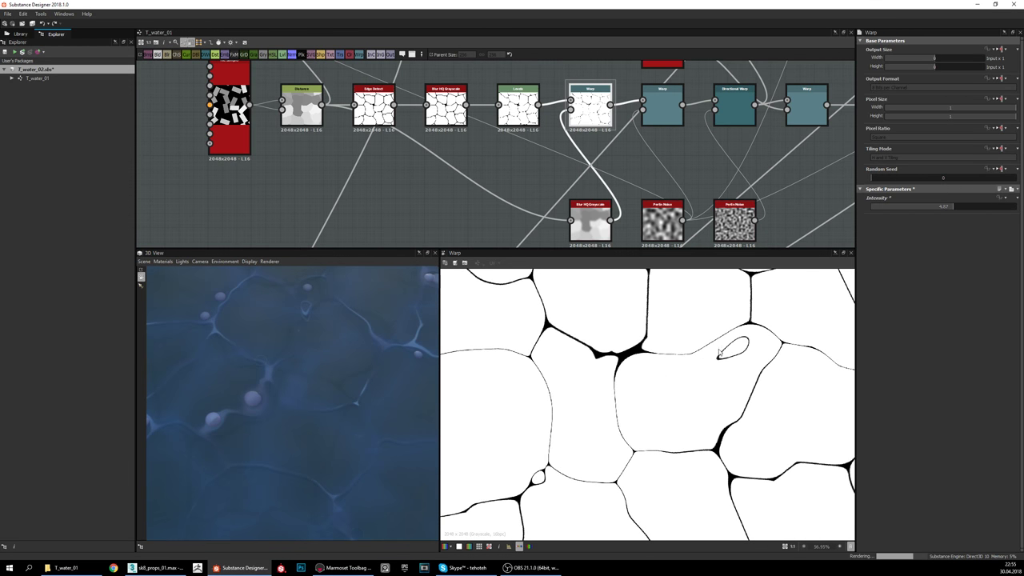
click(929, 208)
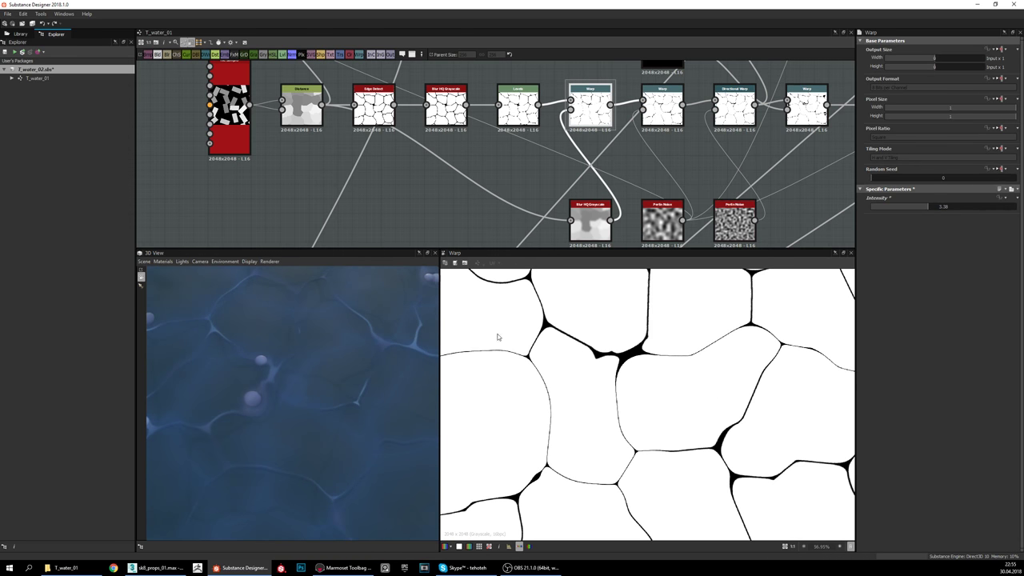
key(ctrl+z)
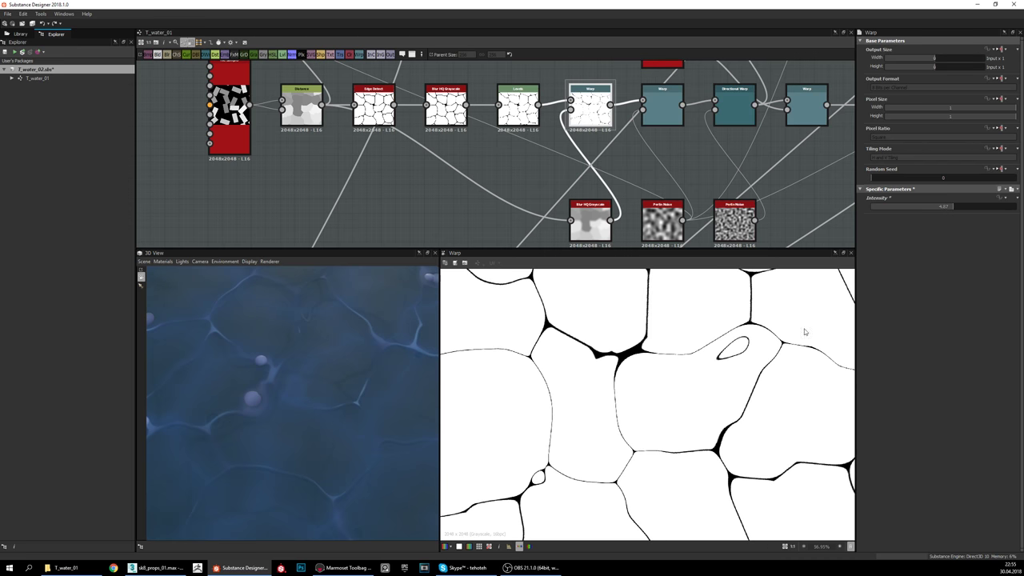
key(ctrl+z)
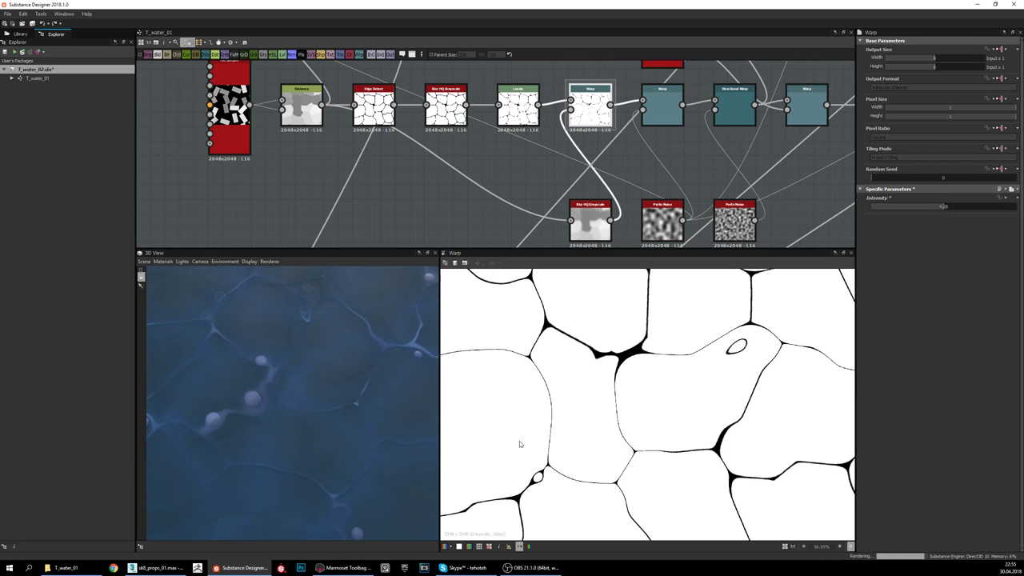
Step: Preview the second Warp node and the Perlin Noise node that drives its gradient input
middle_drag(613, 105, 555, 157)
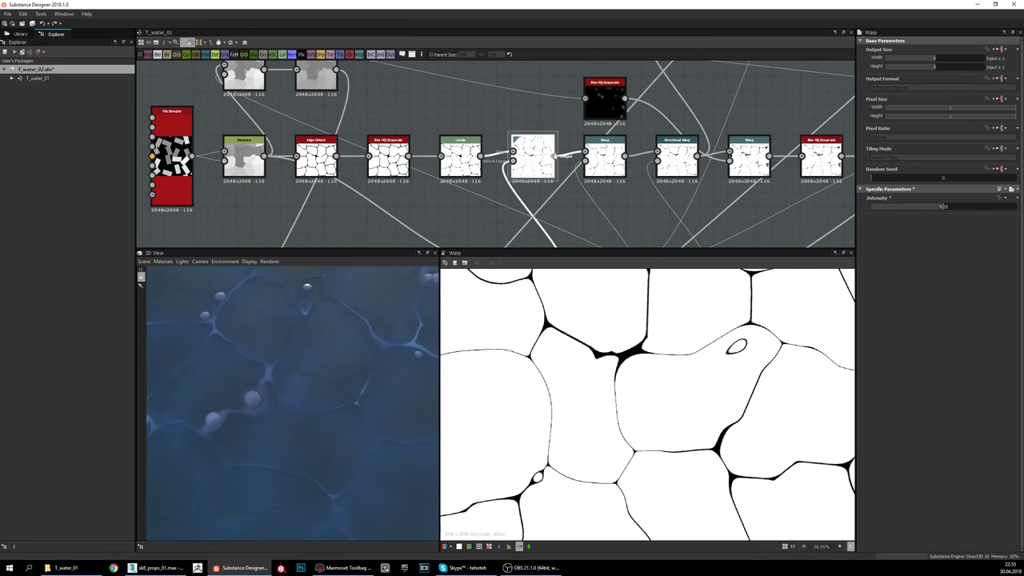
double_click(598, 157)
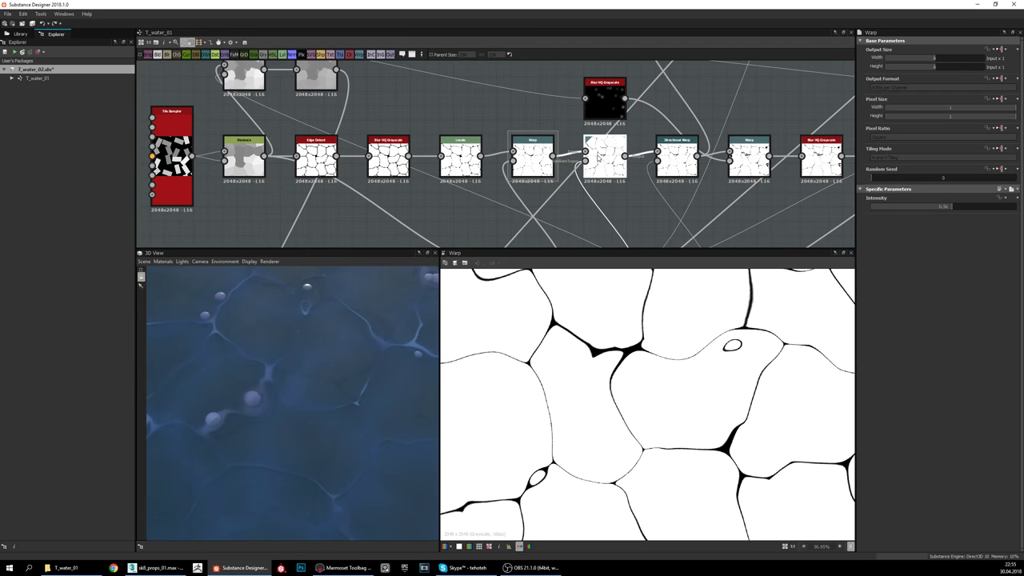
middle_drag(624, 156, 648, 123)
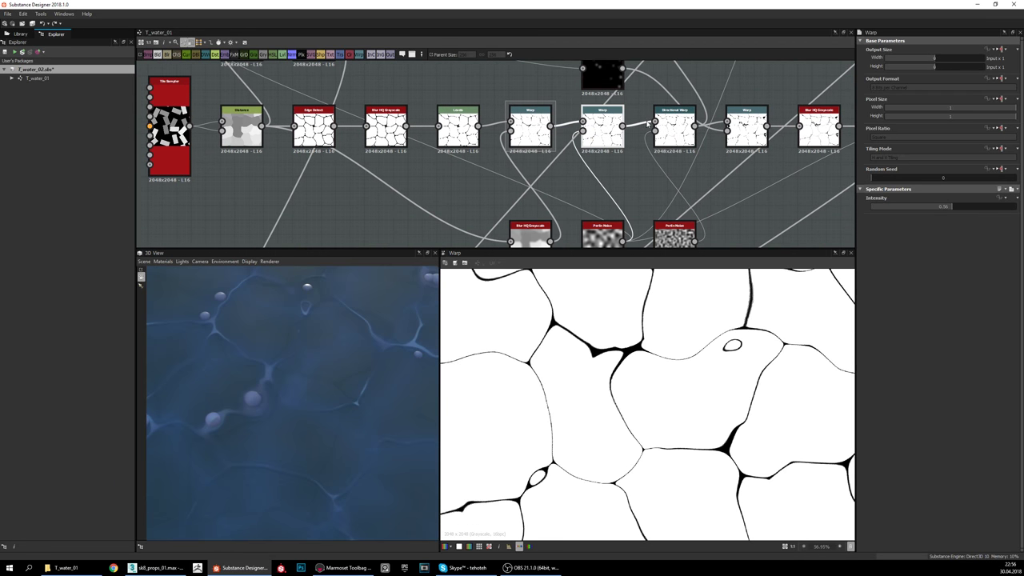
middle_drag(640, 215, 606, 208)
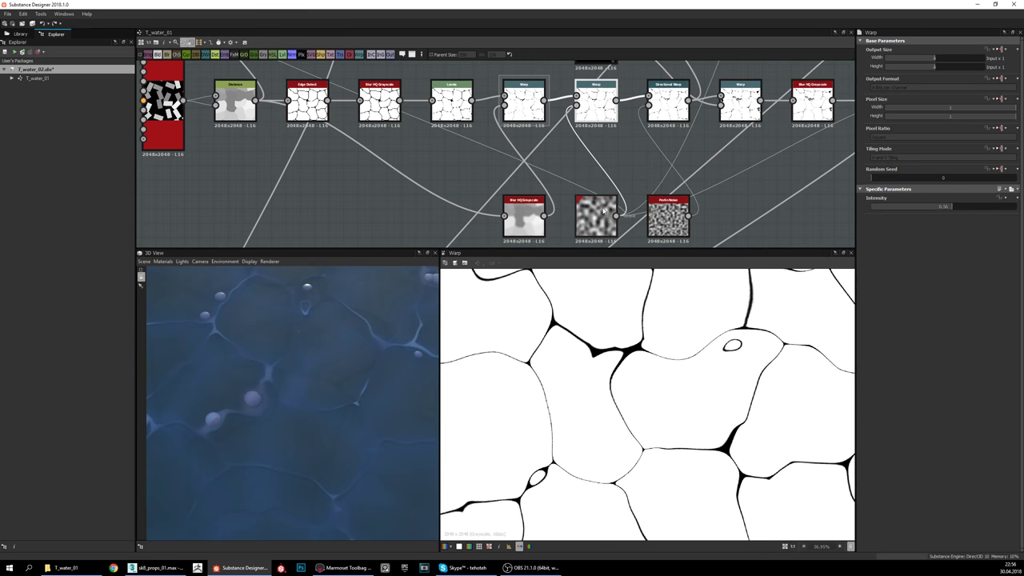
click(605, 210)
double_click(606, 211)
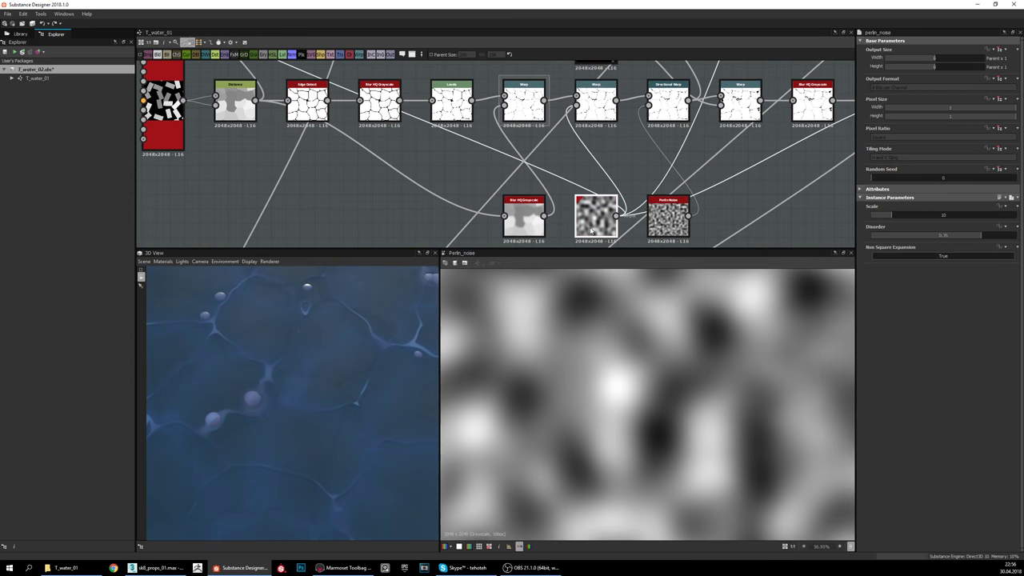
Step: Compare the second Warp's output with the first Warp's output across the whole line pattern
middle_drag(620, 144, 625, 168)
click(601, 126)
double_click(601, 126)
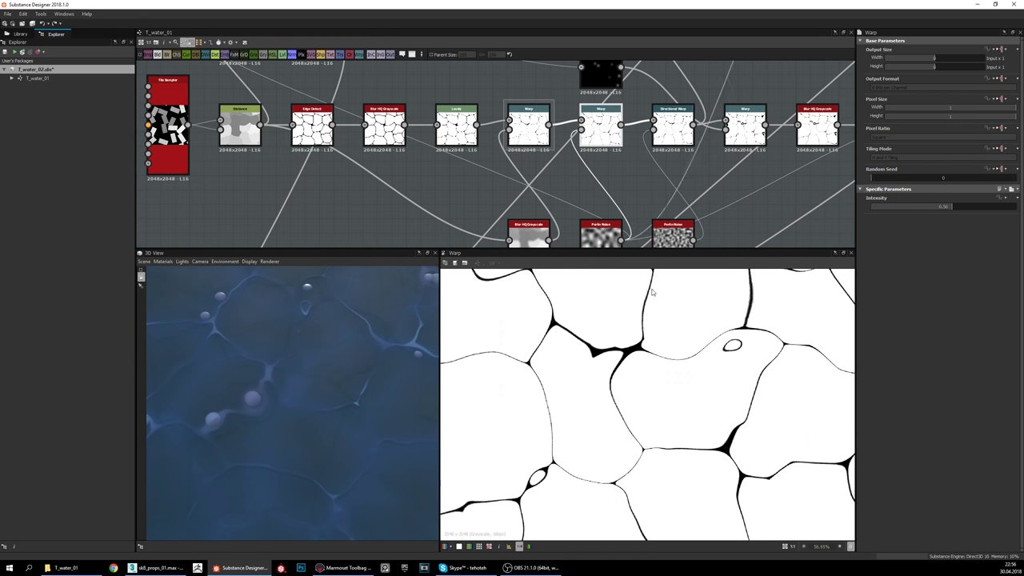
scroll(614, 315, down, 1)
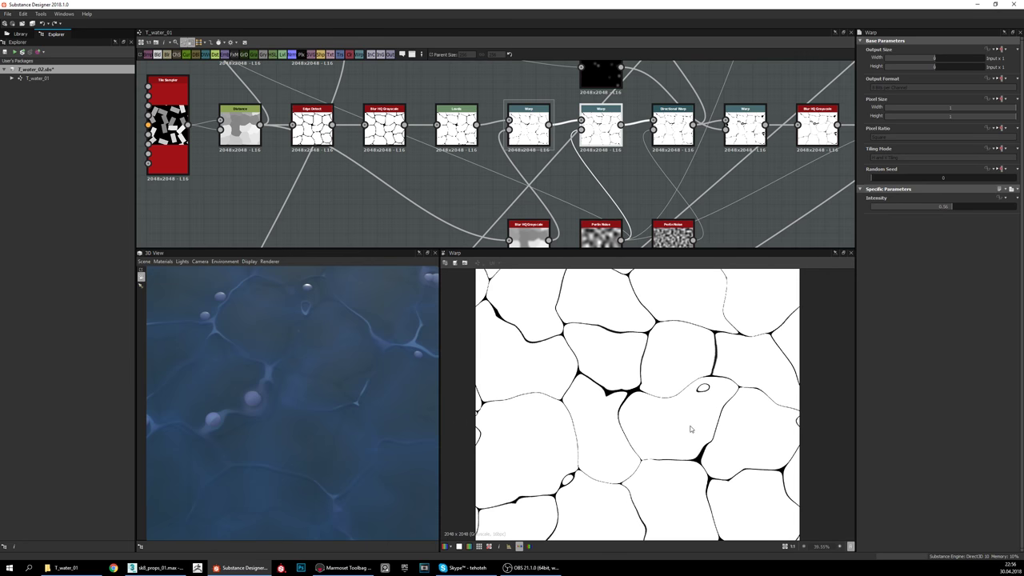
scroll(659, 317, down, 1)
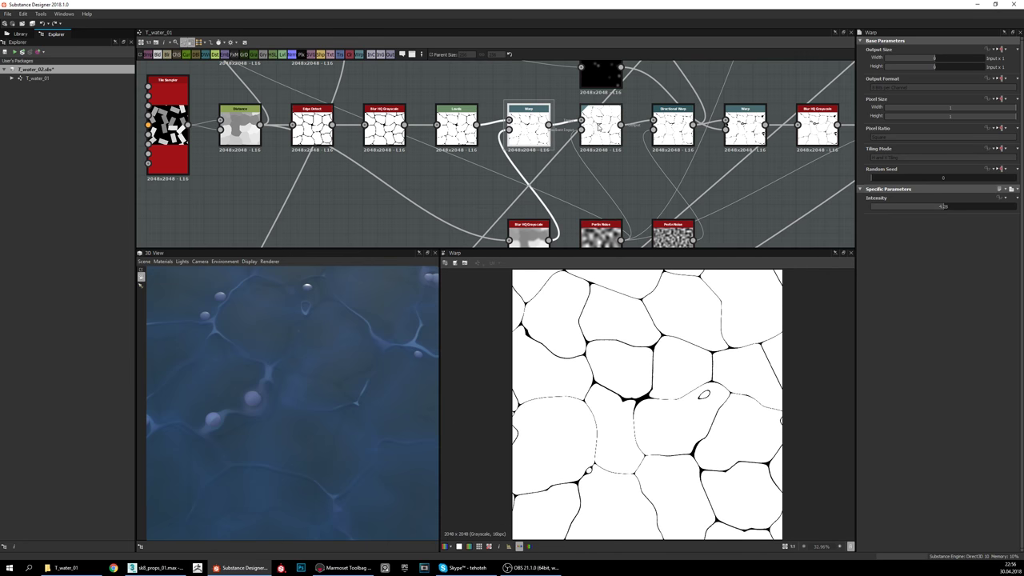
double_click(528, 126)
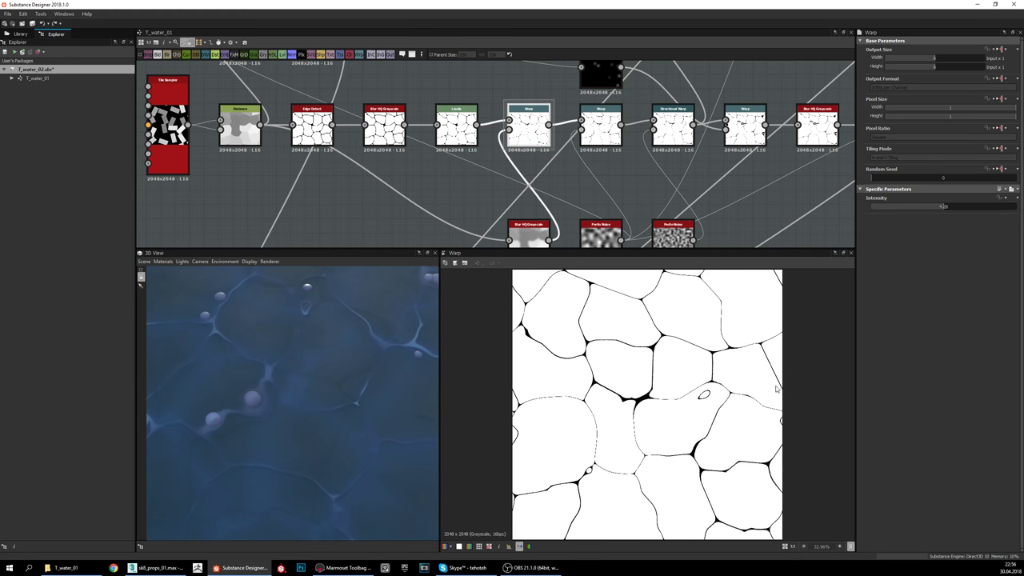
double_click(600, 125)
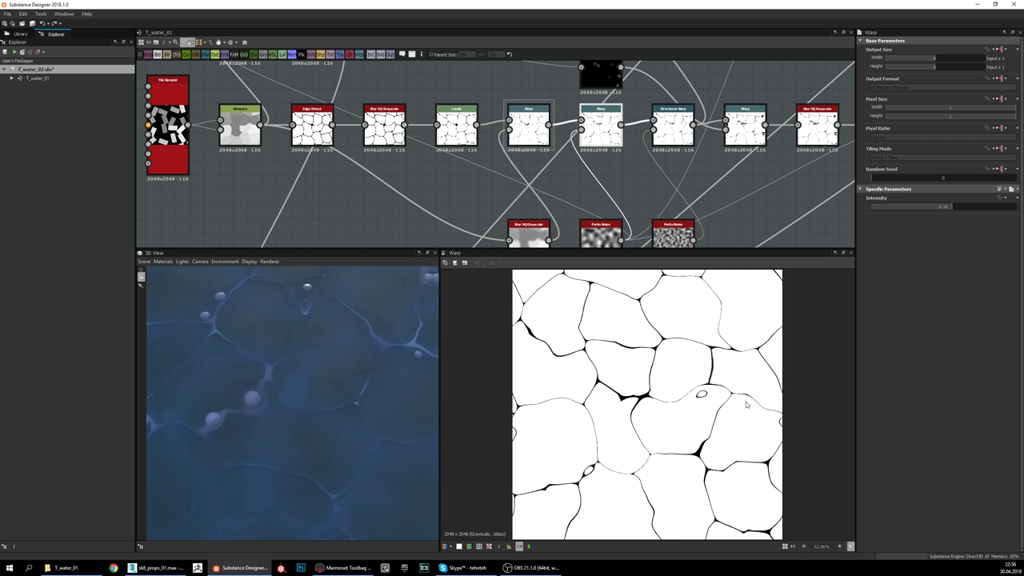
Step: Preview the Directional Warp node and the Perlin Noise node that drives its intensity input
middle_drag(641, 147, 596, 156)
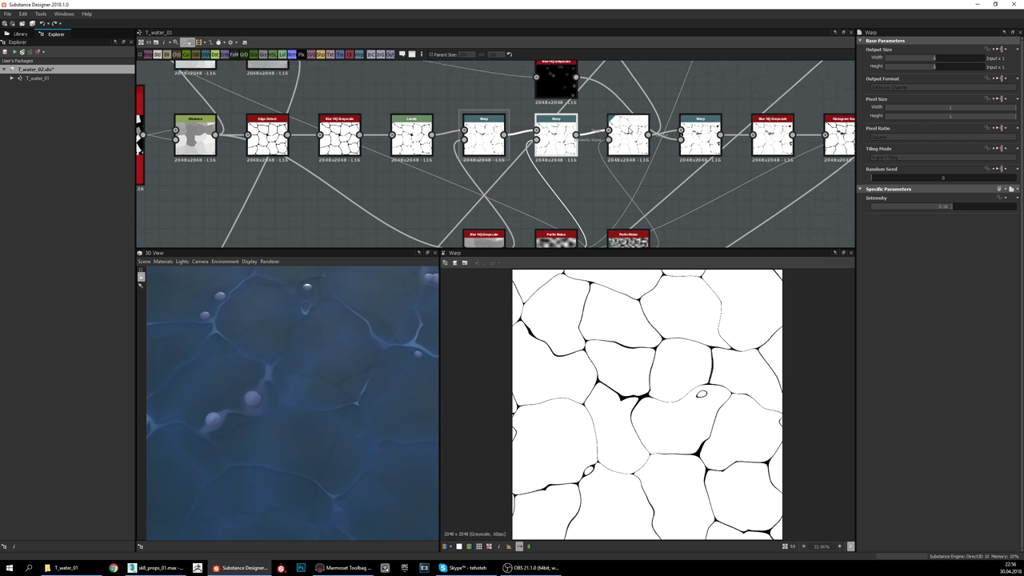
double_click(630, 129)
middle_drag(646, 173, 651, 144)
mouse_move(638, 191)
middle_down()
mouse_move(640, 209)
mouse_move(640, 188)
middle_up()
double_click(634, 215)
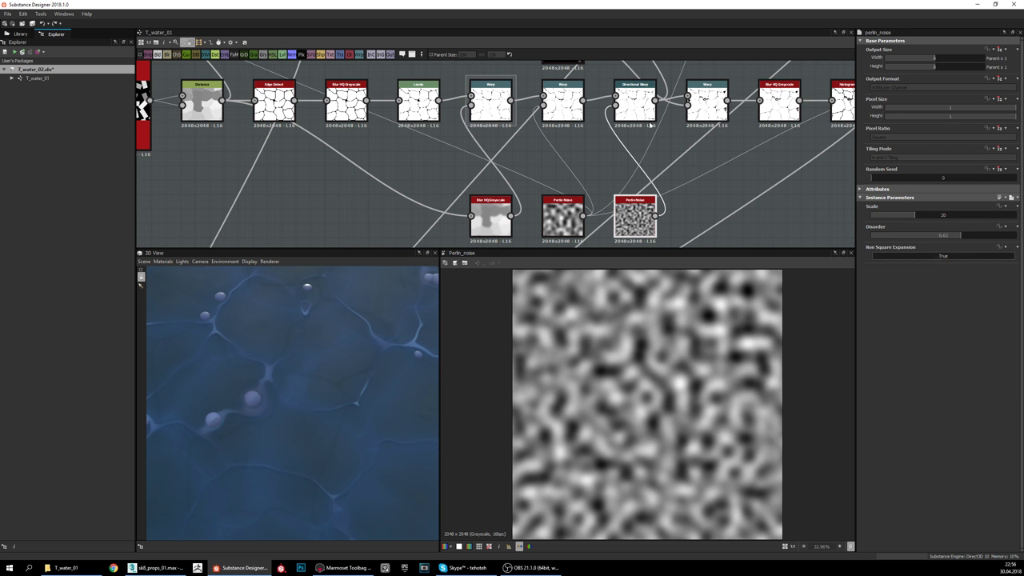
double_click(634, 100)
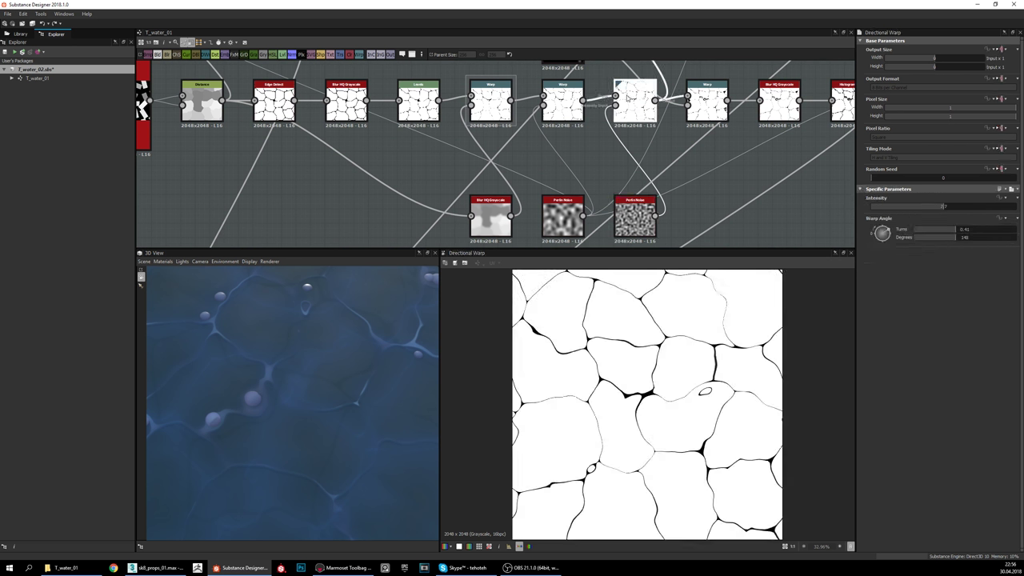
middle_drag(639, 141, 642, 148)
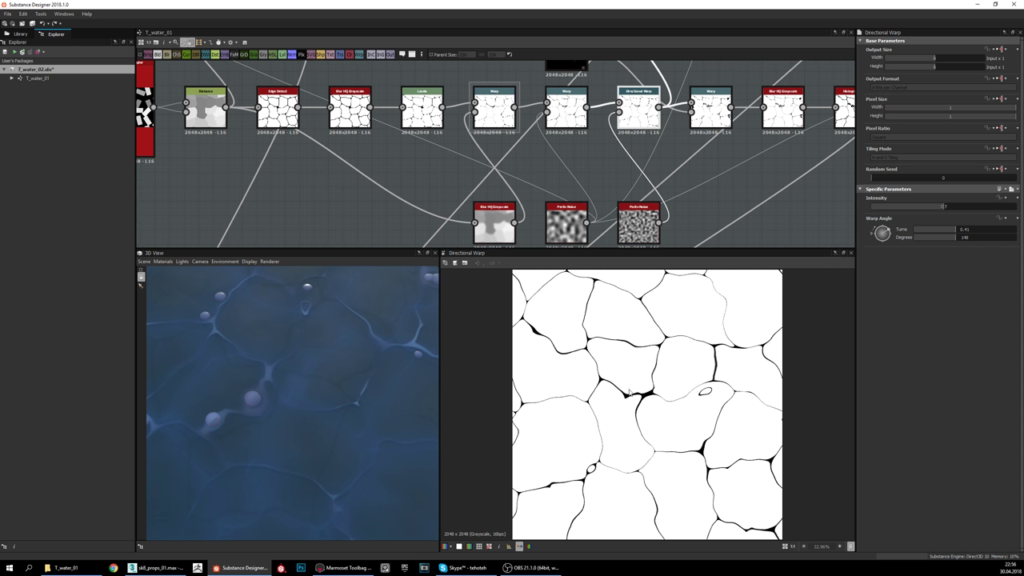
Step: Preview the Warp node that follows the Directional Warp in the wave line chain
middle_drag(697, 148, 670, 157)
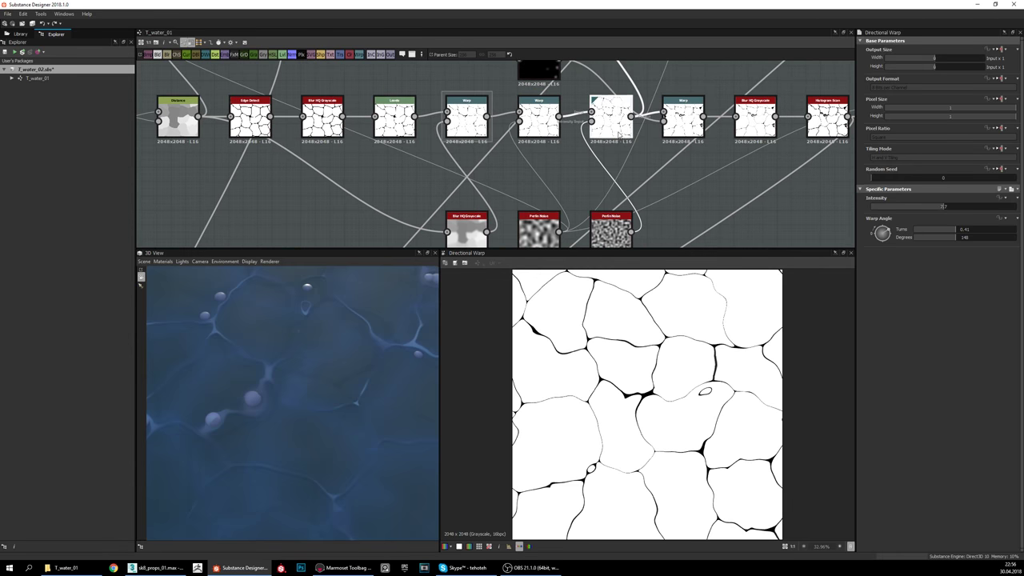
middle_drag(666, 98, 649, 118)
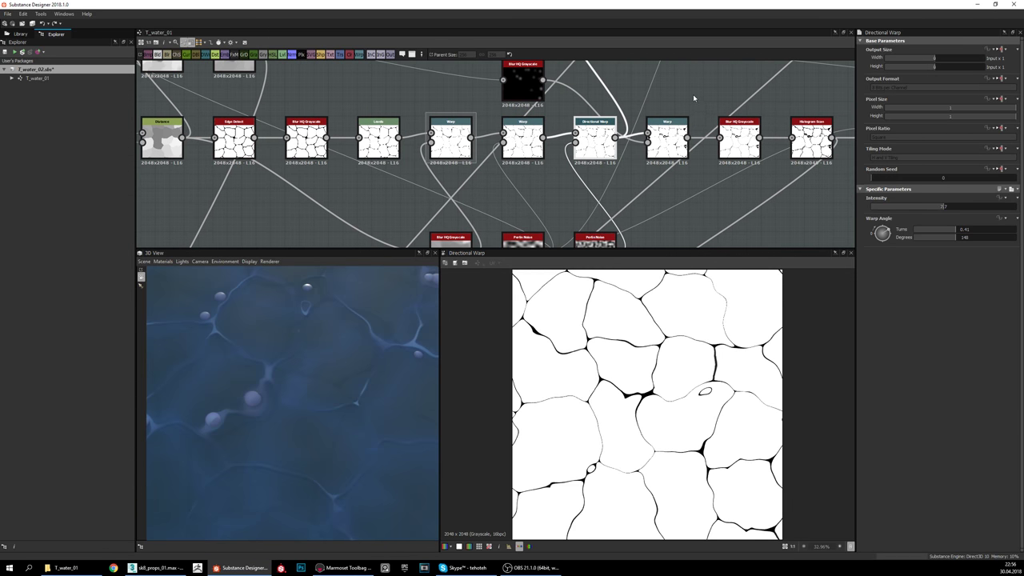
click(667, 138)
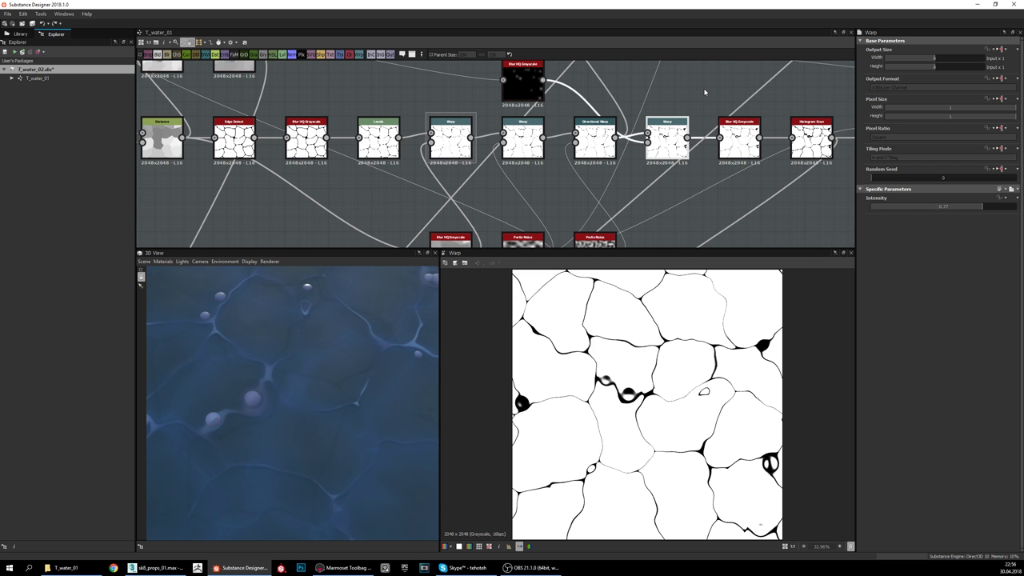
middle_drag(678, 106, 667, 128)
scroll(650, 186, up, 2)
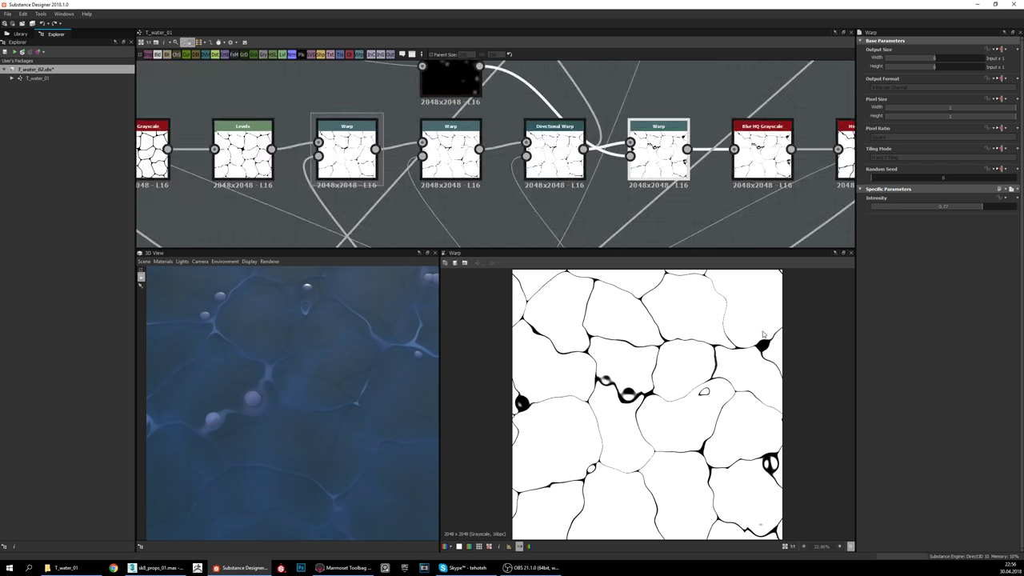
Step: Find the "bouble" frame in the graph and preview its Shape node
scroll(832, 156, down, 3)
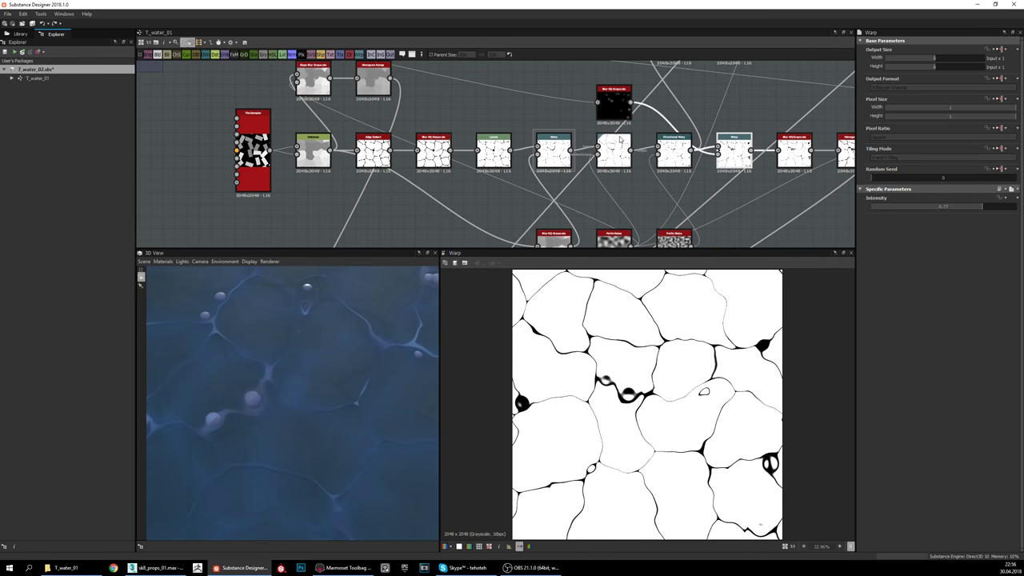
middle_drag(581, 139, 746, 155)
middle_drag(632, 144, 741, 190)
scroll(738, 189, down, 2)
middle_drag(567, 142, 665, 171)
scroll(561, 132, up, 2)
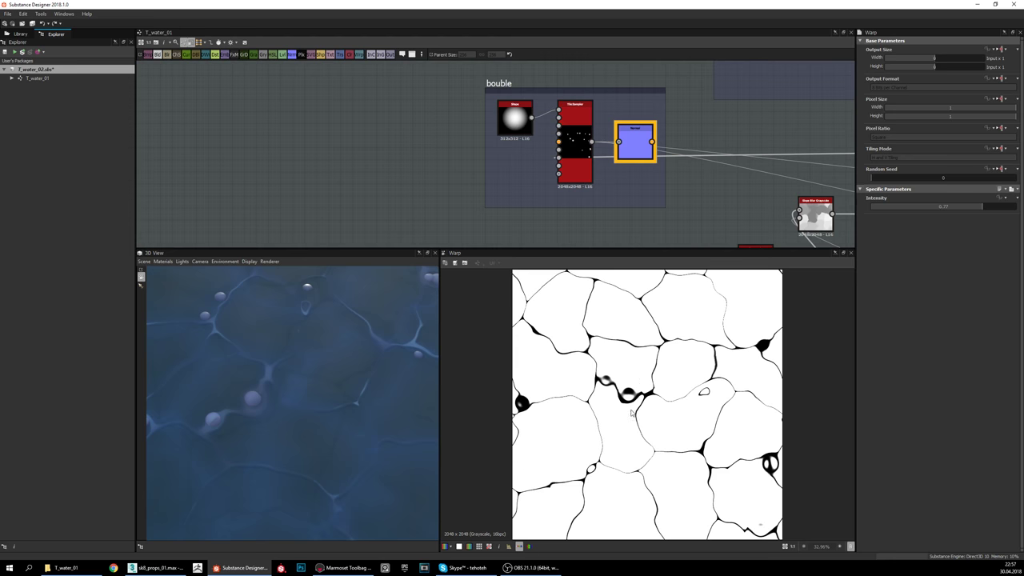
scroll(633, 402, up, 1)
double_click(516, 119)
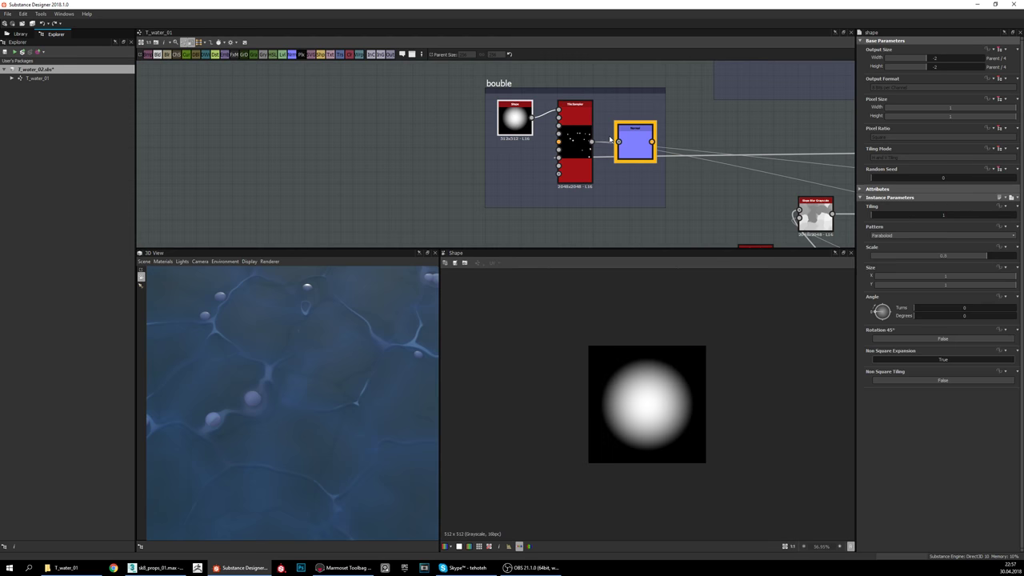
scroll(544, 126, up, 2)
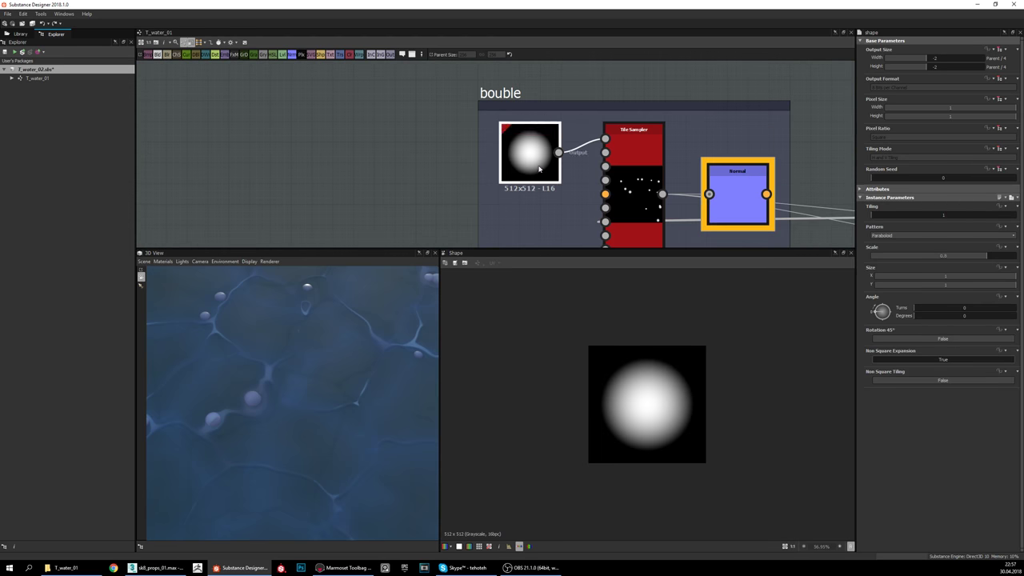
middle_drag(611, 217, 572, 176)
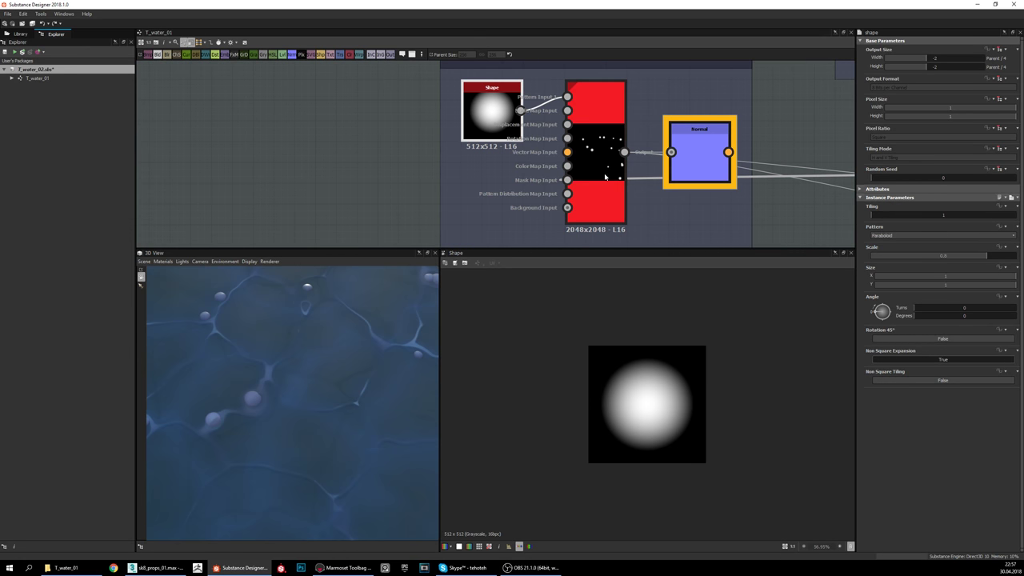
Step: Preview the Tile Sampler in the "bouble" frame and examine its scattered and overlapping bubbles up close
click(607, 144)
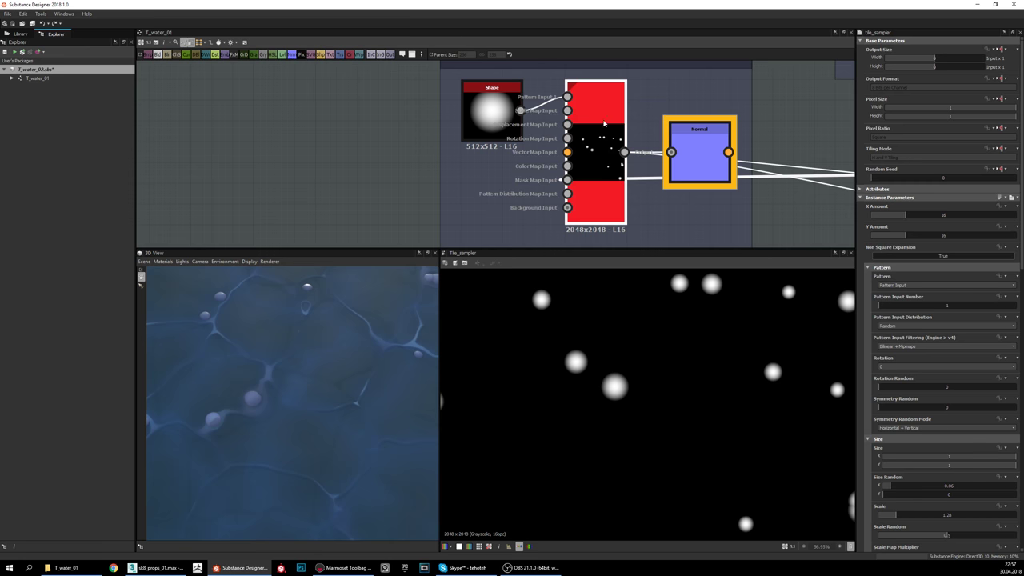
scroll(752, 408, down, 2)
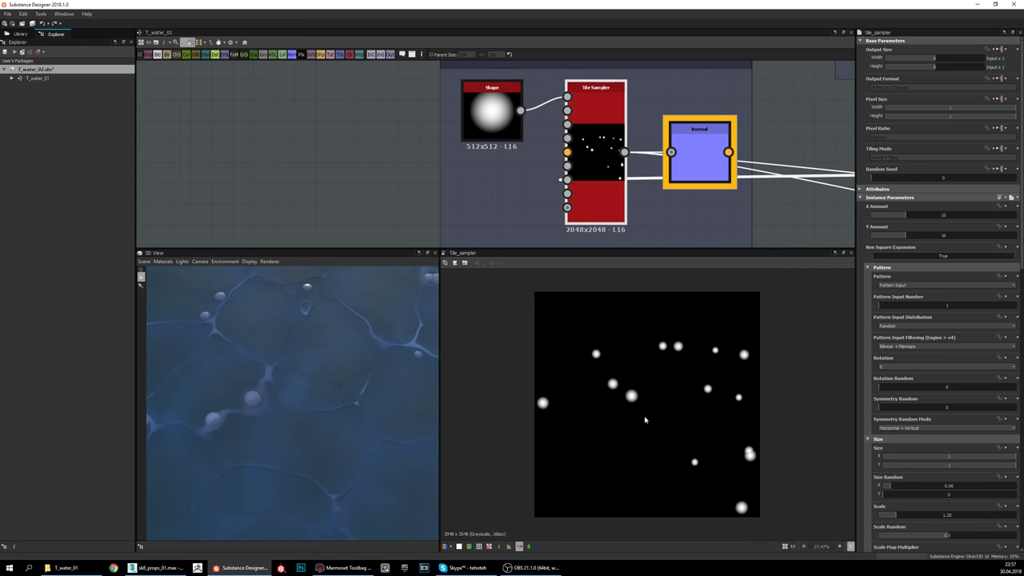
scroll(644, 419, up, 2)
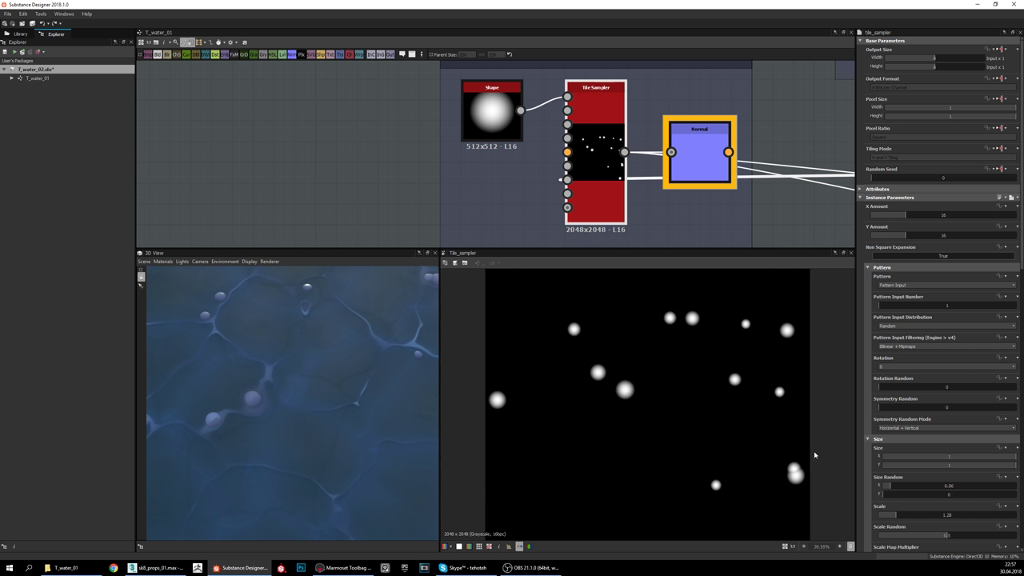
scroll(773, 473, up, 4)
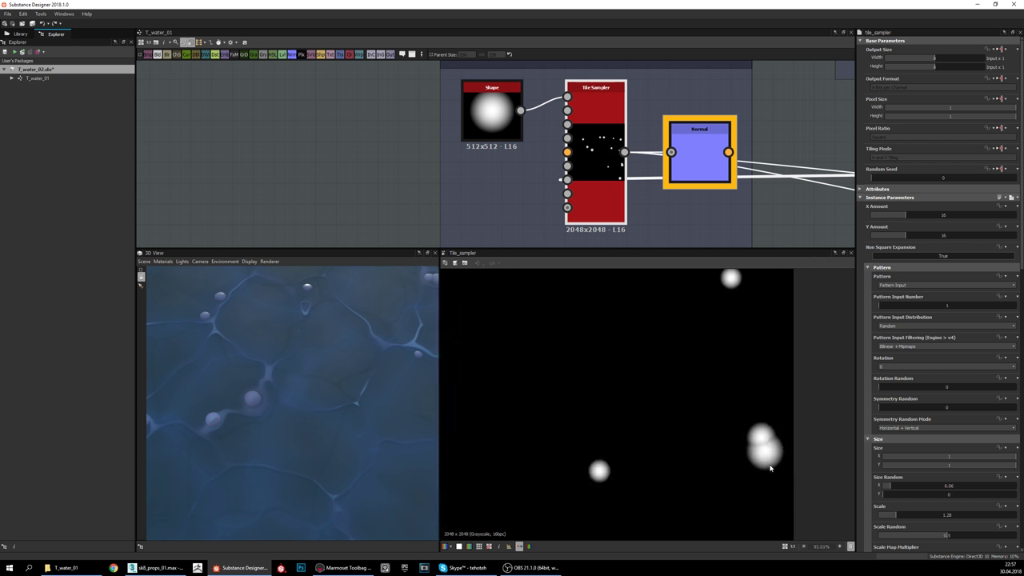
scroll(774, 461, down, 3)
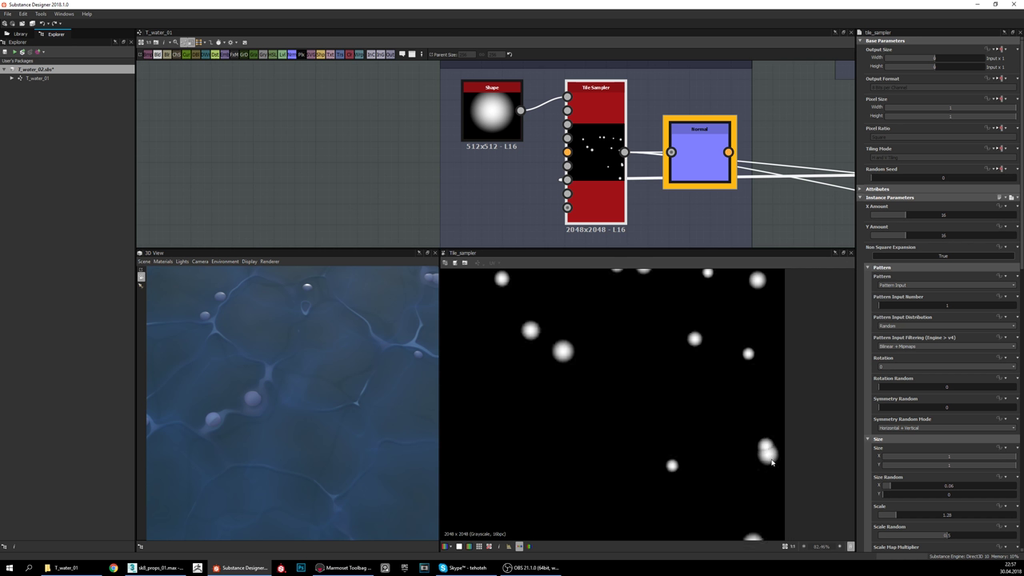
scroll(771, 462, up, 3)
scroll(764, 438, up, 2)
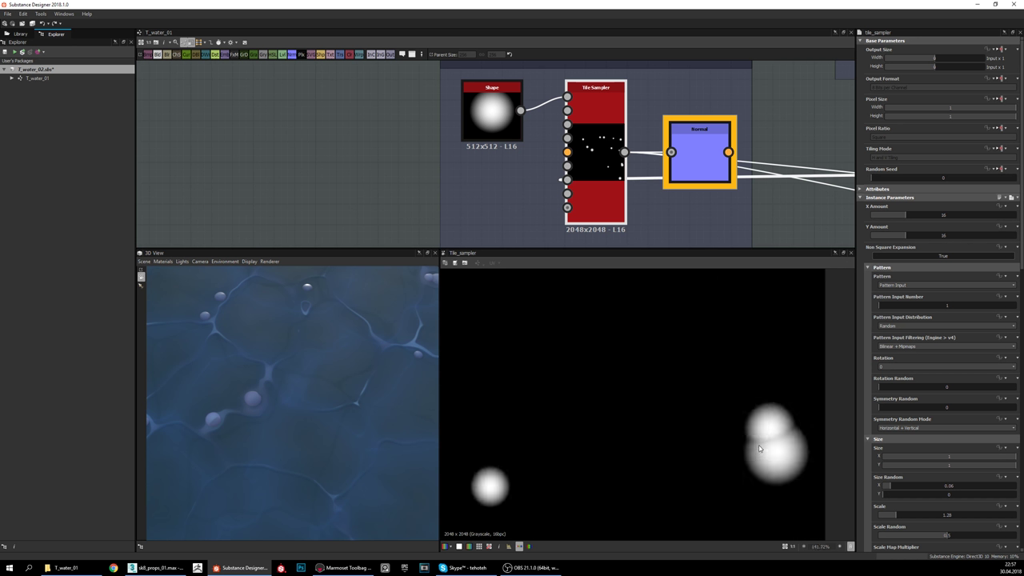
scroll(761, 446, down, 1)
Step: Examine the overlapping bubbles and the bubbles along the wave lines on the water surface in the 3D view
drag(371, 296, 402, 363)
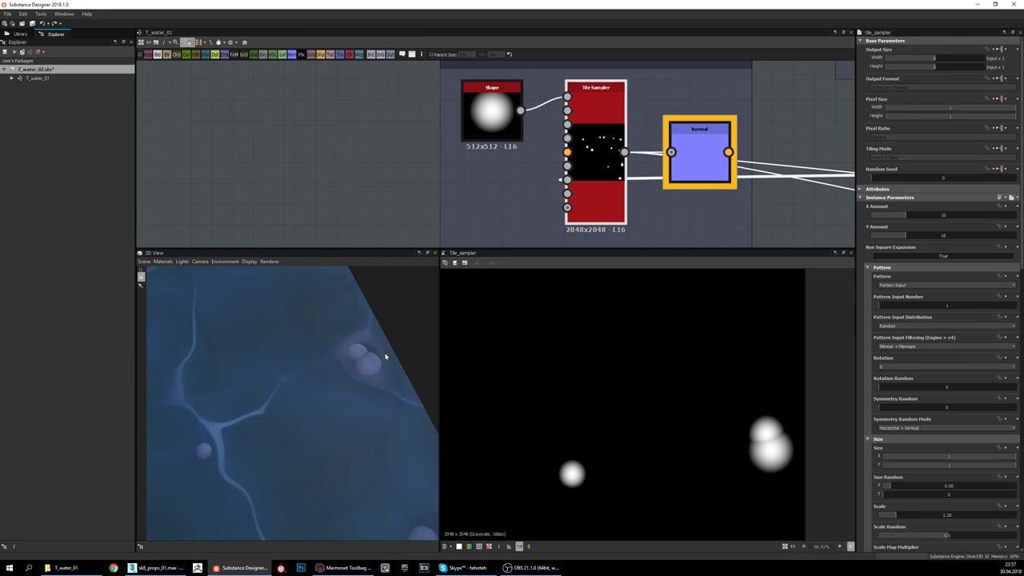
drag(330, 398, 376, 393)
middle_drag(229, 406, 329, 375)
middle_drag(215, 467, 312, 400)
drag(269, 412, 346, 444)
middle_drag(346, 444, 371, 443)
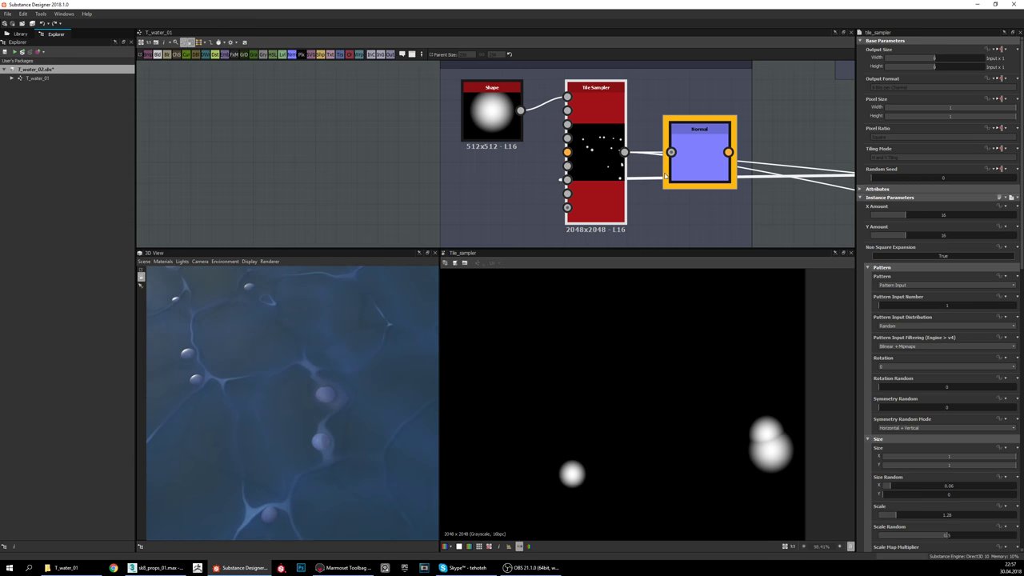
Step: Preview the Normal node in the "bouble" frame and examine the bubbles' normal map up close and as a whole
middle_drag(678, 161, 434, 172)
scroll(434, 172, down, 1)
click(449, 164)
double_click(449, 164)
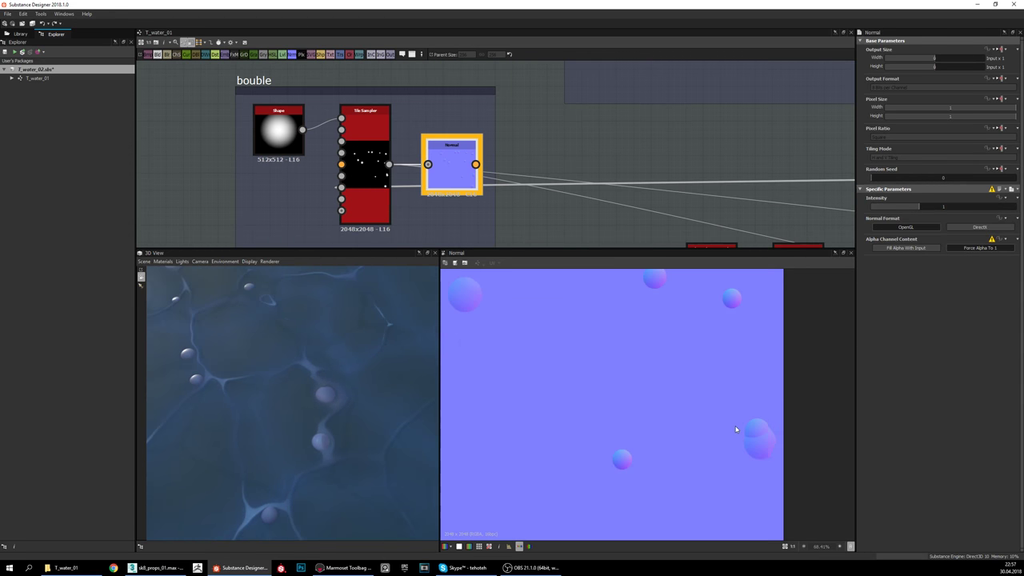
scroll(681, 471, up, 4)
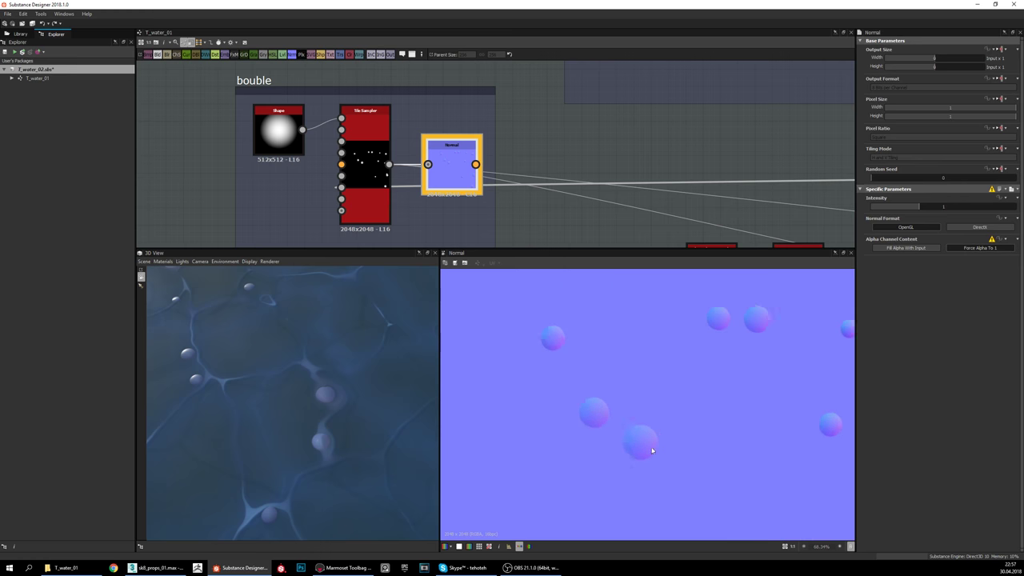
scroll(621, 450, down, 3)
scroll(637, 465, down, 5)
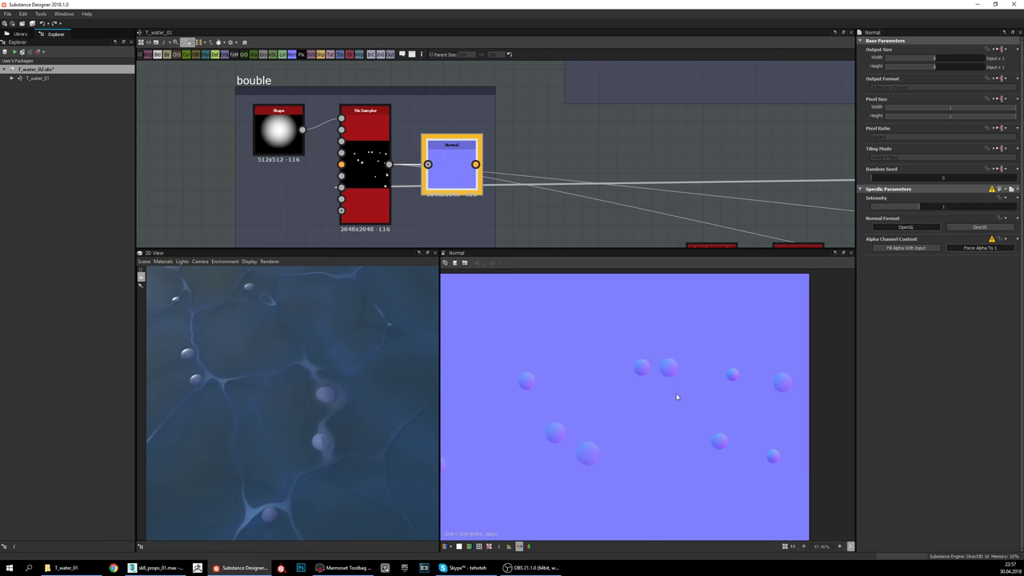
scroll(699, 166, down, 3)
Step: Trace the connections leaving the "bouble" frame and preview its Tile Sampler again
middle_drag(848, 199, 581, 182)
scroll(643, 212, up, 2)
middle_drag(405, 182, 597, 203)
scroll(597, 202, down, 2)
middle_drag(253, 156, 476, 176)
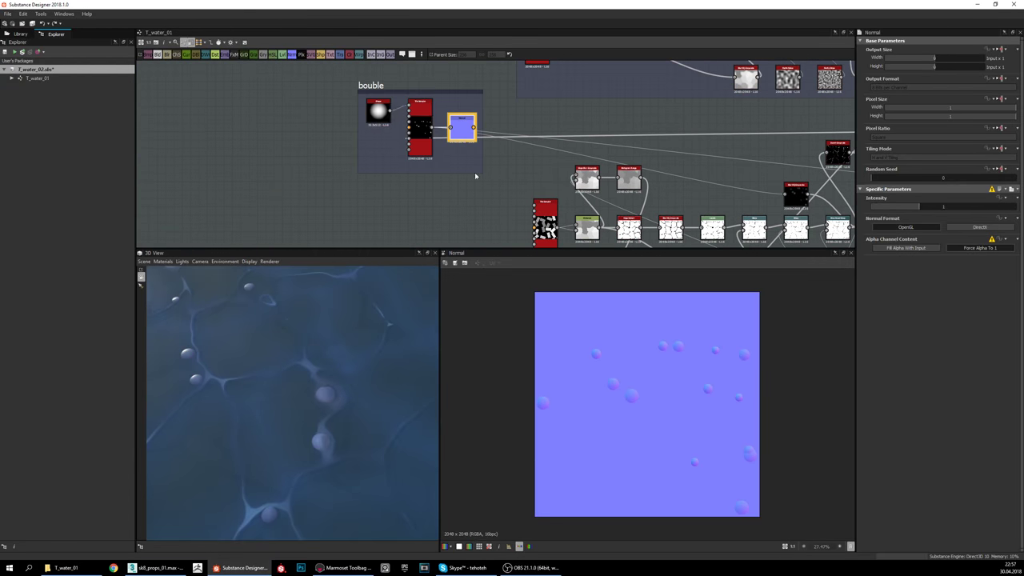
double_click(418, 128)
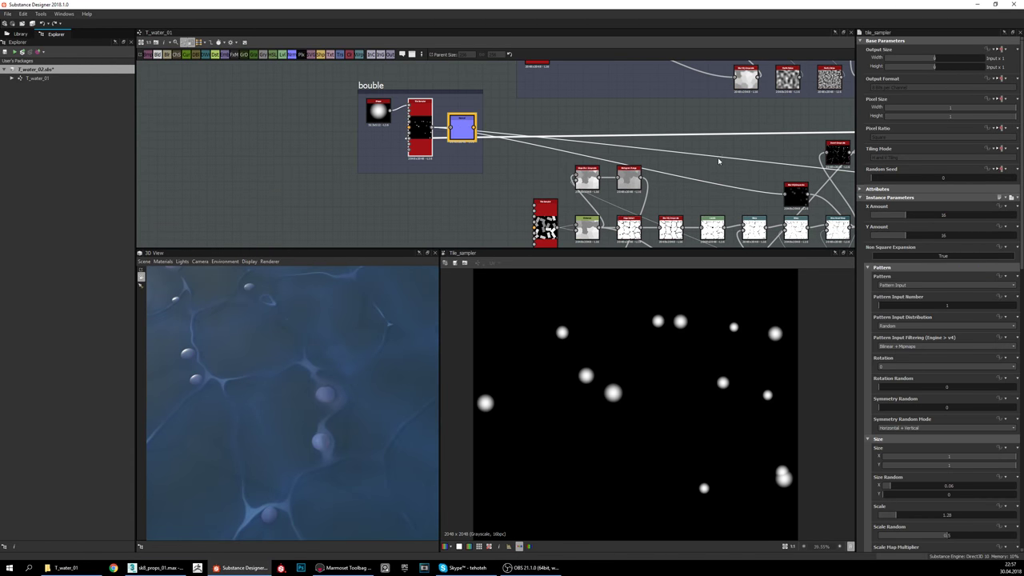
Step: Inspect the gradient input of the Warp after the Directional Warp, and examine how the bubbles distort the lines in its output
middle_drag(838, 242, 540, 212)
scroll(607, 223, up, 3)
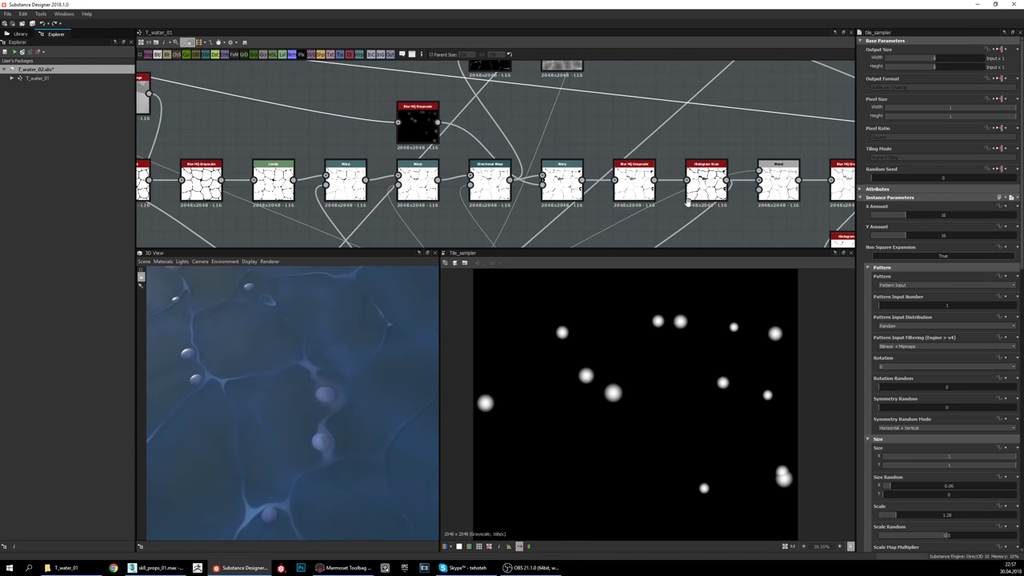
scroll(687, 201, up, 5)
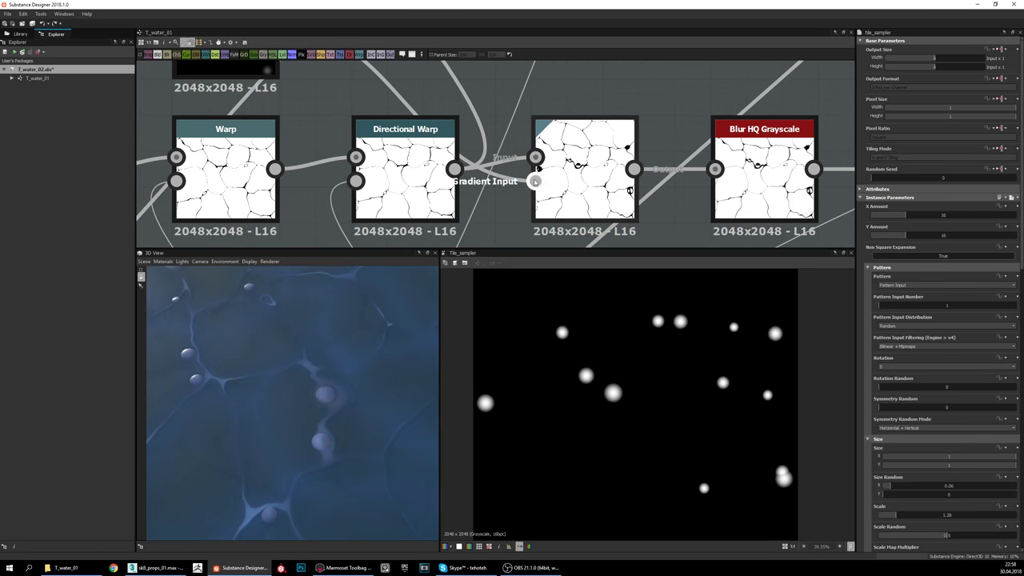
drag(535, 181, 455, 169)
double_click(584, 184)
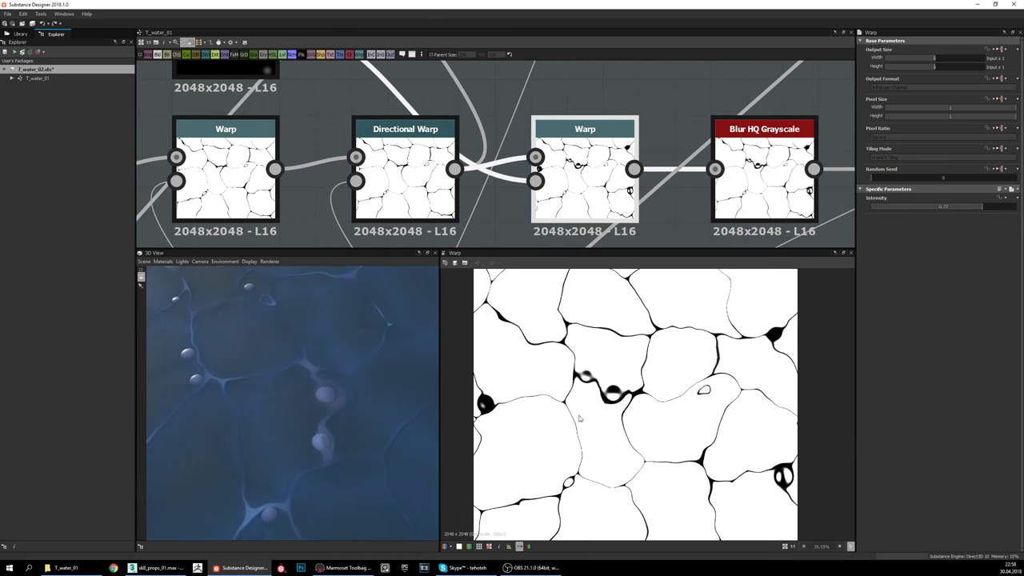
scroll(615, 406, up, 3)
scroll(618, 404, down, 2)
middle_drag(720, 423, 724, 385)
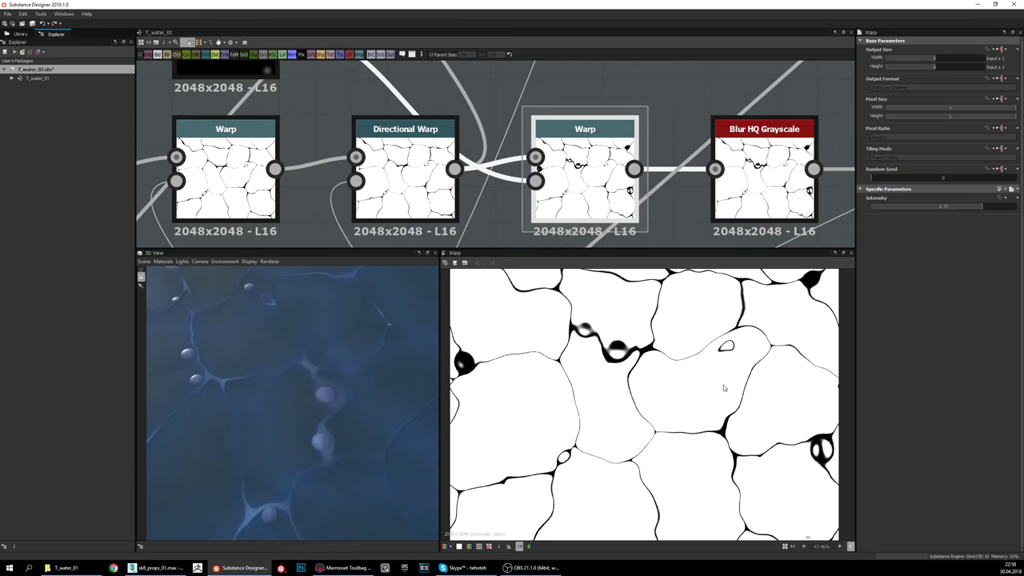
Step: Examine how the wave lines bend around the bubbles across the output of the Warp after the Directional Warp
middle_drag(707, 346, 714, 367)
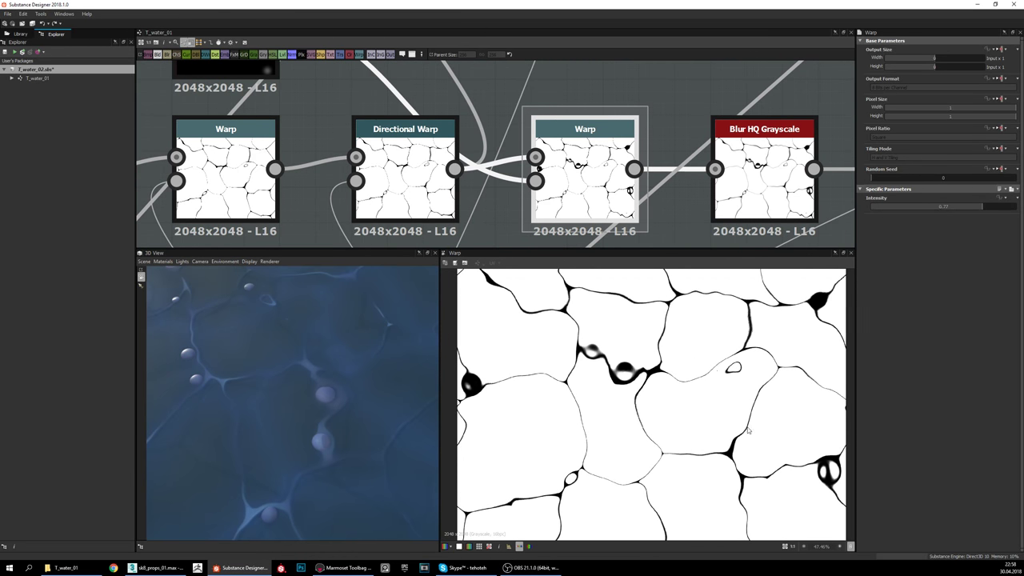
middle_drag(748, 431, 676, 426)
middle_drag(613, 414, 656, 420)
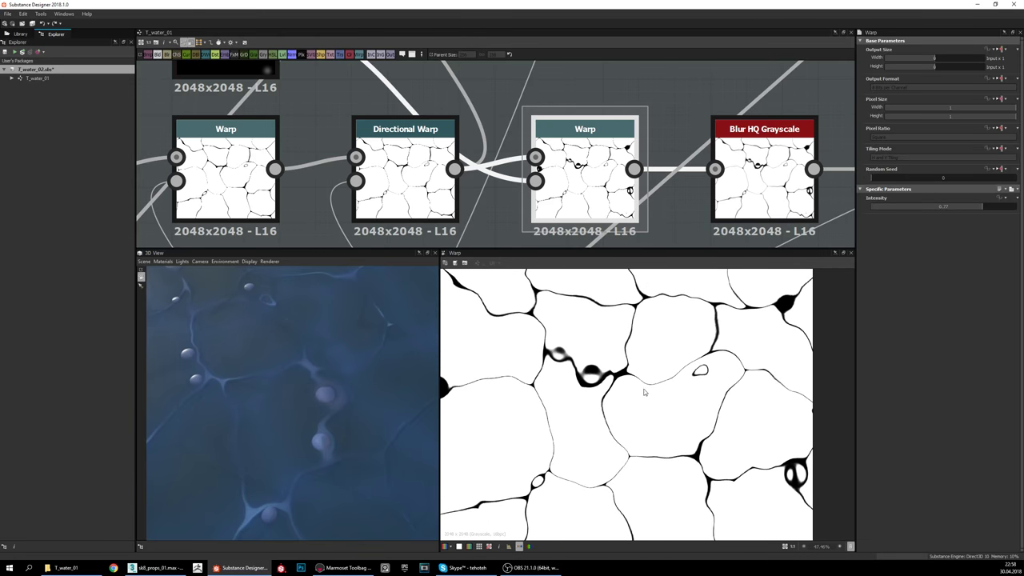
scroll(696, 412, down, 1)
middle_drag(696, 411, 748, 402)
scroll(663, 371, up, 2)
middle_drag(620, 381, 656, 393)
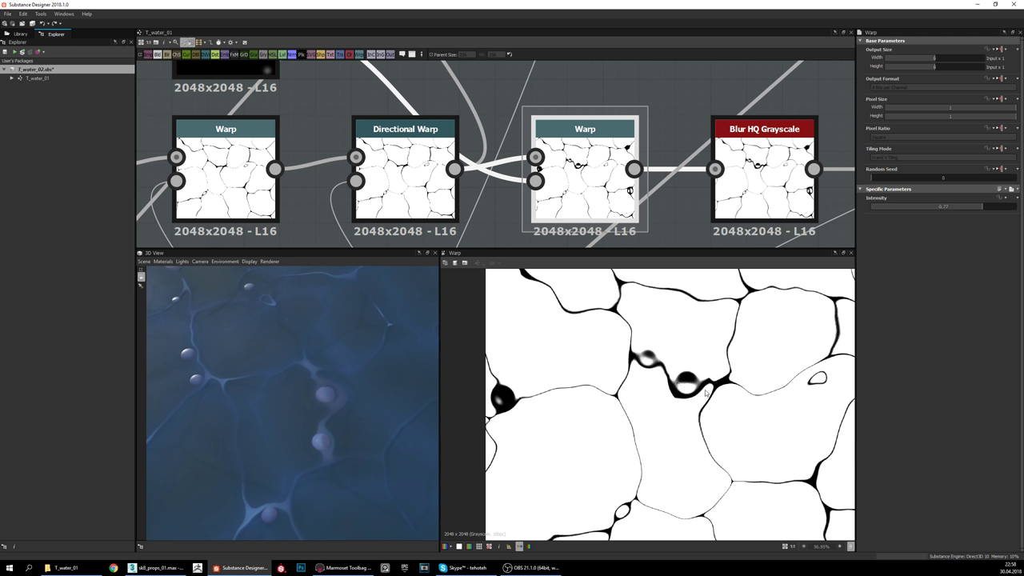
middle_drag(767, 392, 715, 408)
scroll(682, 364, down, 2)
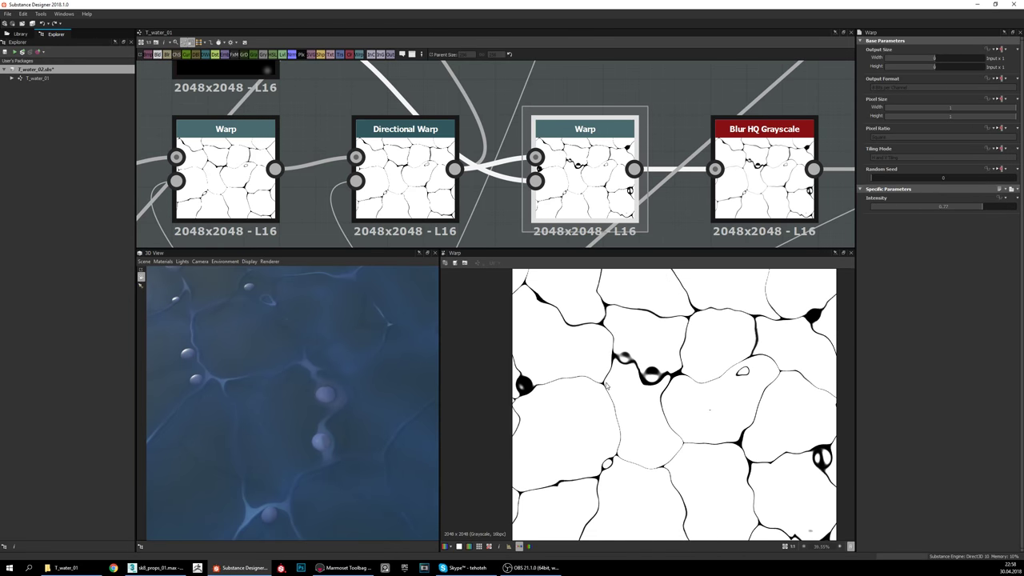
Step: Examine the thickened line through the two adjacent bubbles and the nearby line junctions in the Warp output
scroll(680, 405, up, 3)
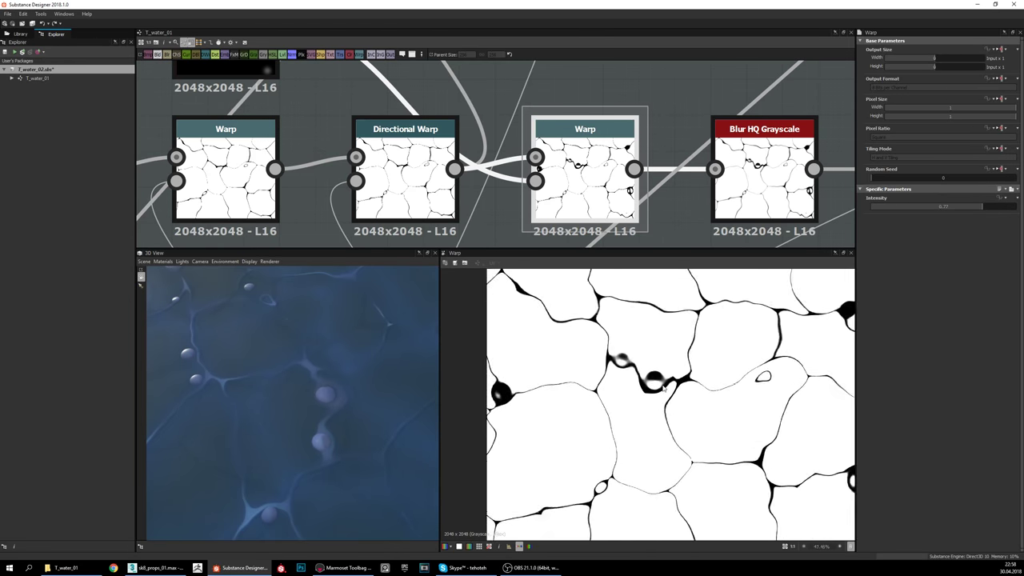
middle_drag(681, 405, 669, 423)
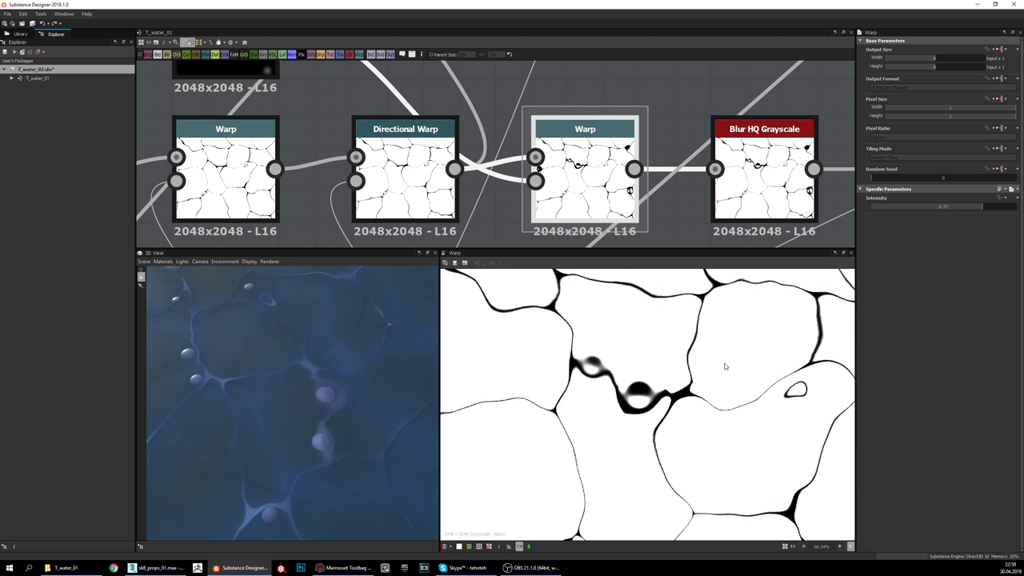
middle_drag(747, 423, 769, 433)
middle_drag(649, 410, 655, 387)
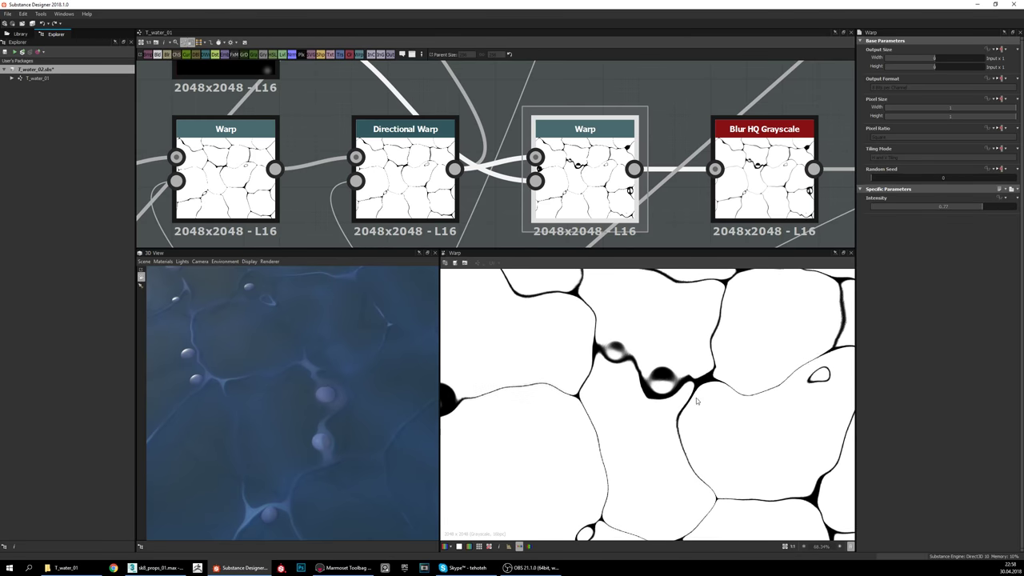
middle_drag(690, 425, 613, 382)
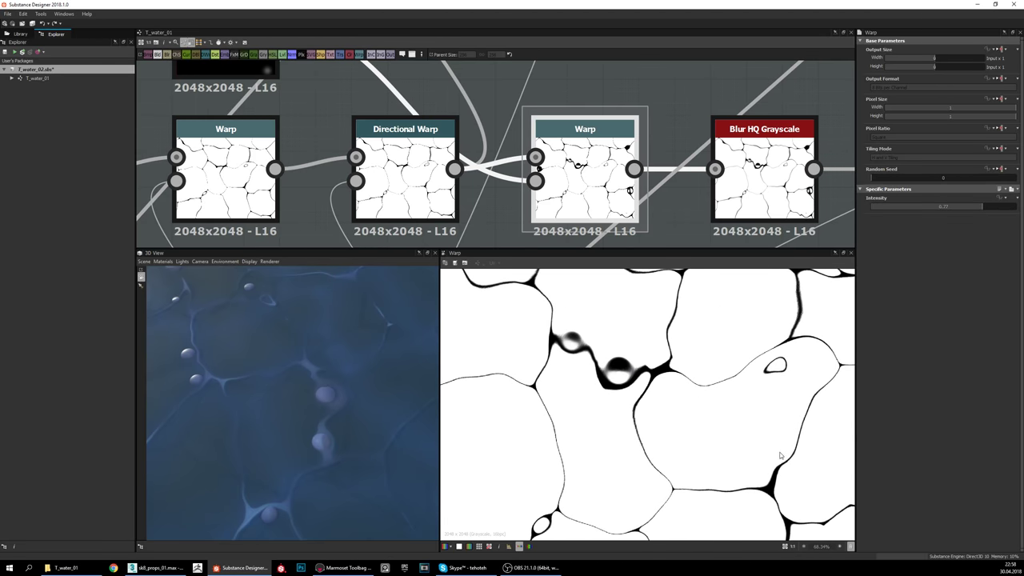
scroll(780, 455, down, 4)
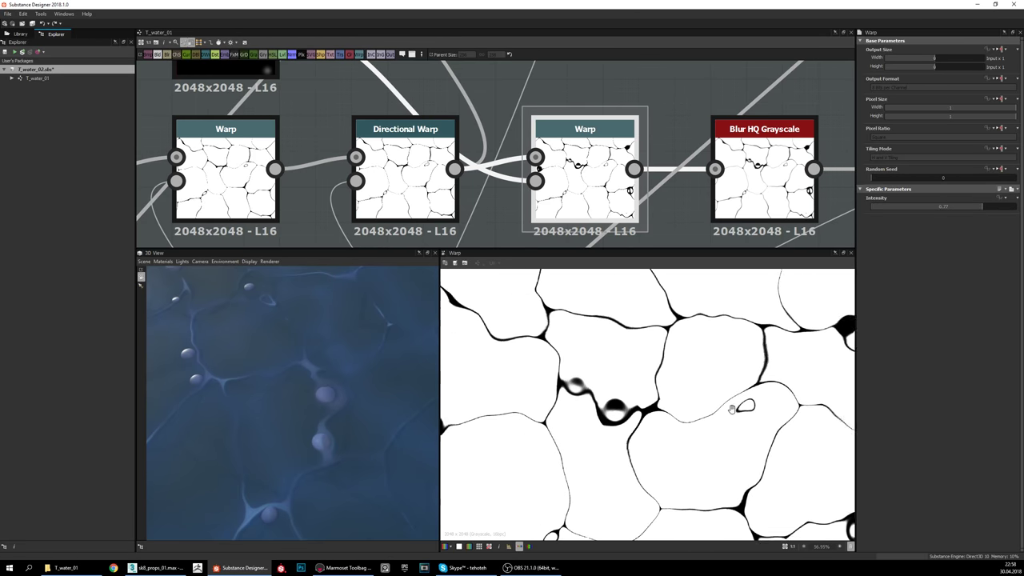
middle_drag(731, 409, 774, 443)
scroll(705, 467, down, 3)
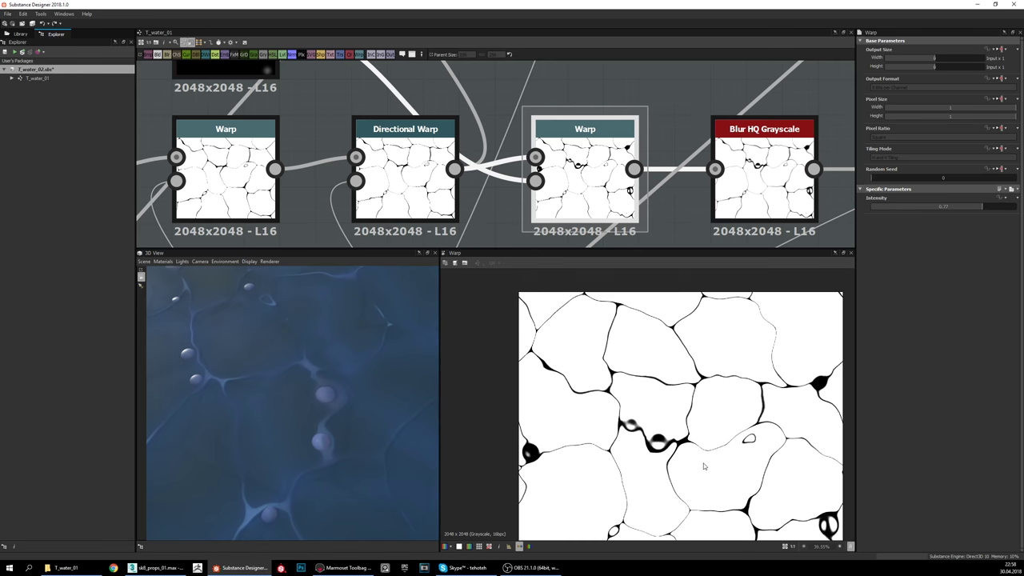
Step: View the Warp output as a whole, and inspect the shading of the two adjacent bubbles up close
key(f)
scroll(675, 424, up, 3)
middle_drag(677, 421, 700, 430)
scroll(679, 434, down, 2)
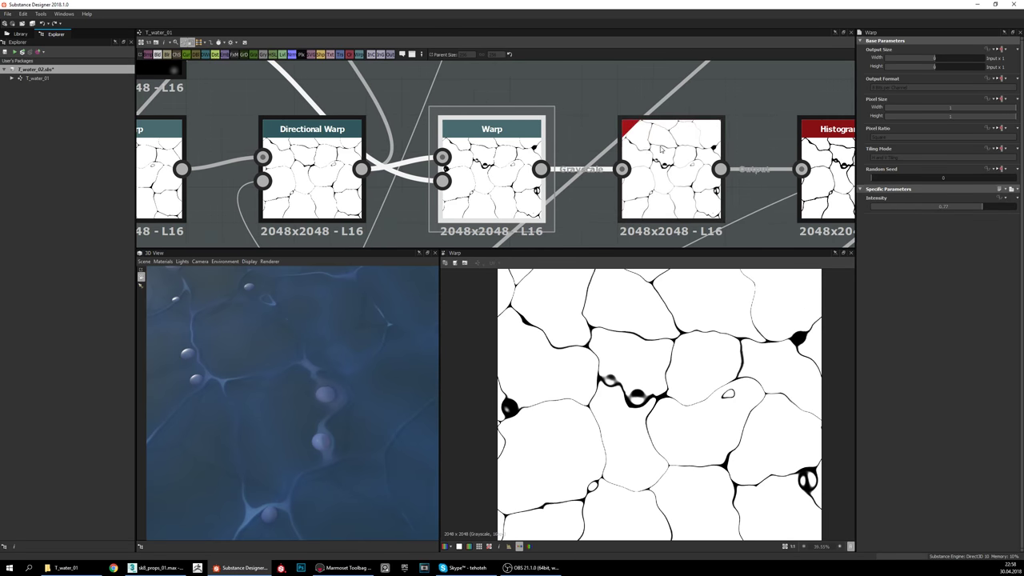
middle_drag(667, 222, 574, 221)
scroll(640, 339, up, 3)
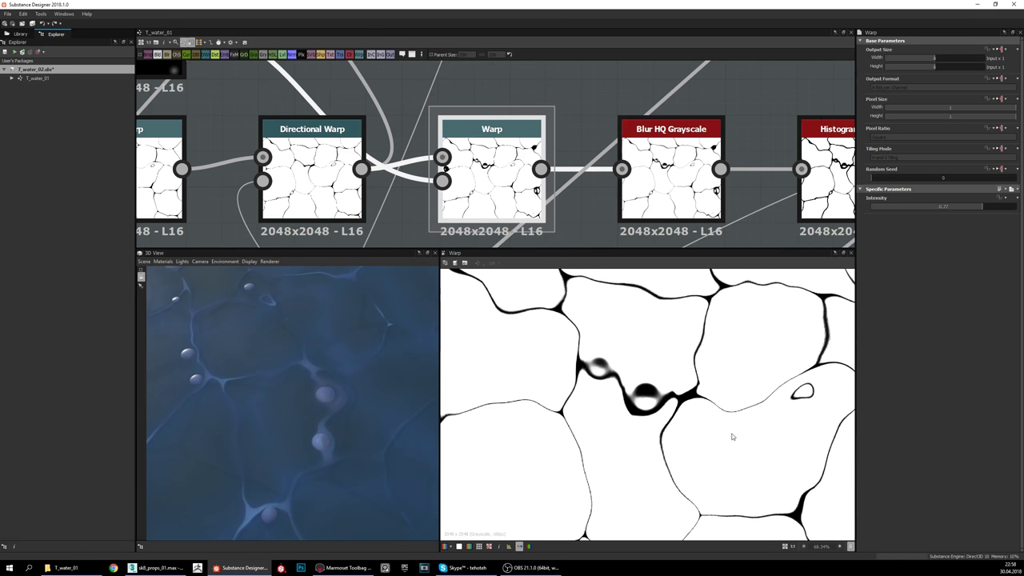
scroll(720, 424, up, 4)
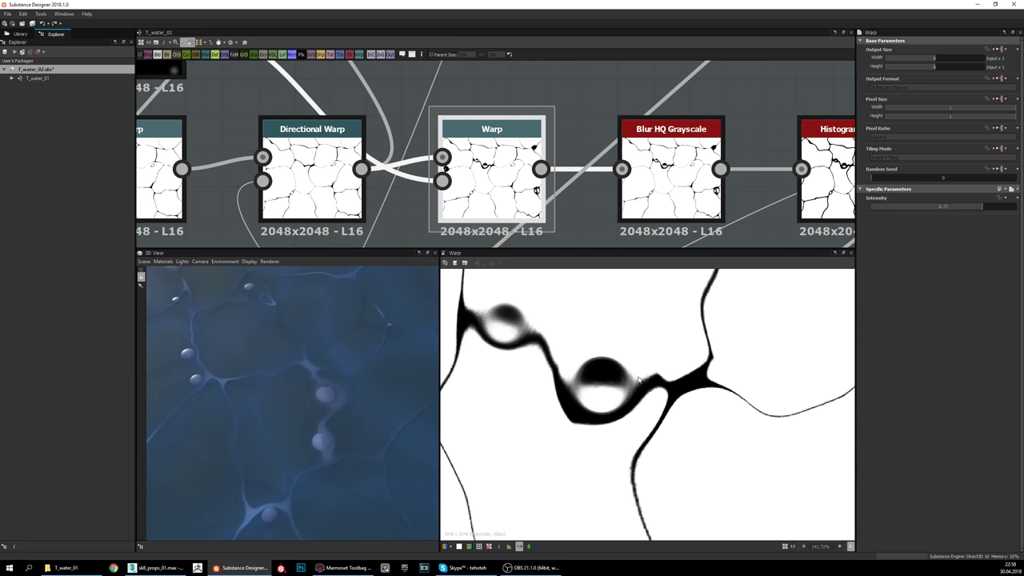
scroll(639, 380, up, 2)
scroll(639, 396, down, 2)
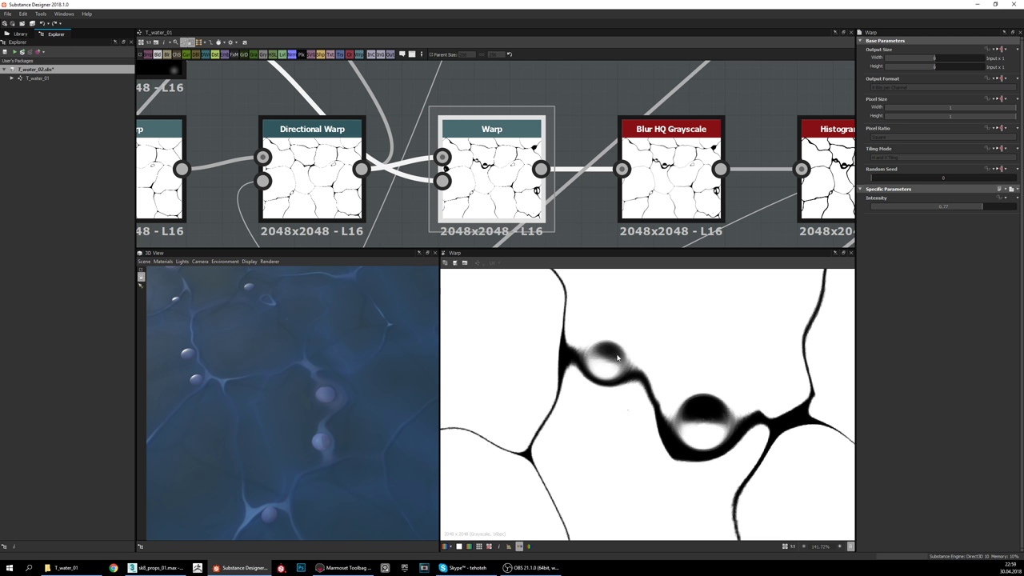
Step: Preview the Blur HQ Grayscale that follows the Warp and inspect the softened bubble edges
click(672, 142)
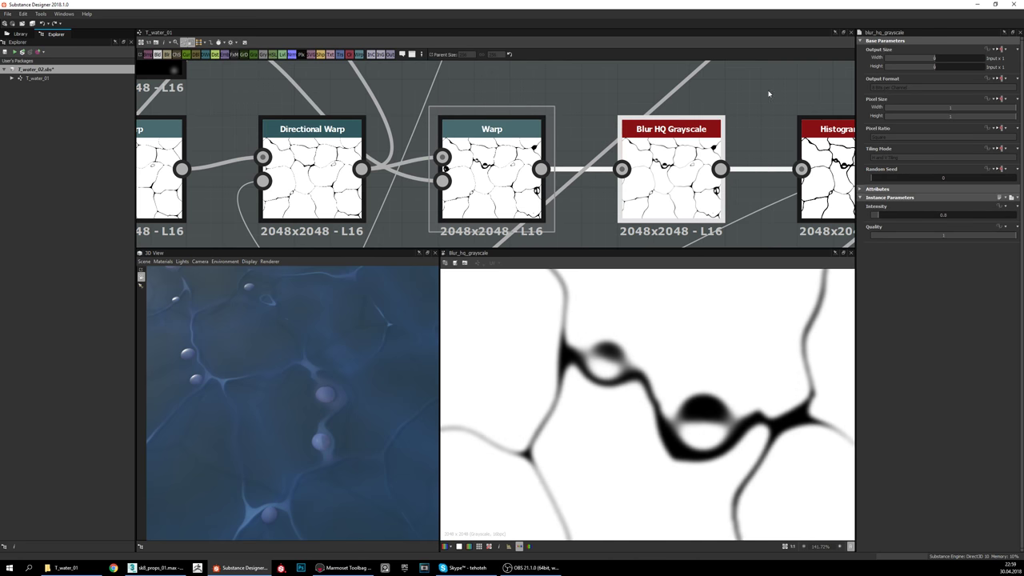
scroll(726, 96, down, 4)
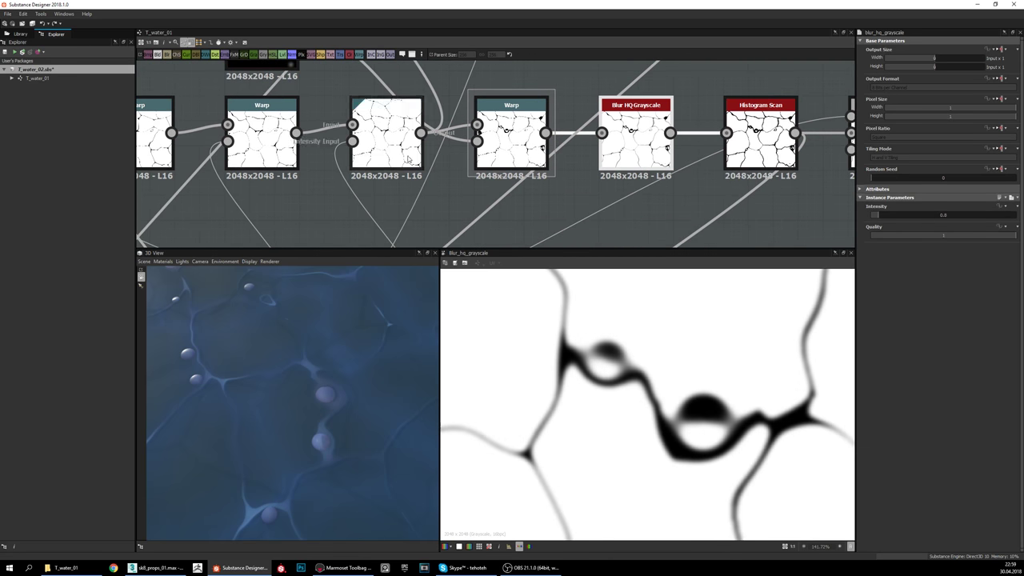
middle_drag(394, 114, 441, 119)
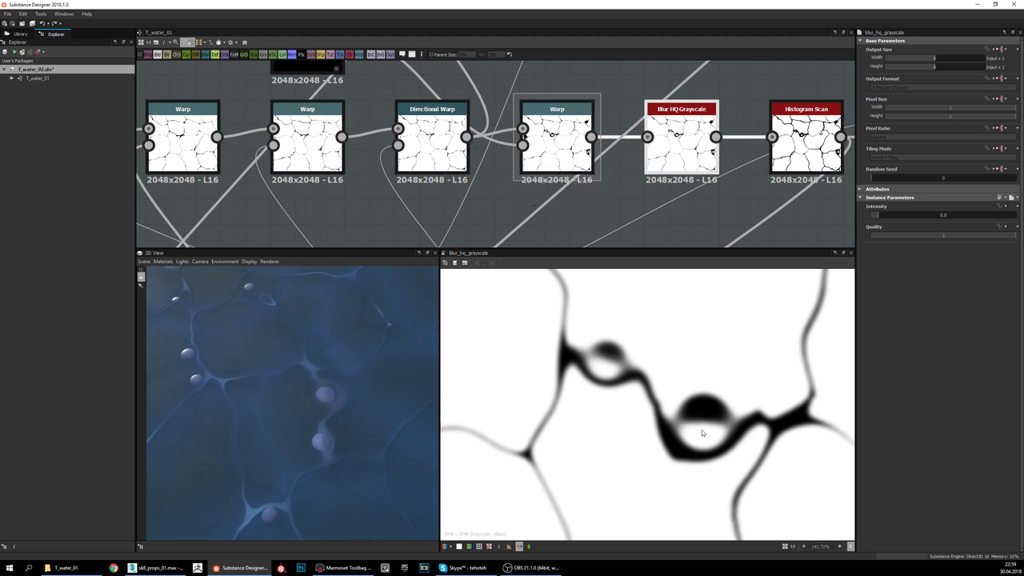
Step: Compare the Warp output with its Blur HQ Grayscale result around the two bubbles by previewing each in turn
double_click(557, 123)
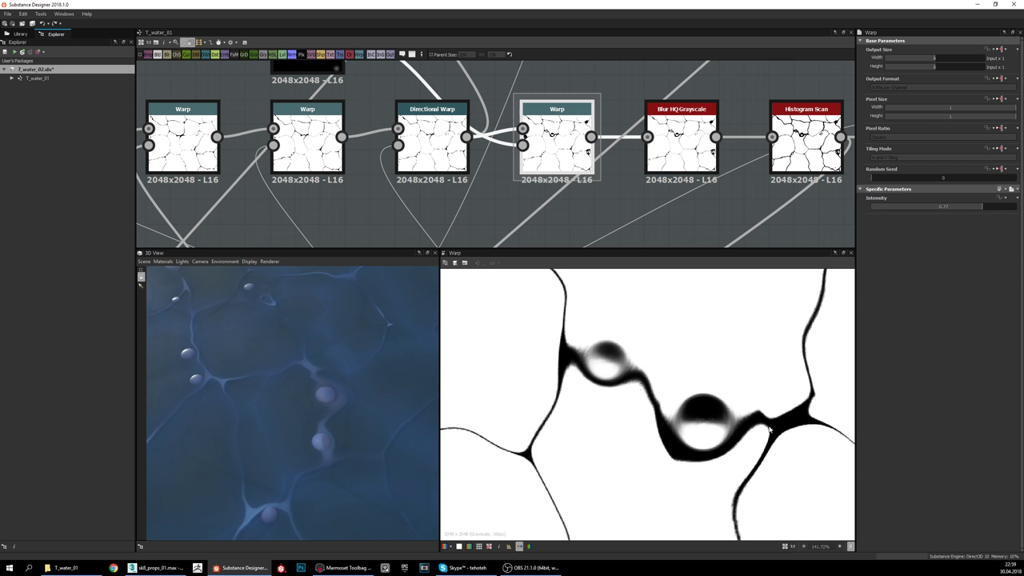
middle_drag(616, 160, 606, 196)
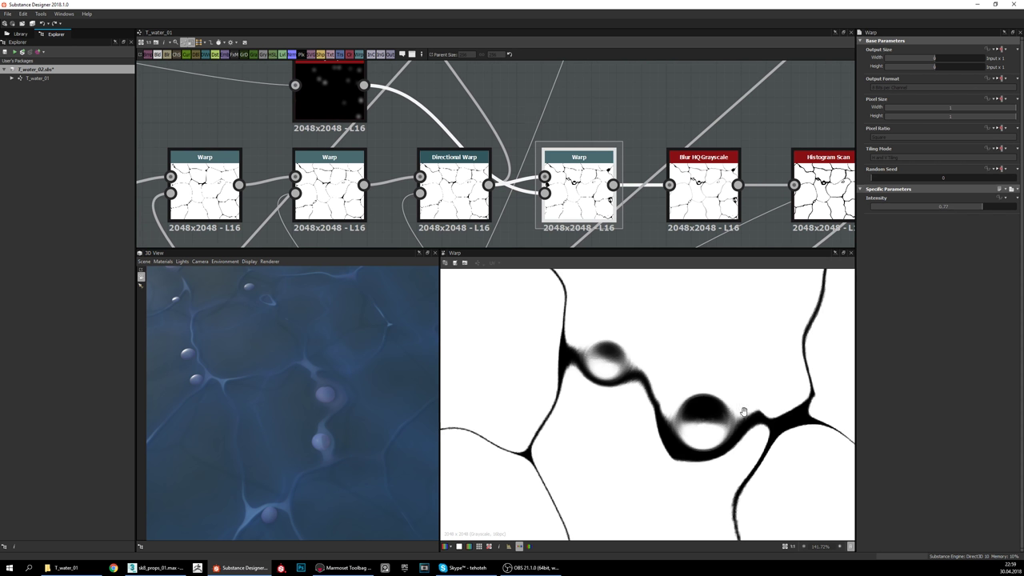
scroll(739, 412, down, 3)
middle_drag(683, 369, 588, 289)
middle_drag(651, 345, 759, 386)
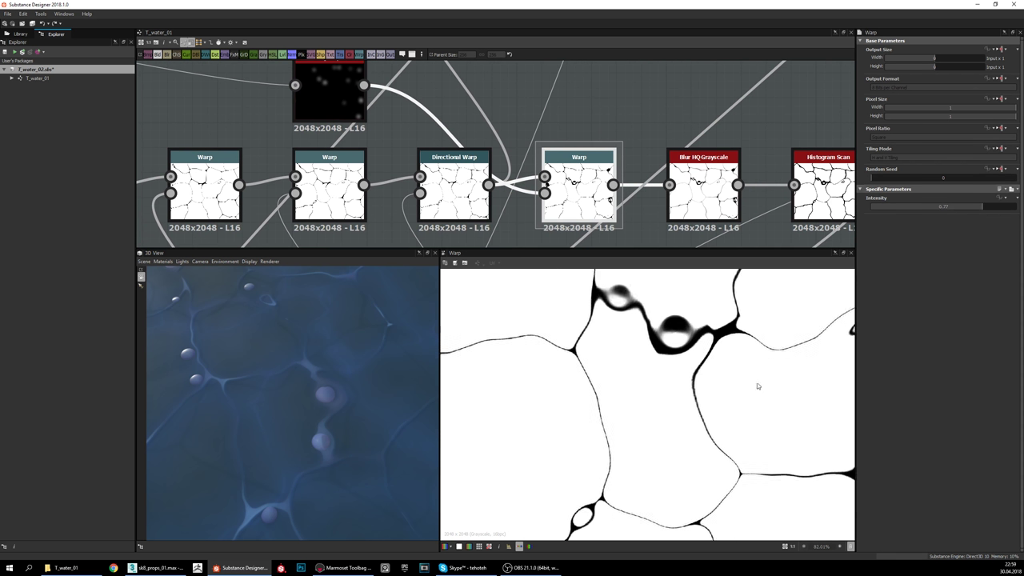
middle_drag(711, 176, 599, 167)
double_click(599, 165)
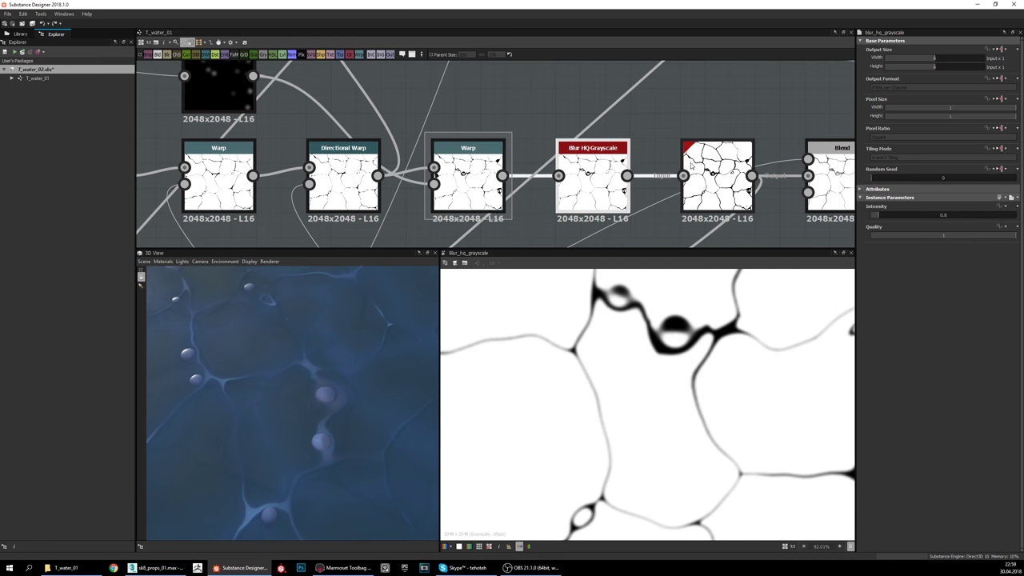
Step: Preview the Histogram Scan after the Blur HQ Grayscale and examine the thickness and sharpness of its lines
middle_drag(668, 185, 638, 189)
scroll(676, 185, up, 5)
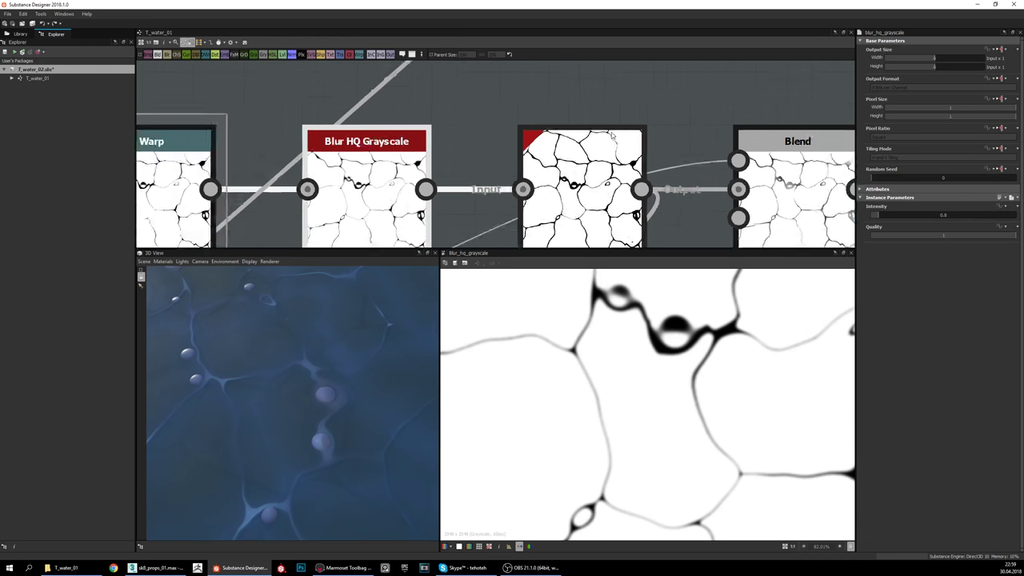
double_click(628, 228)
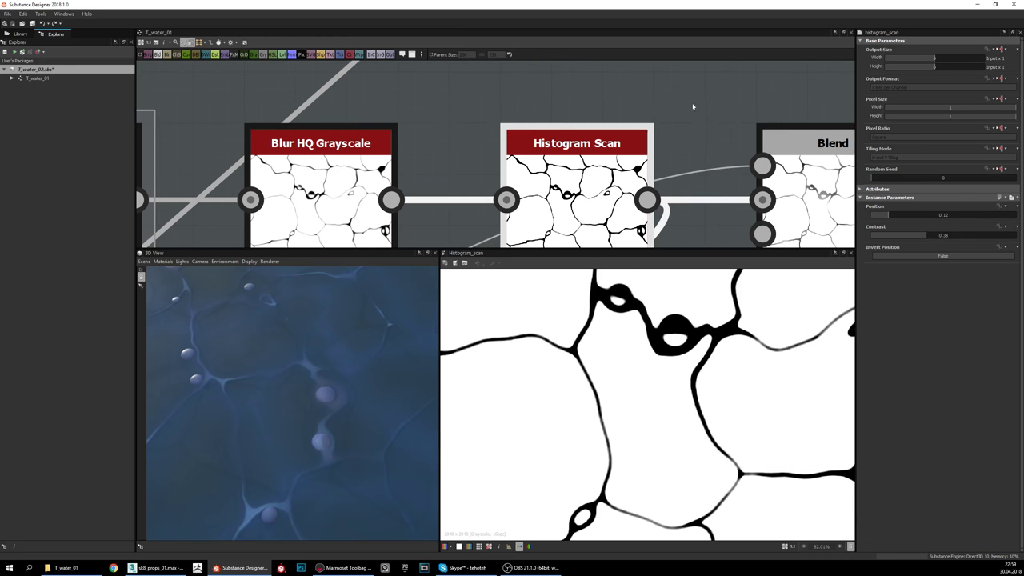
middle_drag(597, 393, 604, 432)
scroll(670, 411, down, 2)
middle_drag(627, 389, 649, 403)
scroll(648, 403, up, 4)
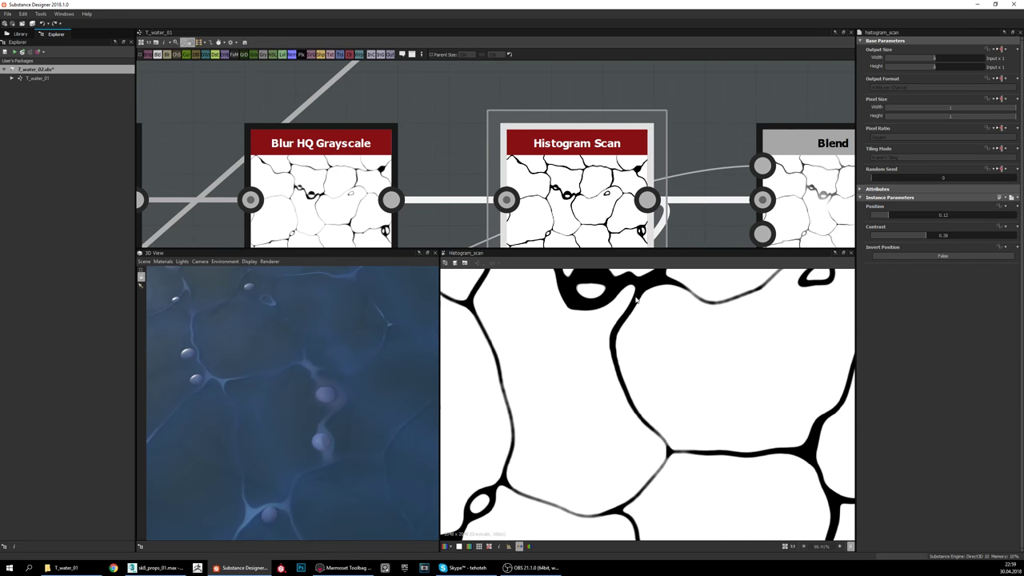
middle_drag(674, 408, 530, 415)
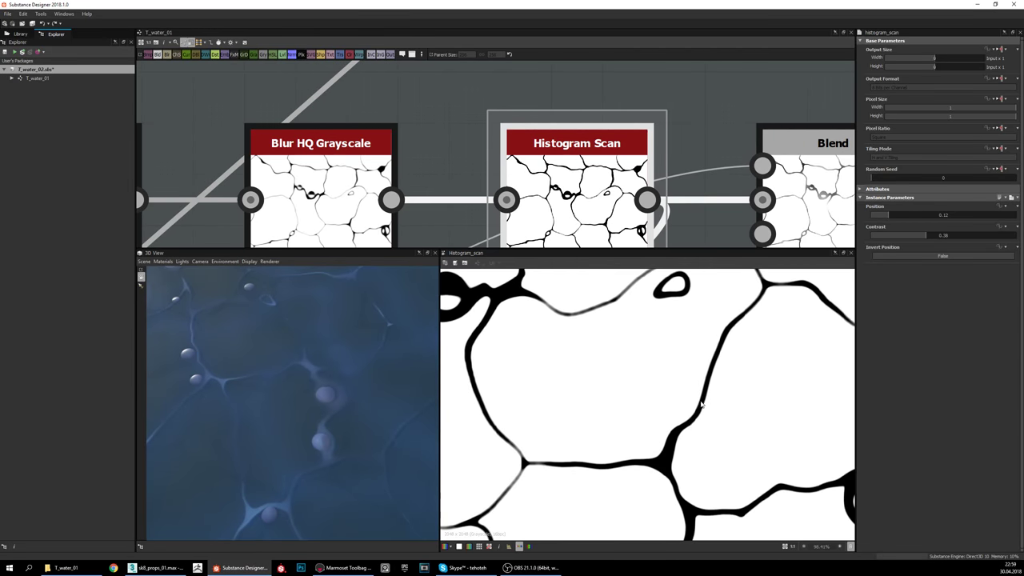
scroll(700, 405, down, 3)
Step: Preview the Blend node after the Histogram Scan and view its Screen blending settings
middle_drag(732, 131, 372, 49)
scroll(423, 83, down, 2)
middle_drag(456, 137, 549, 200)
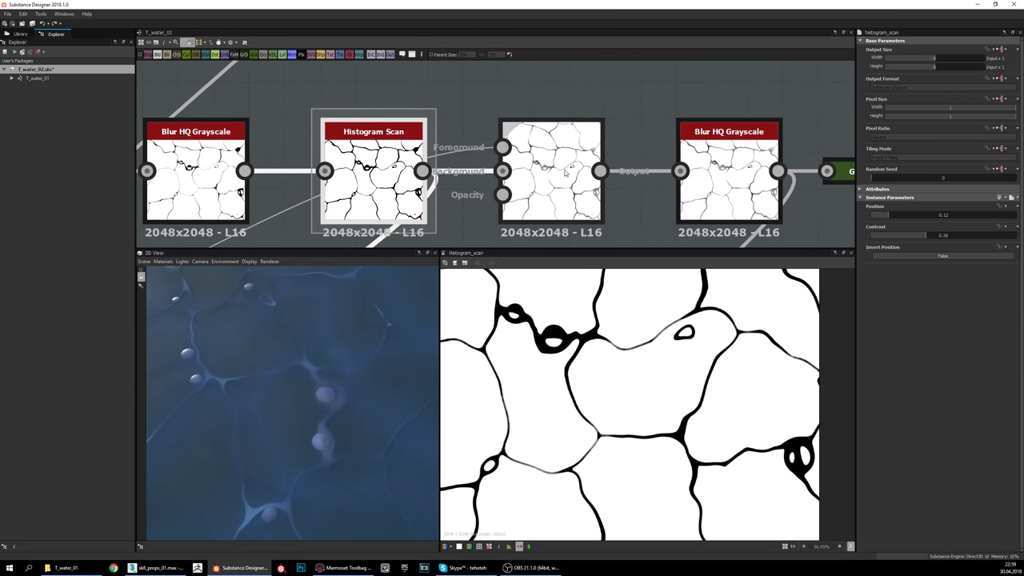
double_click(598, 134)
middle_drag(598, 134, 673, 144)
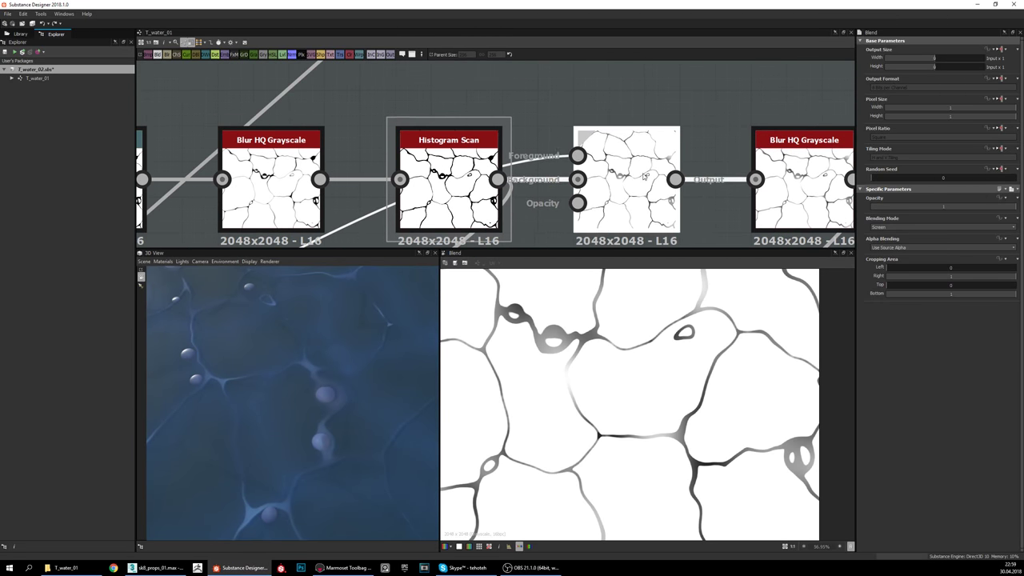
Step: Inspect the Blend node's foreground input, the Perlin noise, and its background input, the Histogram Scan
middle_drag(583, 159, 617, 123)
double_click(609, 120)
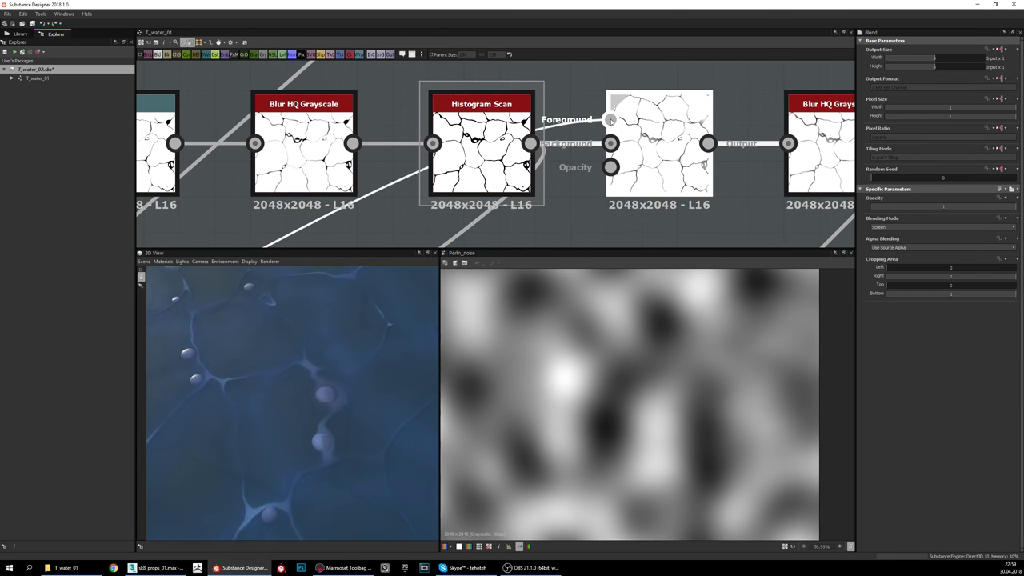
scroll(652, 414, down, 3)
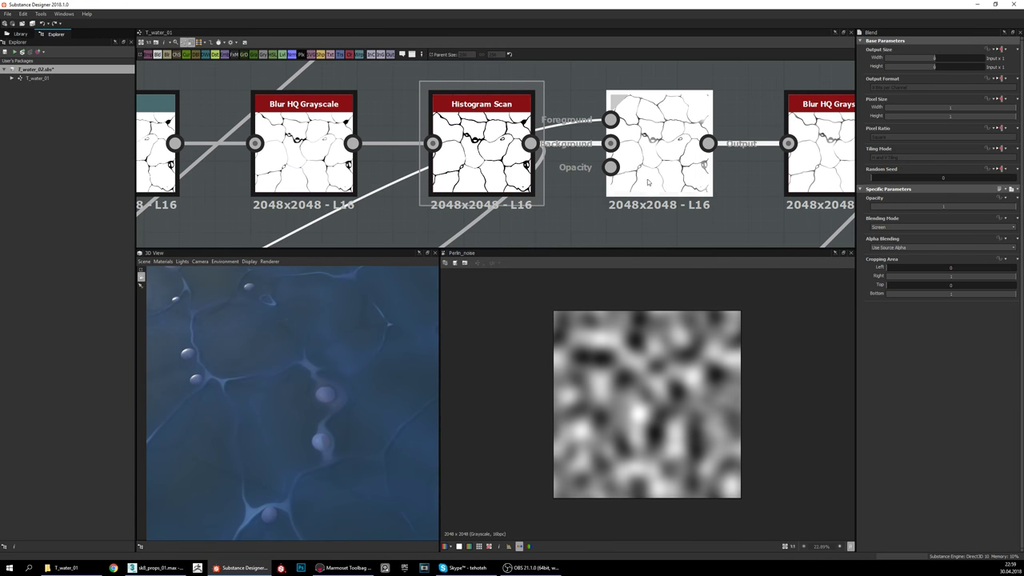
click(612, 144)
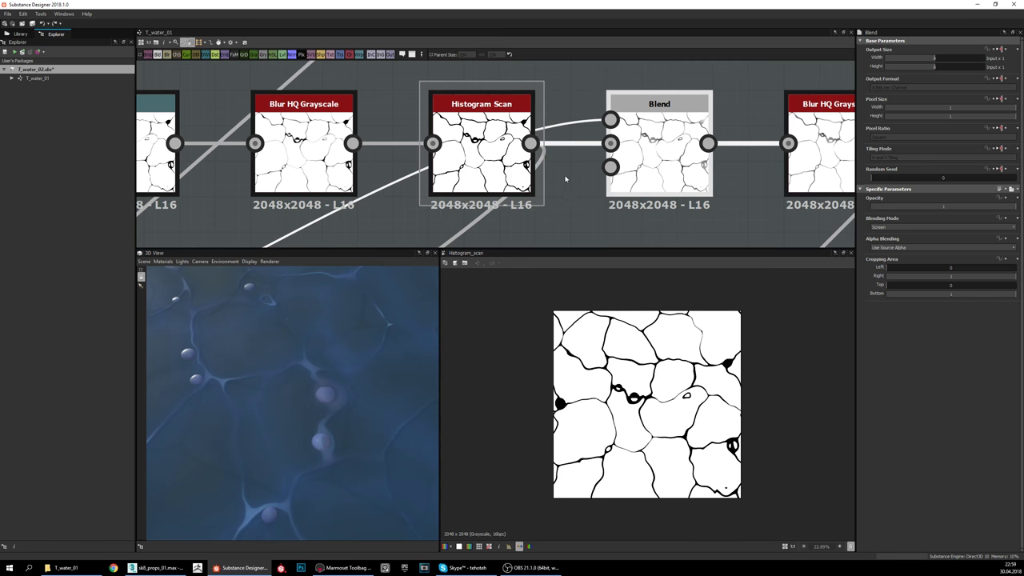
scroll(565, 176, up, 2)
scroll(657, 393, up, 2)
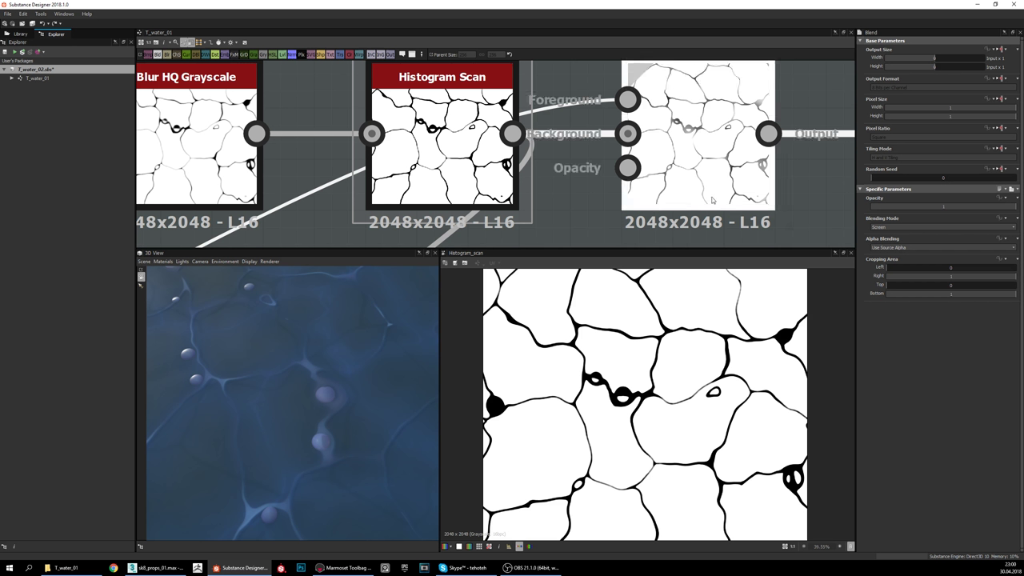
Step: Preview the Blend output again and examine how the noise varies the intensity of the lines
scroll(624, 168, down, 2)
double_click(625, 169)
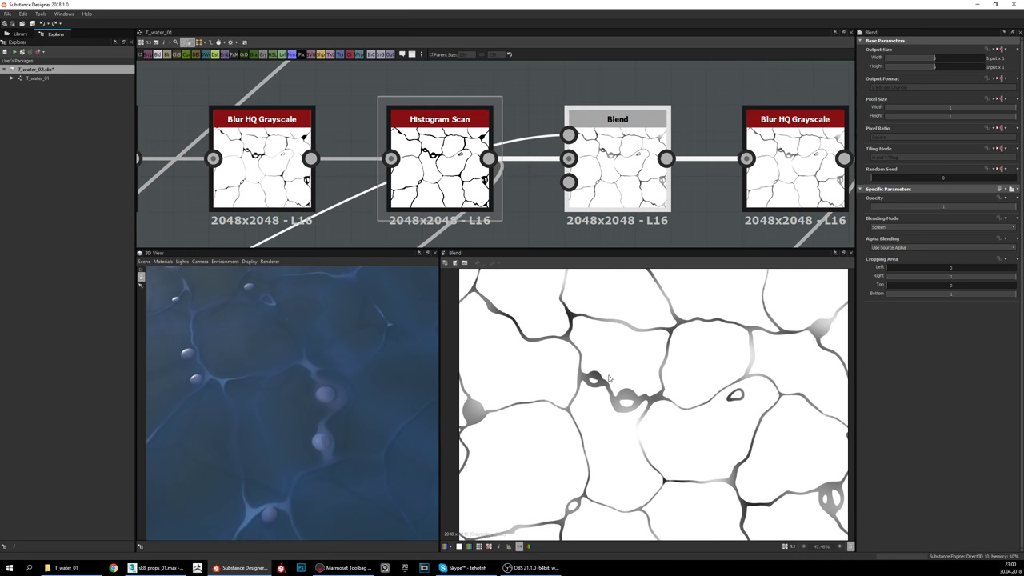
middle_drag(706, 418, 643, 414)
middle_drag(641, 466, 631, 401)
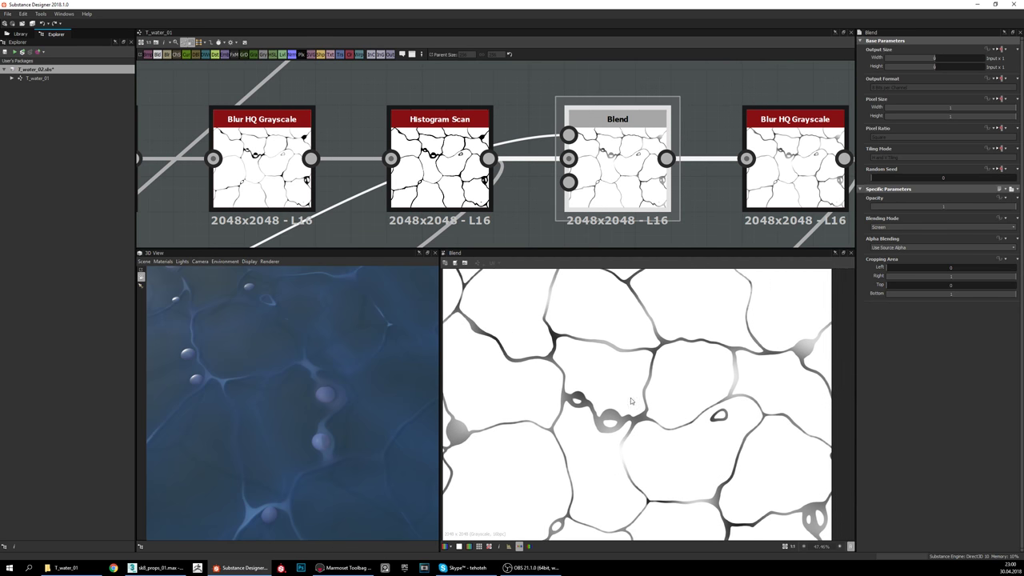
Step: Preview the Histogram Scan again to compare its solid lines with the Blend output
double_click(439, 158)
scroll(664, 441, down, 2)
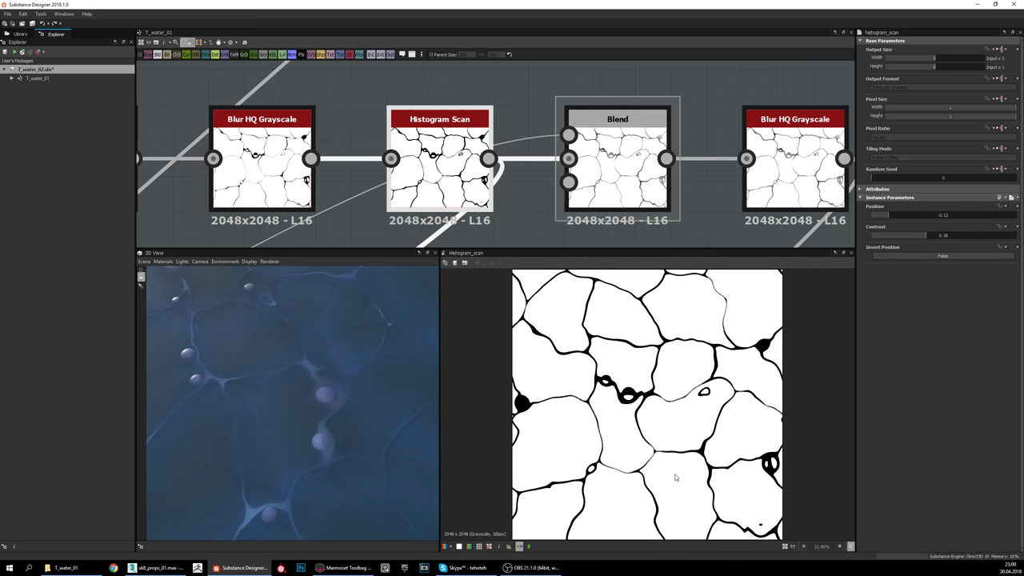
scroll(675, 478, up, 3)
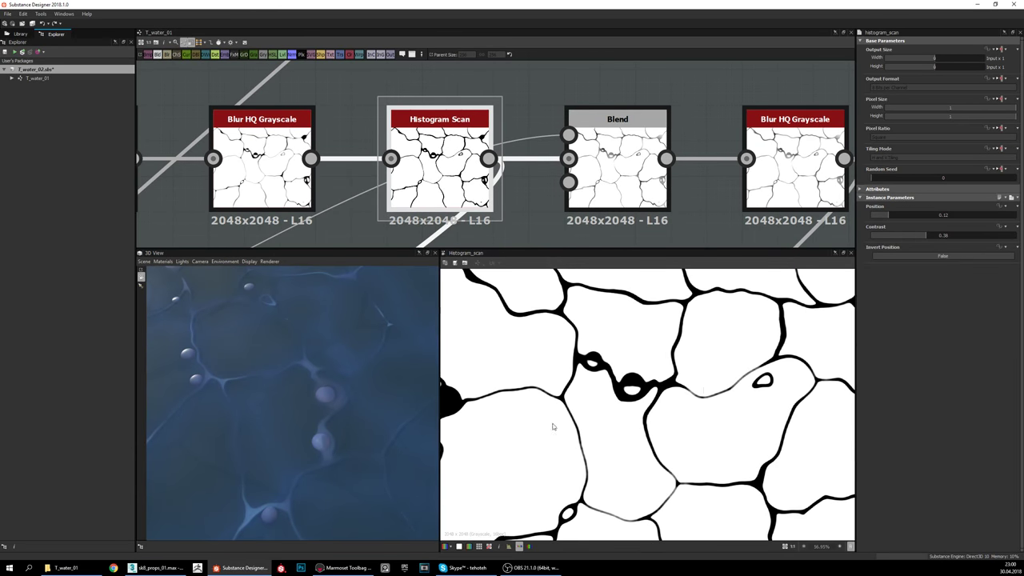
Step: Preview the Blend output again and compare its faded lines with the Histogram Scan across the whole texture
scroll(552, 427, down, 2)
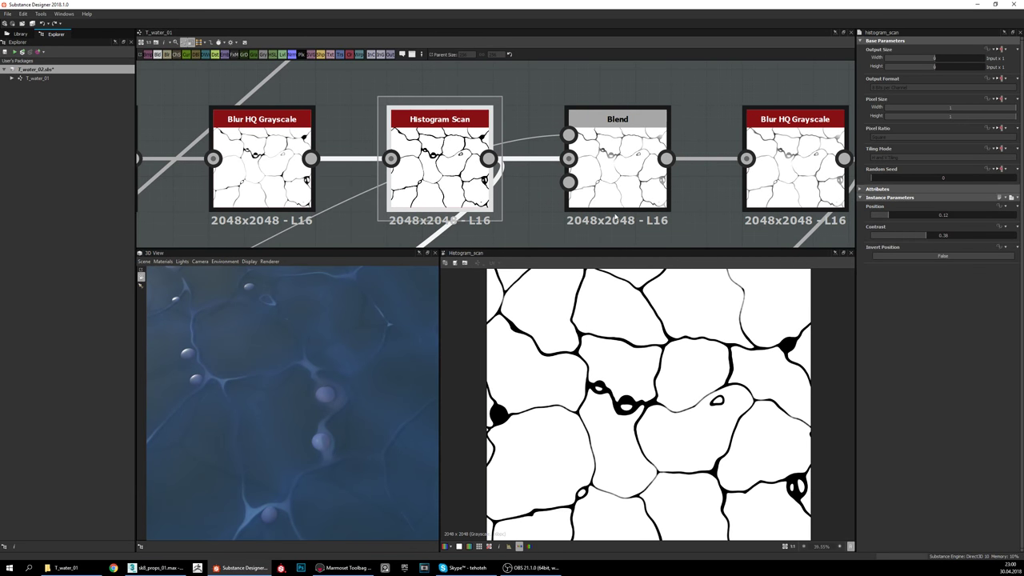
click(617, 172)
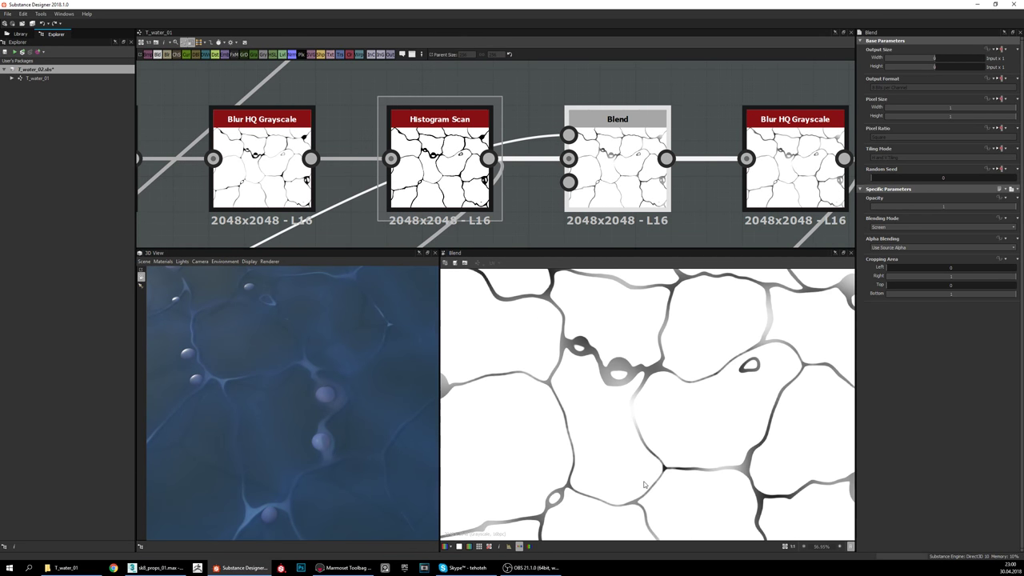
scroll(675, 470, down, 2)
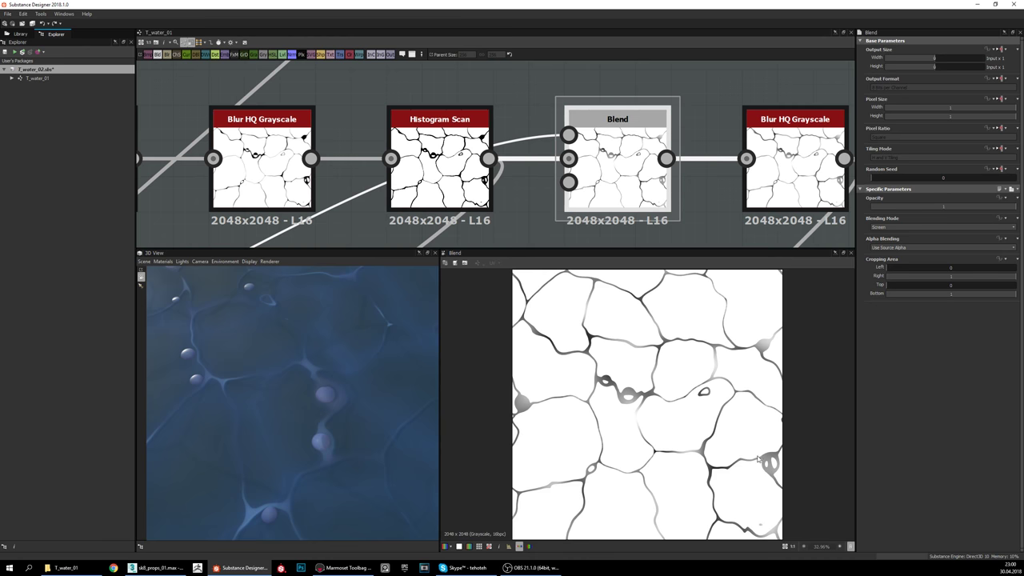
scroll(764, 463, up, 2)
scroll(764, 463, down, 2)
scroll(626, 401, up, 2)
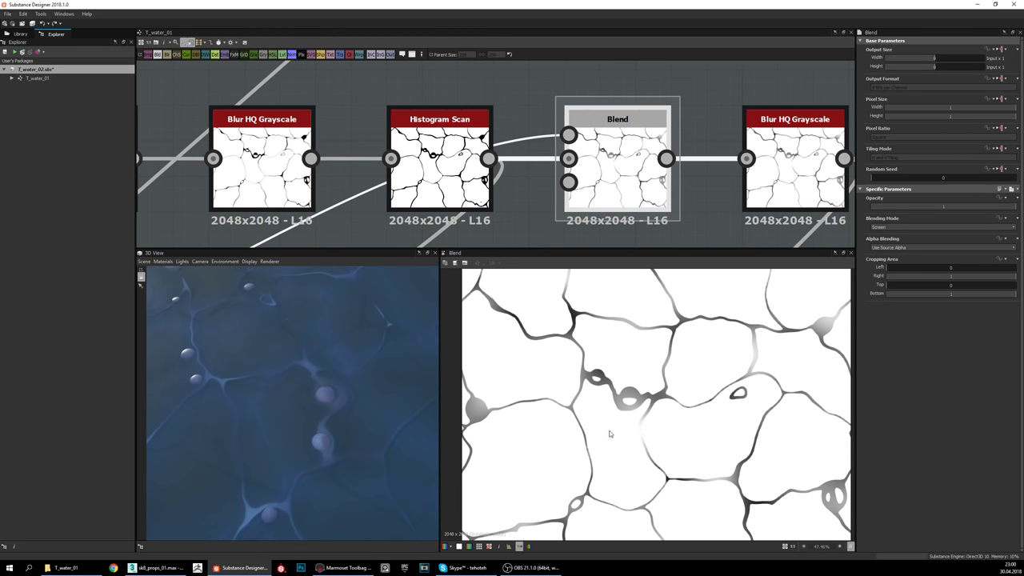
scroll(610, 434, down, 2)
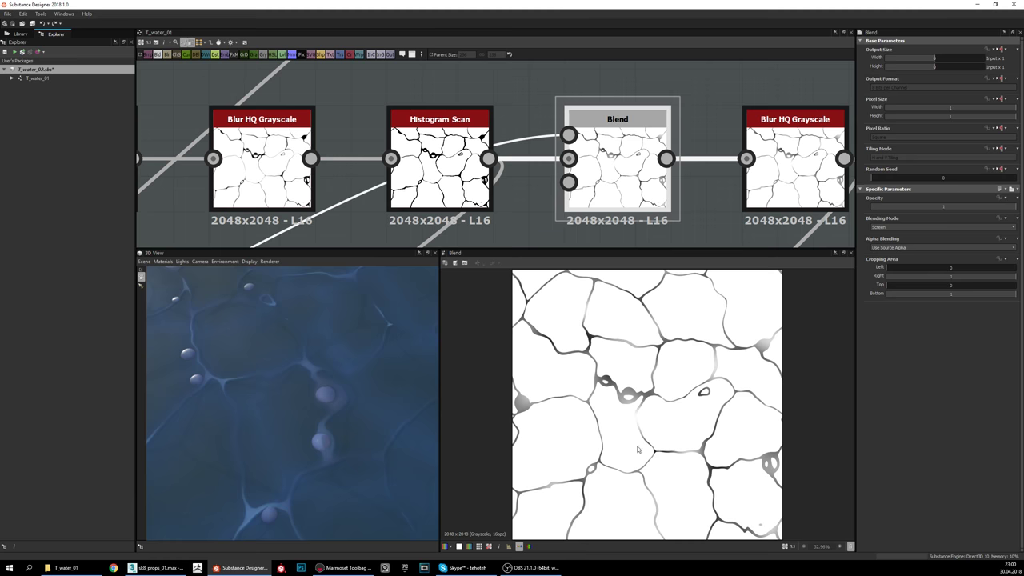
Step: Preview the Blur HQ Grayscale node that follows the Blend and inspect its line edges up close
middle_drag(780, 157, 549, 152)
double_click(573, 139)
scroll(626, 379, up, 3)
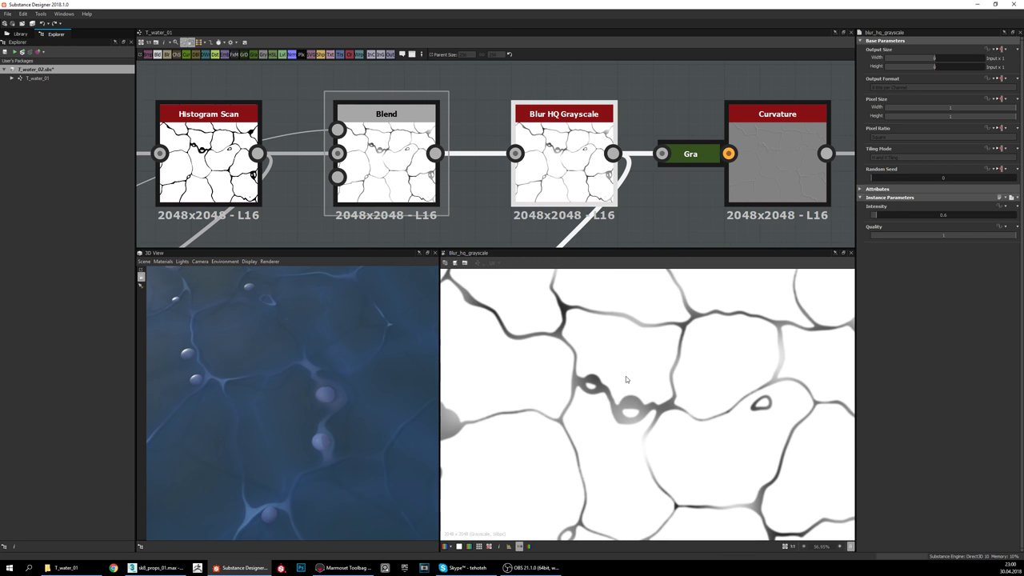
Step: Preview the Curvature node after the normal conversion and examine its relief along the wave lines and bubbles
middle_drag(750, 124, 629, 132)
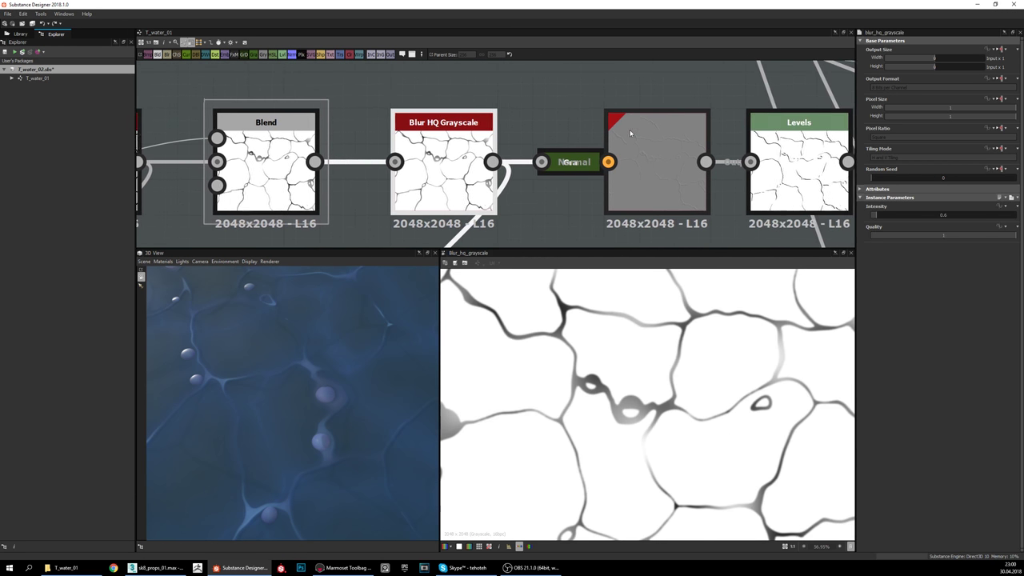
scroll(630, 134, down, 1)
middle_drag(693, 86, 684, 109)
click(642, 198)
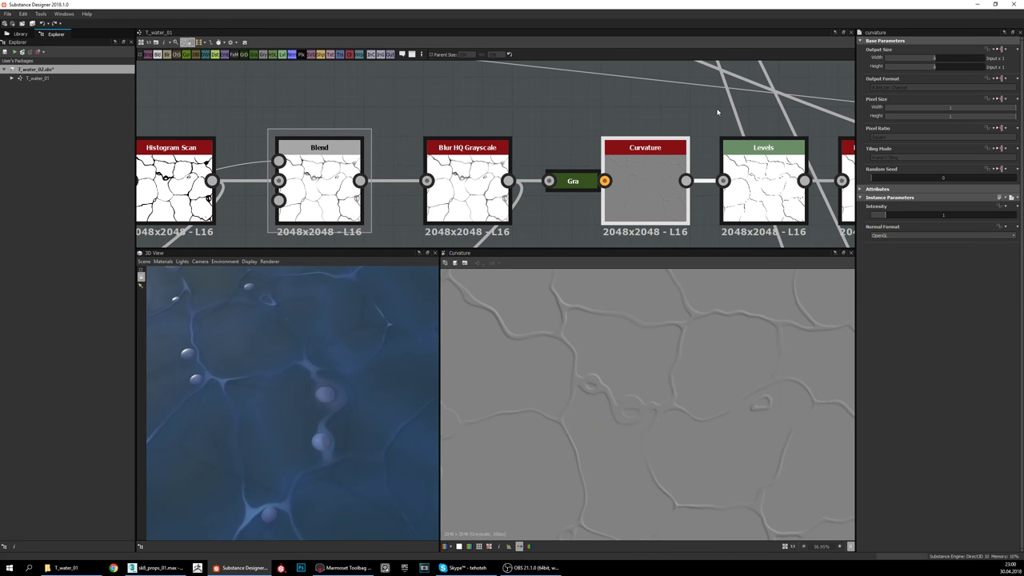
scroll(700, 416, up, 2)
scroll(665, 419, down, 2)
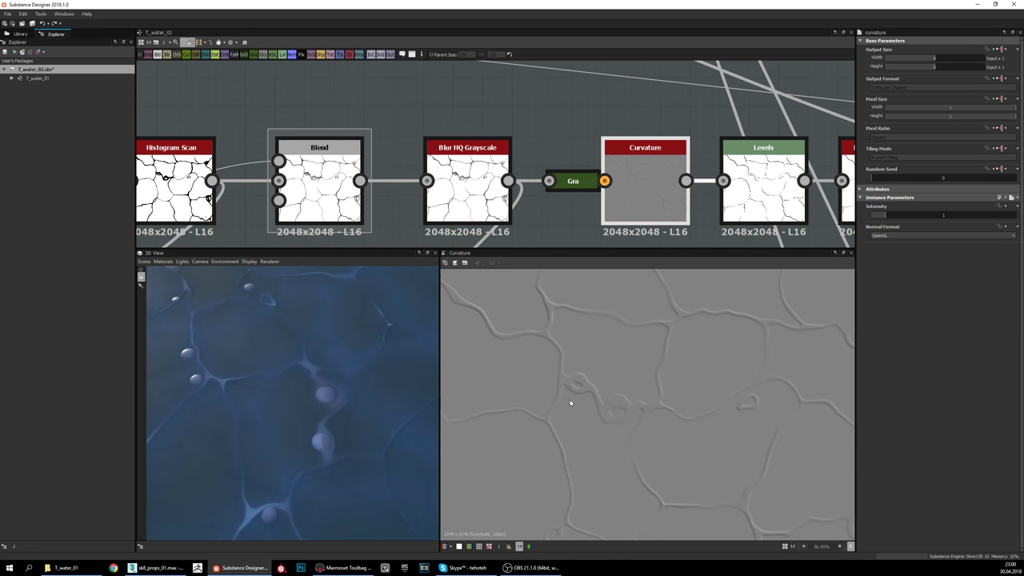
middle_drag(571, 403, 629, 387)
scroll(630, 386, up, 3)
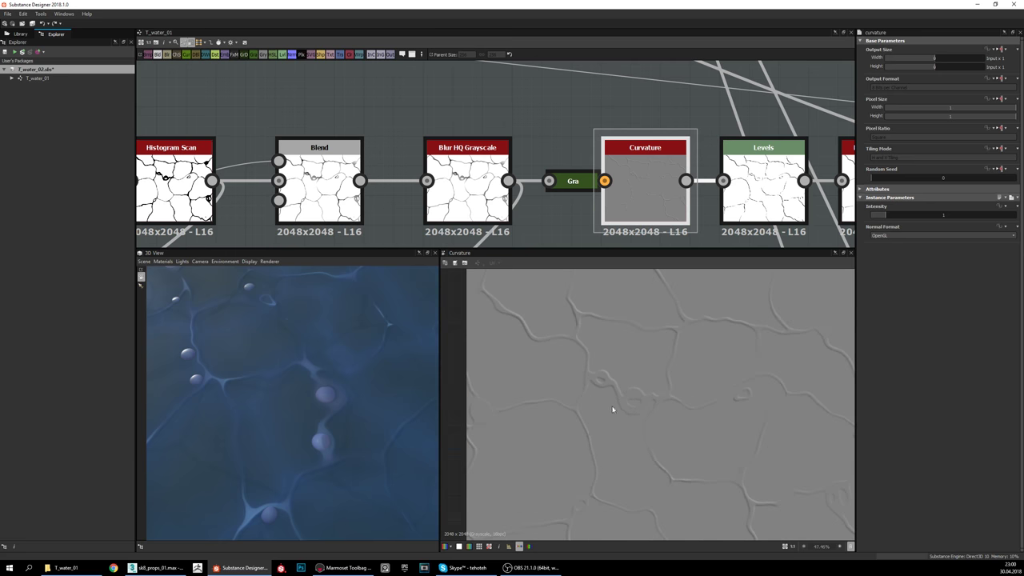
middle_drag(729, 376, 673, 388)
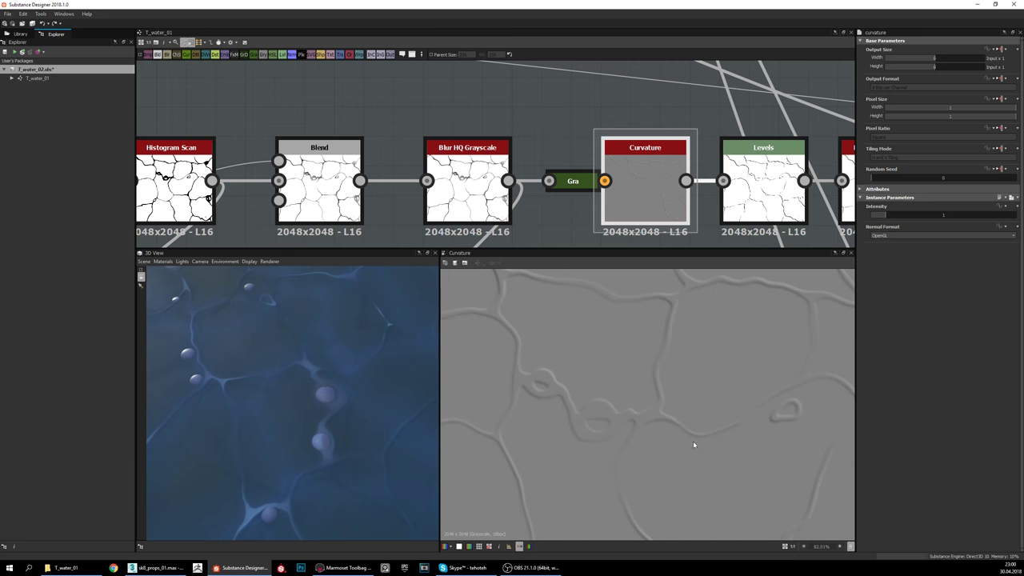
Step: Preview the Levels node that follows the Curvature and view its histogram settings
middle_drag(732, 126, 635, 150)
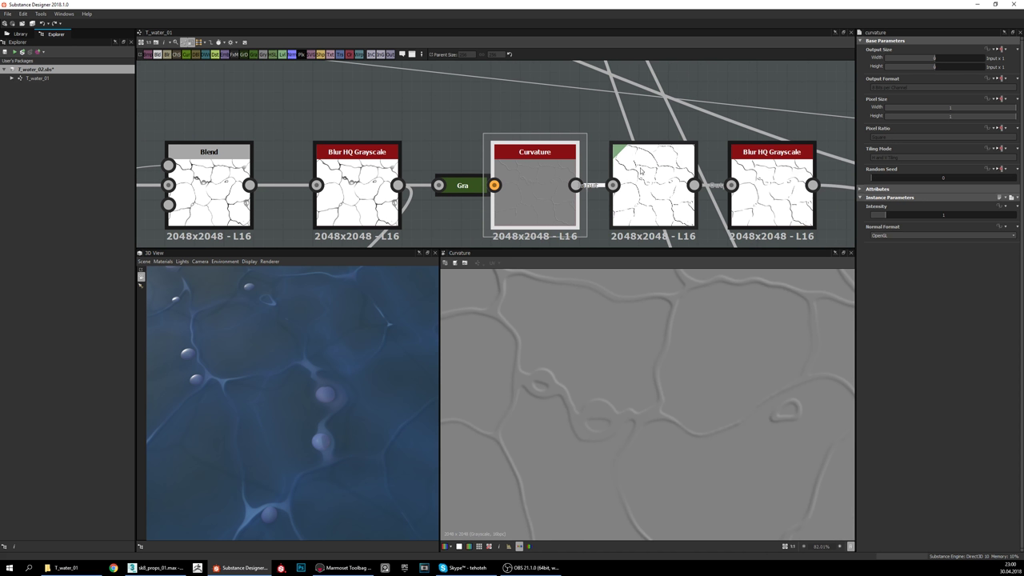
scroll(655, 176, down, 1)
double_click(654, 178)
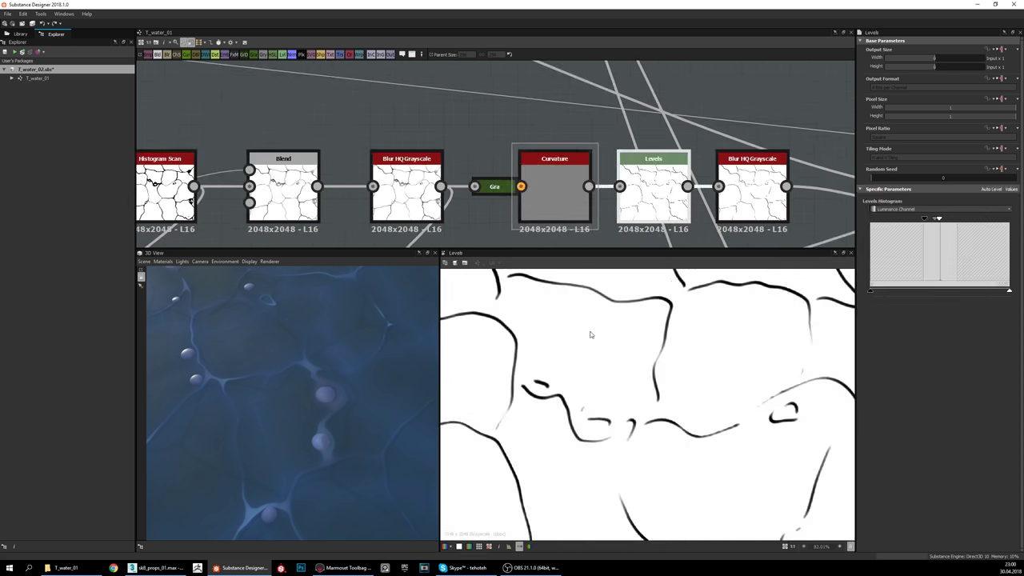
Step: Inspect the Curvature output up close at a line junction and compare it with the Levels output
double_click(555, 192)
scroll(668, 346, up, 5)
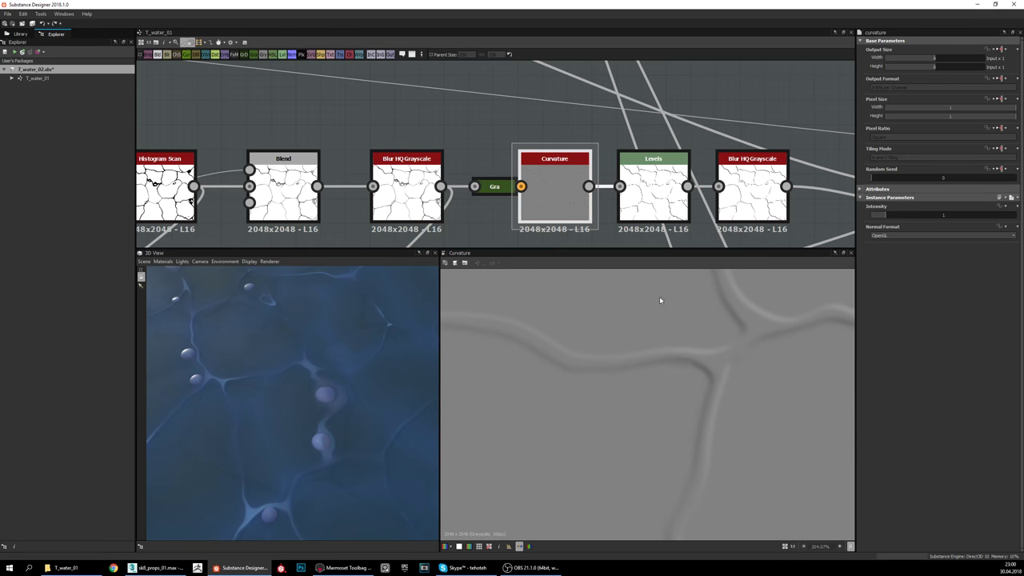
scroll(694, 377, down, 3)
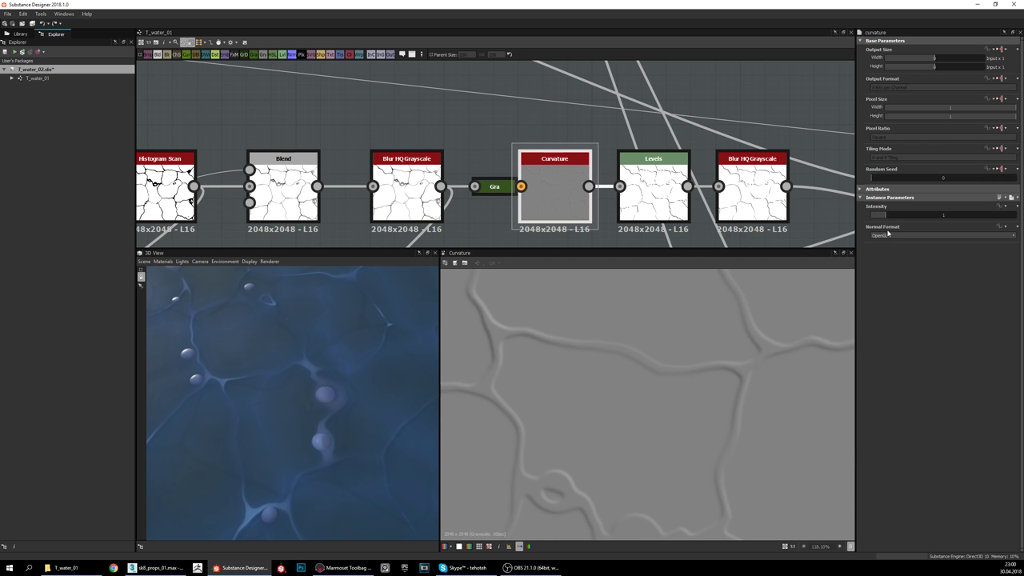
scroll(574, 407, up, 3)
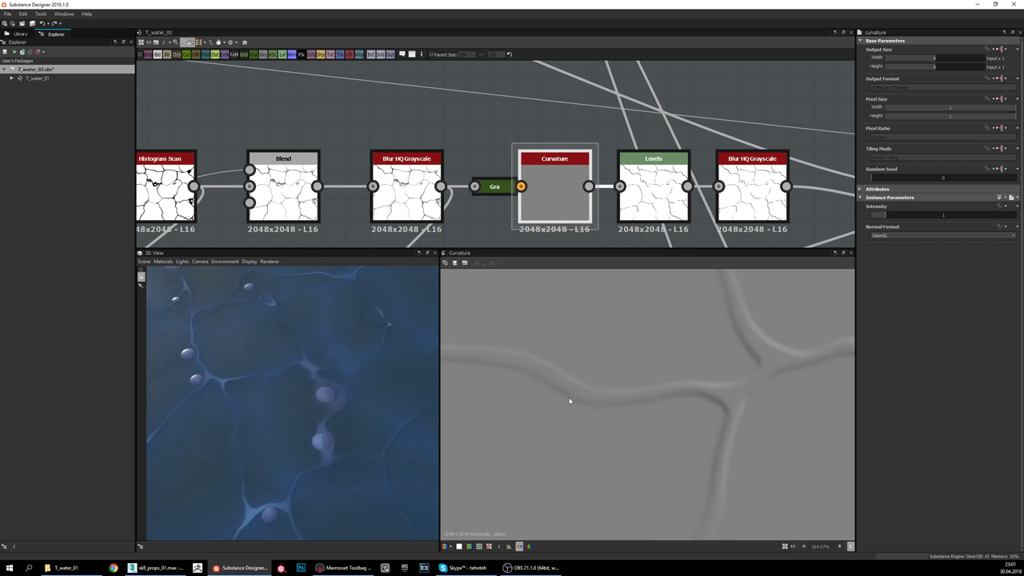
double_click(662, 200)
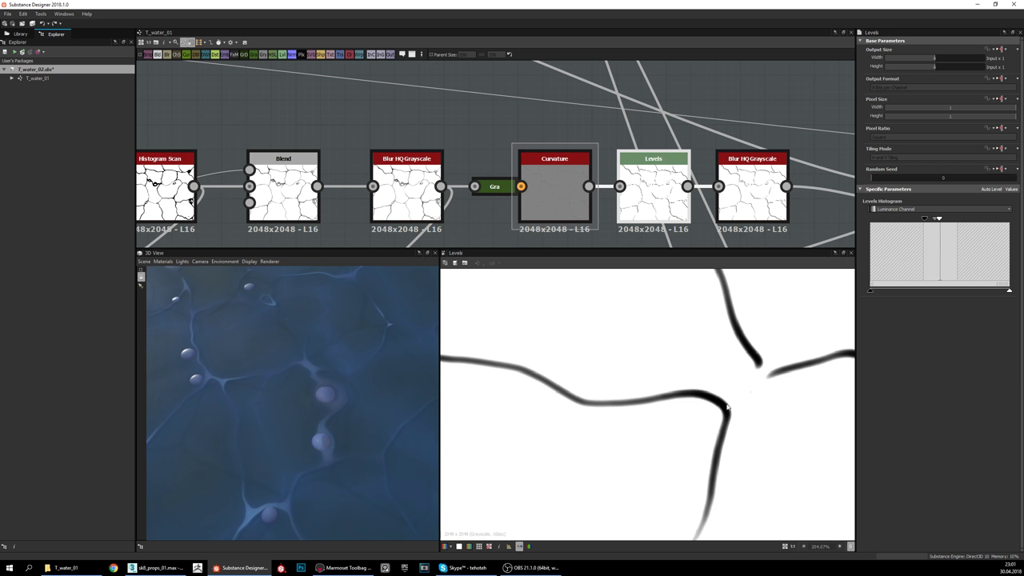
Step: Preview the Curvature node again and examine the light and dark sides of the lines around the junctions
click(560, 204)
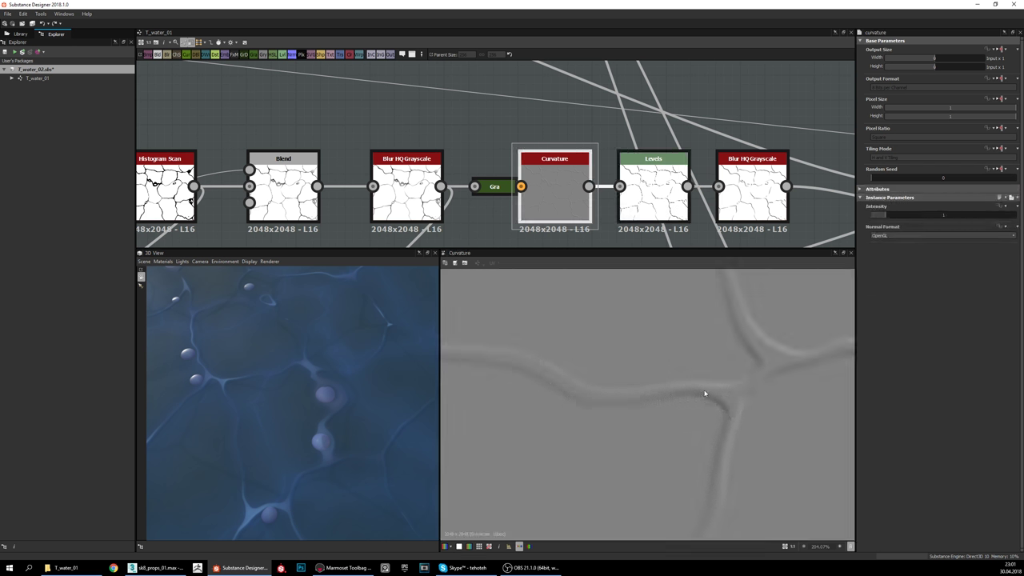
scroll(691, 432, down, 5)
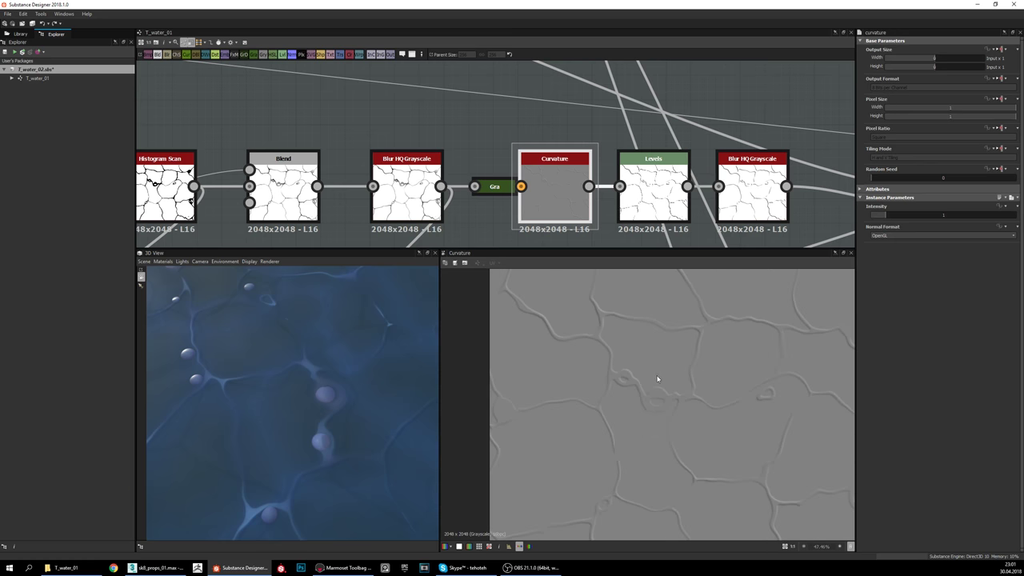
scroll(637, 419, up, 1)
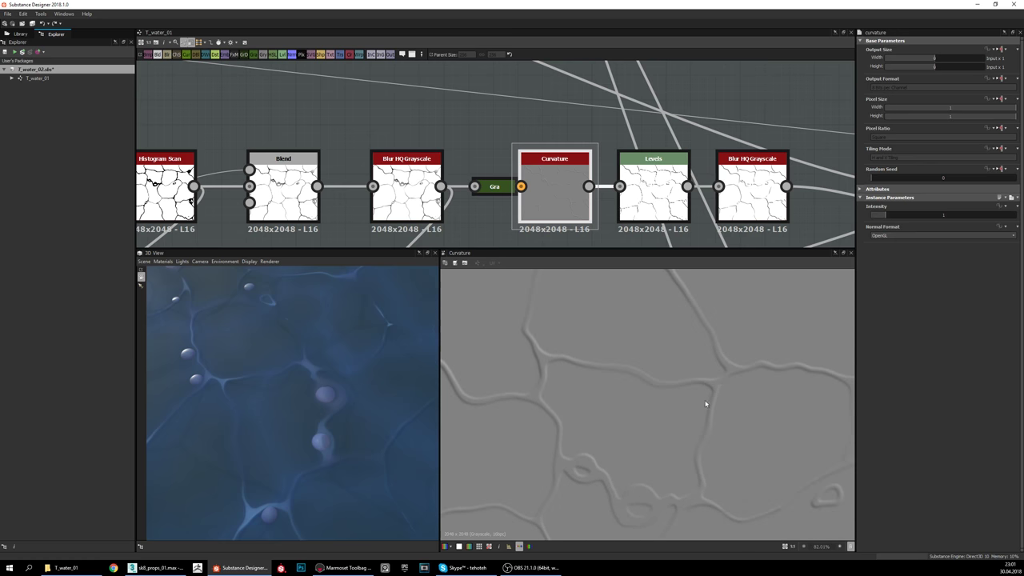
middle_drag(706, 404, 657, 407)
scroll(697, 364, up, 2)
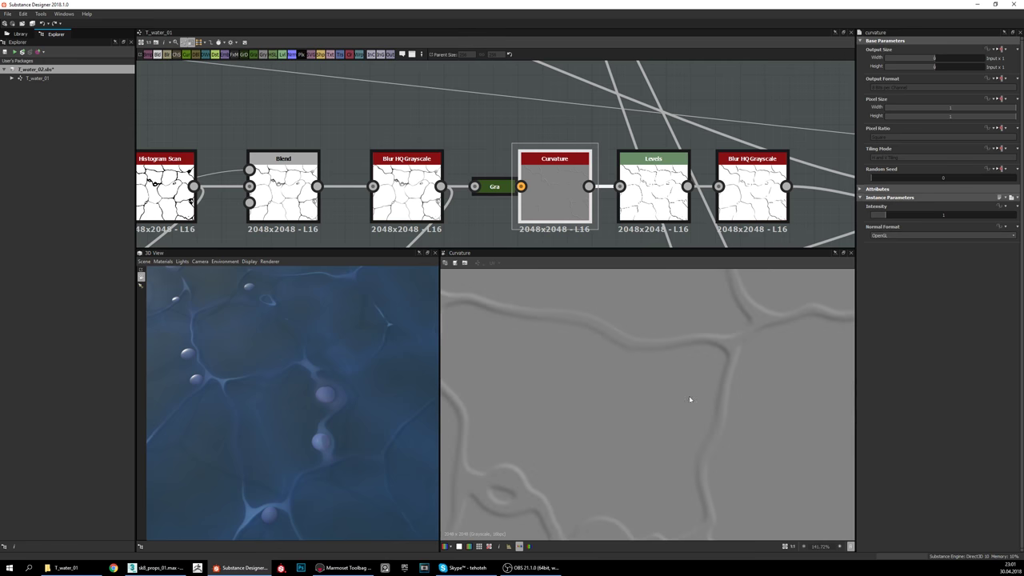
scroll(691, 400, down, 1)
middle_drag(672, 370, 712, 410)
scroll(547, 372, up, 2)
middle_drag(617, 386, 544, 367)
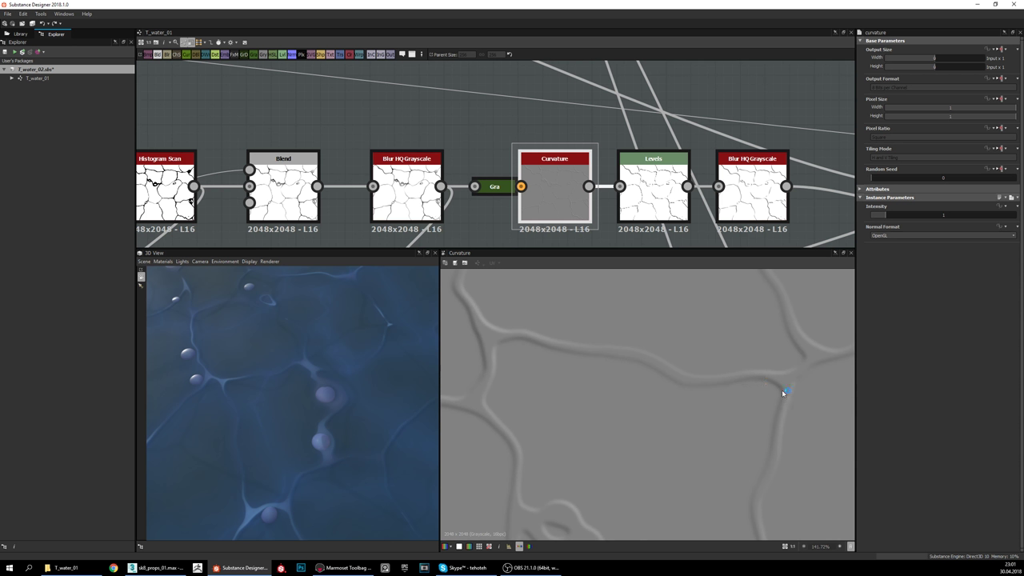
Step: Preview the Levels output and the Blur HQ Grayscale node after it to compare the isolated line edges
double_click(669, 192)
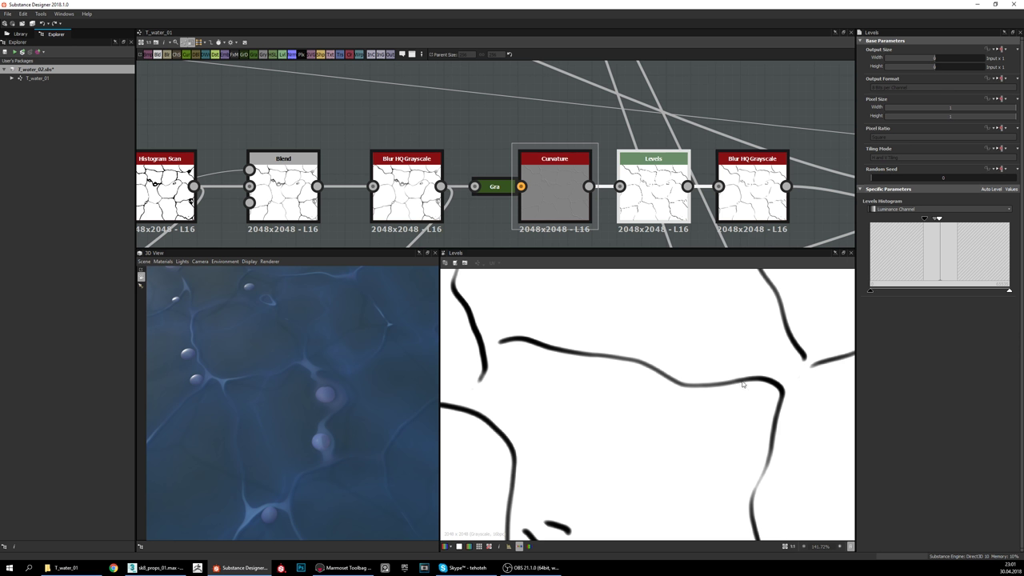
click(749, 193)
middle_drag(749, 192, 608, 195)
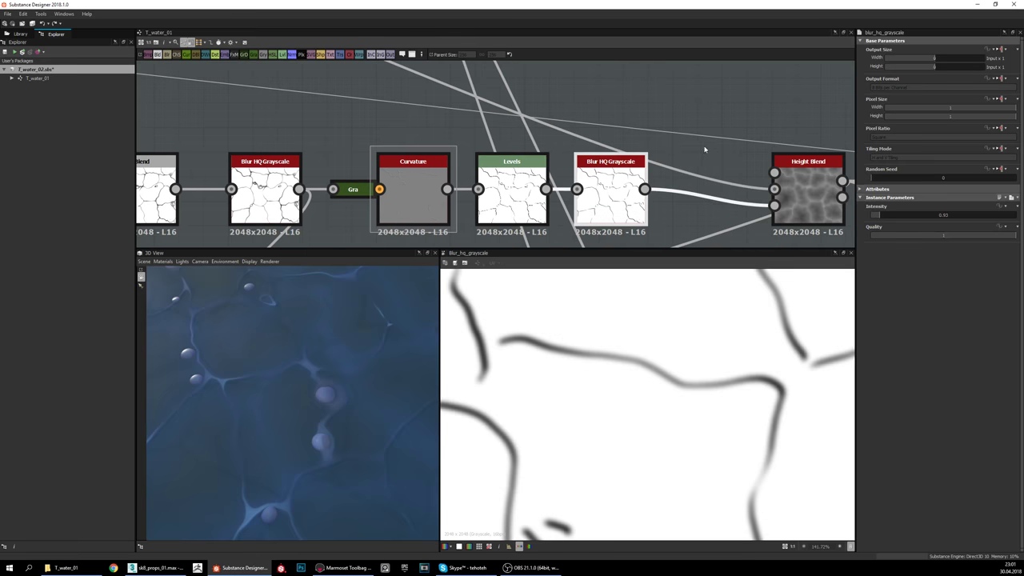
scroll(720, 216, down, 3)
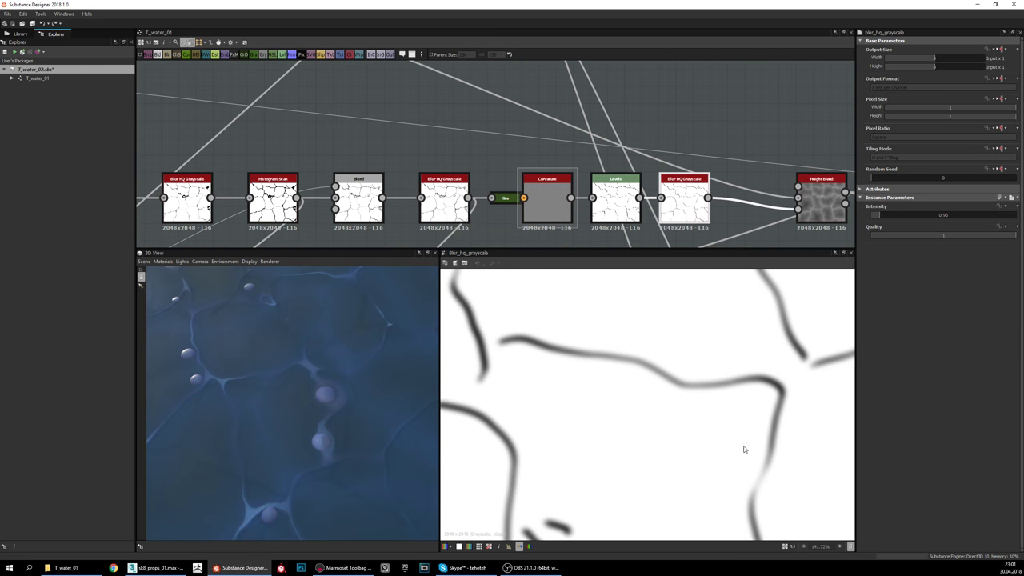
scroll(750, 414, down, 3)
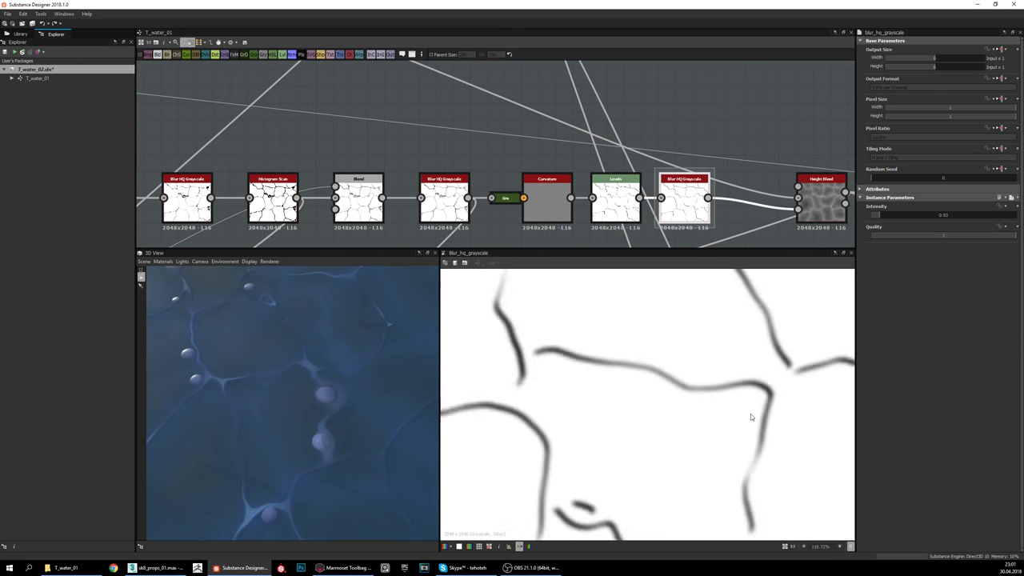
Step: Preview the Height Blend node fed by the blurred line mask and view its blended height across the whole texture
middle_drag(796, 188, 664, 146)
double_click(707, 202)
scroll(707, 406, up, 3)
scroll(705, 141, up, 2)
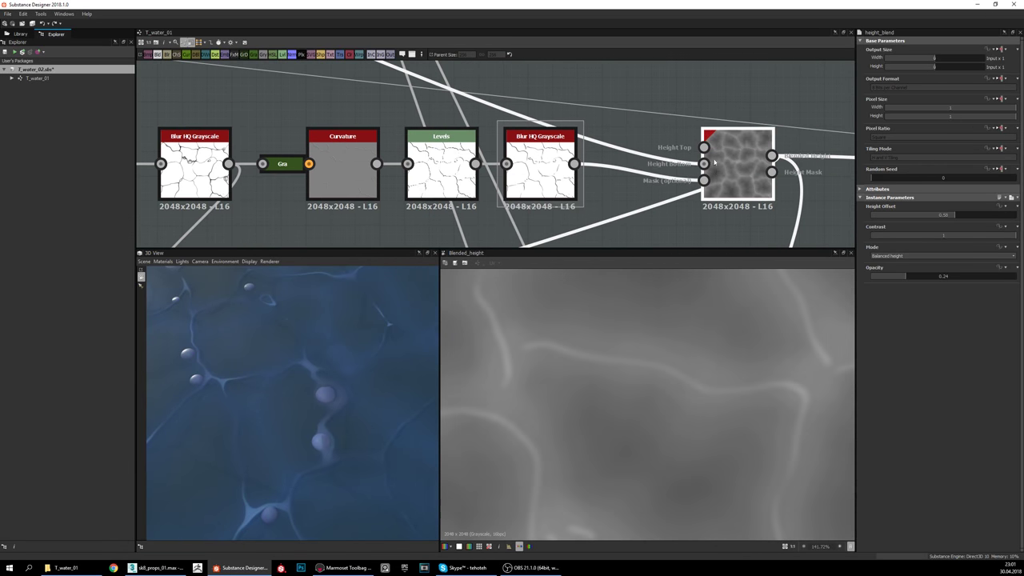
scroll(686, 396, down, 3)
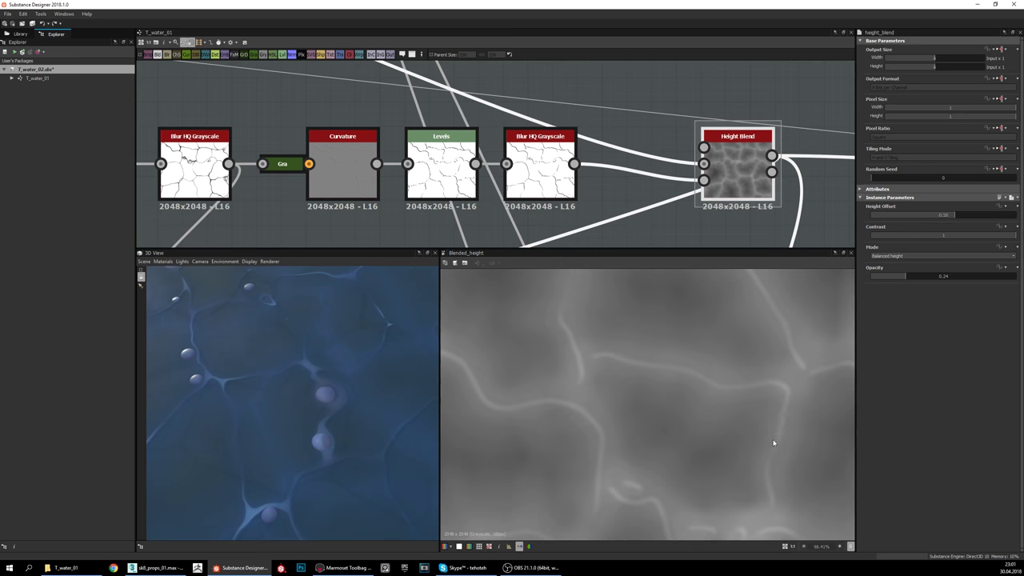
scroll(707, 394, down, 4)
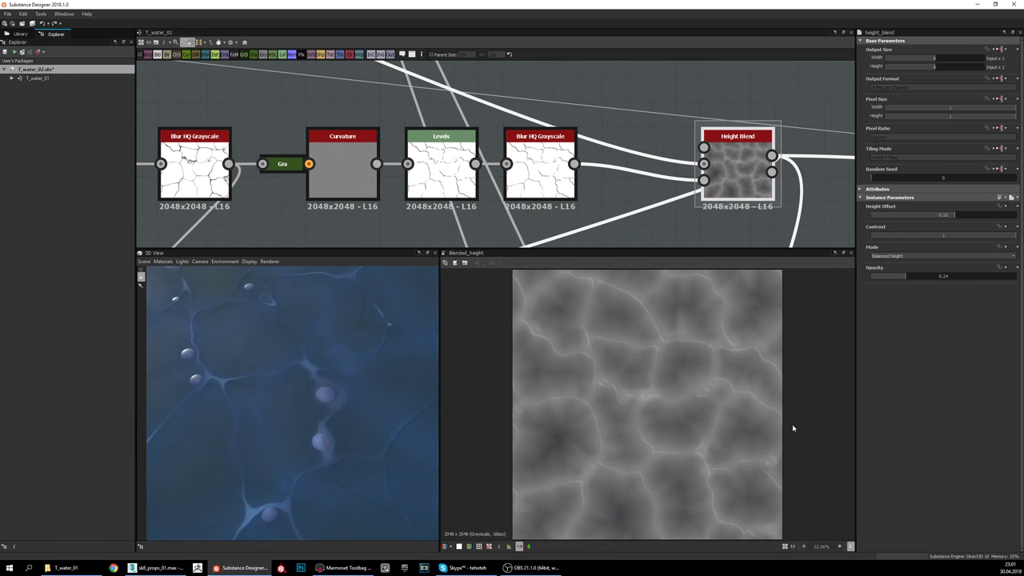
Step: Examine the thin line details in the Height Blend output up close
scroll(651, 370, up, 3)
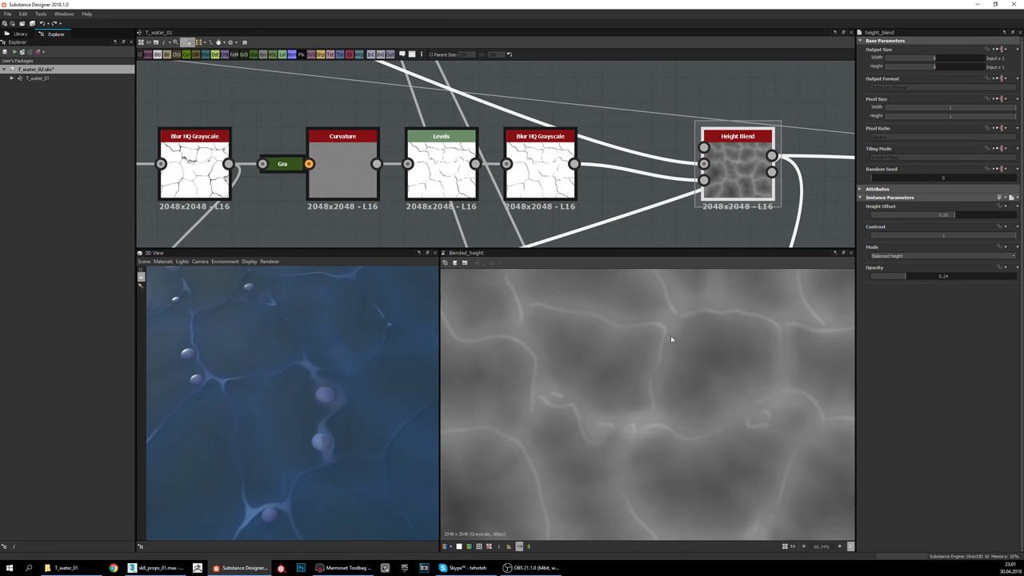
scroll(671, 339, down, 1)
scroll(652, 311, up, 2)
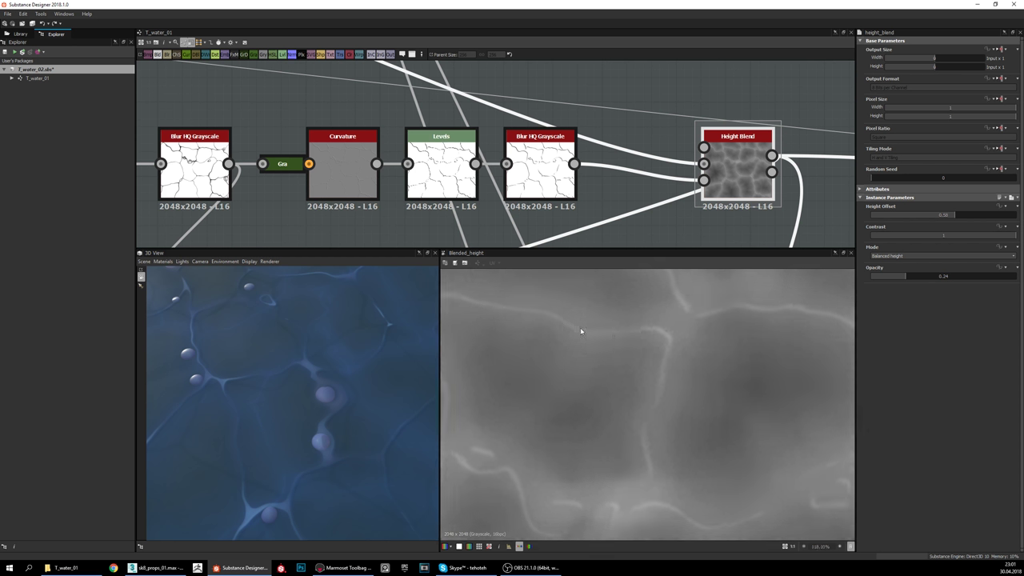
middle_drag(548, 331, 679, 392)
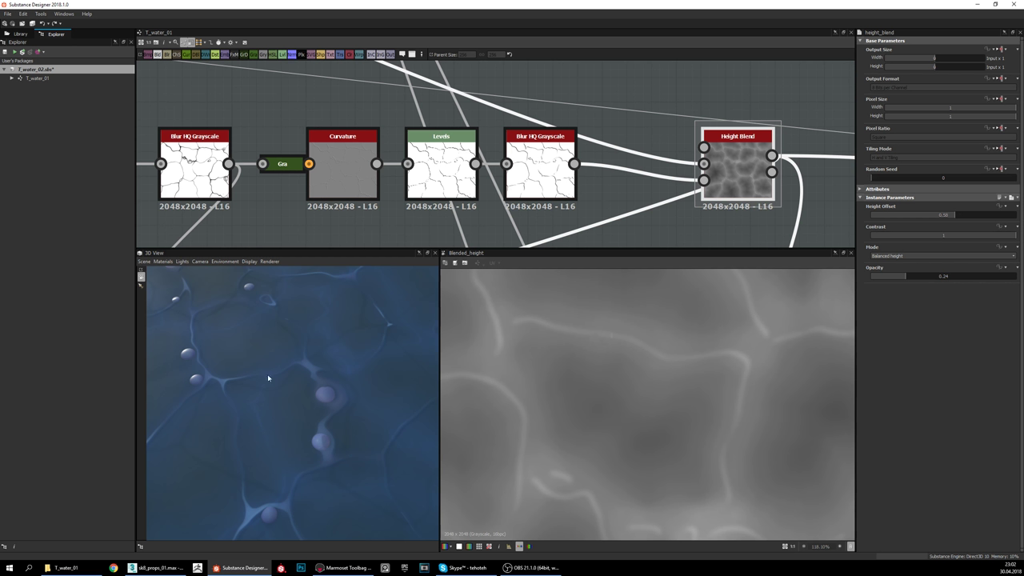
Step: Examine the wave lines and bubbles on the water surface in the 3D view from several angles
drag(241, 371, 234, 331)
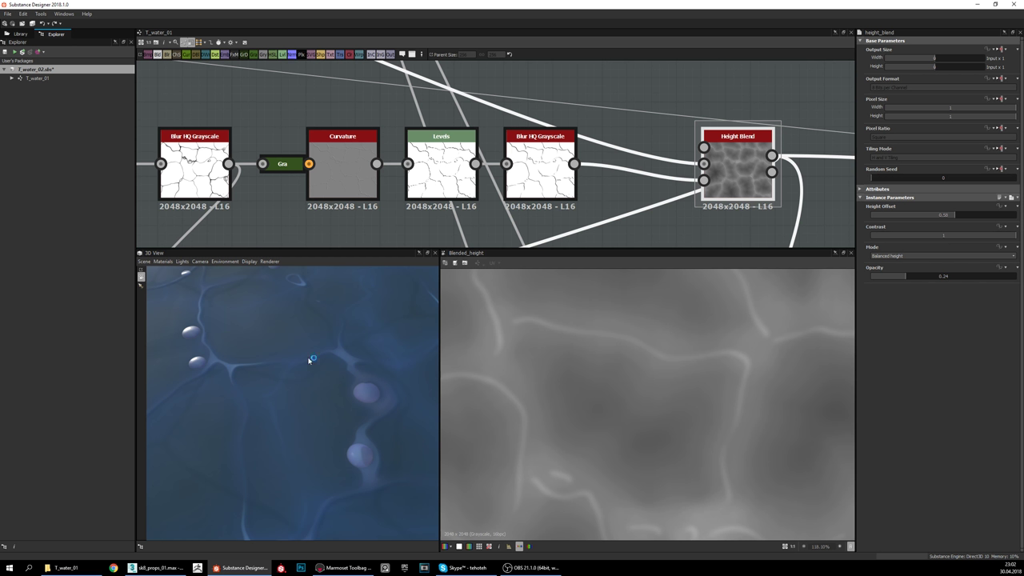
drag(308, 398, 240, 325)
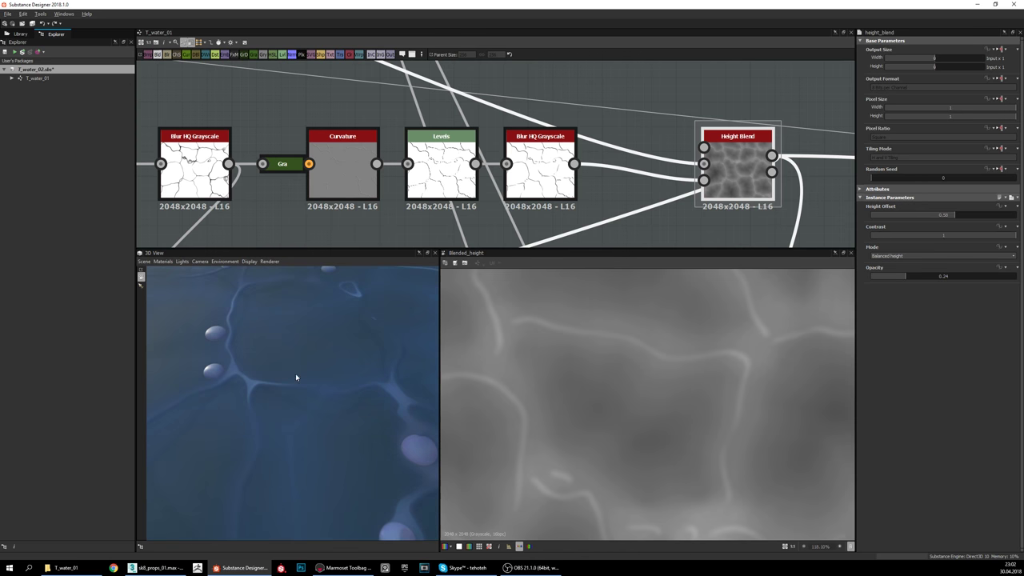
drag(296, 374, 228, 376)
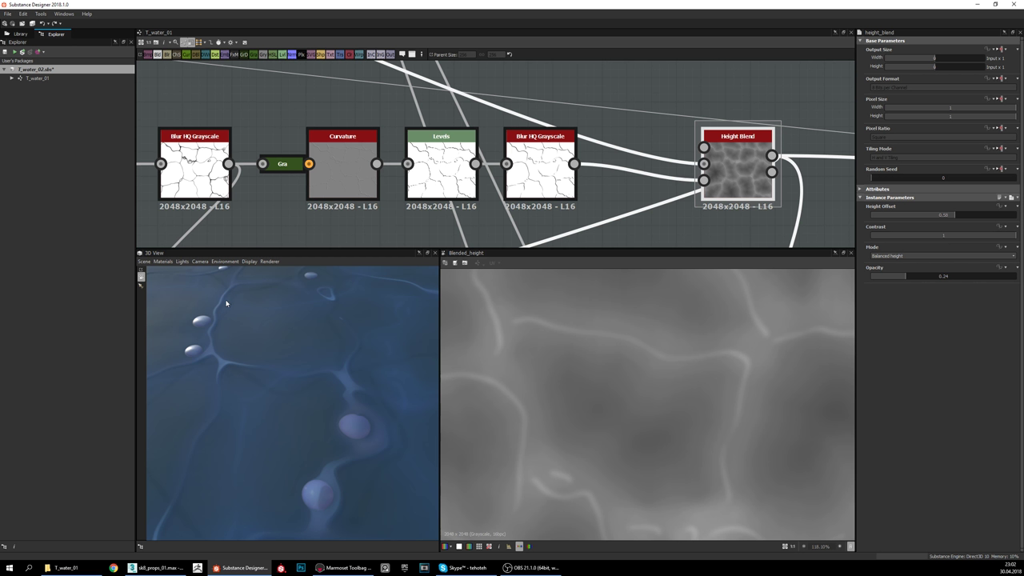
Step: Inspect how the wave lines connect around the bubbles on the 3D water surface from different viewing angles
drag(348, 380, 268, 340)
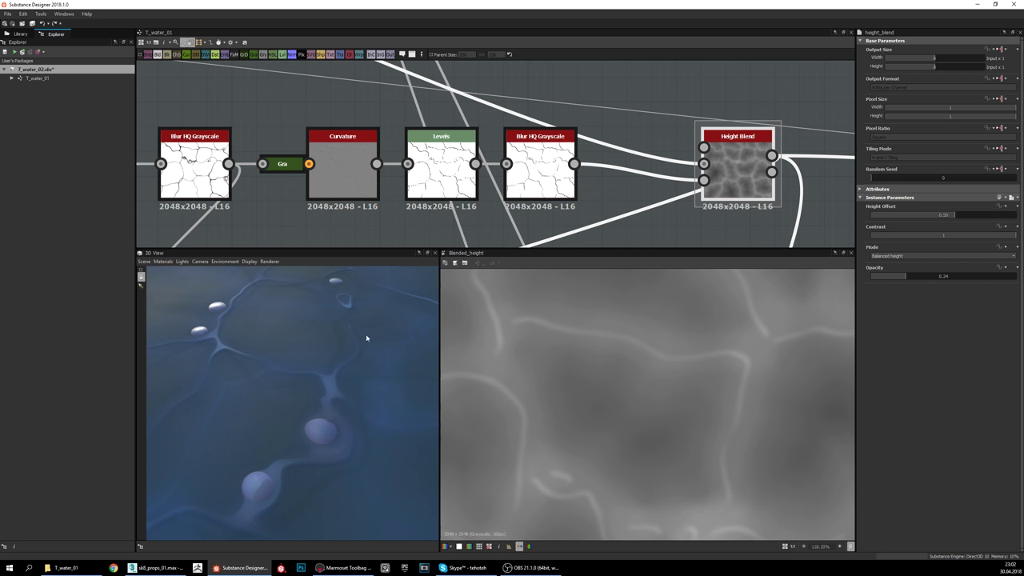
mouse_move(363, 334)
mouse_down()
mouse_move(313, 365)
mouse_move(320, 347)
mouse_up()
drag(376, 331, 251, 331)
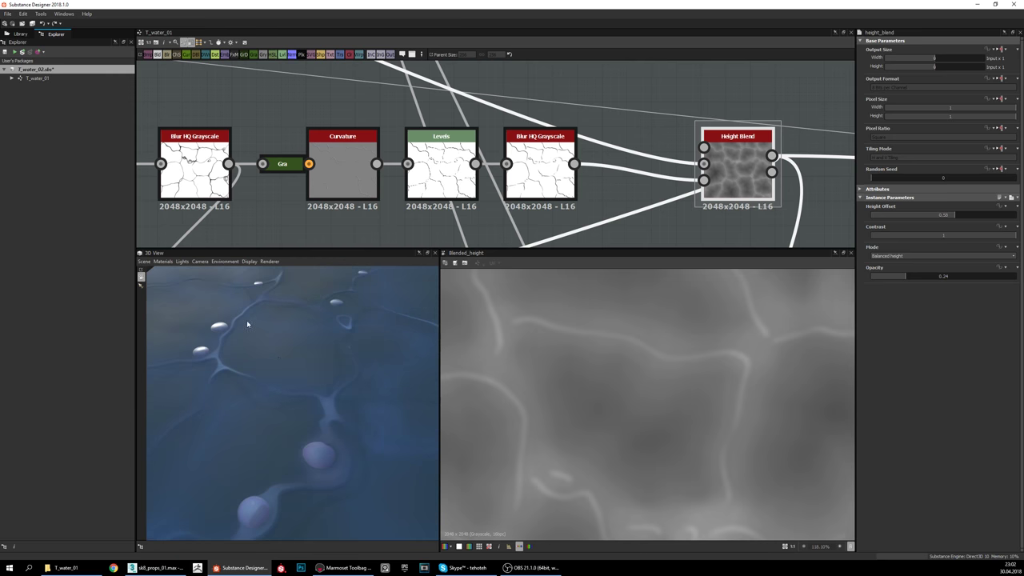
mouse_move(326, 352)
mouse_down()
mouse_move(320, 359)
mouse_move(400, 373)
mouse_move(376, 393)
mouse_move(337, 401)
mouse_move(372, 414)
mouse_move(268, 401)
mouse_move(271, 392)
mouse_up()
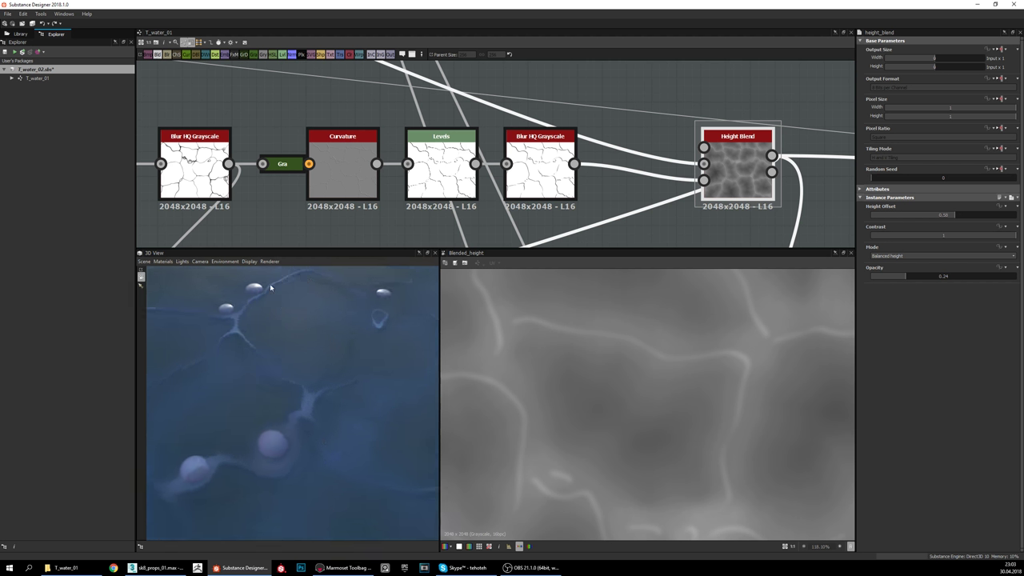
drag(312, 418, 245, 366)
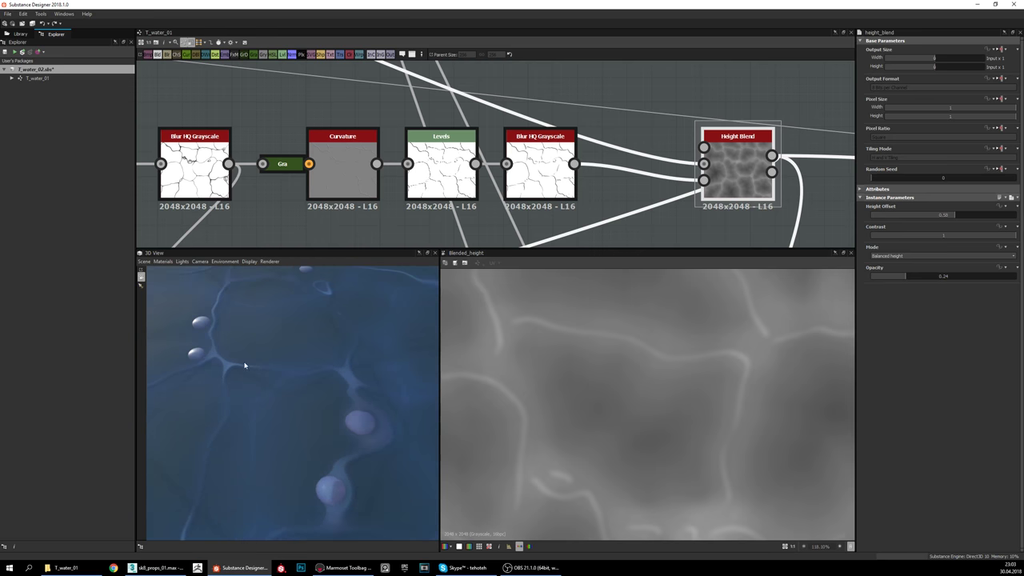
mouse_move(371, 379)
mouse_down()
mouse_move(329, 380)
mouse_move(373, 384)
mouse_move(359, 373)
mouse_move(369, 372)
mouse_move(389, 388)
mouse_move(368, 392)
mouse_up()
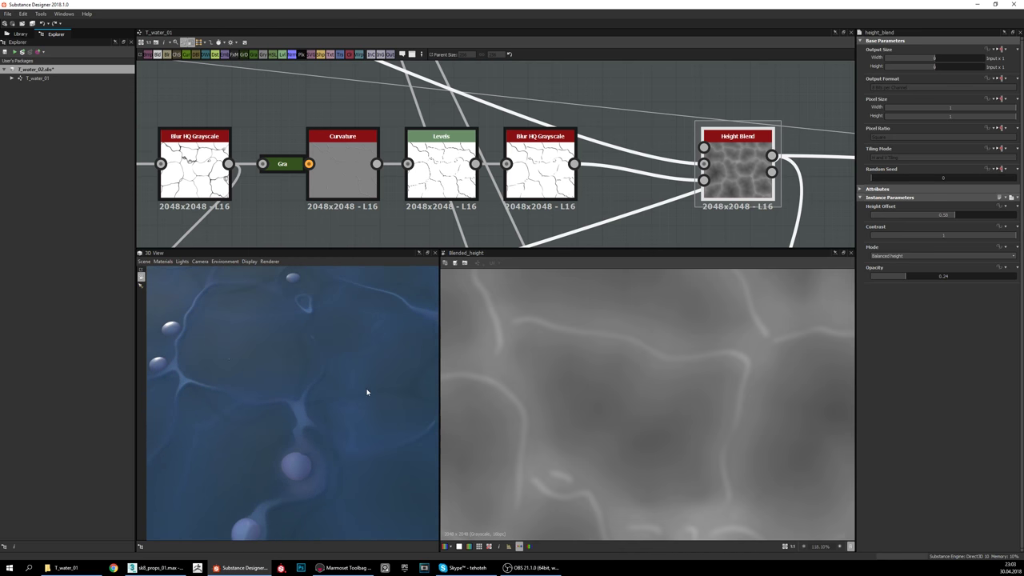
drag(234, 386, 376, 393)
Step: View the whole blended height texture and preview the Directional Warp node in the line mask chain
scroll(602, 145, down, 6)
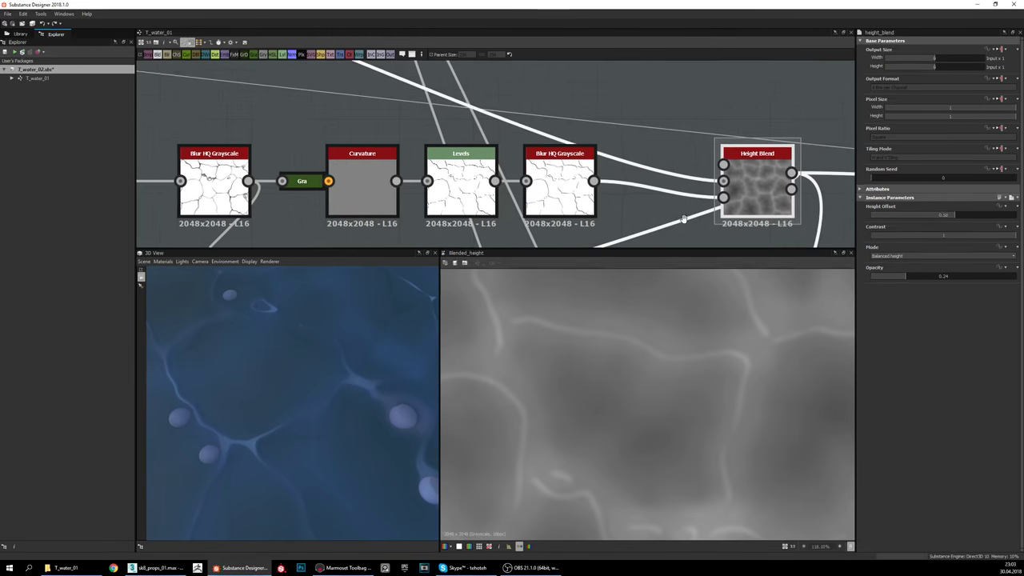
scroll(410, 166, up, 2)
middle_drag(410, 165, 479, 171)
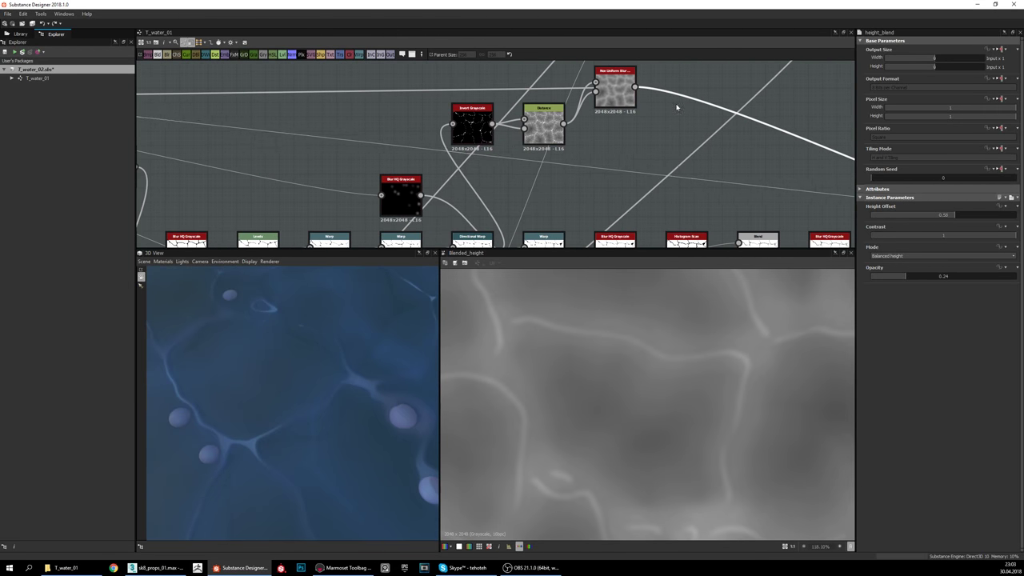
scroll(488, 400, down, 5)
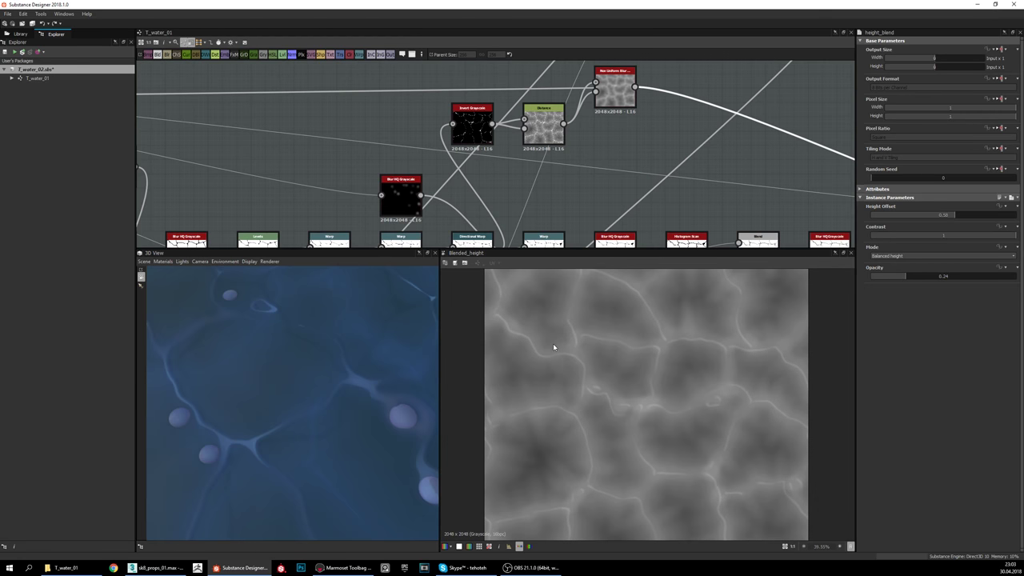
middle_drag(577, 153, 599, 112)
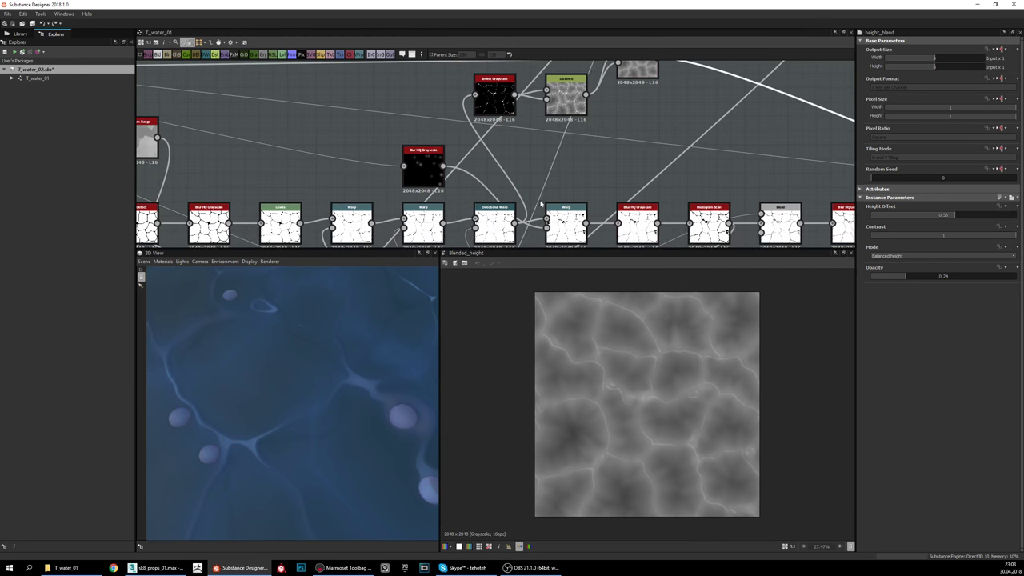
scroll(495, 93, up, 3)
middle_drag(511, 203, 510, 81)
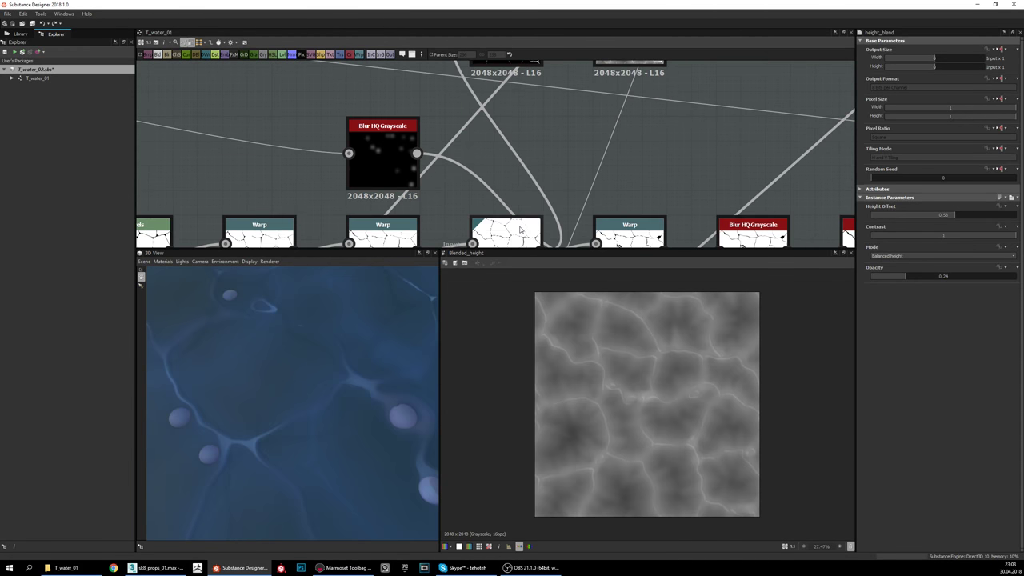
middle_drag(510, 230, 509, 147)
double_click(507, 152)
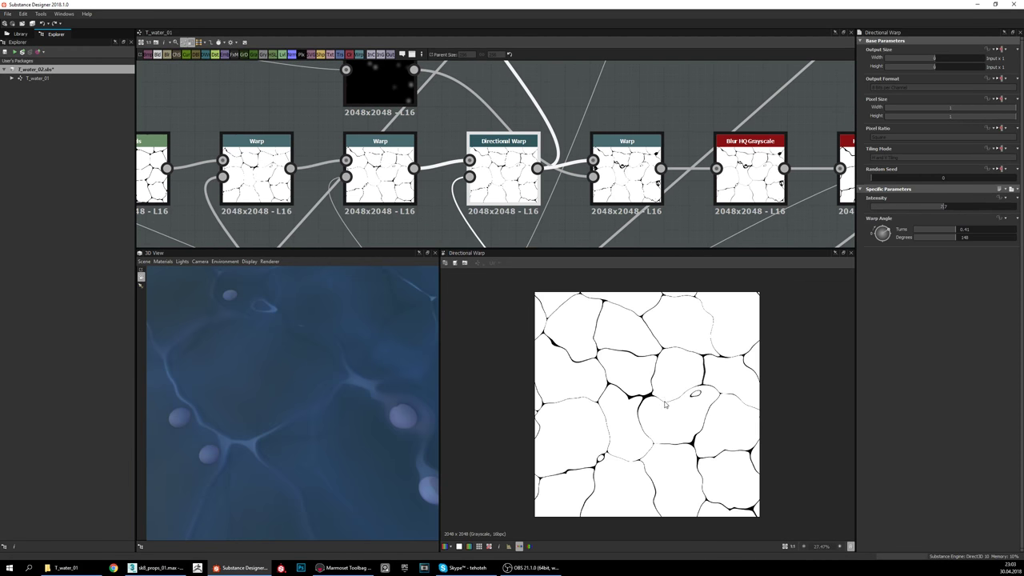
Step: Preview the Distance node fed by the Invert Grayscale node and examine its streaks around the lines up close
middle_drag(522, 72, 518, 206)
click(517, 140)
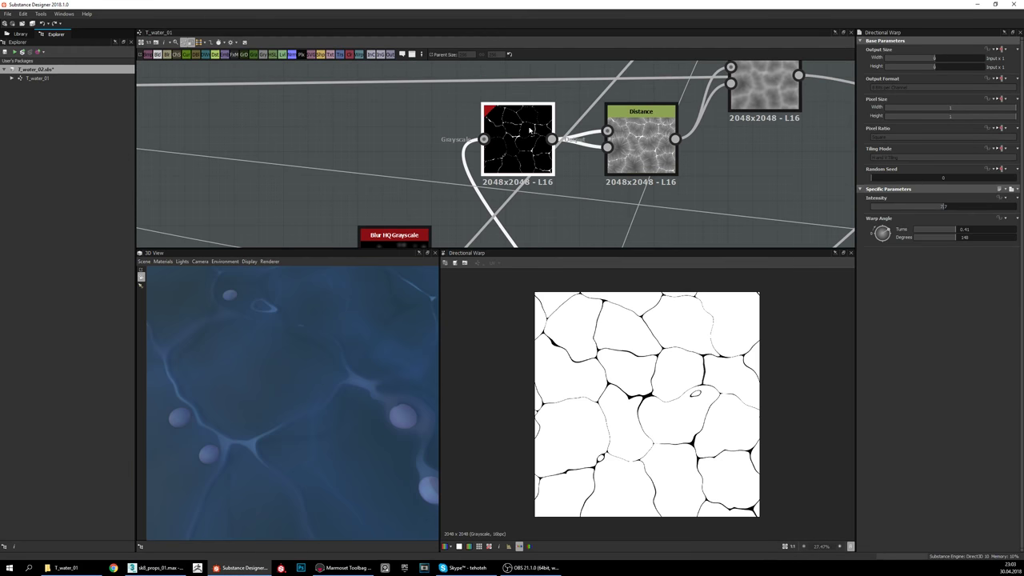
click(660, 132)
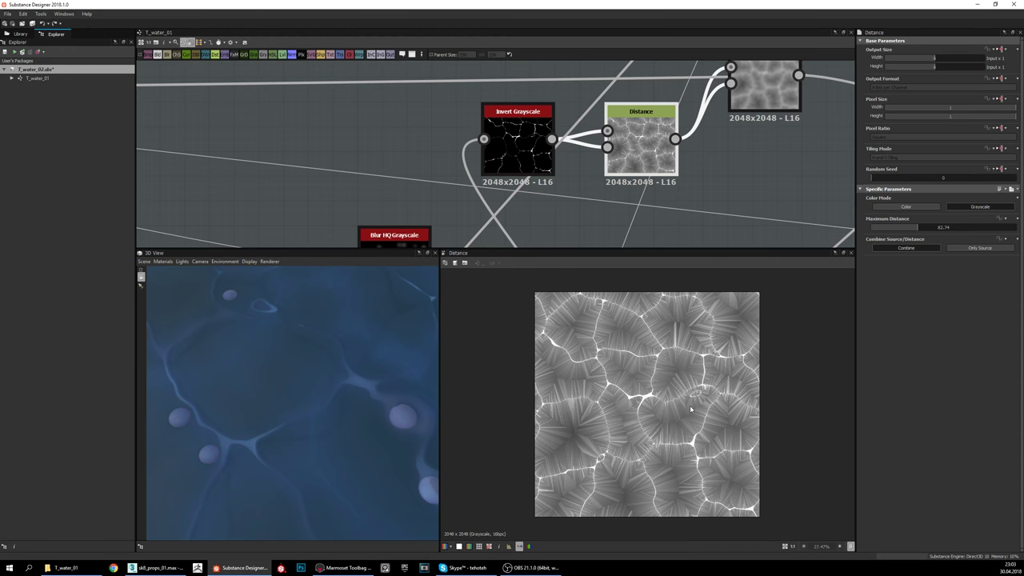
scroll(640, 412, up, 2)
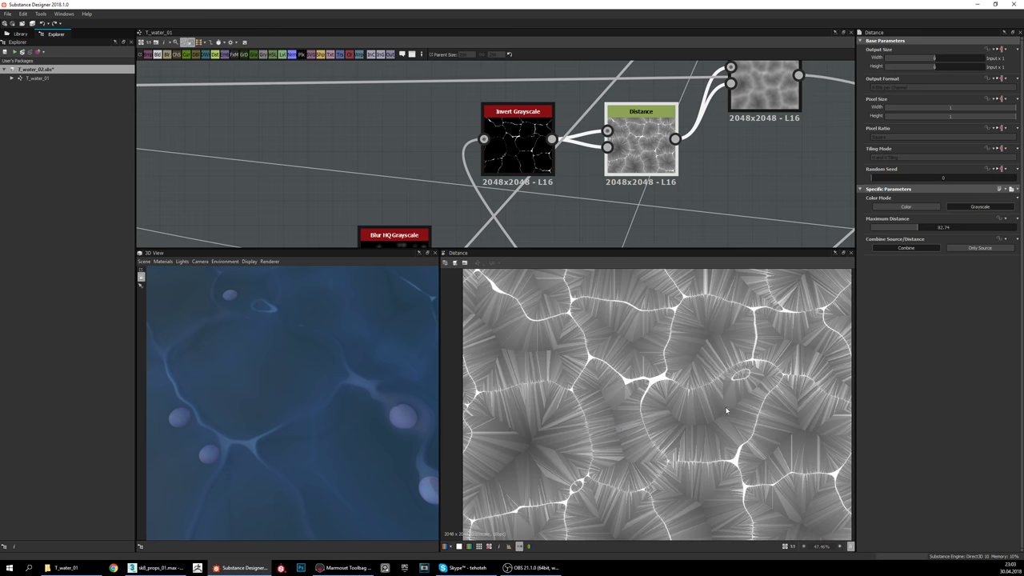
scroll(676, 408, up, 2)
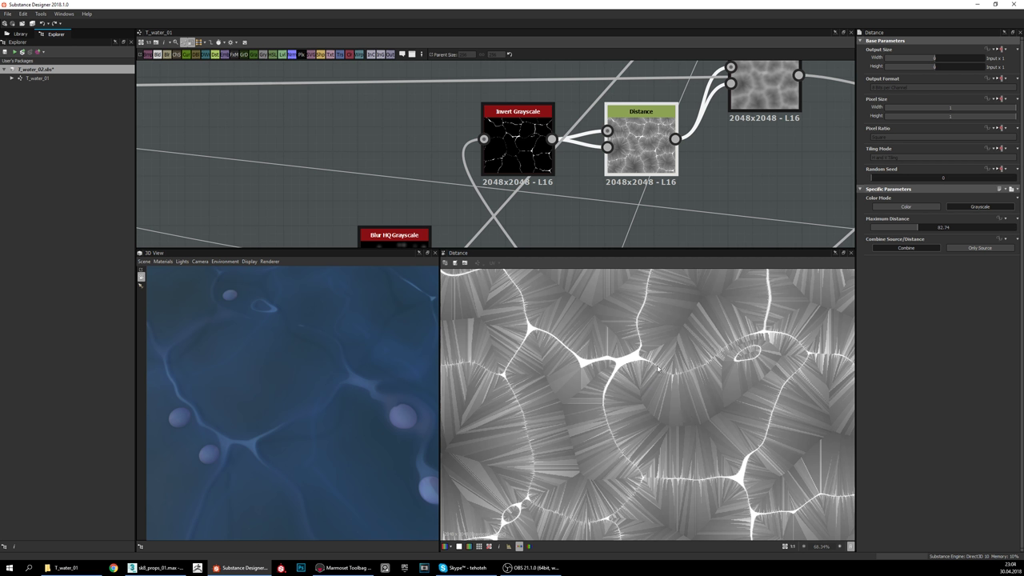
scroll(664, 374, up, 2)
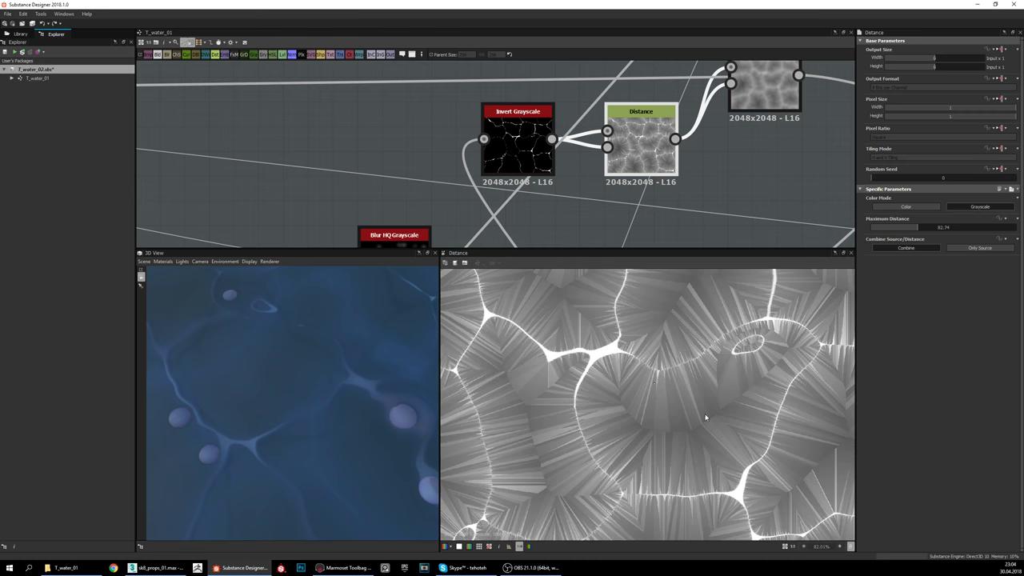
scroll(715, 422, down, 2)
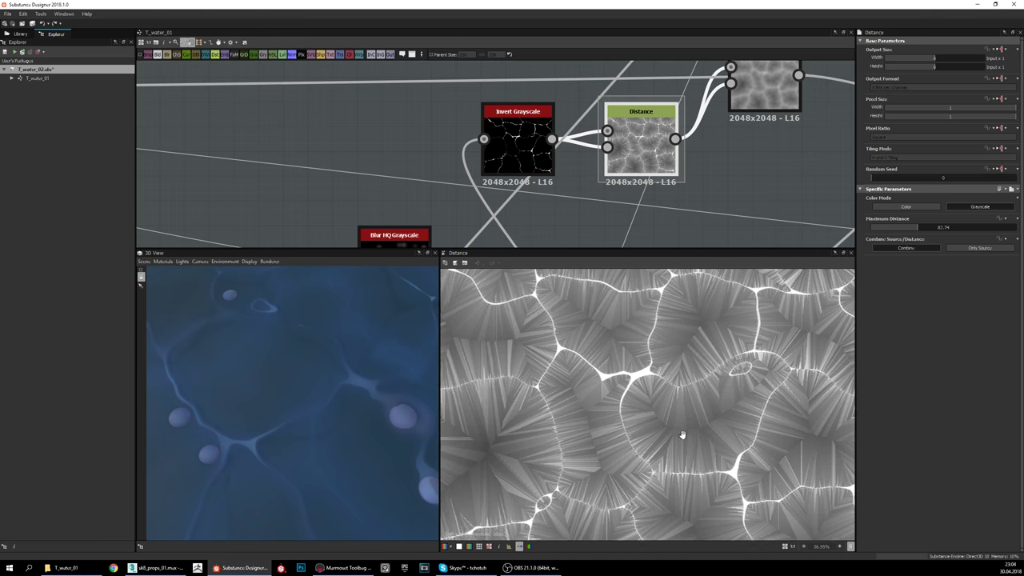
middle_drag(683, 434, 667, 471)
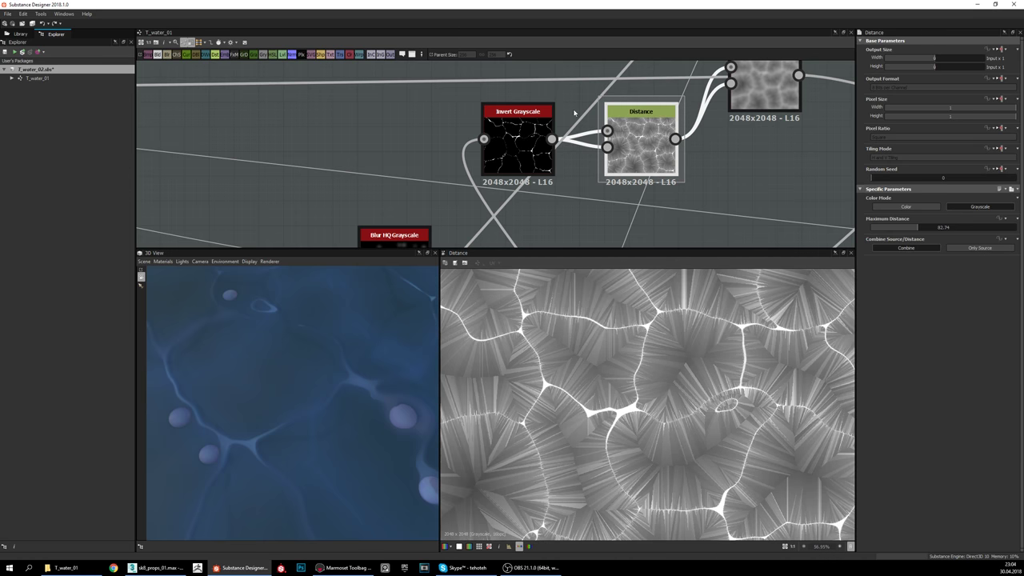
Step: Preview the Invert Grayscale node feeding Distance and examine its white lines up close
double_click(518, 140)
scroll(651, 347, up, 3)
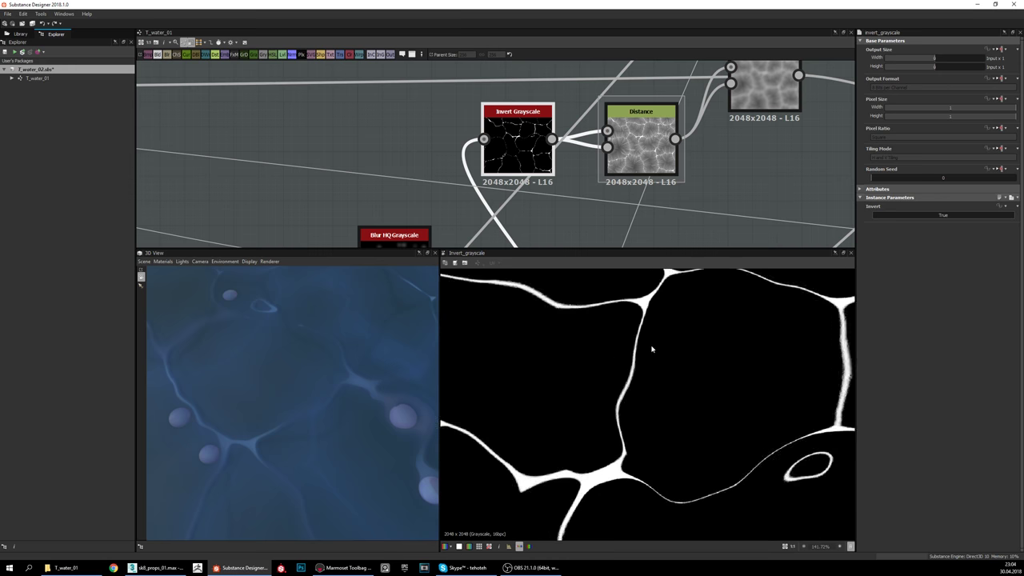
scroll(651, 350, down, 1)
middle_drag(673, 356, 734, 340)
scroll(698, 385, up, 2)
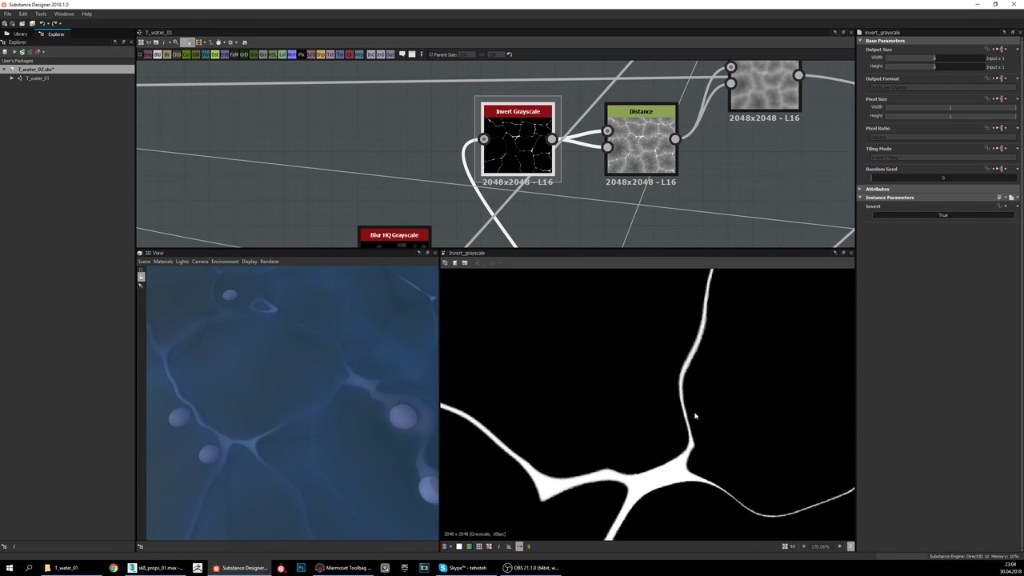
middle_drag(721, 393, 671, 491)
Step: Preview the Distance output again and view its gradient streaks across the whole texture
double_click(662, 160)
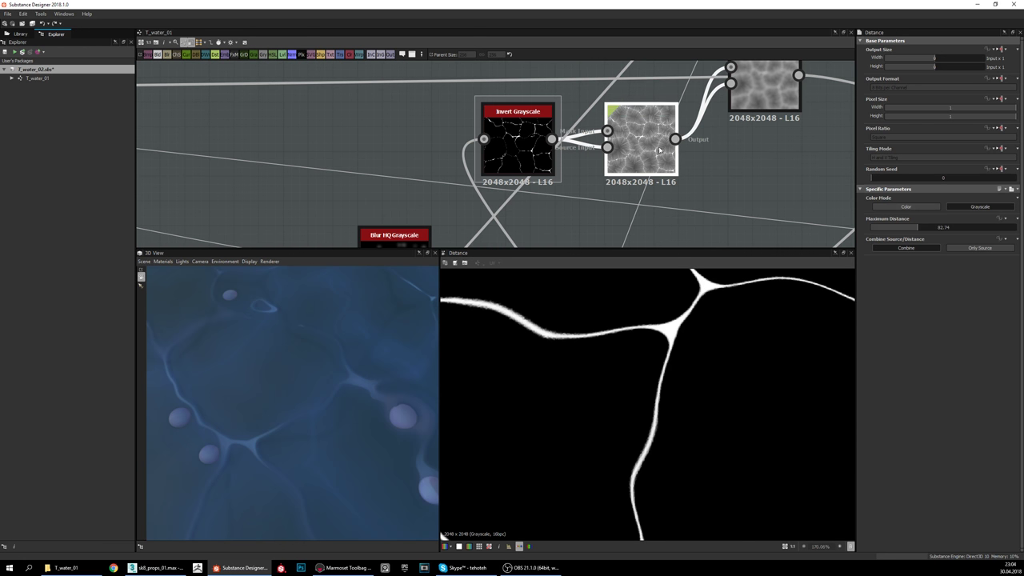
scroll(738, 340, down, 1)
scroll(738, 340, down, 10)
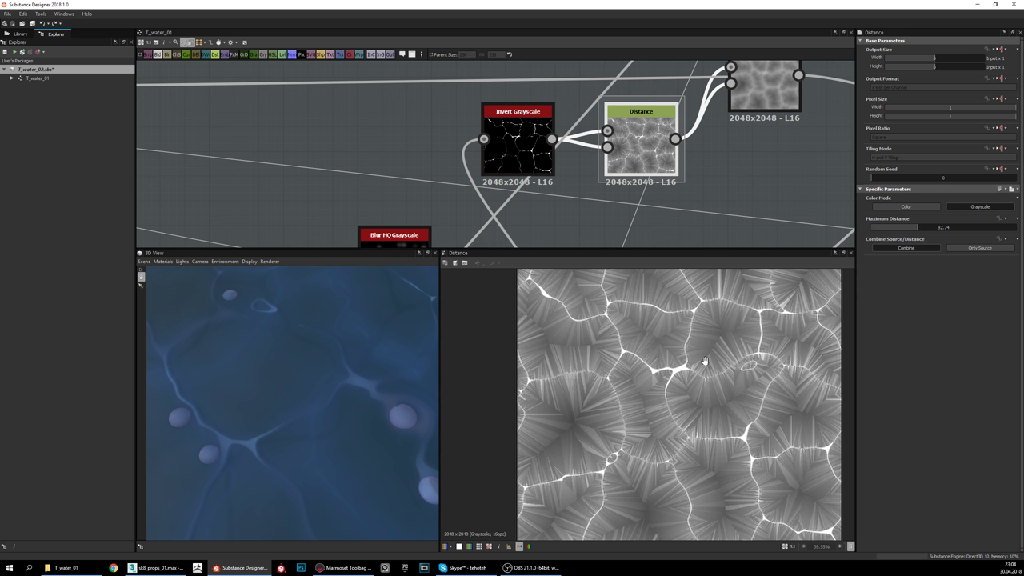
middle_drag(715, 360, 672, 367)
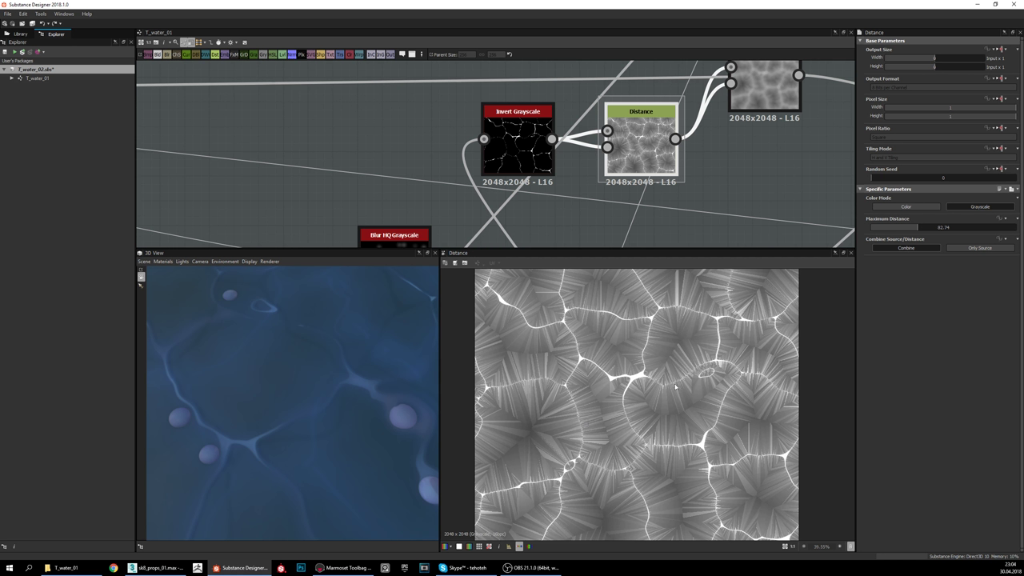
Step: Add a Flood Fill node to the graph near the Distance node
middle_drag(736, 170, 688, 179)
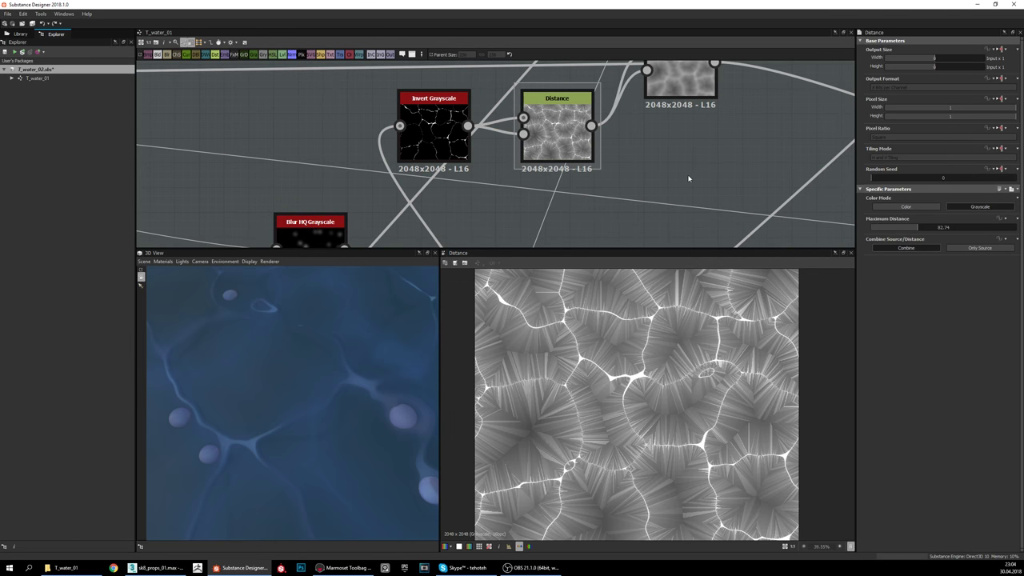
key(space)
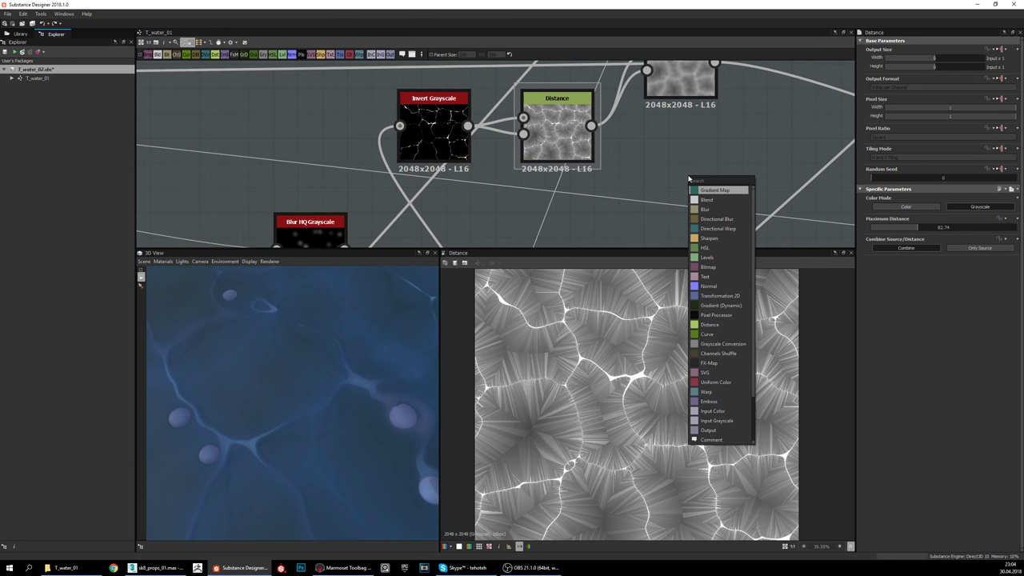
text(flood)
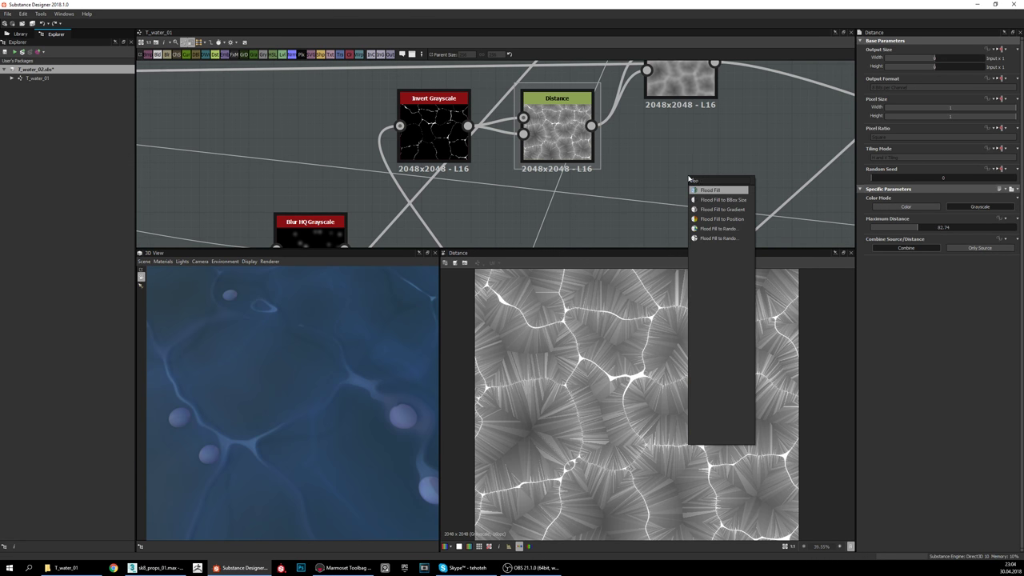
key(Return)
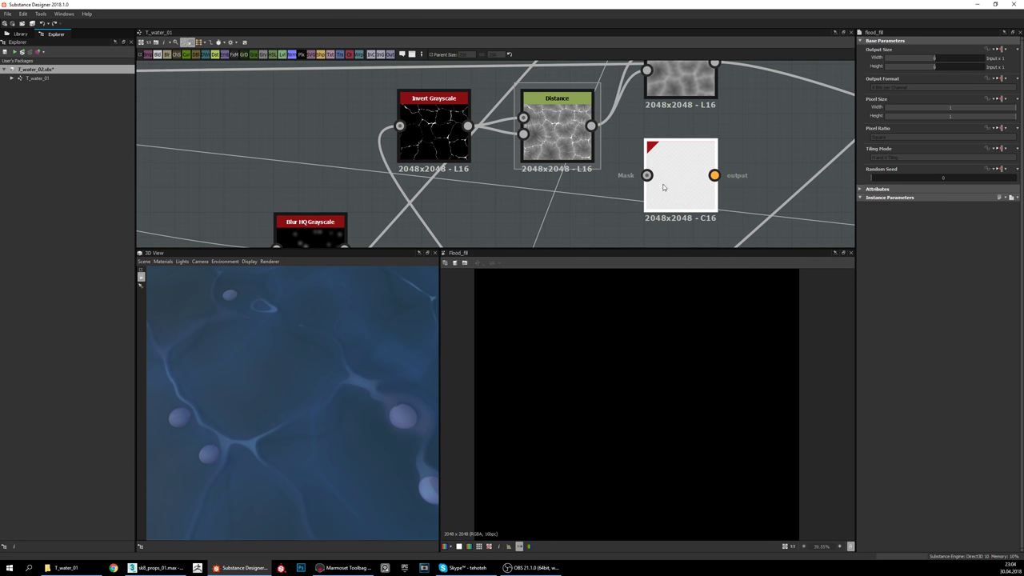
middle_drag(657, 181, 705, 162)
right_click(655, 212)
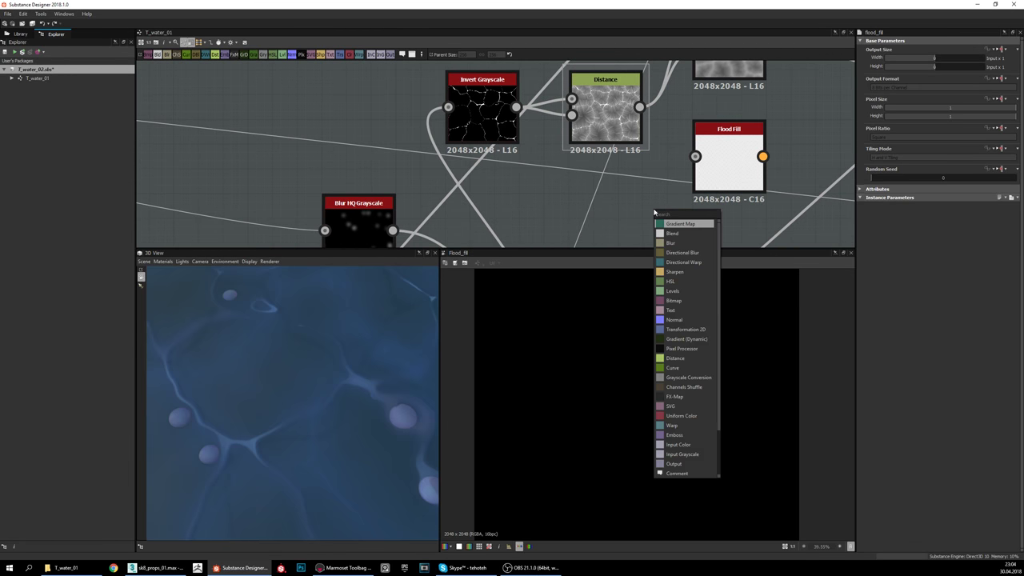
text(inv)
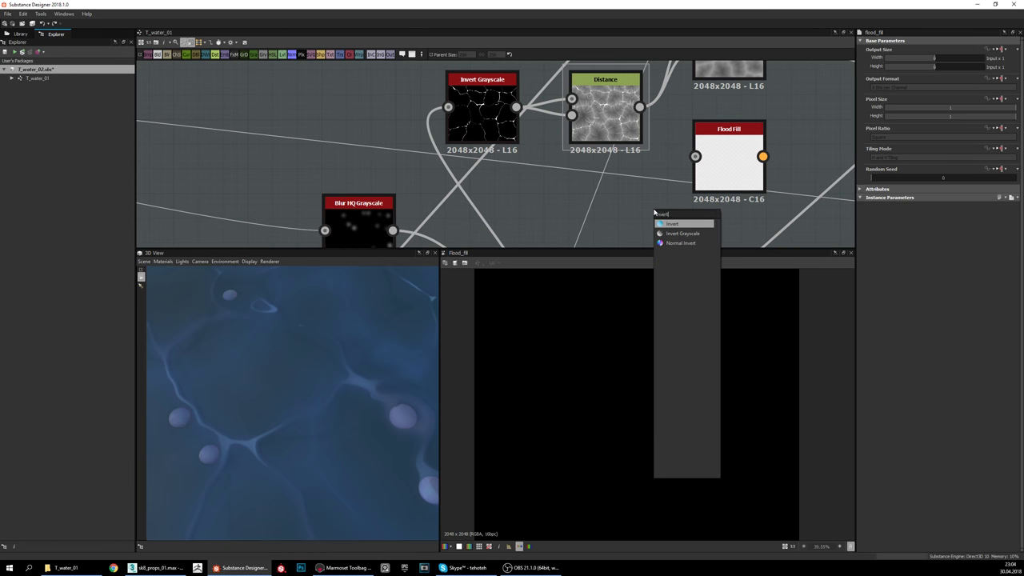
text(ert)
key(Return)
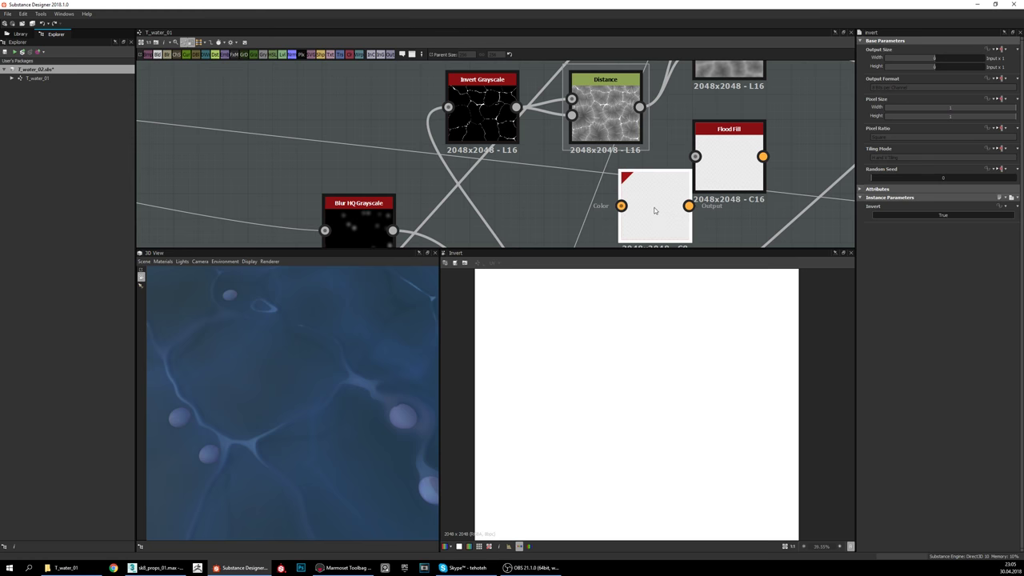
drag(621, 205, 516, 107)
key(Delete)
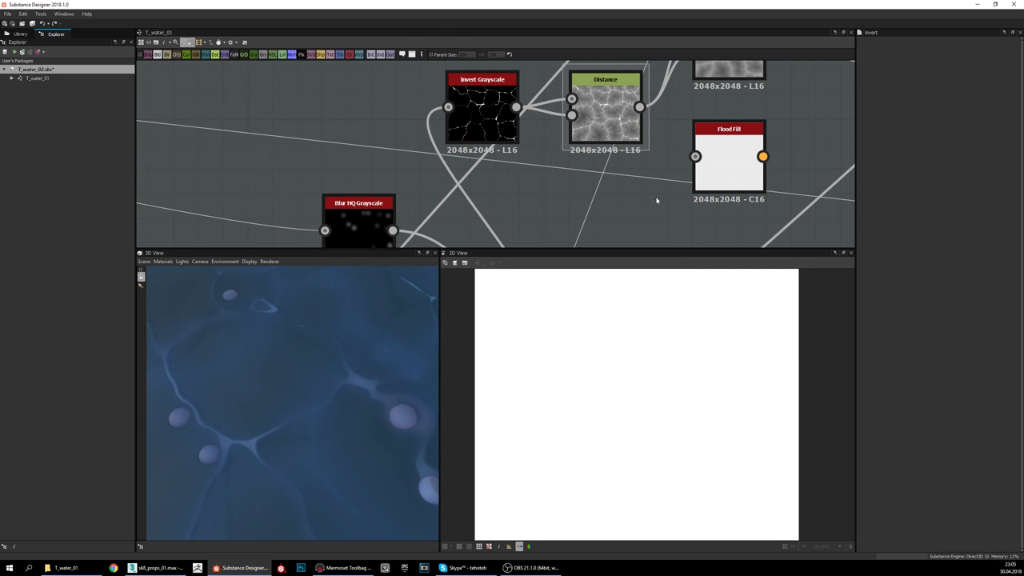
Step: Add a second Invert Grayscale node fed by the existing one and connect its output to the Flood Fill node's Mask input
key(space)
text(invert)
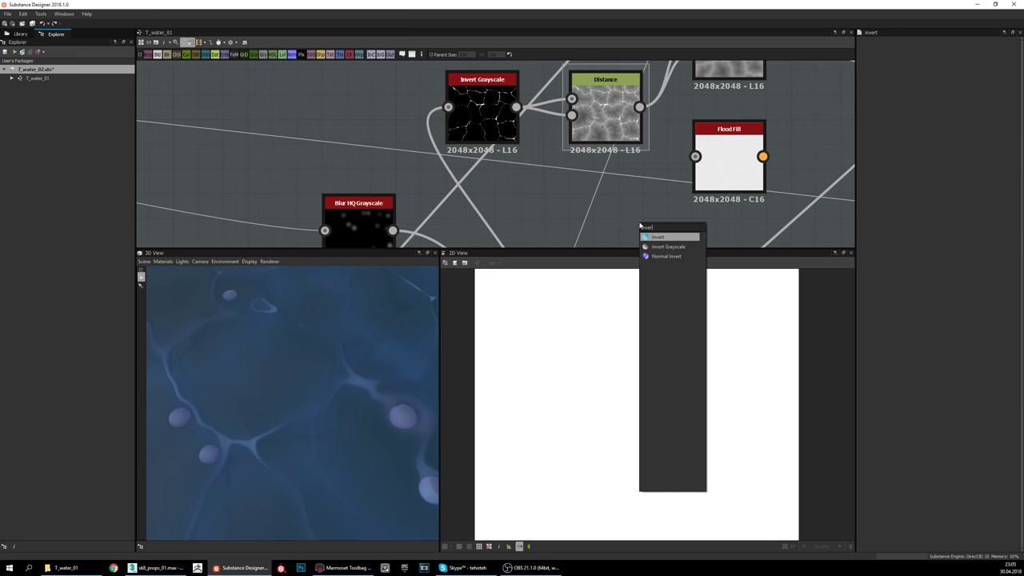
key(Down)
key(Return)
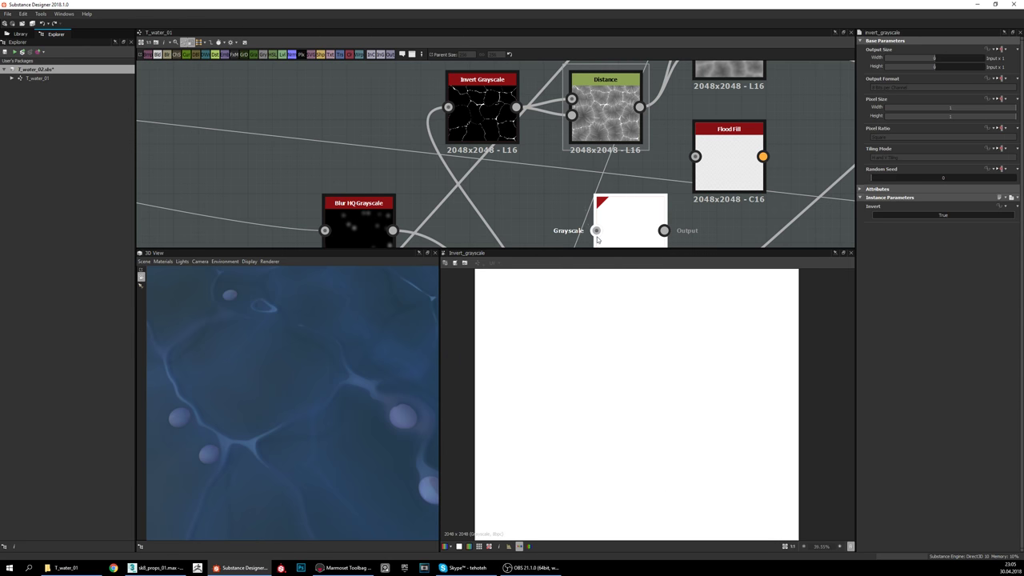
drag(596, 231, 517, 106)
middle_drag(624, 133, 594, 81)
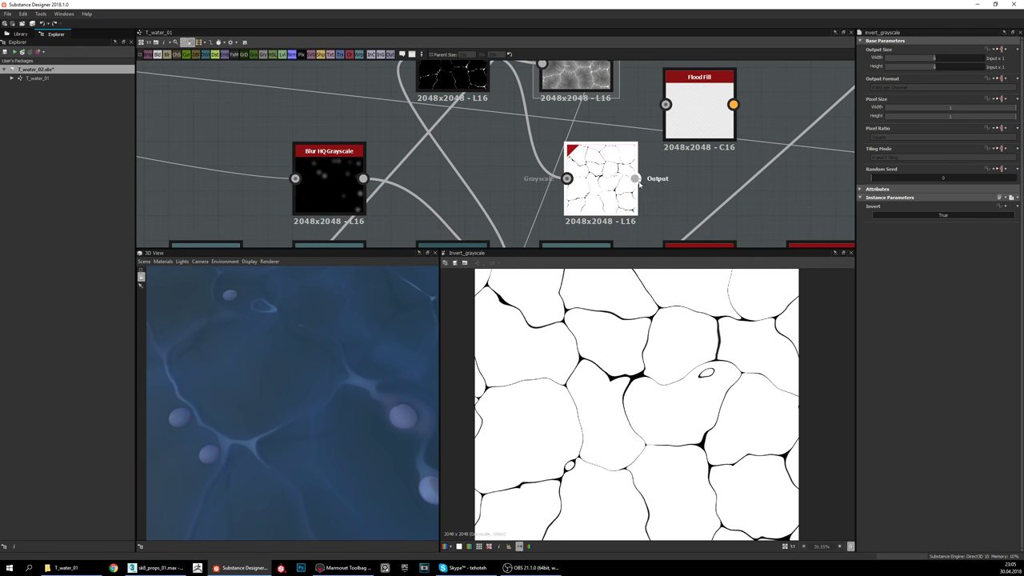
drag(635, 179, 673, 104)
middle_drag(691, 126, 664, 172)
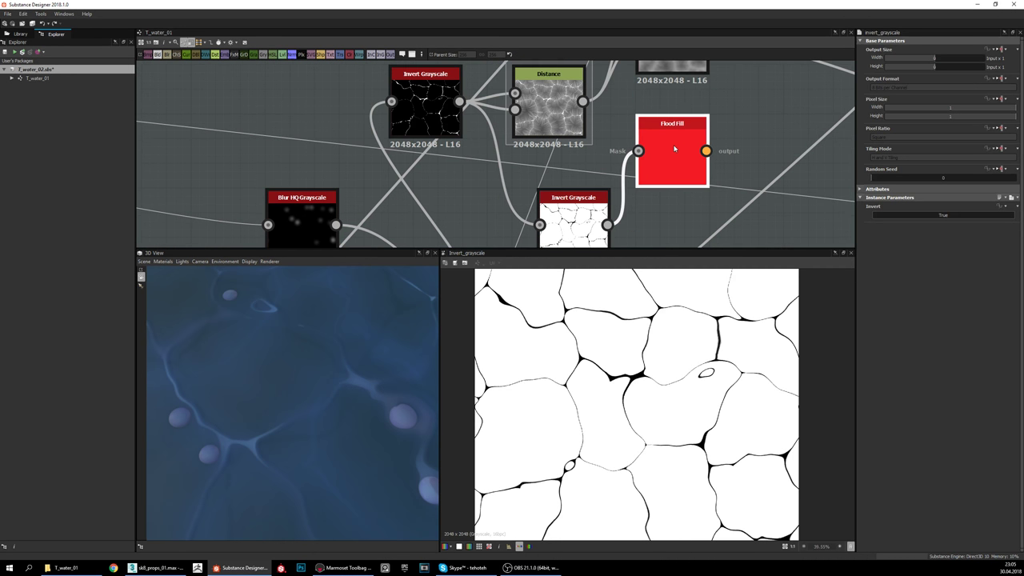
Step: Preview the Flood Fill output and examine the coloured cells up close, especially around the small oval shape inside the large cell
double_click(664, 173)
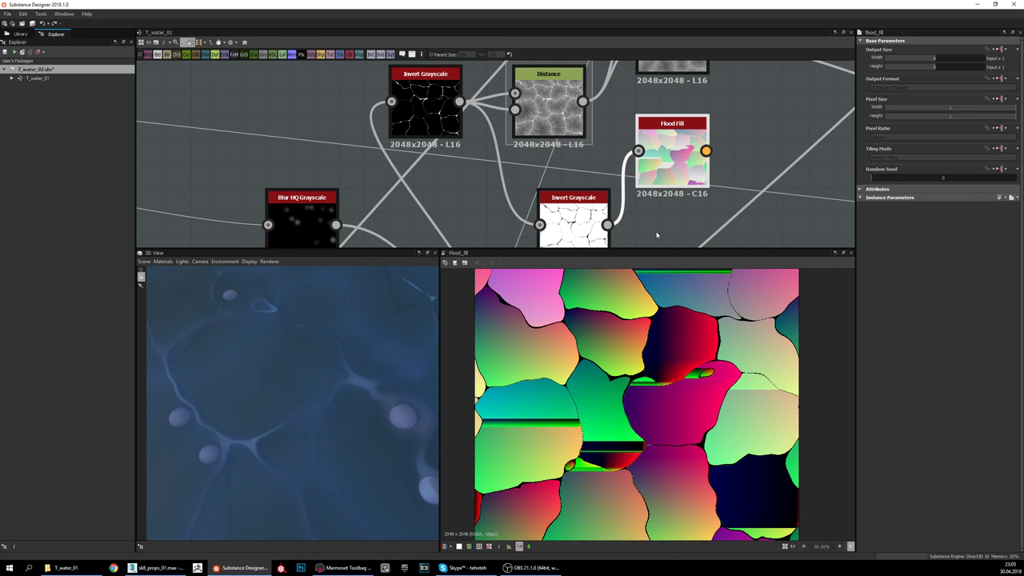
middle_drag(627, 187, 629, 171)
scroll(654, 380, up, 2)
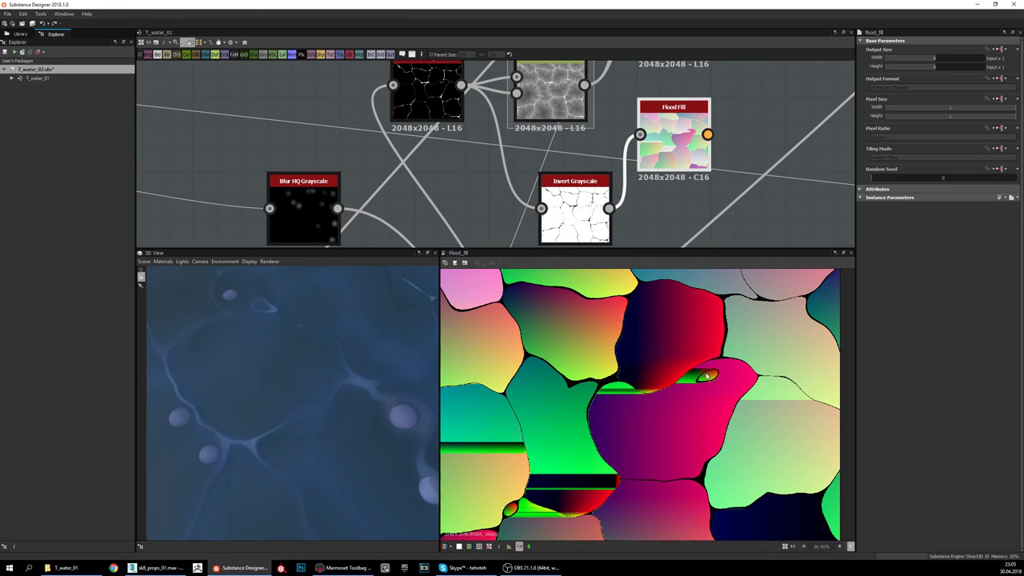
middle_drag(653, 380, 701, 332)
middle_drag(695, 373, 637, 401)
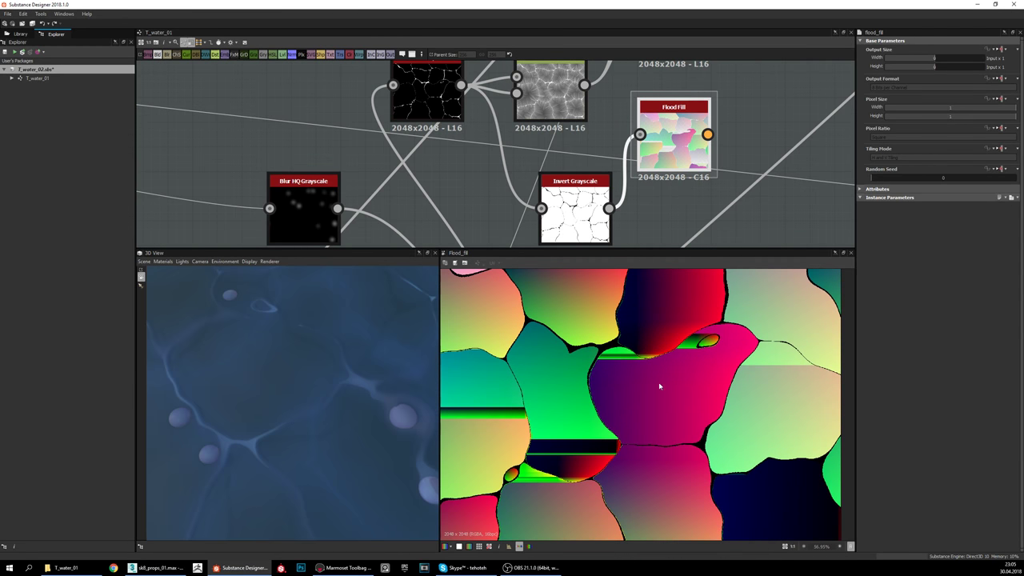
scroll(707, 344, up, 3)
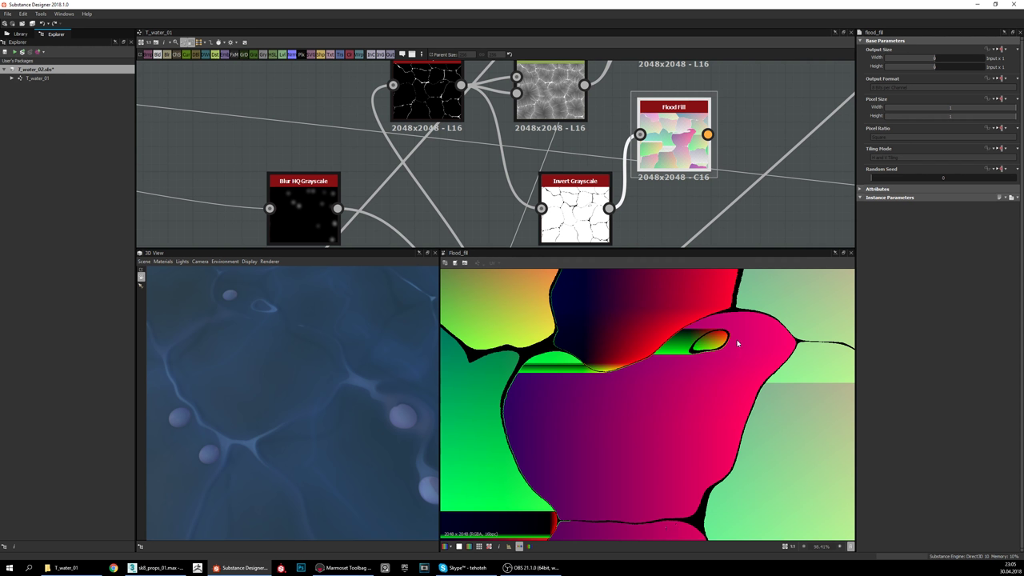
middle_drag(715, 407, 767, 434)
scroll(767, 434, down, 2)
middle_drag(674, 435, 717, 357)
middle_drag(626, 455, 732, 400)
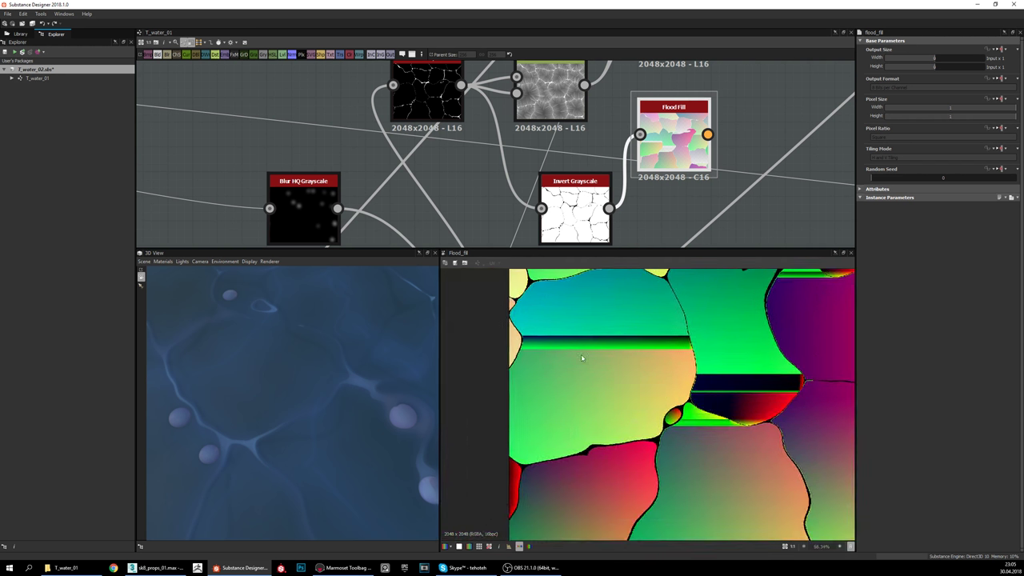
Step: Examine the horizontal bands crossing the Flood Fill cells and view the whole texture
middle_drag(600, 360, 588, 395)
scroll(677, 386, down, 3)
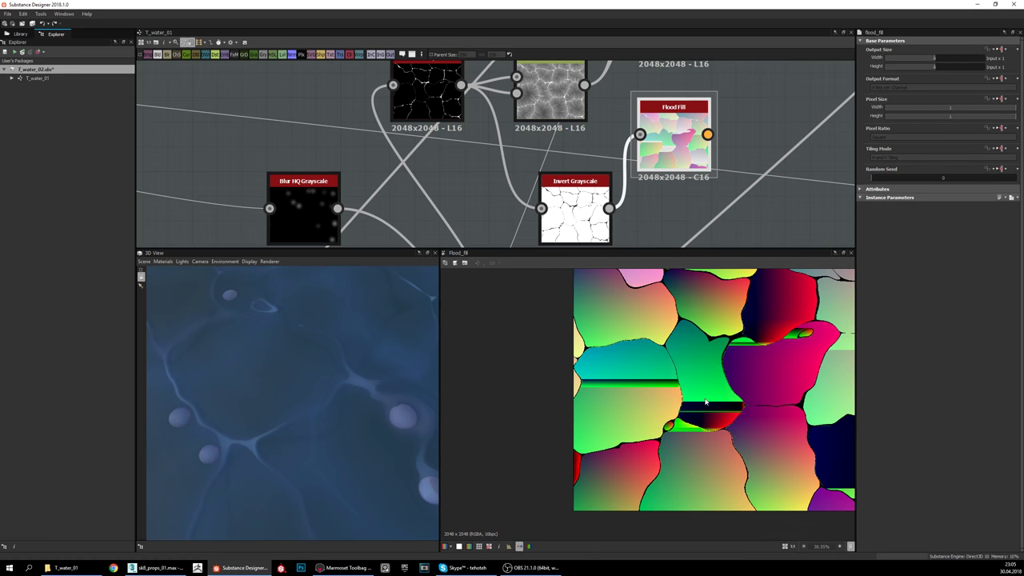
middle_drag(768, 358, 652, 435)
scroll(665, 448, up, 1)
middle_drag(686, 469, 742, 393)
scroll(716, 408, up, 1)
middle_drag(606, 361, 629, 419)
middle_drag(517, 392, 504, 466)
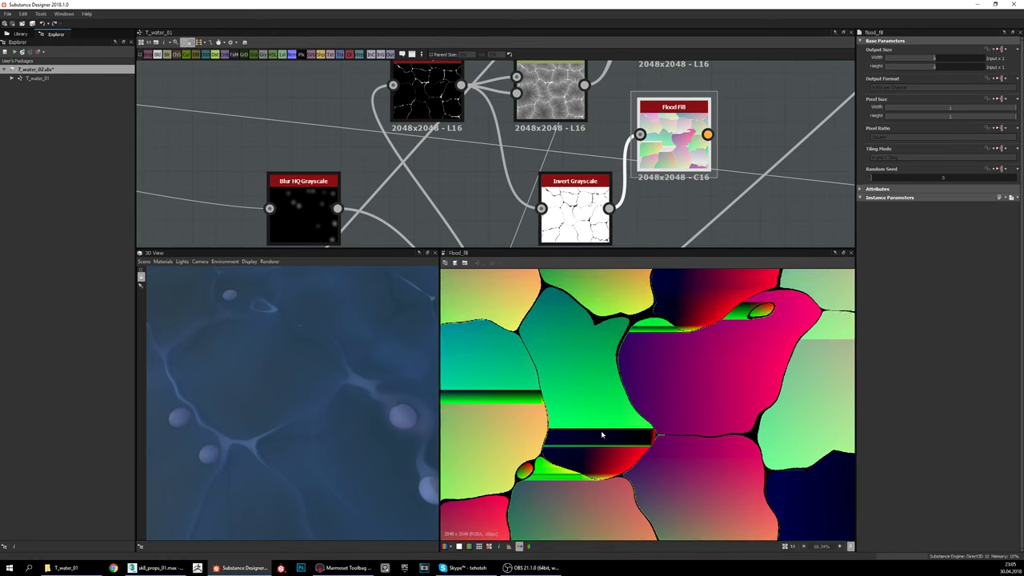
key(f)
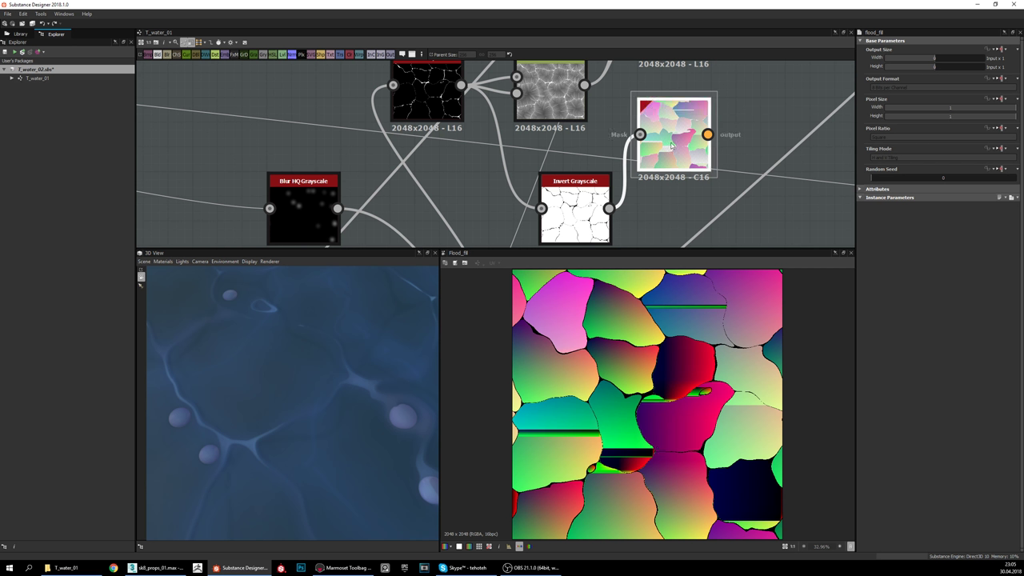
Step: Delete the Flood Fill node and the extra Invert Grayscale node that feeds it
key(Delete)
double_click(596, 210)
key(Delete)
middle_drag(633, 119, 653, 198)
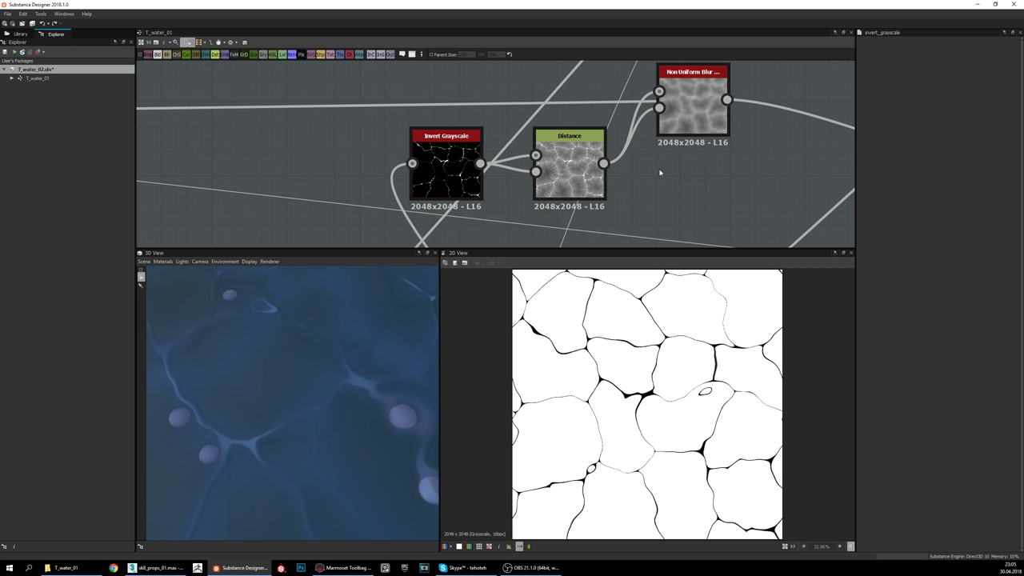
Step: Move the Non Uniform Blur Grayscale node slightly higher above the Distance node
middle_drag(676, 173, 584, 203)
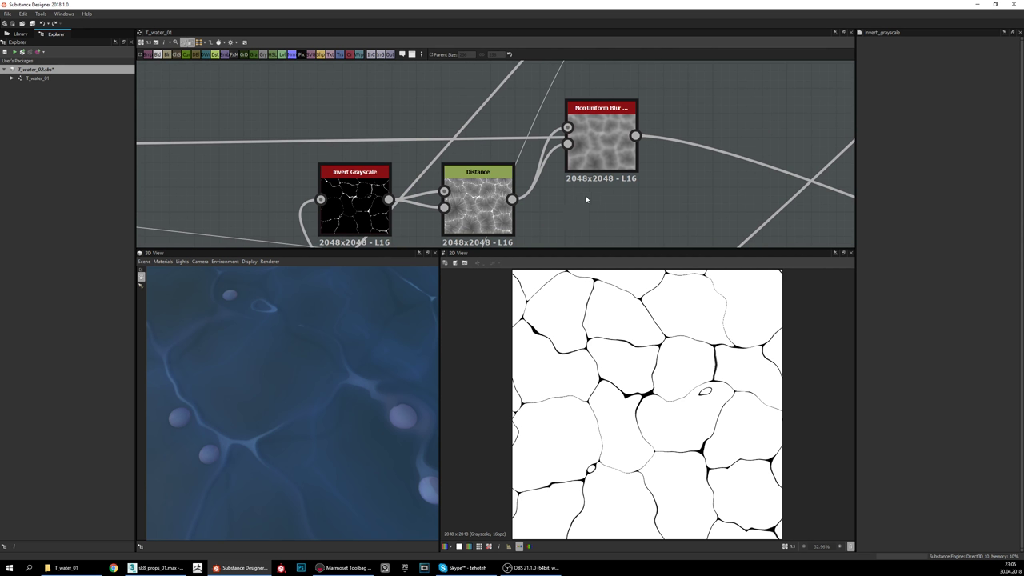
drag(600, 146, 600, 135)
middle_drag(584, 214, 609, 186)
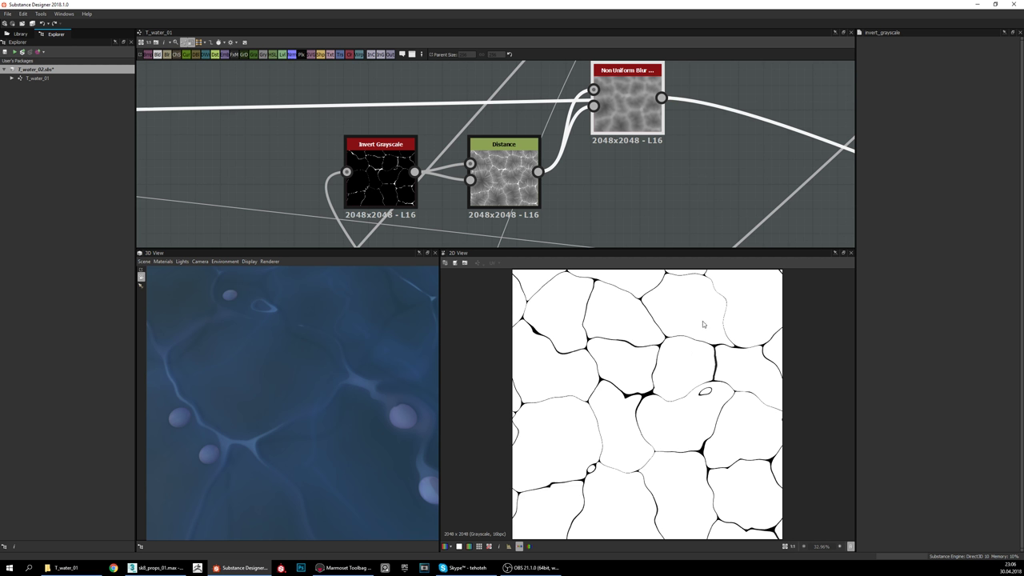
middle_drag(680, 152, 646, 184)
middle_drag(722, 146, 665, 145)
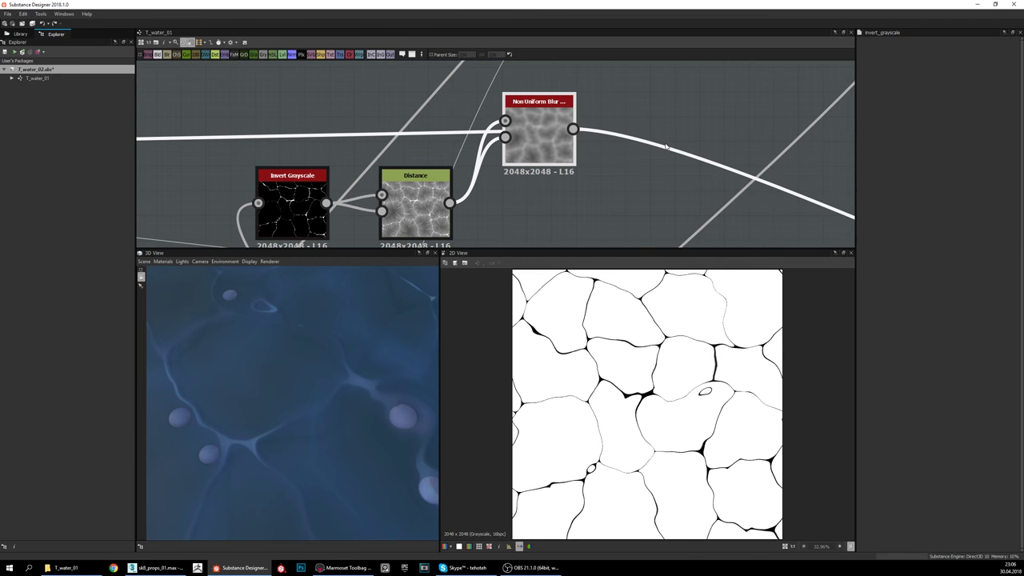
Step: Preview the Distance output and compare it with the Non Uniform Blur Grayscale output, examining the softened cell gradients
double_click(432, 192)
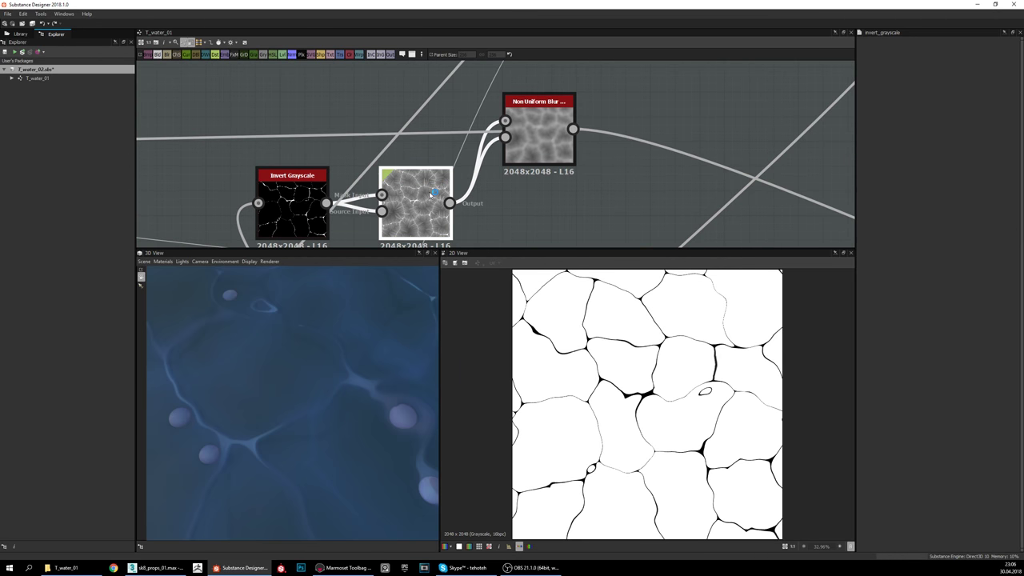
scroll(663, 371, up, 2)
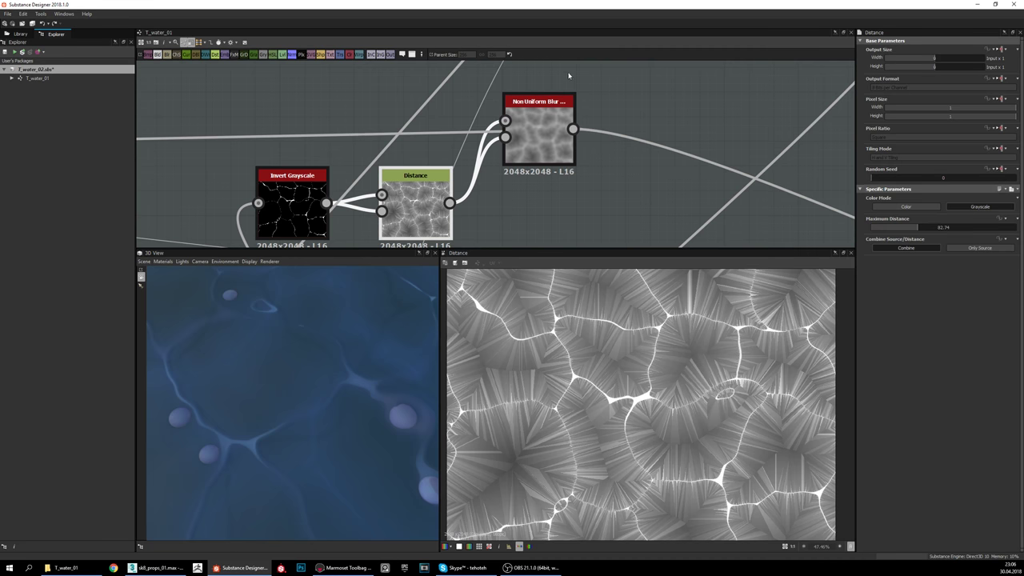
middle_drag(606, 85, 616, 93)
double_click(550, 140)
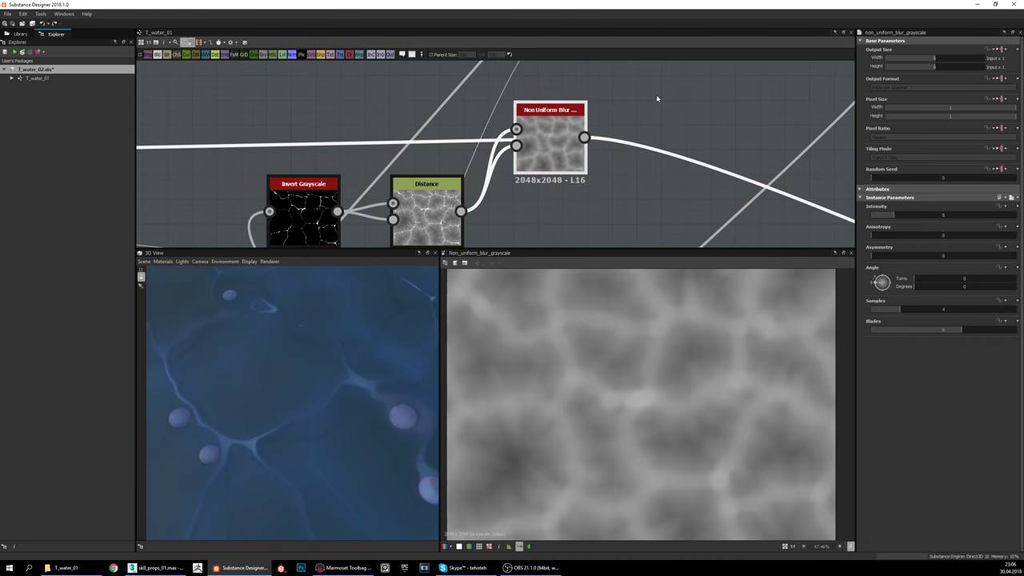
scroll(639, 385, up, 1)
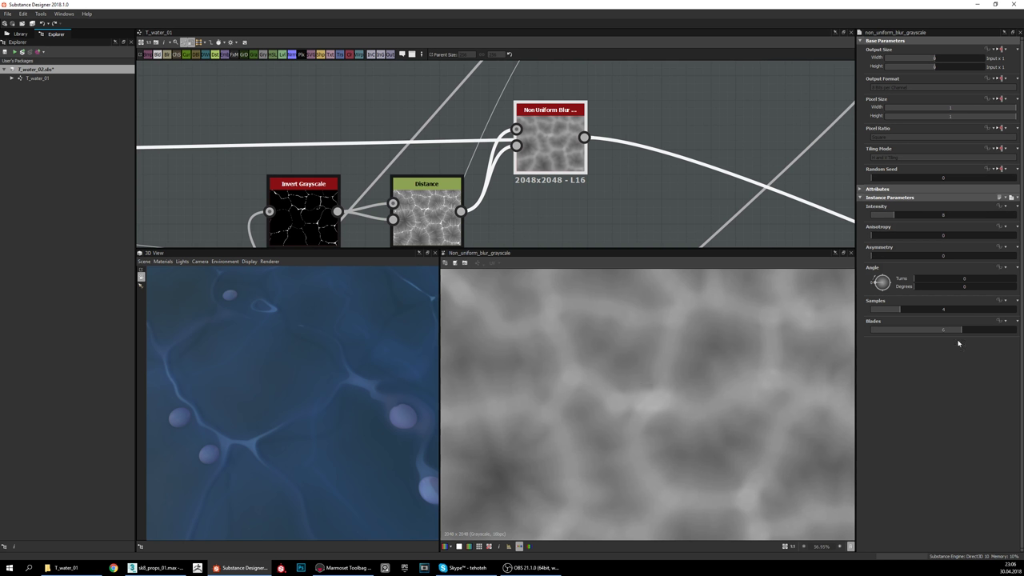
scroll(647, 408, down, 2)
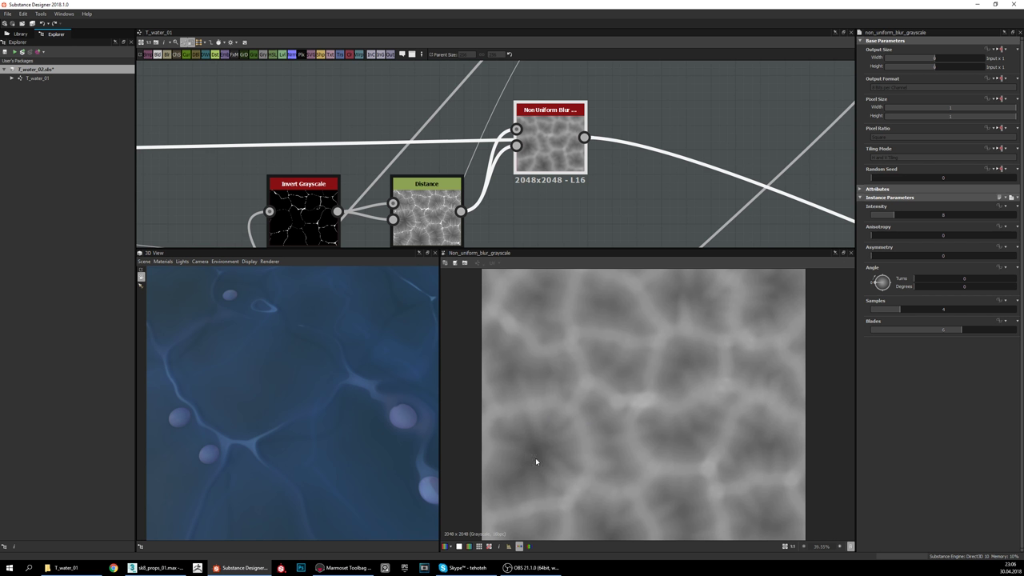
middle_drag(664, 148, 616, 102)
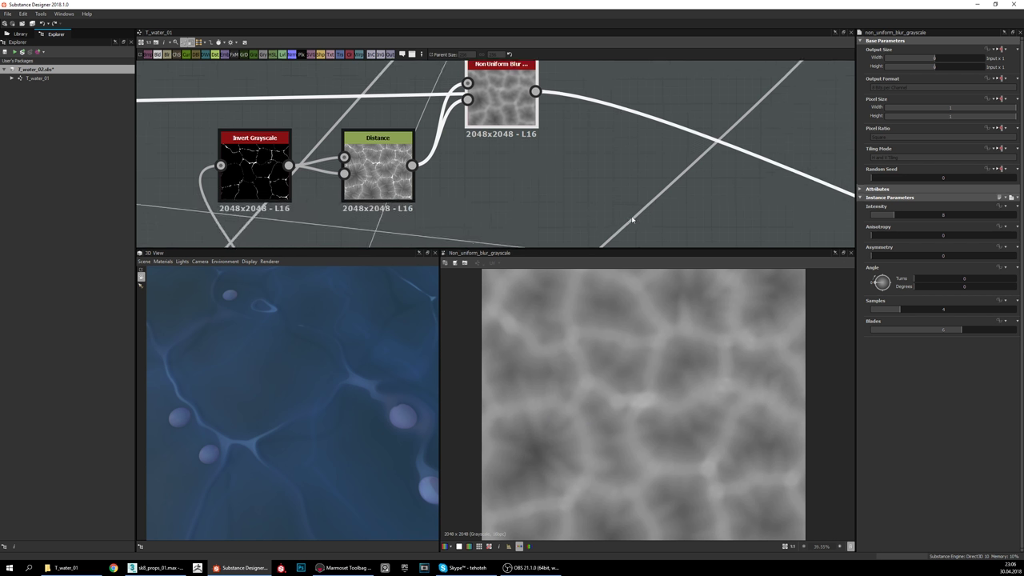
scroll(680, 436, down, 1)
scroll(564, 438, up, 2)
middle_drag(564, 439, 667, 404)
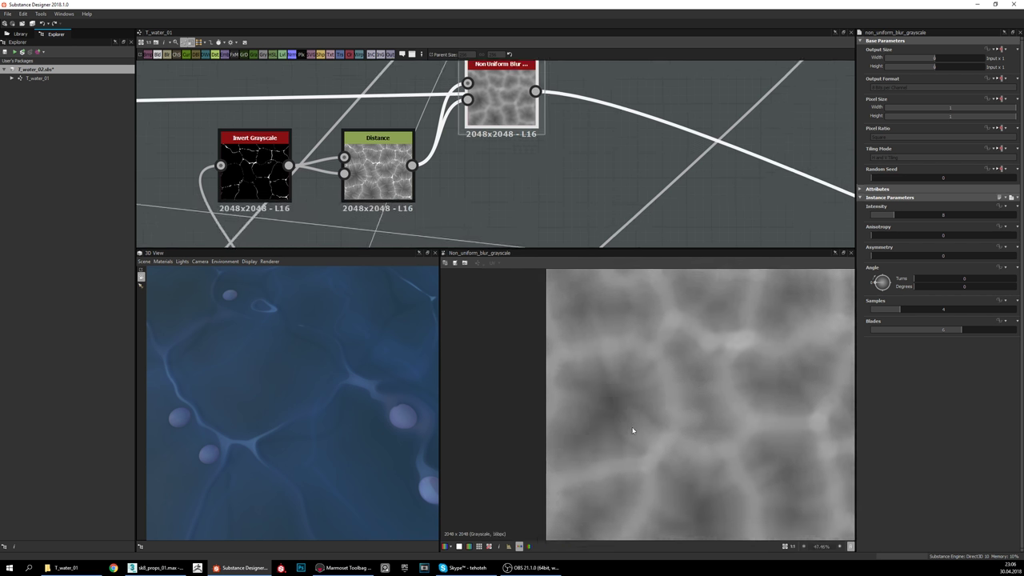
Step: Inspect the height of the water lines and bubbles on the 3D surface from low and high angles
mouse_move(306, 341)
mouse_down()
mouse_move(295, 323)
mouse_move(257, 337)
mouse_move(298, 356)
mouse_move(279, 346)
mouse_move(290, 352)
mouse_move(288, 326)
mouse_move(295, 344)
mouse_move(307, 340)
mouse_move(301, 332)
mouse_move(316, 347)
mouse_up()
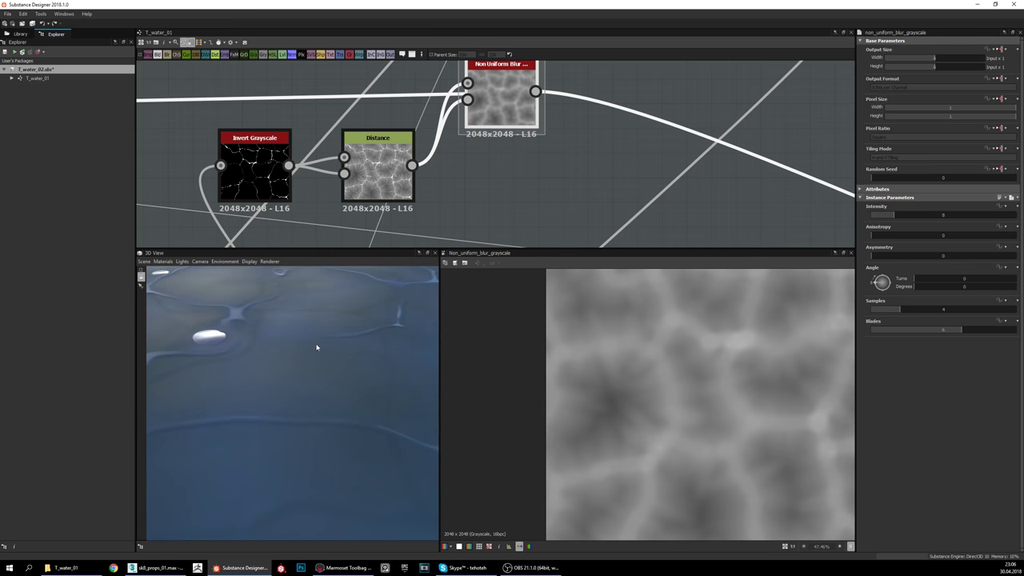
drag(264, 319, 265, 297)
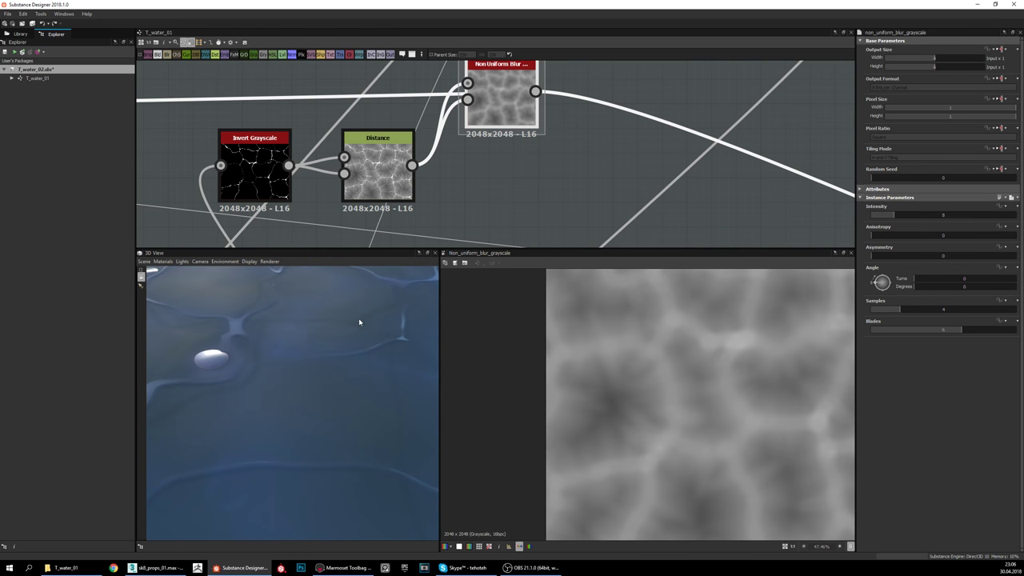
drag(359, 322, 344, 400)
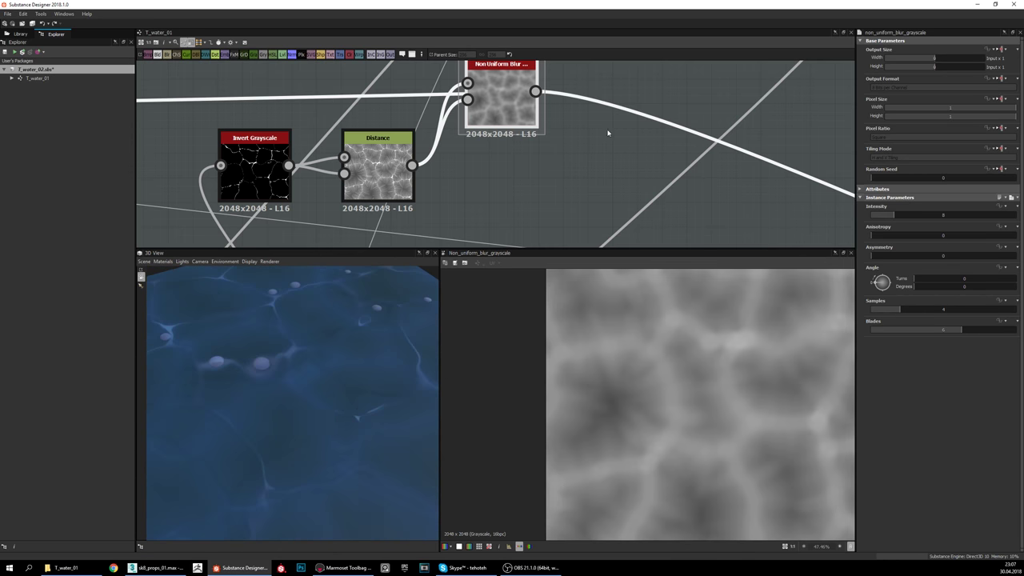
middle_drag(608, 134, 531, 155)
drag(332, 389, 410, 364)
Step: Preview the first Height Blend node, fed by the Non Uniform Blur output, and examine its blended line height
middle_drag(678, 111, 604, 107)
scroll(676, 169, down, 5)
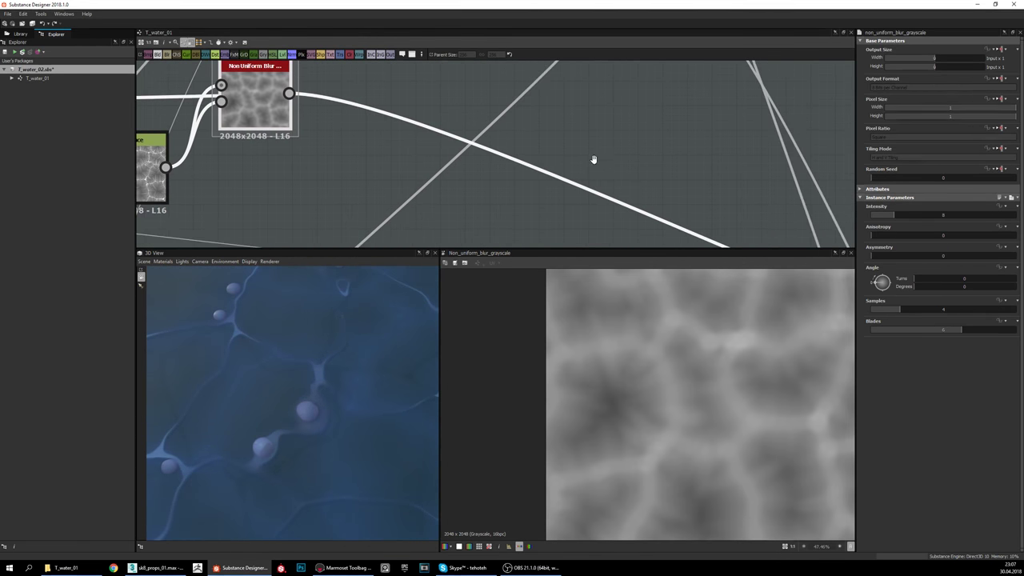
middle_drag(735, 184, 587, 150)
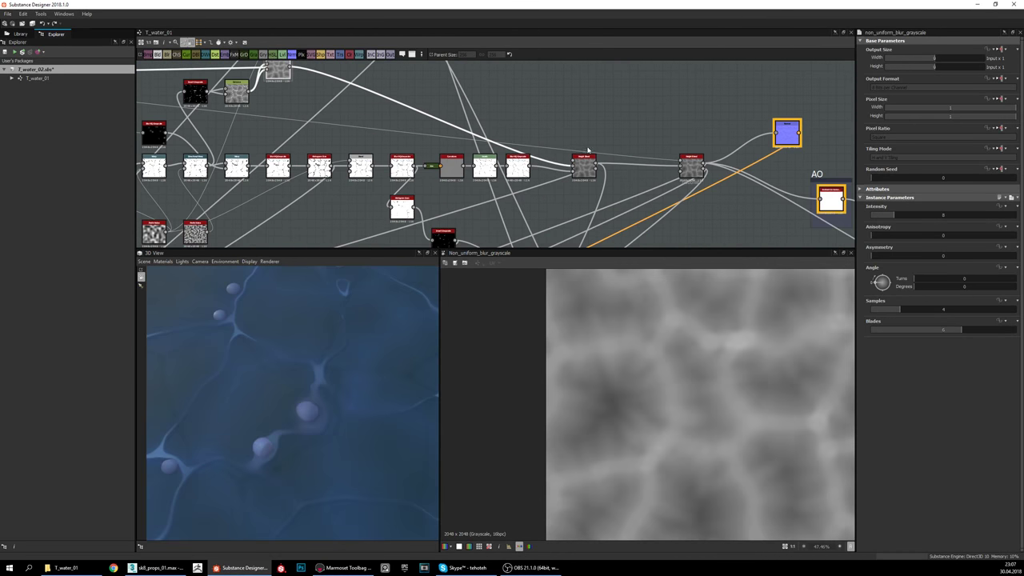
scroll(587, 150, up, 3)
double_click(583, 177)
scroll(741, 385, up, 3)
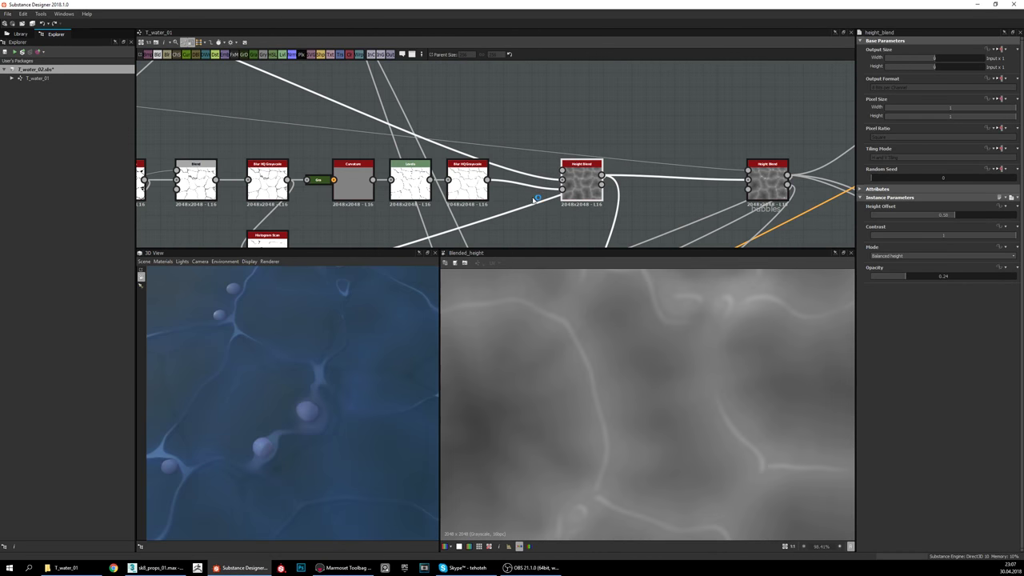
scroll(608, 392, up, 2)
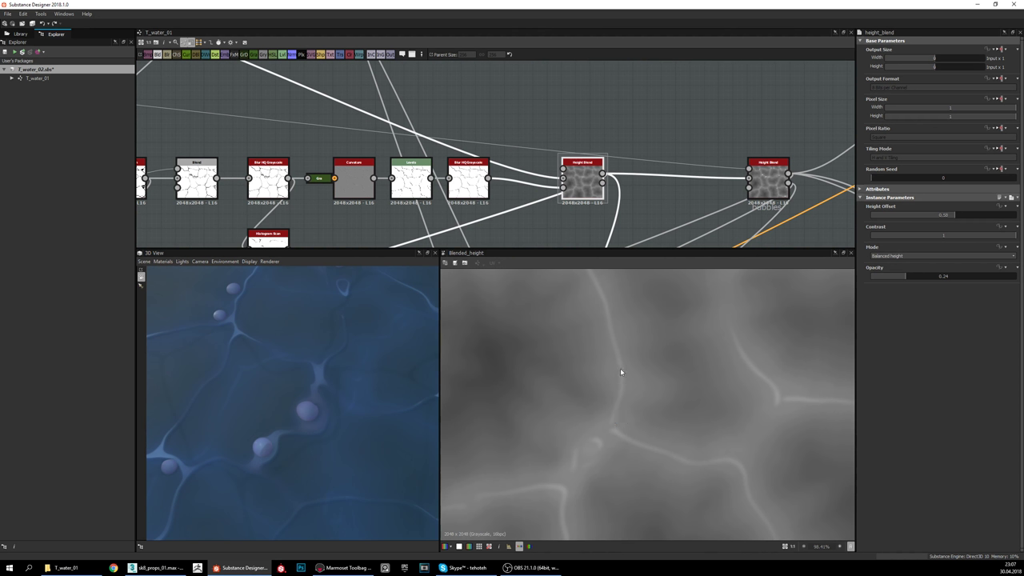
scroll(598, 376, down, 2)
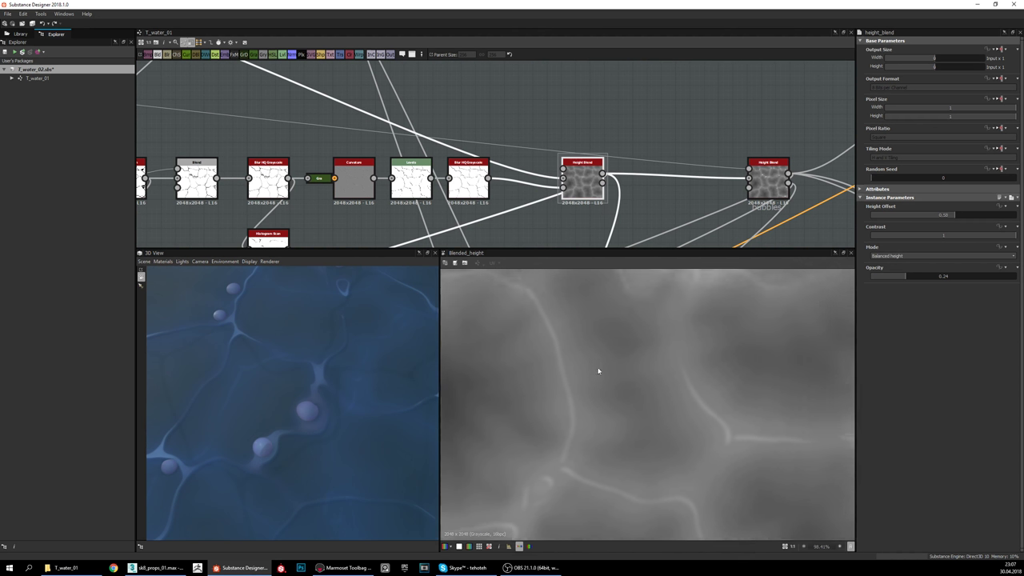
middle_drag(644, 425, 613, 414)
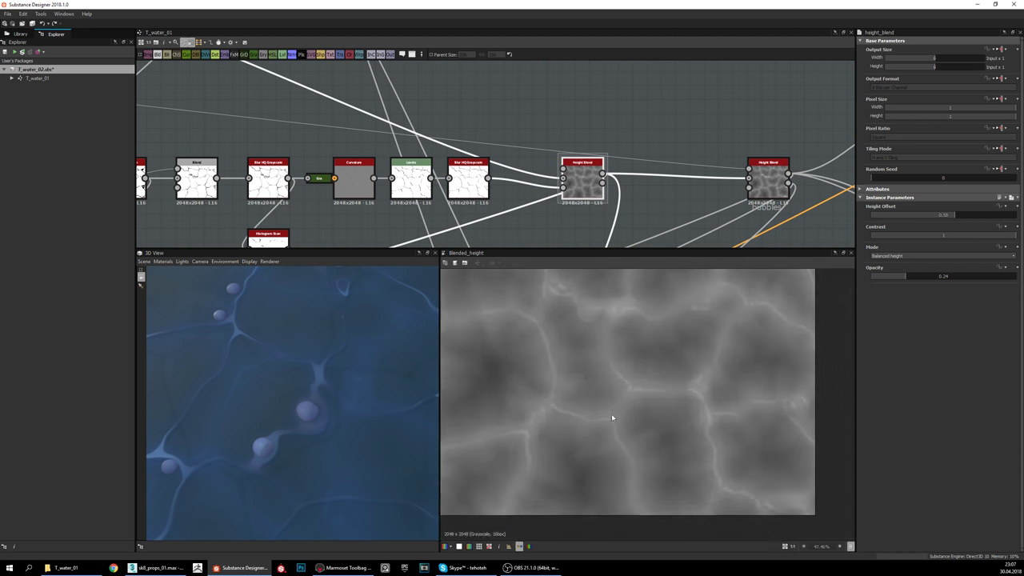
Step: Preview the second Height Blend node, labelled bubbles, and examine how the bubbles sit on the whole height texture
middle_drag(705, 158, 619, 144)
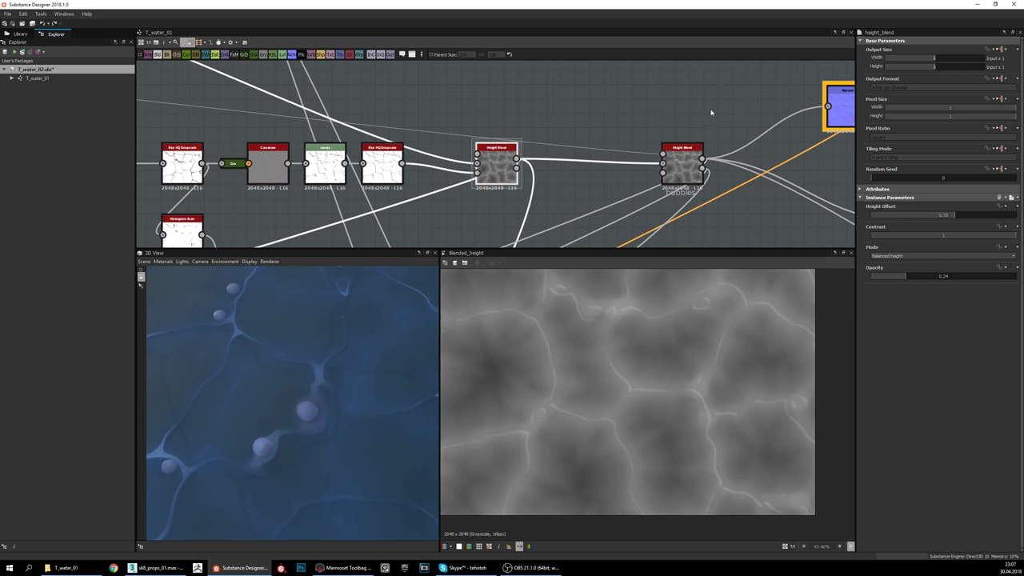
double_click(685, 159)
middle_drag(567, 382, 581, 417)
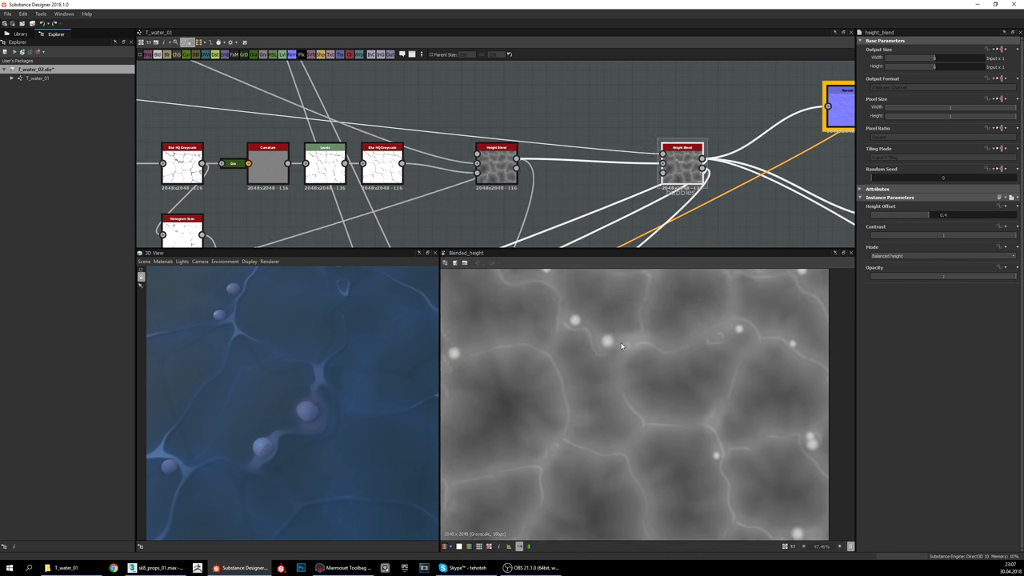
scroll(678, 150, up, 3)
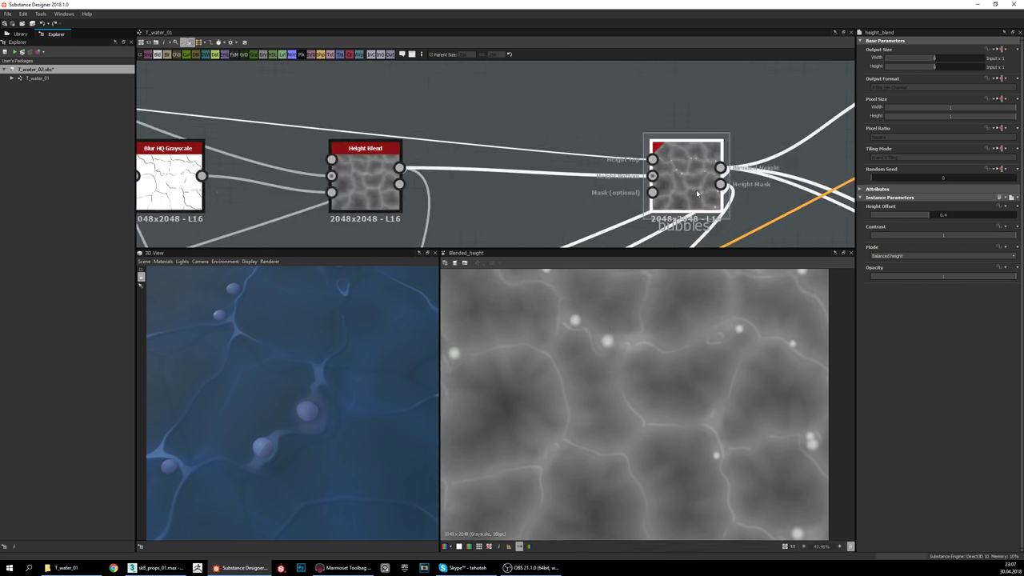
scroll(696, 193, down, 3)
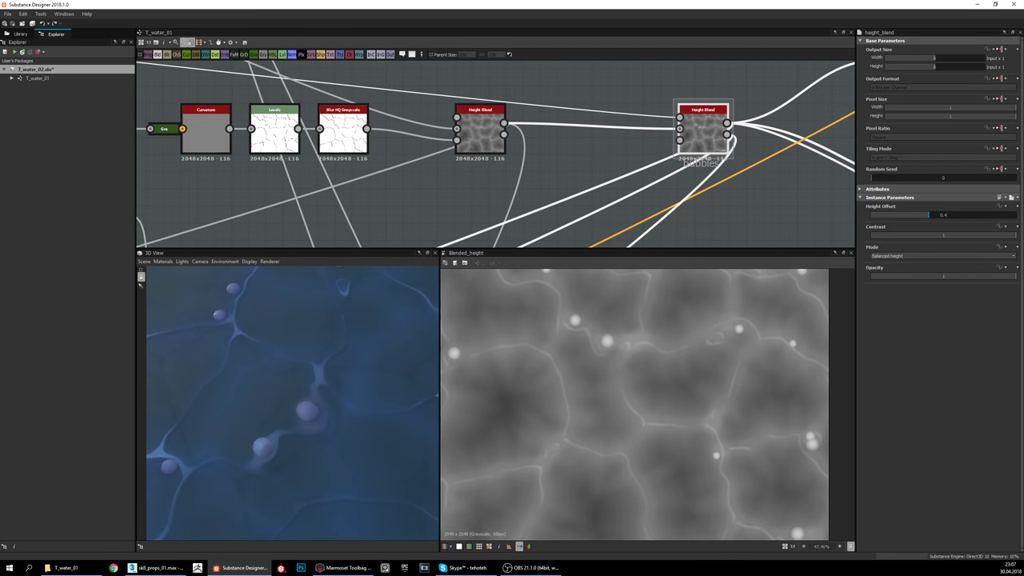
scroll(604, 369, down, 4)
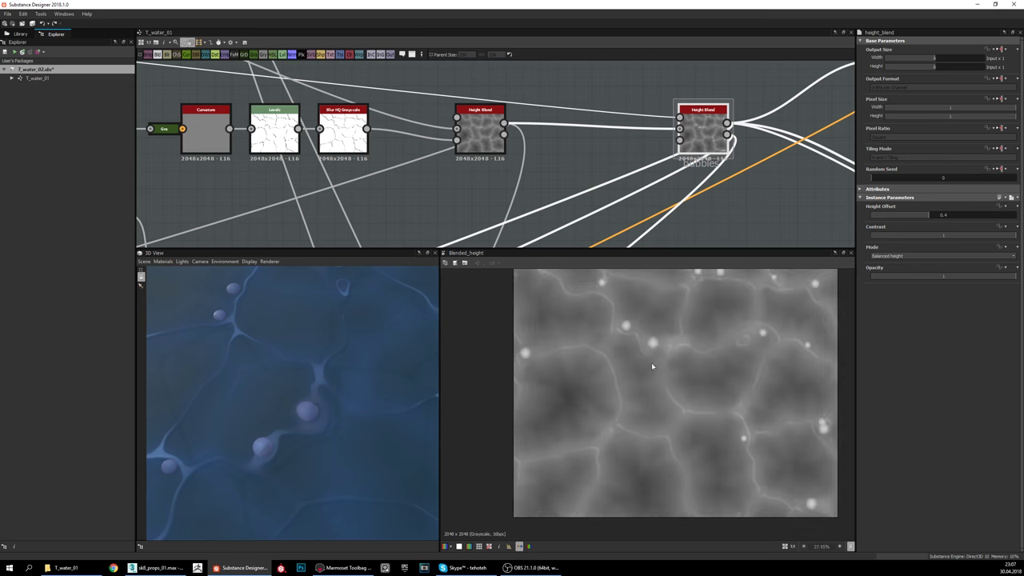
scroll(712, 107, down, 2)
scroll(693, 149, down, 2)
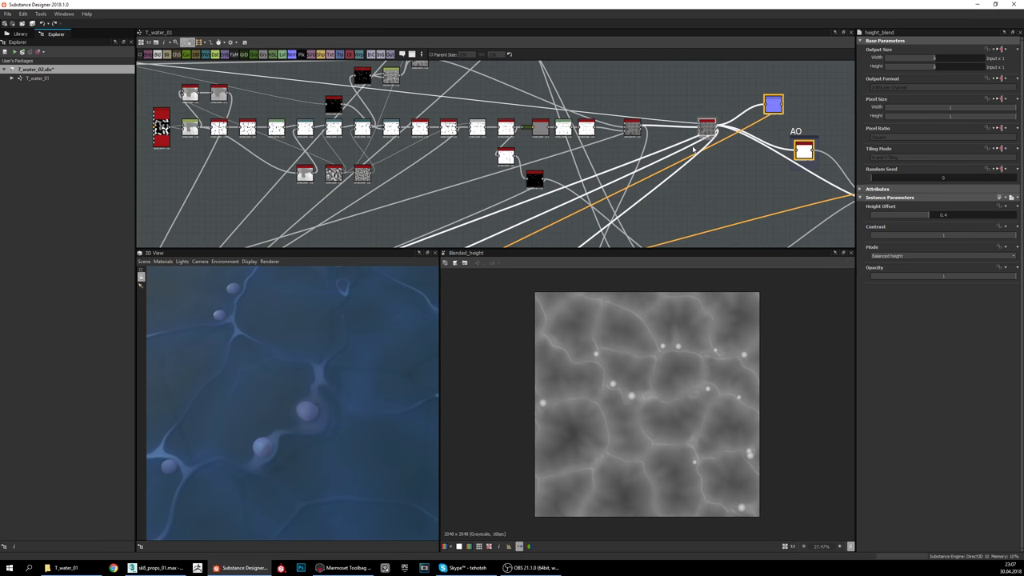
scroll(608, 364, up, 2)
scroll(572, 375, down, 1)
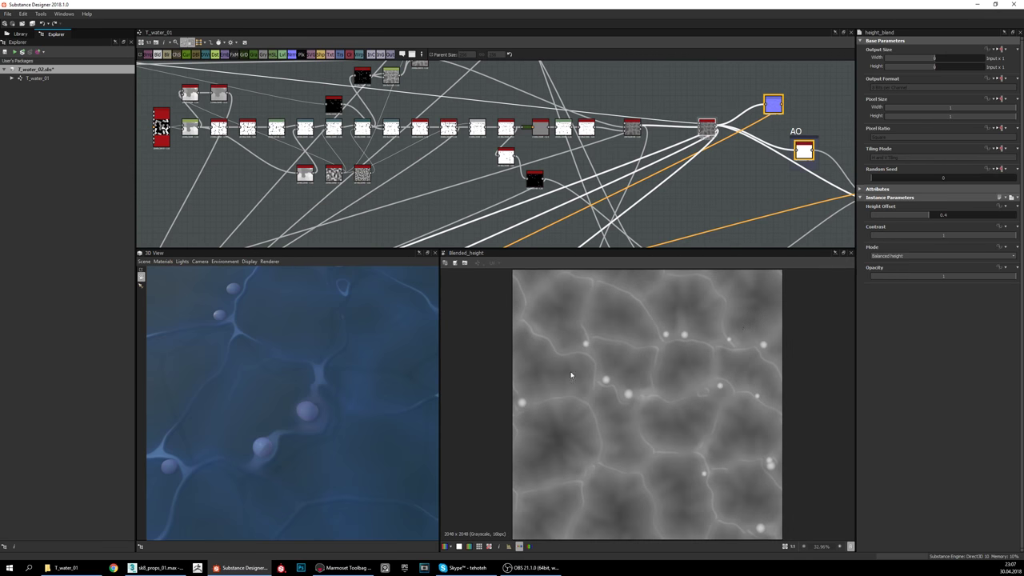
Step: Preview the Normal node fed by the final Height Blend and examine its line and bubble relief up close
scroll(729, 104, up, 4)
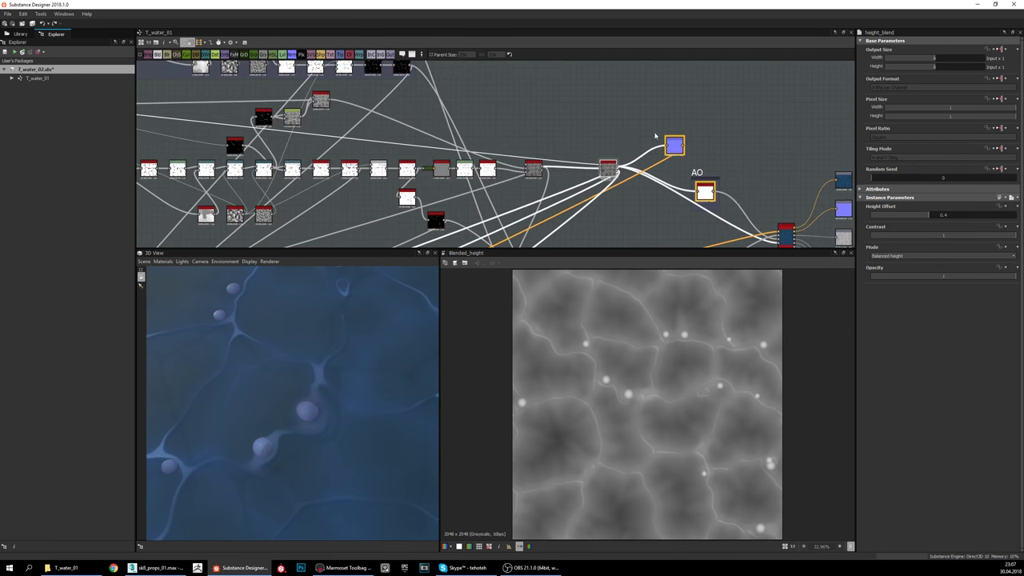
double_click(692, 164)
scroll(650, 365, up, 3)
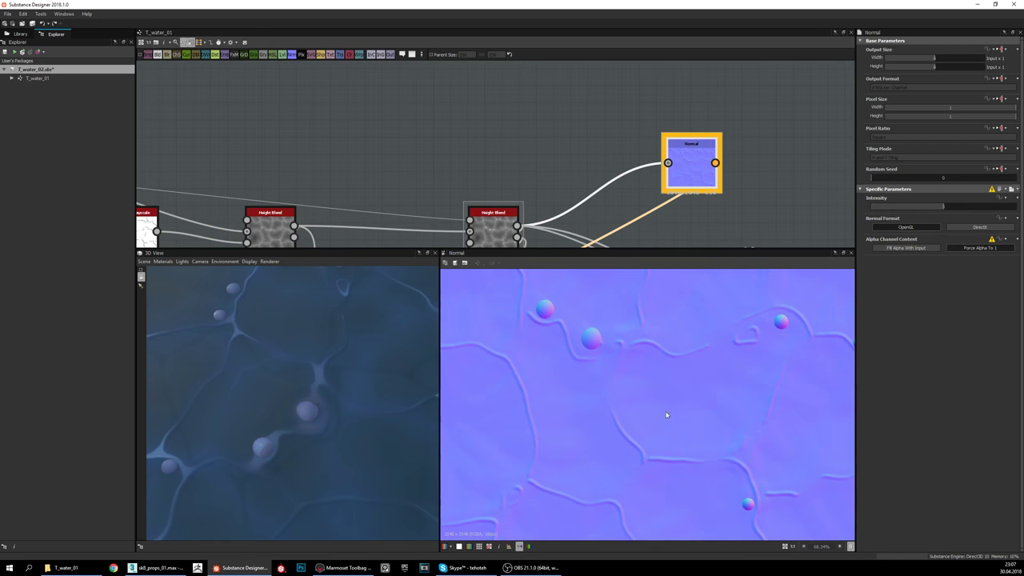
scroll(678, 347, up, 2)
middle_drag(678, 345, 692, 480)
middle_drag(653, 366, 752, 466)
middle_drag(591, 399, 764, 378)
scroll(764, 378, down, 3)
middle_drag(688, 343, 640, 301)
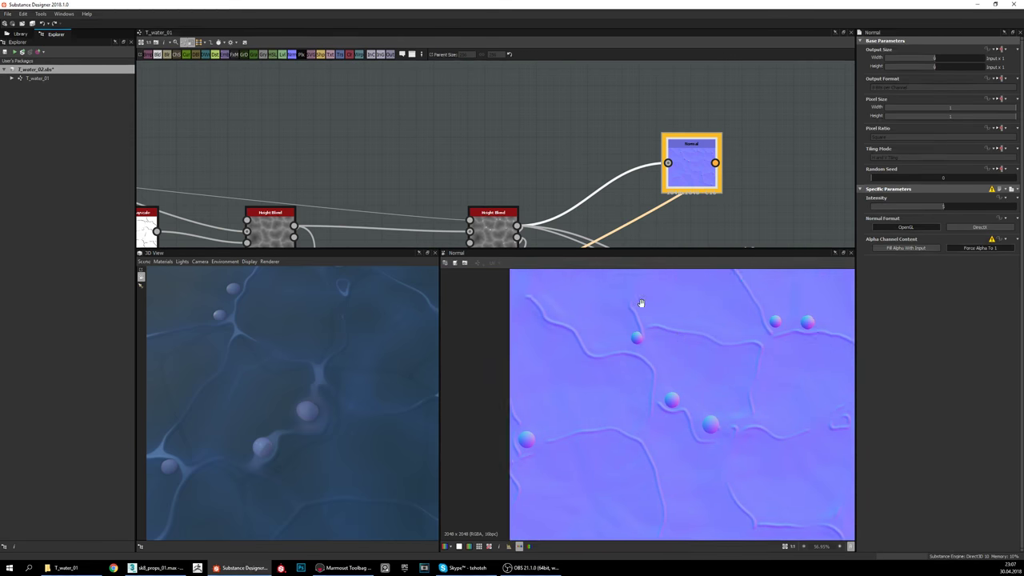
middle_drag(715, 409, 664, 359)
middle_drag(546, 470, 526, 428)
scroll(629, 355, up, 3)
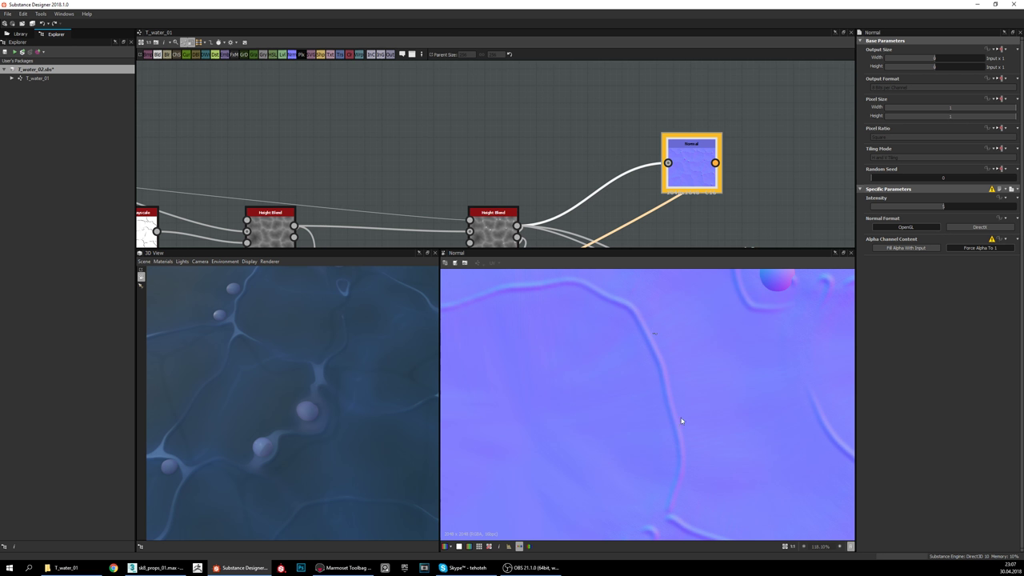
scroll(688, 380, down, 2)
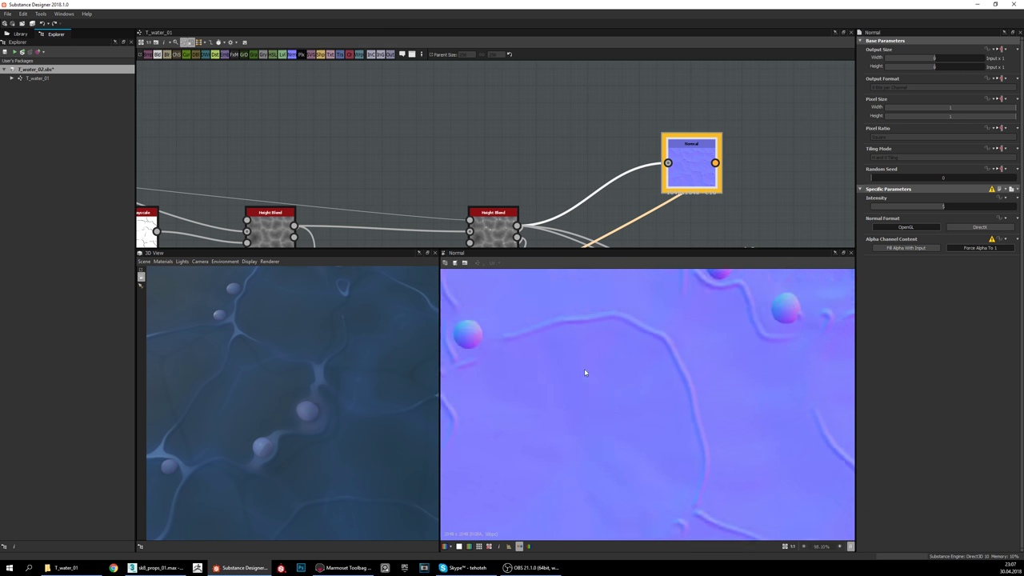
Step: Revisit the Non Uniform Blur Grayscale node and the bubbles Height Blend node that feed the normal map
middle_drag(416, 138, 802, 203)
scroll(802, 203, down, 3)
double_click(343, 147)
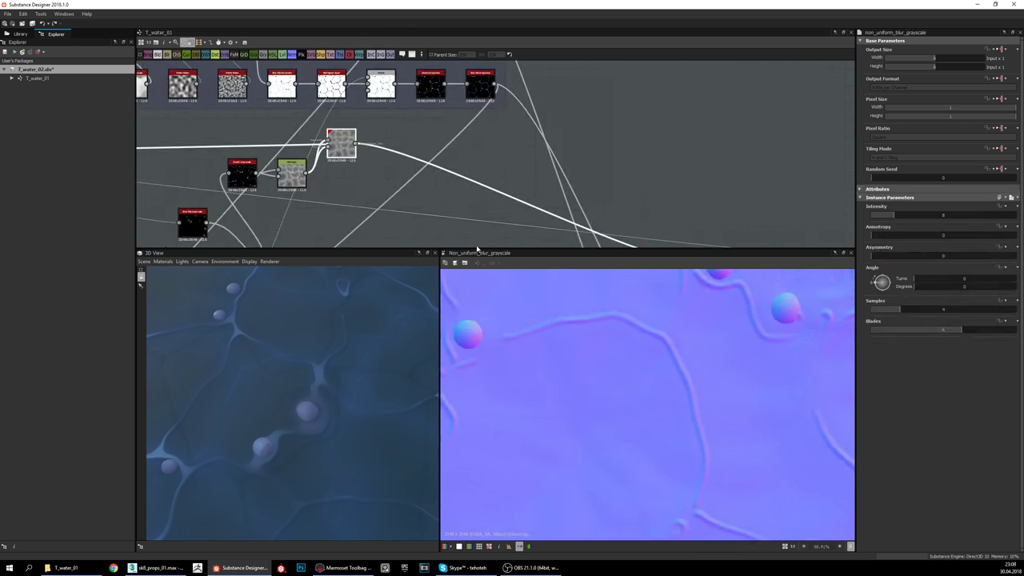
scroll(663, 394, down, 2)
scroll(745, 213, down, 2)
middle_drag(736, 210, 618, 136)
scroll(552, 146, up, 2)
double_click(544, 131)
Step: Preview the Normal node again and examine the lines, soft surface variation and bubbles across the whole tile
double_click(680, 82)
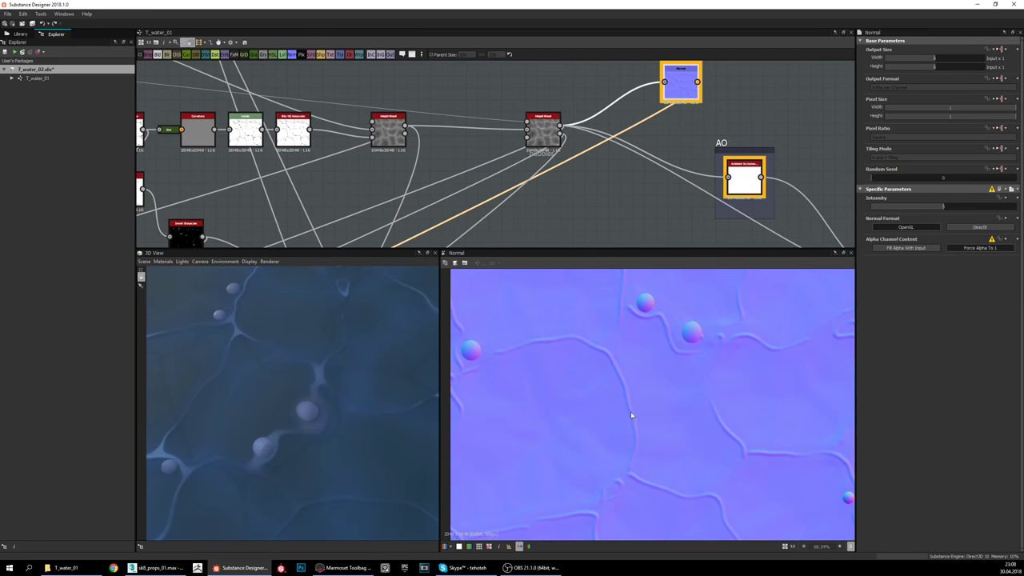
middle_drag(695, 396, 657, 375)
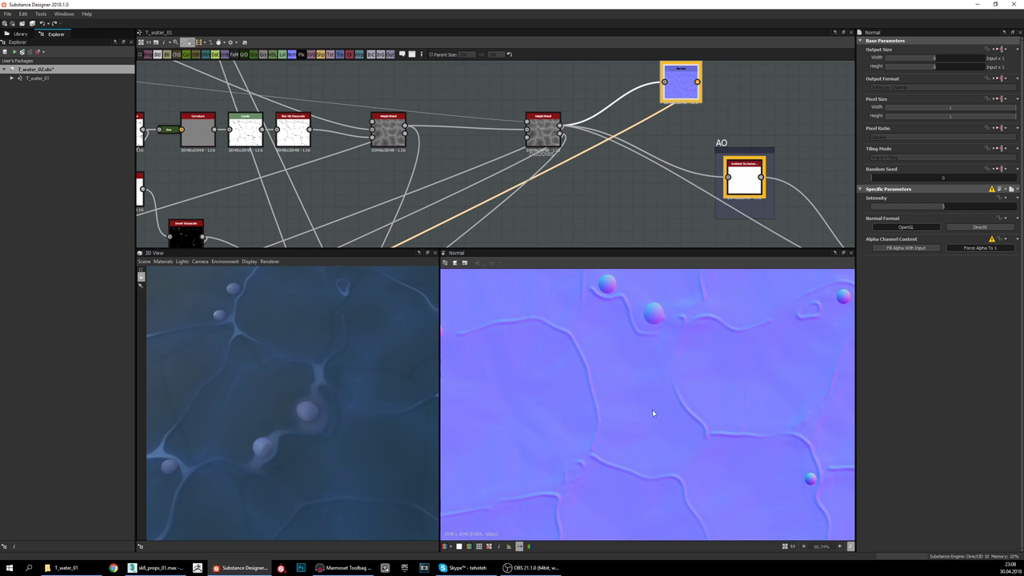
scroll(761, 413, down, 3)
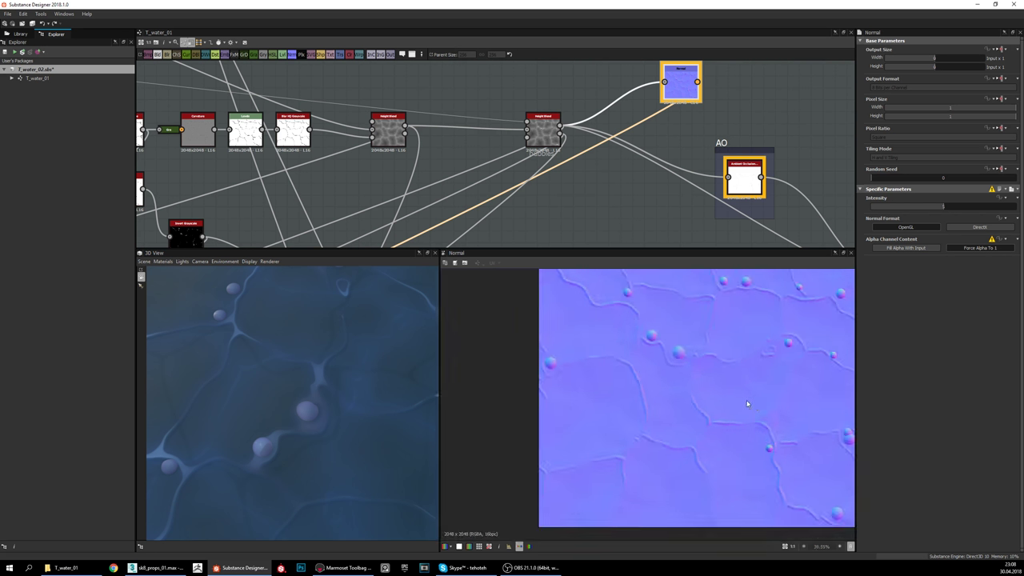
middle_drag(745, 405, 679, 429)
scroll(699, 408, down, 2)
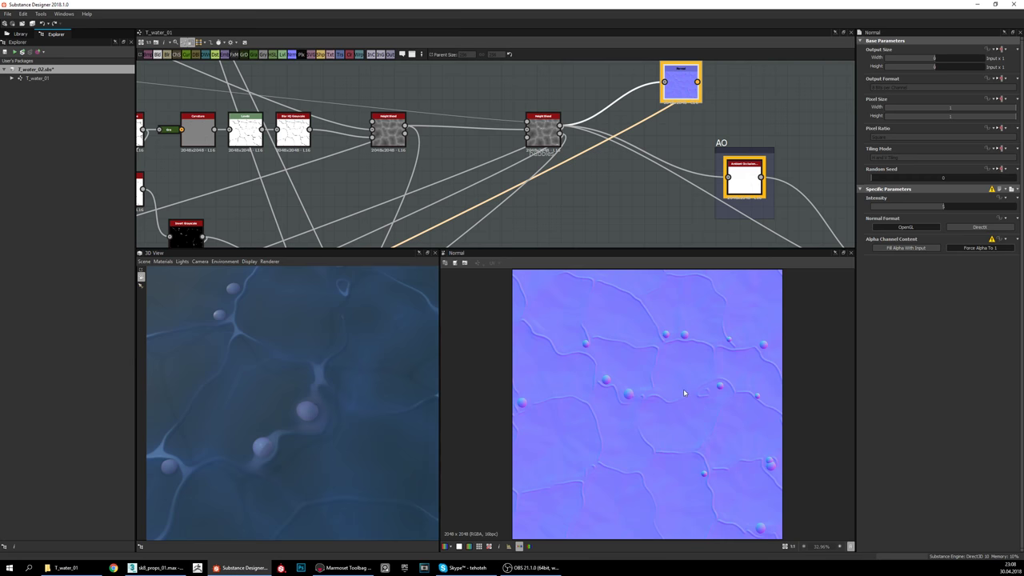
scroll(684, 392, up, 1)
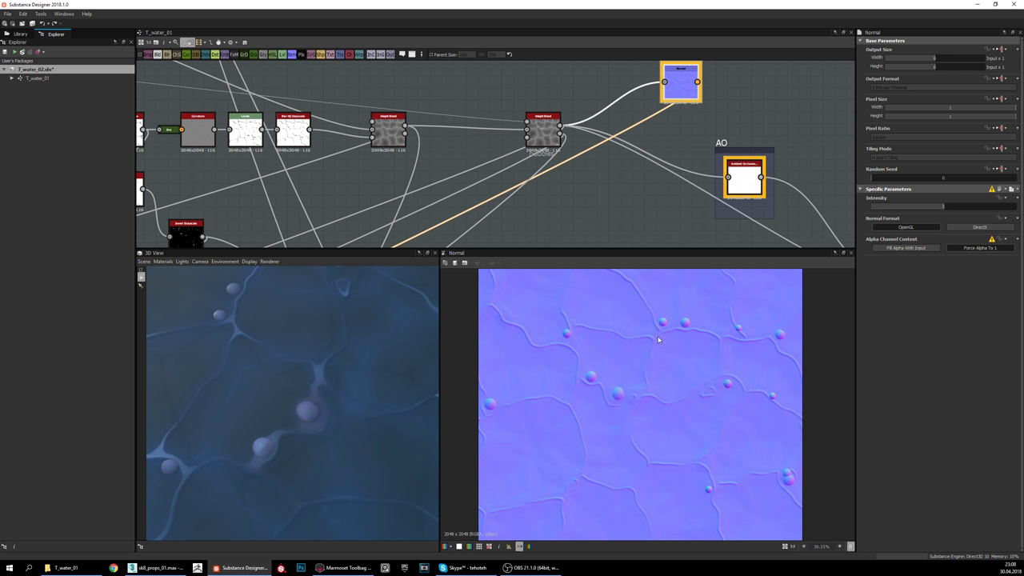
scroll(616, 156, down, 5)
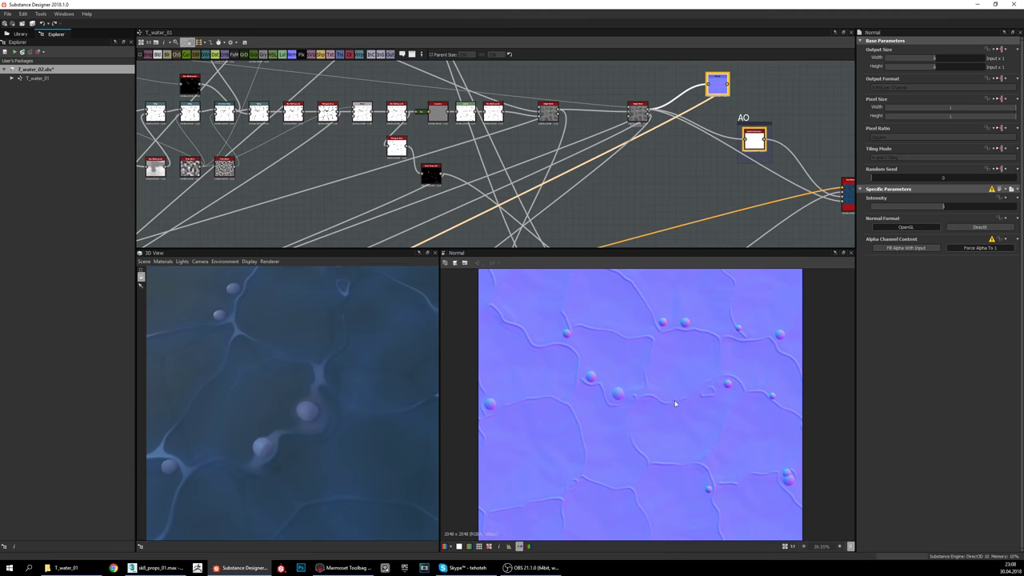
middle_drag(664, 405, 676, 394)
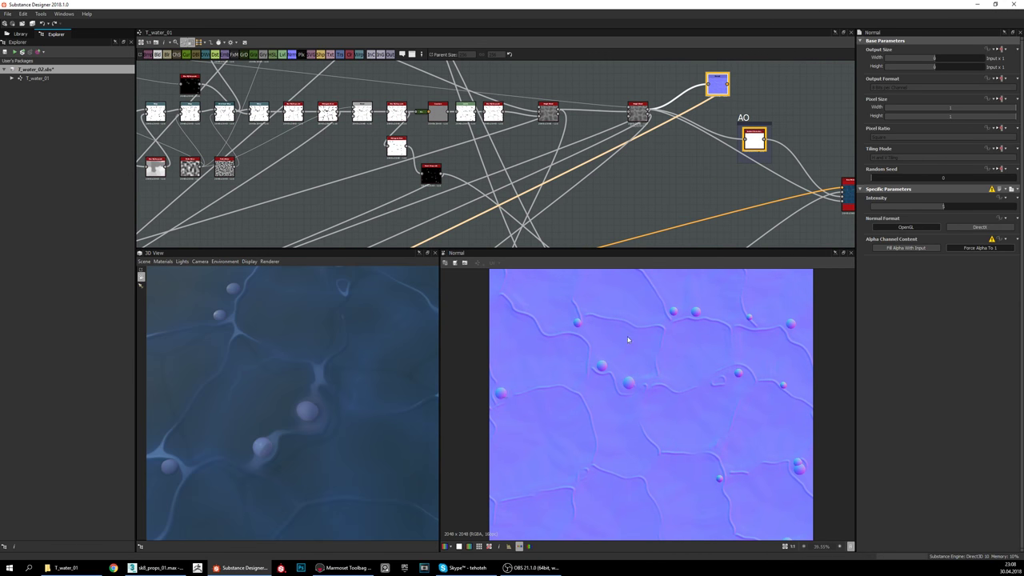
Step: Look over the albedo and roughness groups and preview the Base Color output
middle_drag(497, 159, 663, 116)
middle_drag(485, 210, 565, 188)
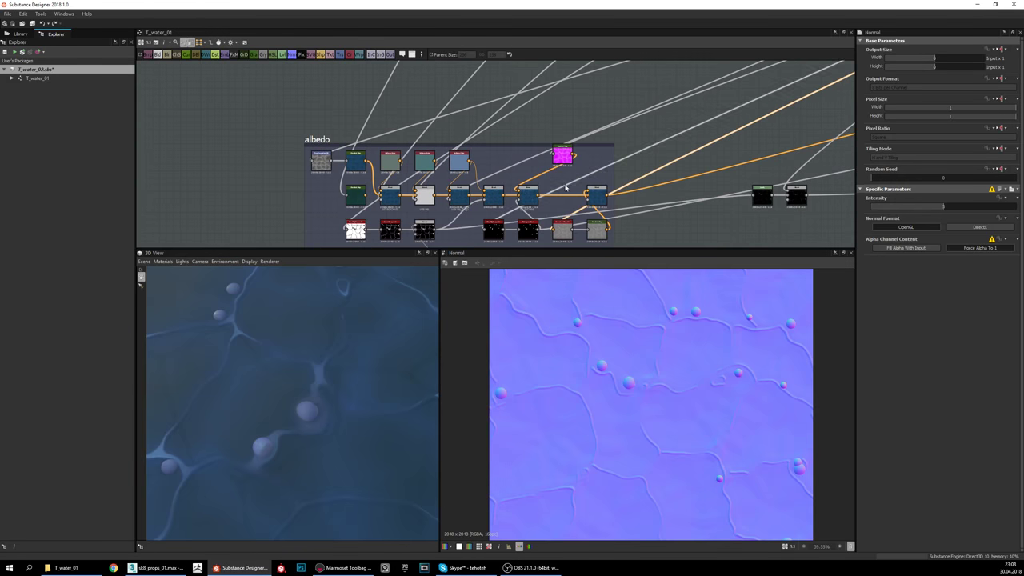
scroll(652, 153, down, 4)
middle_drag(812, 63, 733, 129)
middle_drag(731, 196, 748, 156)
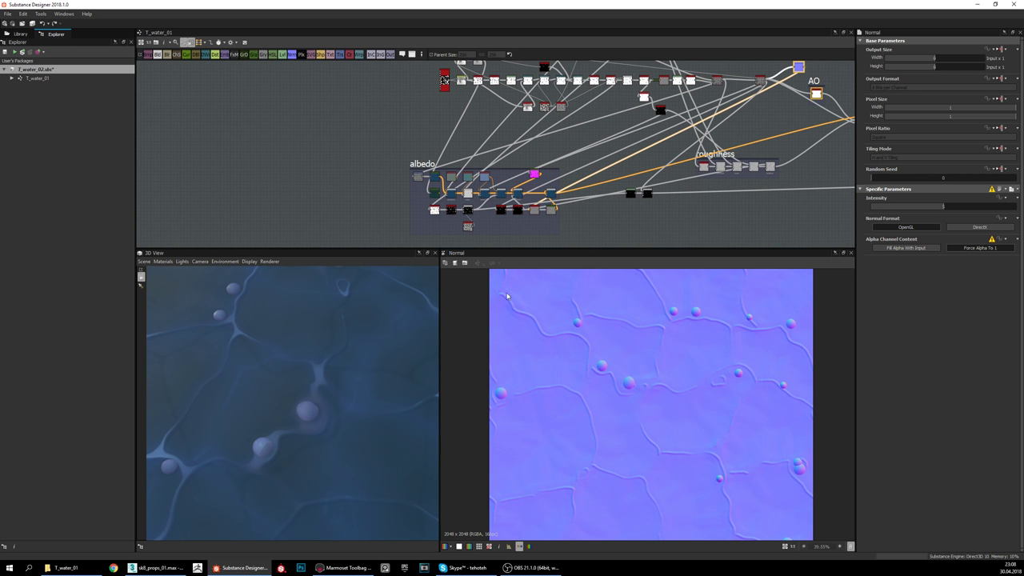
middle_drag(820, 93, 710, 163)
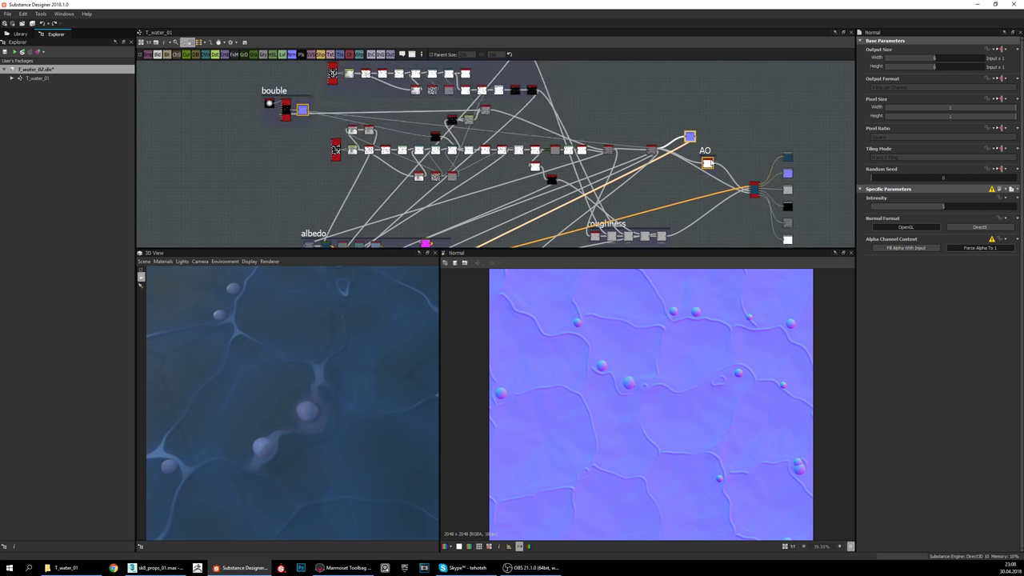
double_click(788, 157)
scroll(642, 445, up, 2)
scroll(676, 413, down, 2)
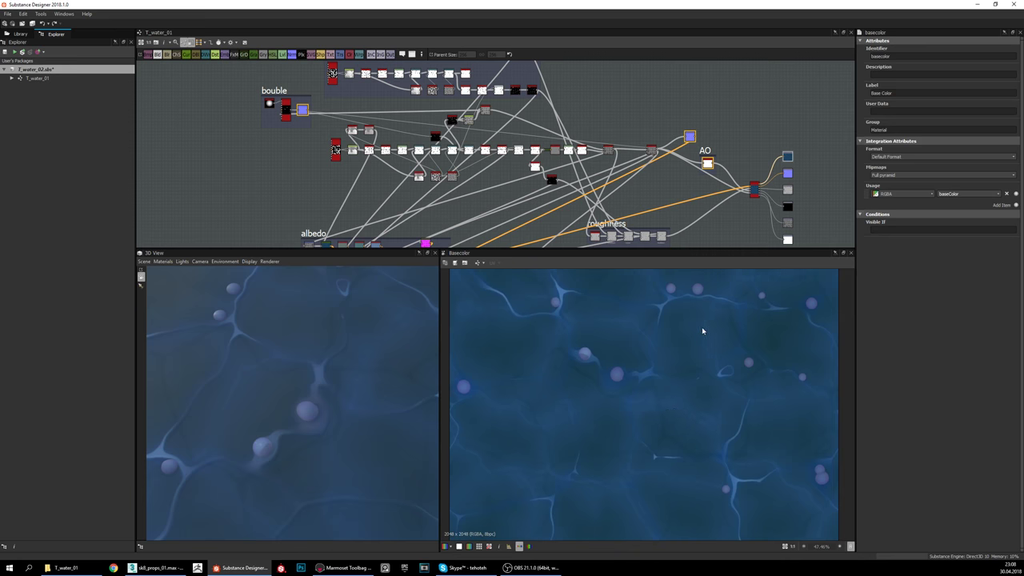
Step: Examine the lines and bubbles in the base color texture up close and across the whole tile
scroll(703, 331, up, 2)
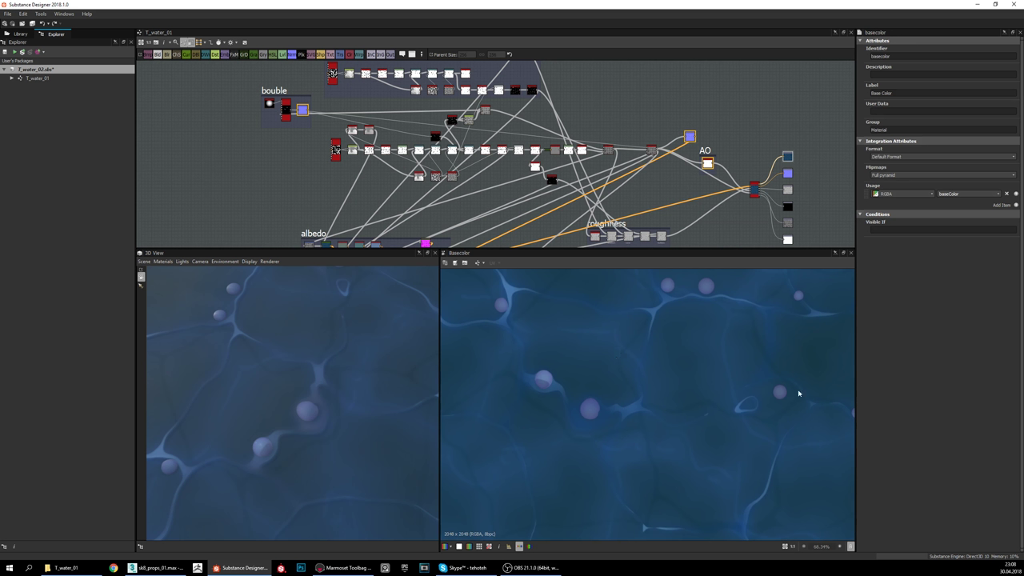
middle_drag(652, 382, 673, 388)
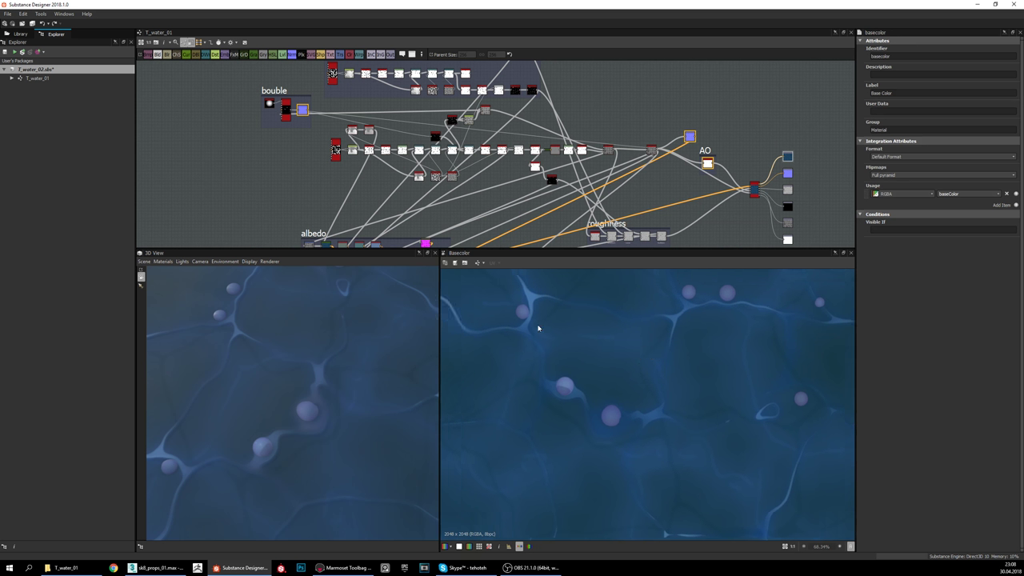
scroll(560, 344, down, 1)
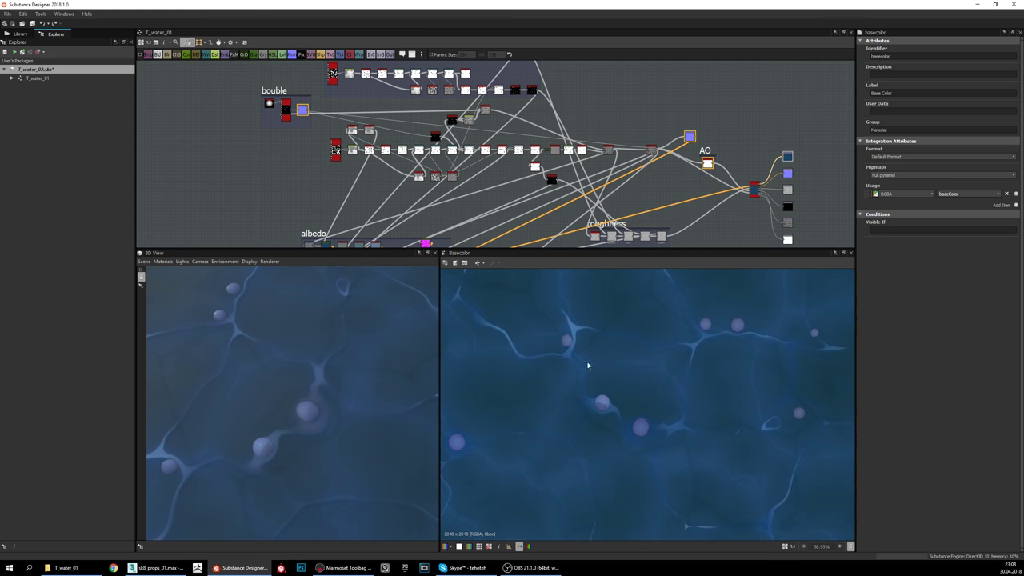
middle_drag(613, 392, 618, 409)
scroll(688, 380, down, 2)
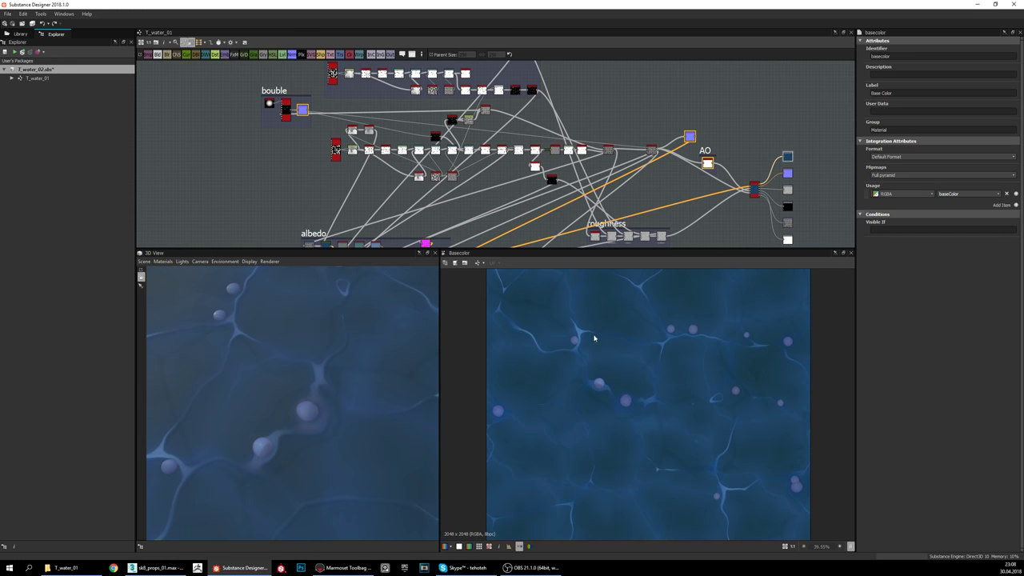
middle_drag(594, 338, 609, 351)
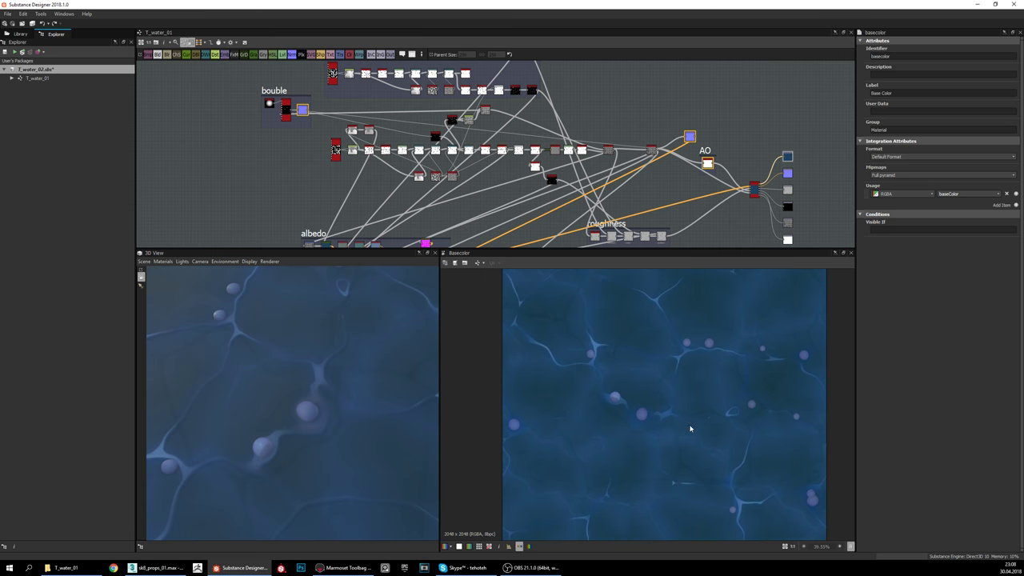
middle_drag(450, 165, 457, 140)
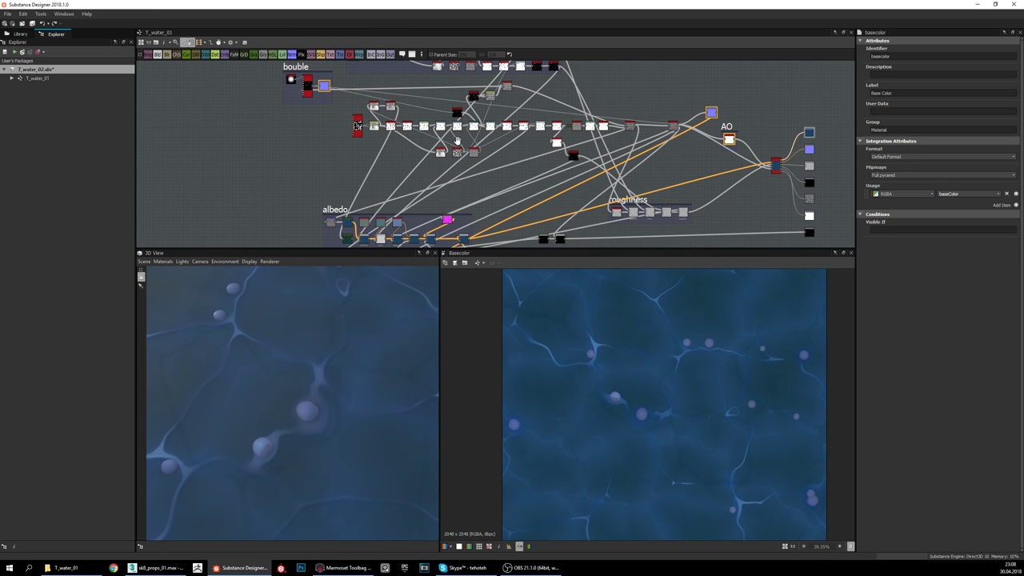
Step: Move the wave Blend node slightly down in the albedo frame and compare its preview with the shadows Blend node's
scroll(441, 196, up, 5)
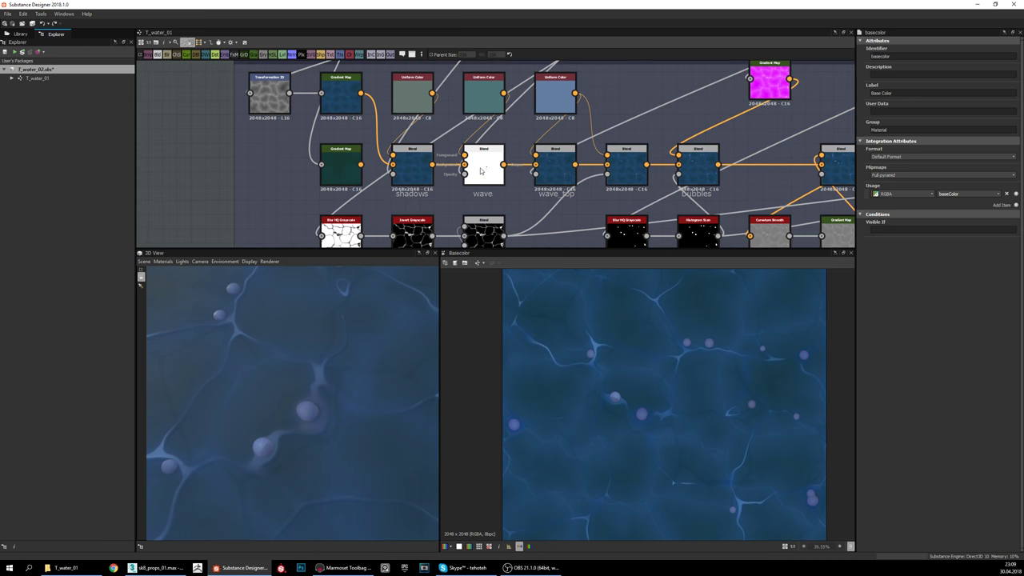
drag(480, 170, 480, 184)
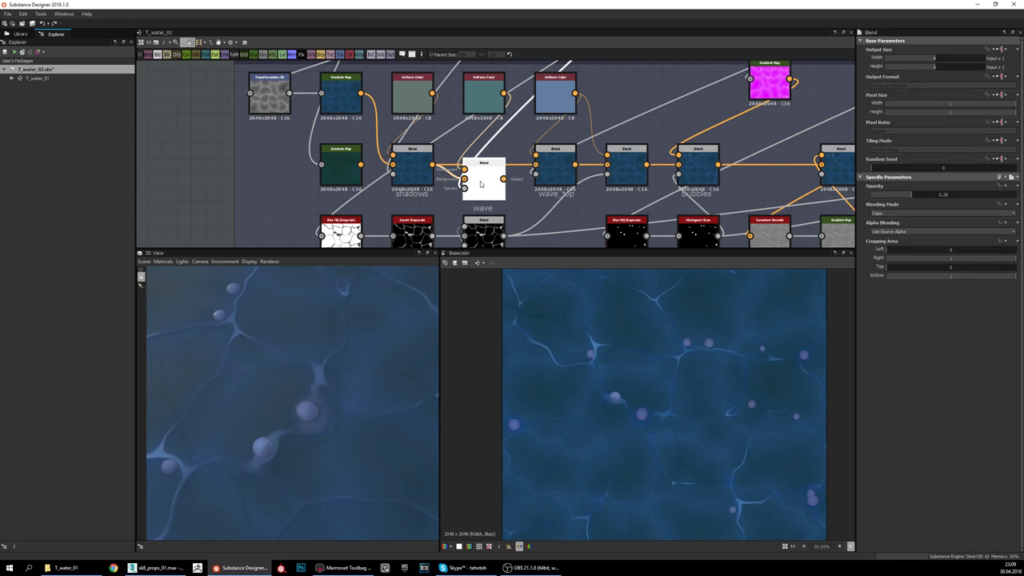
double_click(481, 184)
double_click(414, 170)
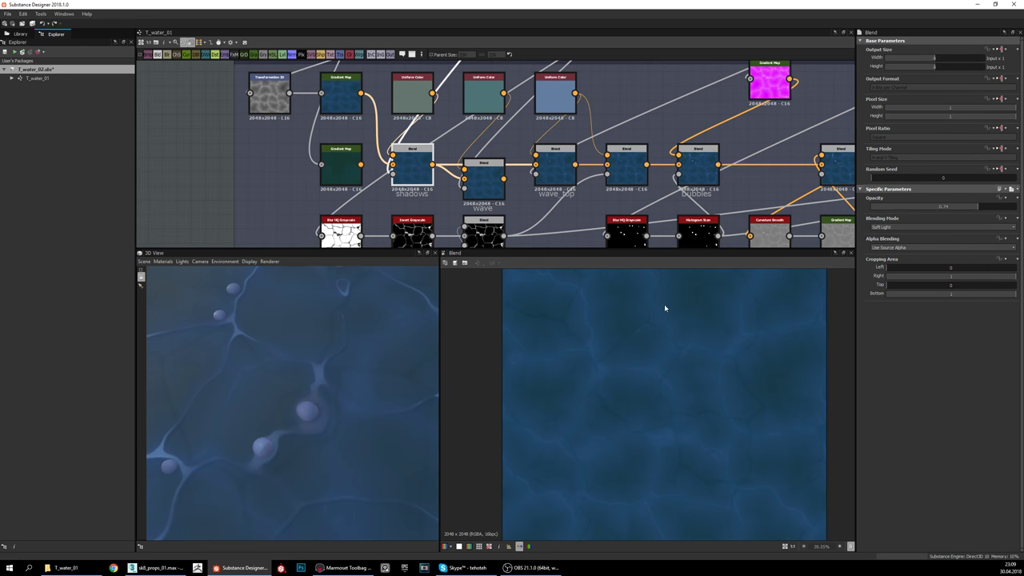
scroll(670, 377, up, 2)
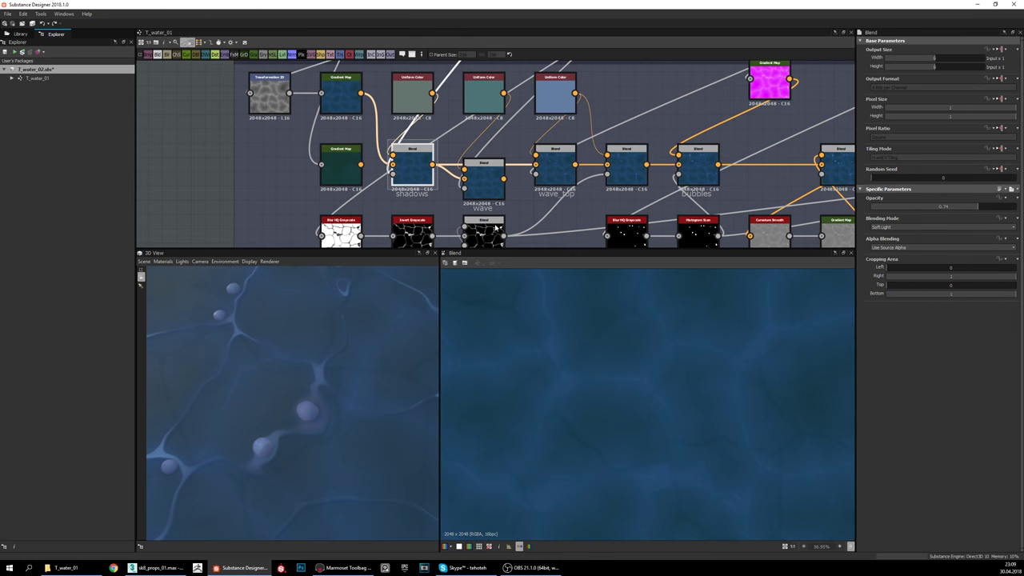
click(485, 180)
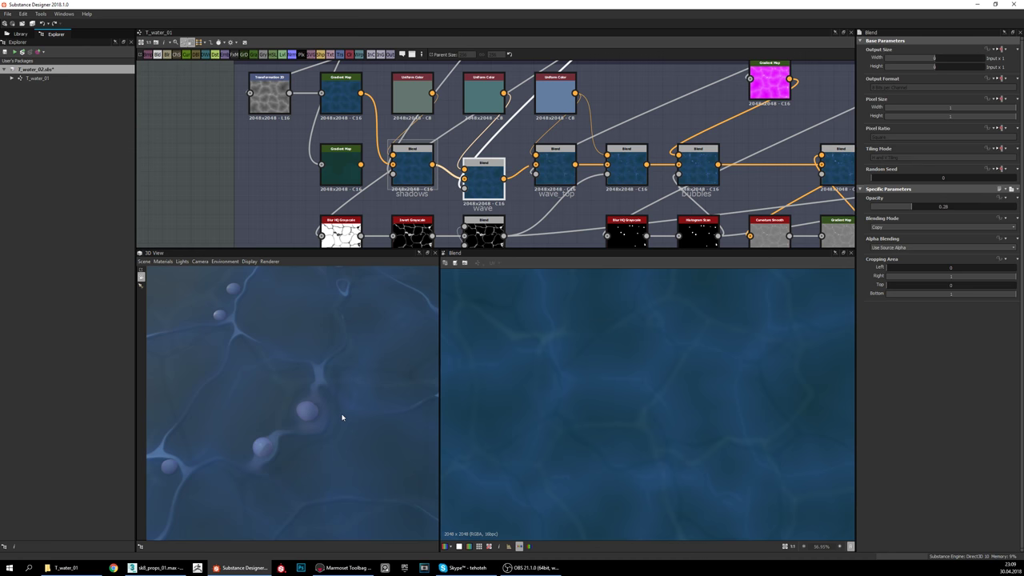
Step: Examine the waves and bubbles across the water surface in the 3D view
drag(311, 370, 272, 384)
drag(359, 361, 294, 377)
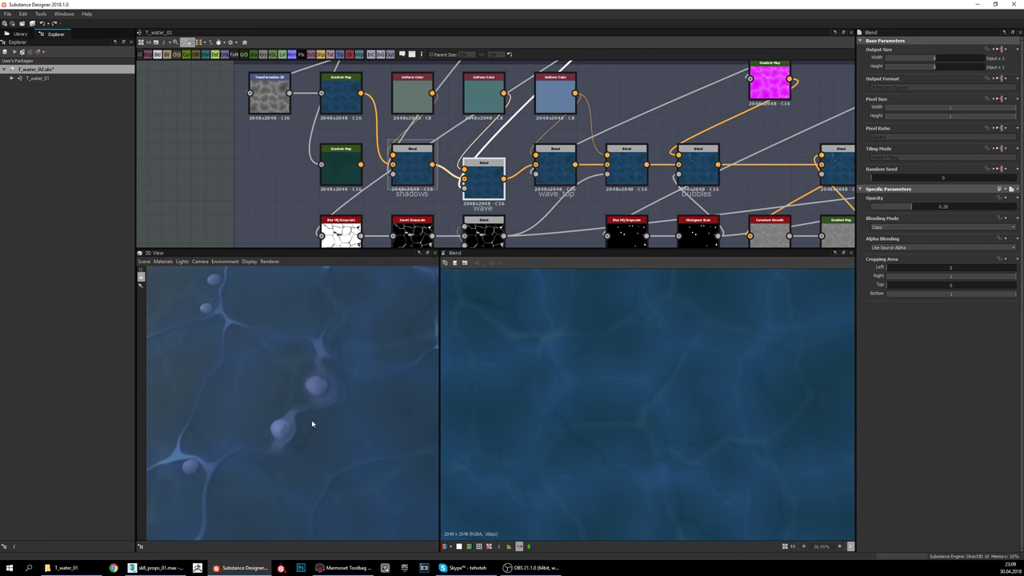
drag(284, 463, 248, 413)
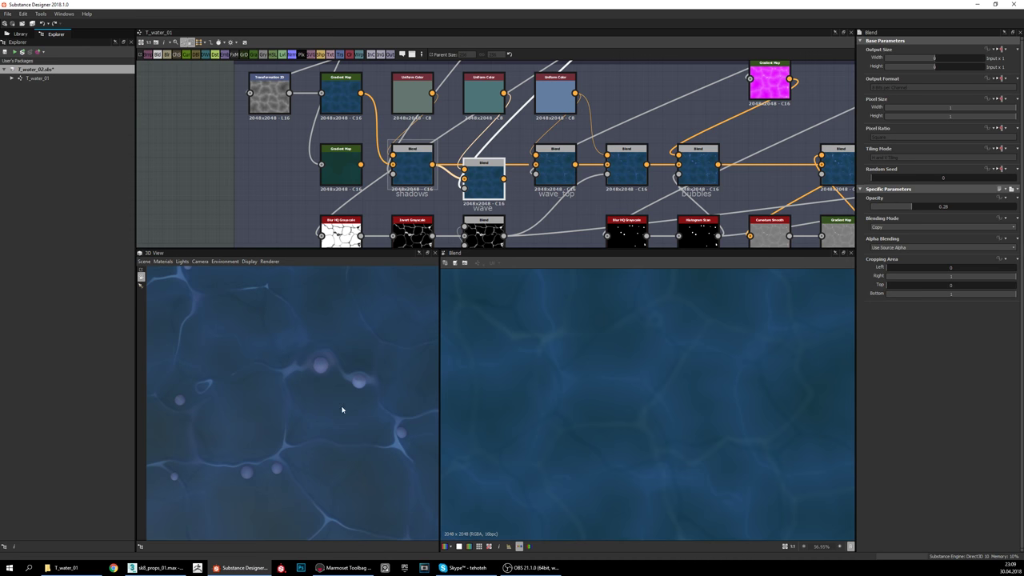
drag(344, 411, 304, 419)
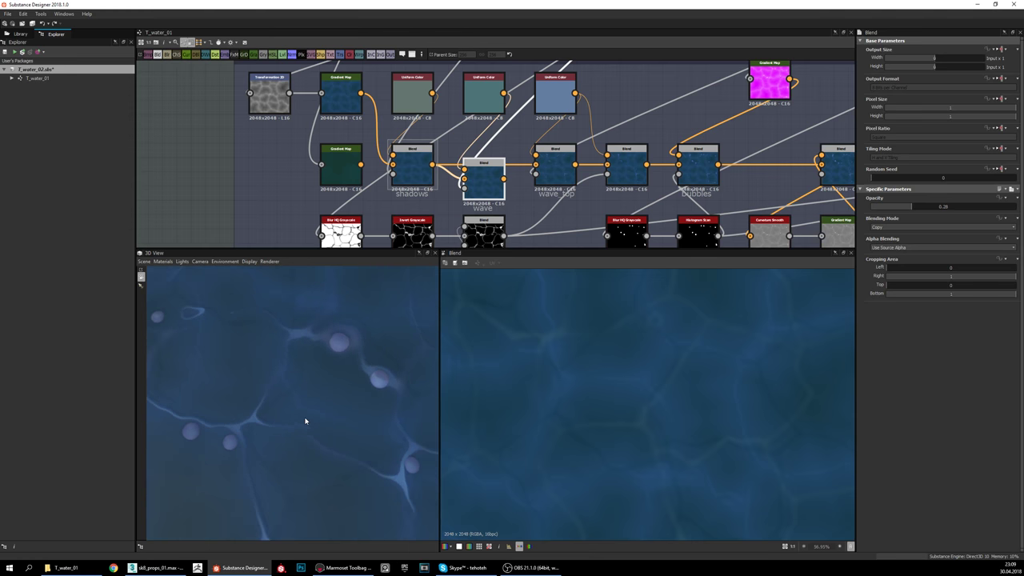
Step: Trace the wave Blend node's input back to the wave frame and select its final Blur HQ Grayscale node
scroll(605, 138, down, 4)
scroll(605, 138, down, 5)
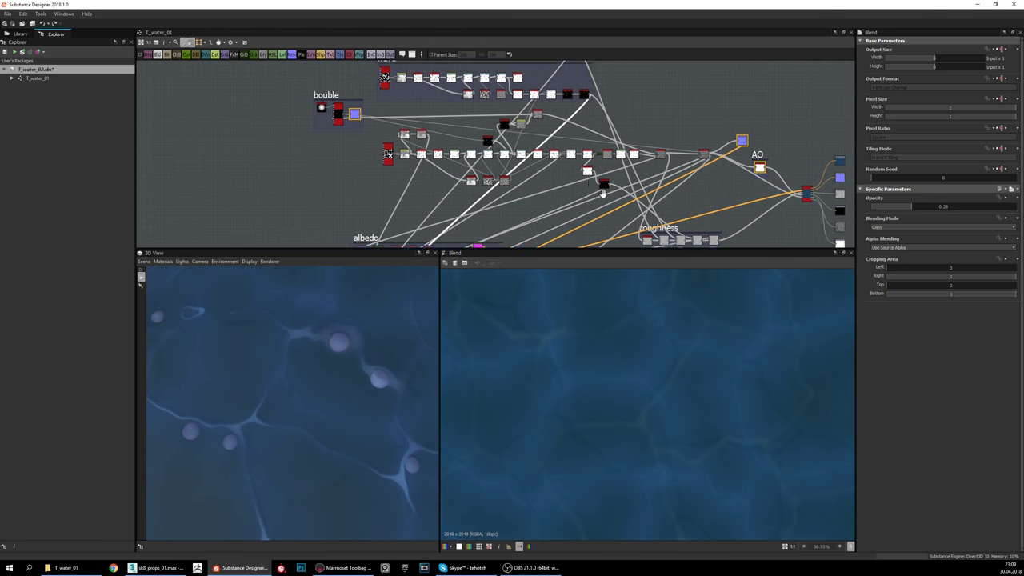
scroll(517, 168, up, 3)
scroll(522, 169, up, 4)
scroll(724, 377, down, 2)
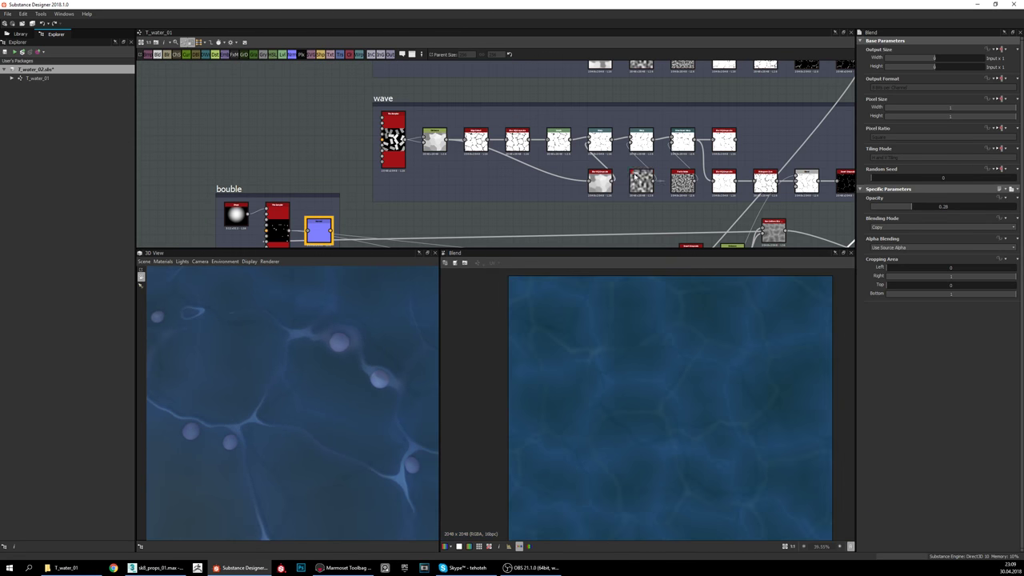
middle_drag(644, 172, 443, 170)
scroll(443, 171, down, 3)
middle_drag(568, 144, 589, 71)
click(604, 102)
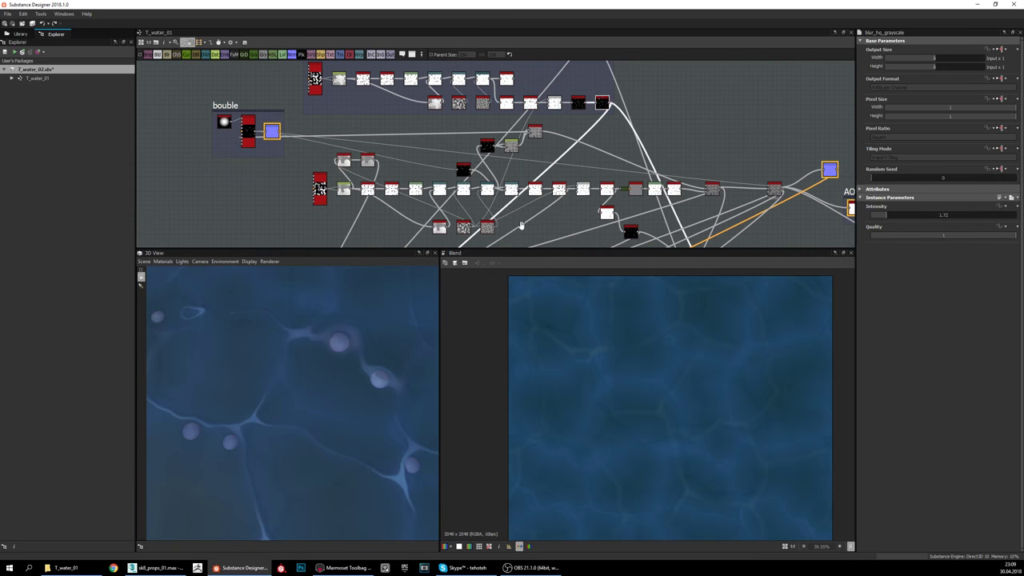
Step: Select the wave Blend node in the albedo frame and follow its highlighted link back up to the wave frame
middle_drag(524, 227, 612, 116)
scroll(536, 176, up, 4)
click(536, 170)
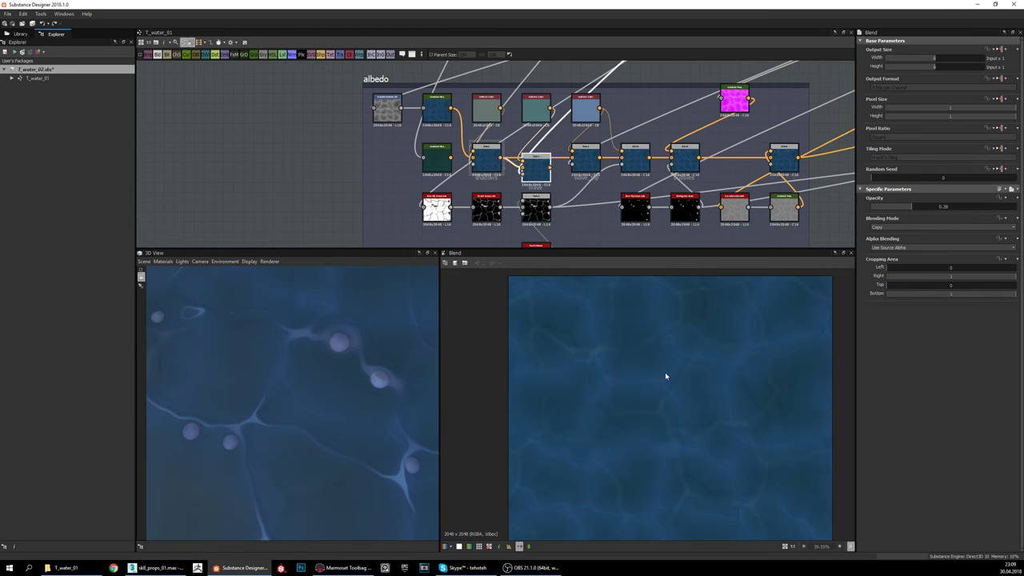
middle_drag(696, 64, 559, 244)
middle_drag(625, 64, 597, 224)
scroll(596, 224, down, 3)
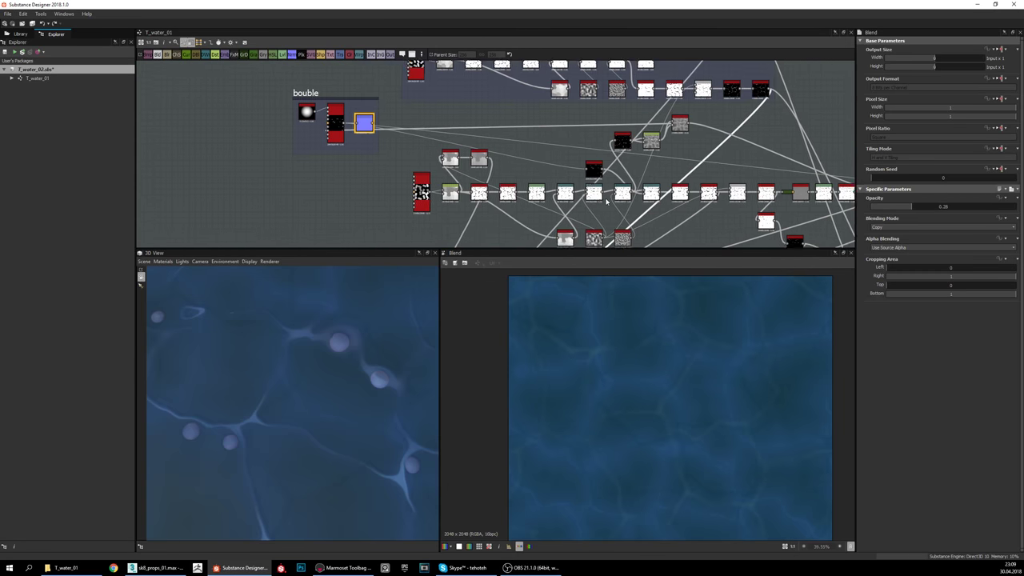
middle_drag(619, 129, 581, 198)
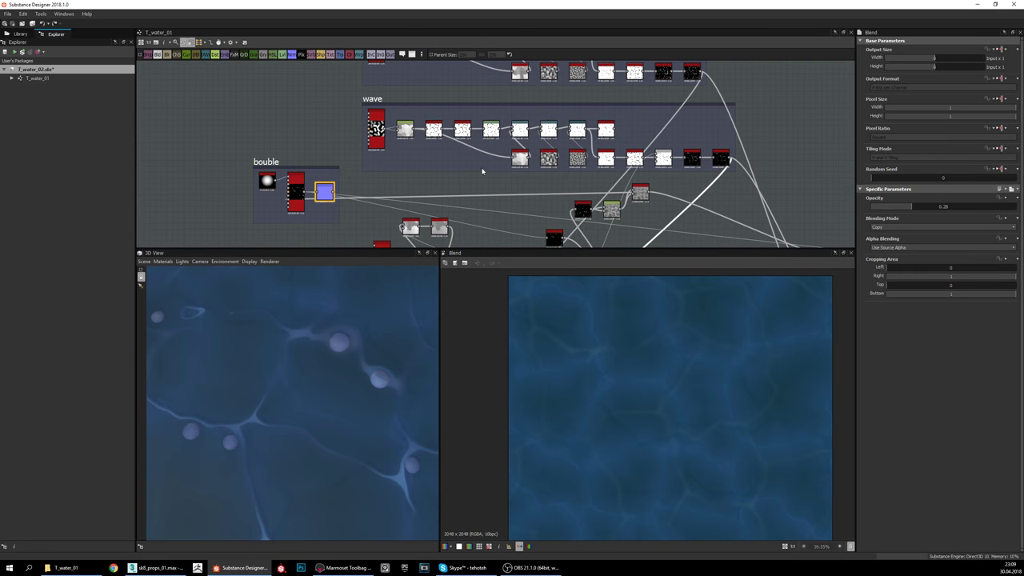
Step: Compare the wave frame's Tile Sampler preview with that of the unframed main chain's Tile Sampler
scroll(312, 126, up, 6)
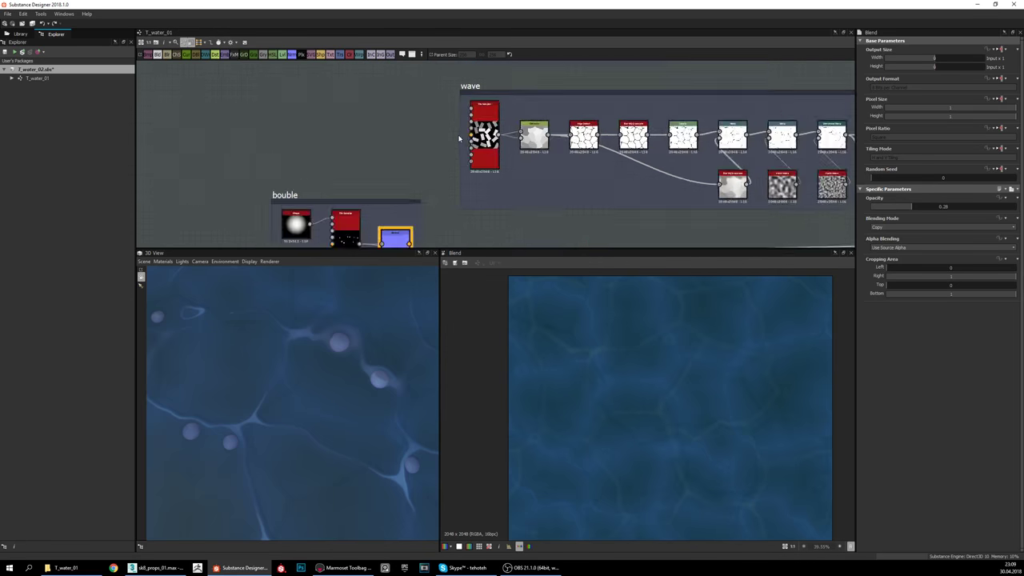
double_click(502, 126)
scroll(672, 208, down, 7)
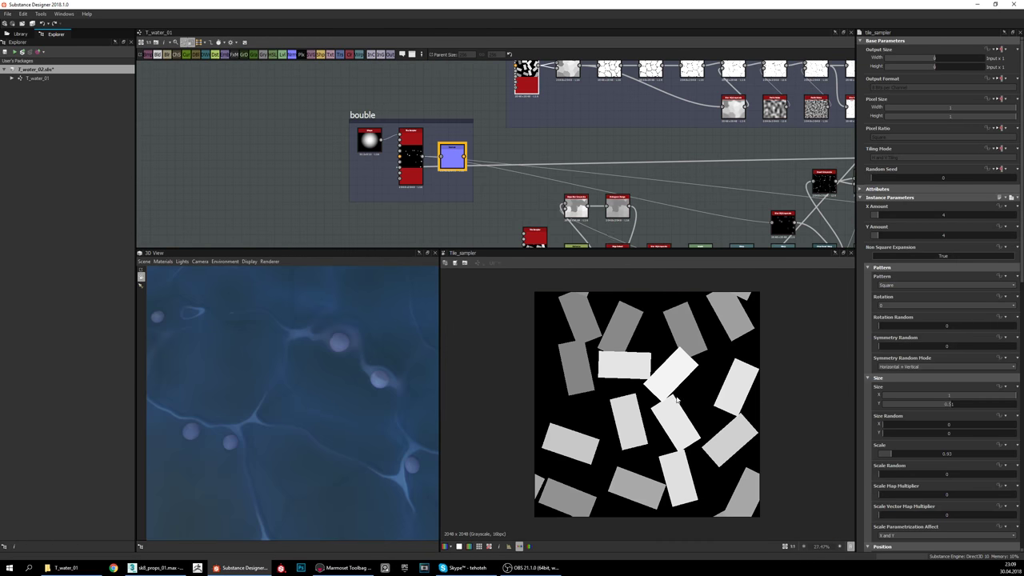
middle_drag(570, 154, 583, 72)
double_click(552, 165)
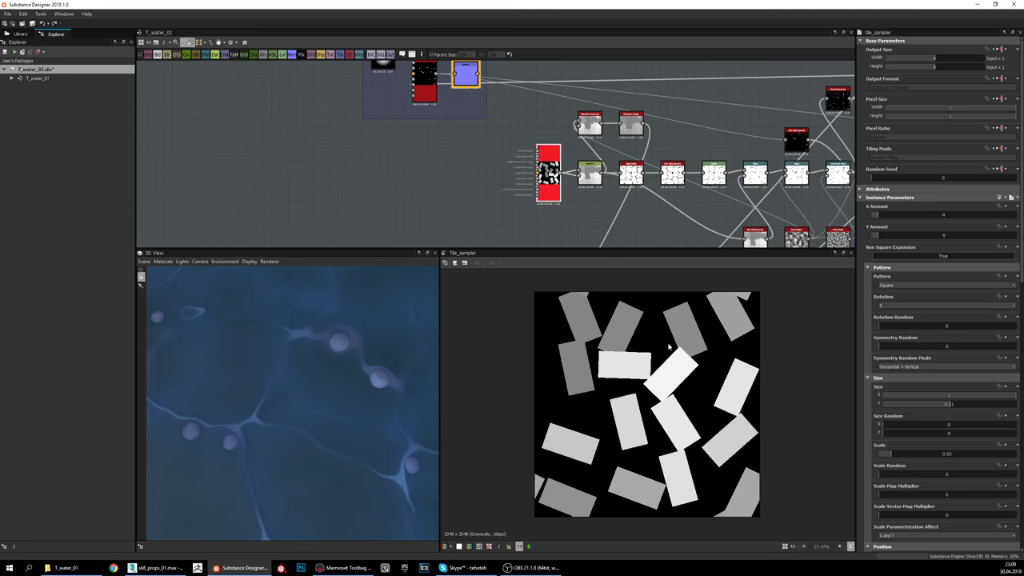
Step: Preview the wave frame's Distance, Edge Detect and first Blur HQ Grayscale nodes in sequence
middle_drag(590, 125, 560, 272)
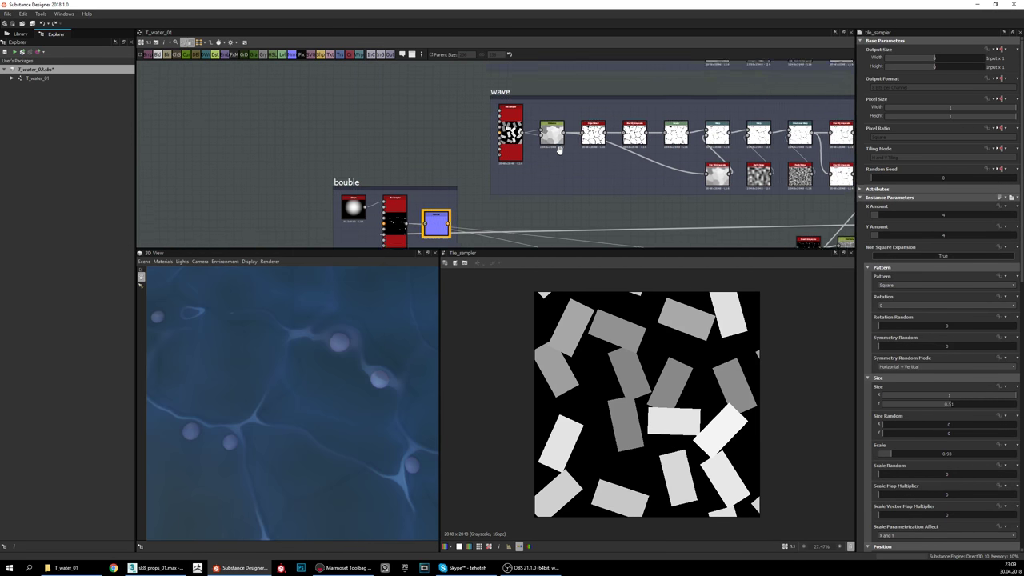
mouse_move(560, 160)
middle_down()
mouse_move(562, 94)
mouse_move(549, 155)
middle_up()
double_click(540, 124)
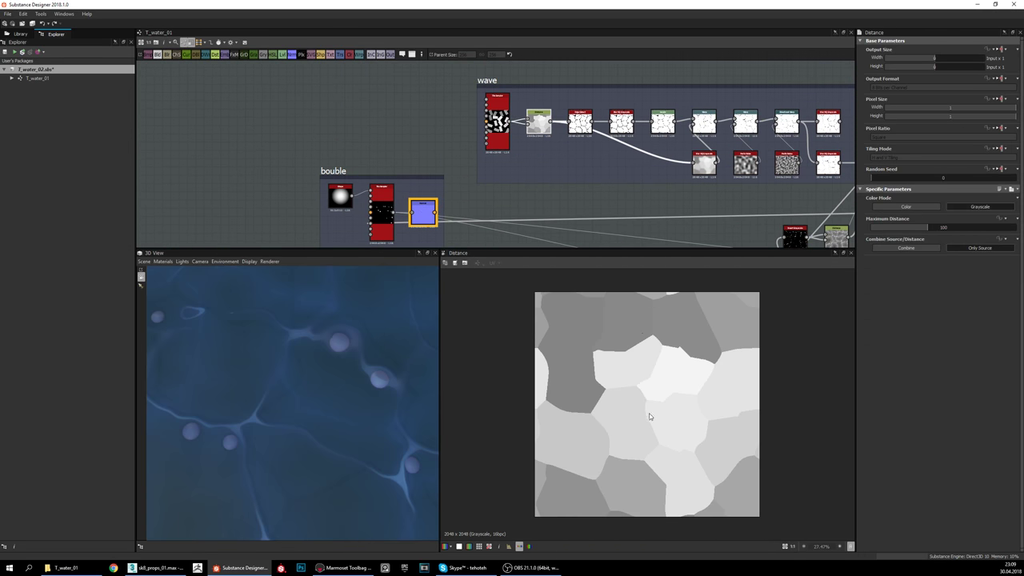
double_click(581, 131)
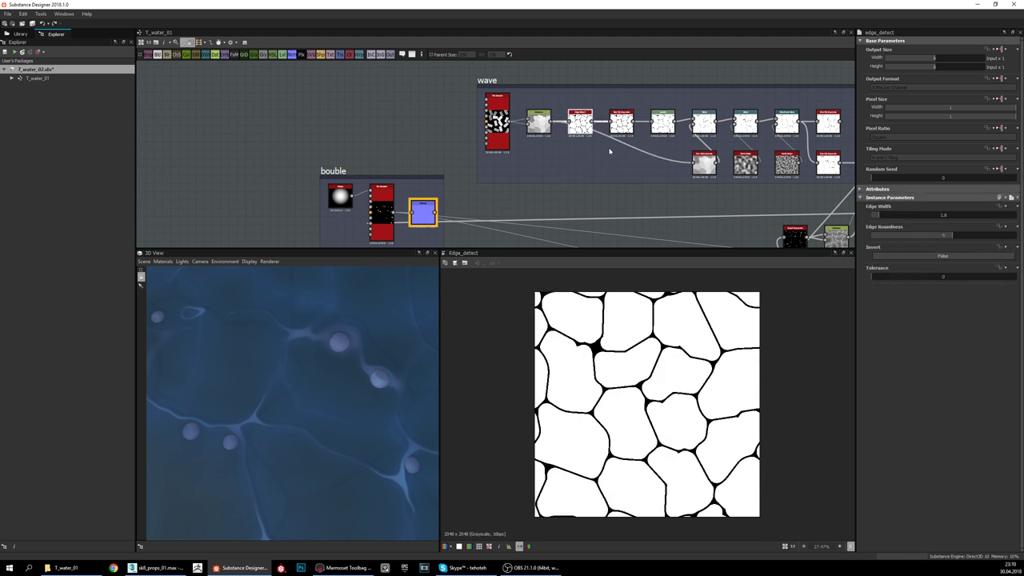
double_click(622, 121)
Step: Preview the wave frame's Levels node and first Warp node, and compare the pattern with the main chain below
middle_drag(635, 230, 552, 227)
double_click(580, 122)
scroll(652, 365, up, 4)
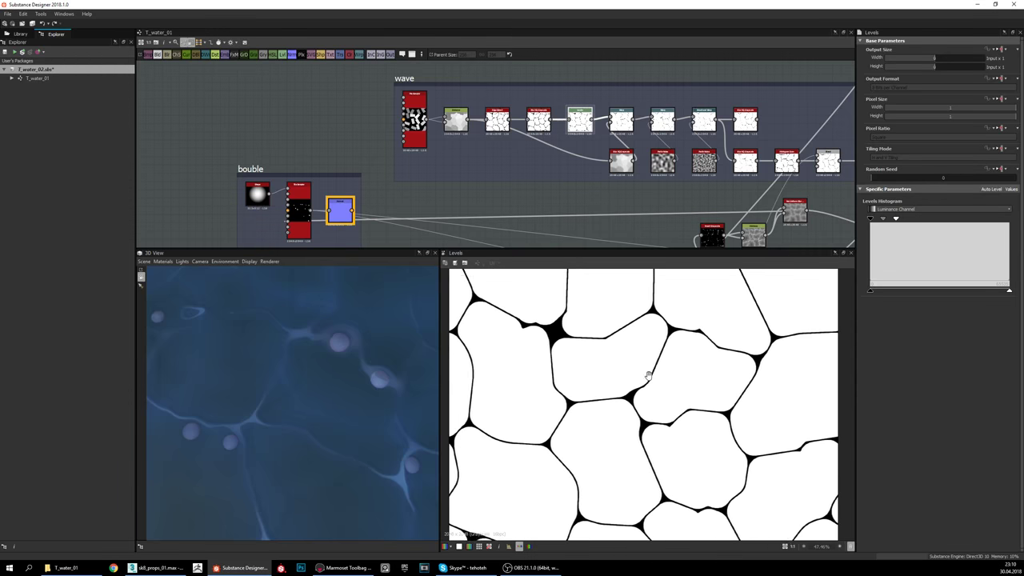
double_click(625, 122)
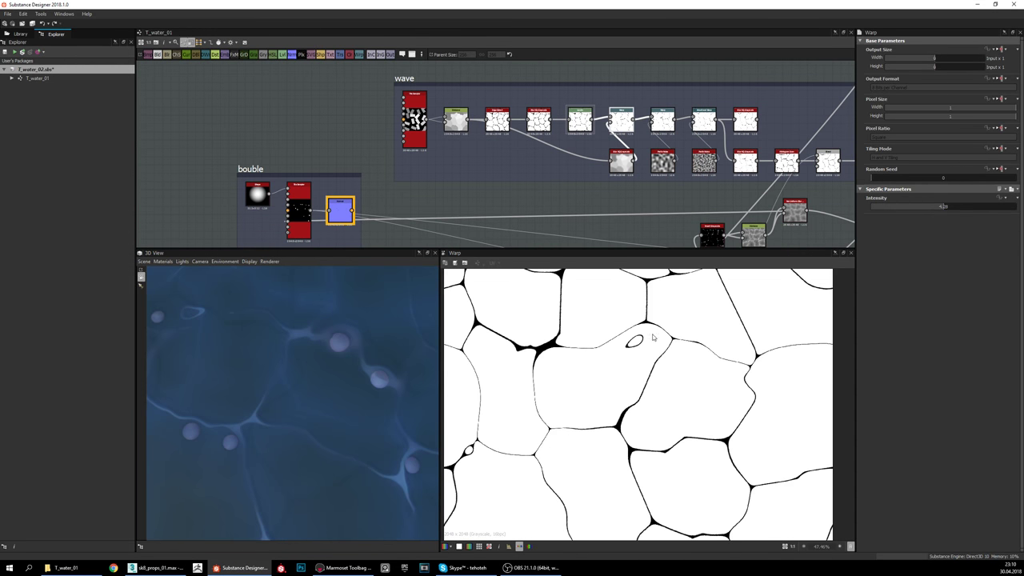
scroll(653, 339, down, 4)
middle_drag(581, 247, 675, 165)
scroll(657, 386, up, 4)
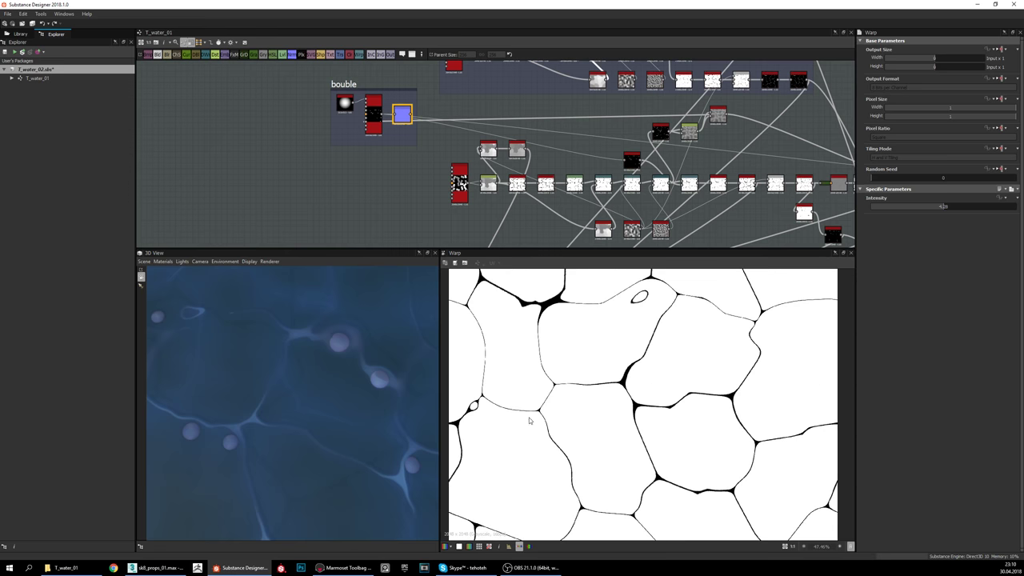
scroll(585, 381, down, 3)
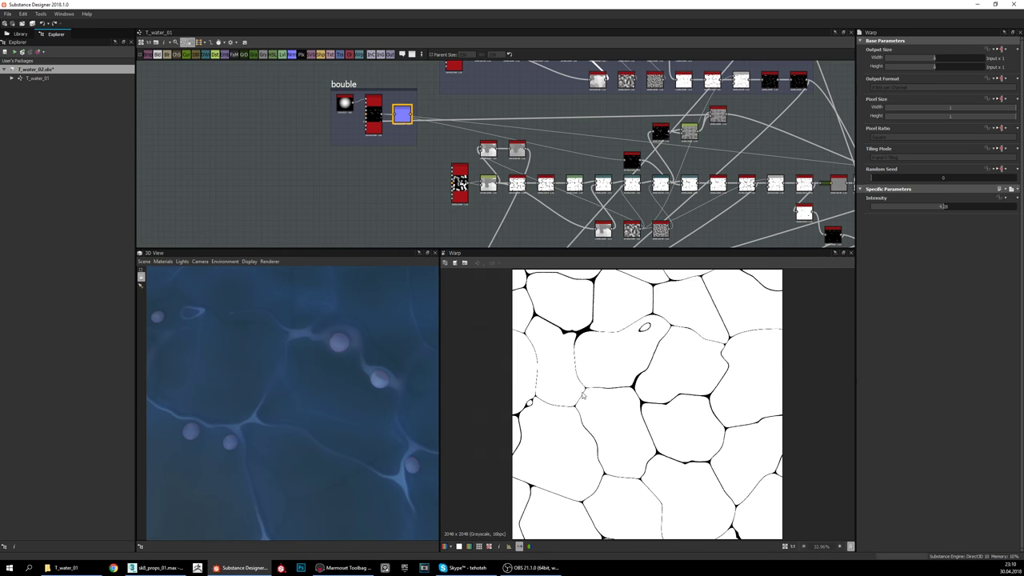
Step: Preview the wave frame's remaining warp nodes and the Blur HQ Grayscale outputs that follow them
middle_drag(675, 72, 613, 170)
double_click(592, 134)
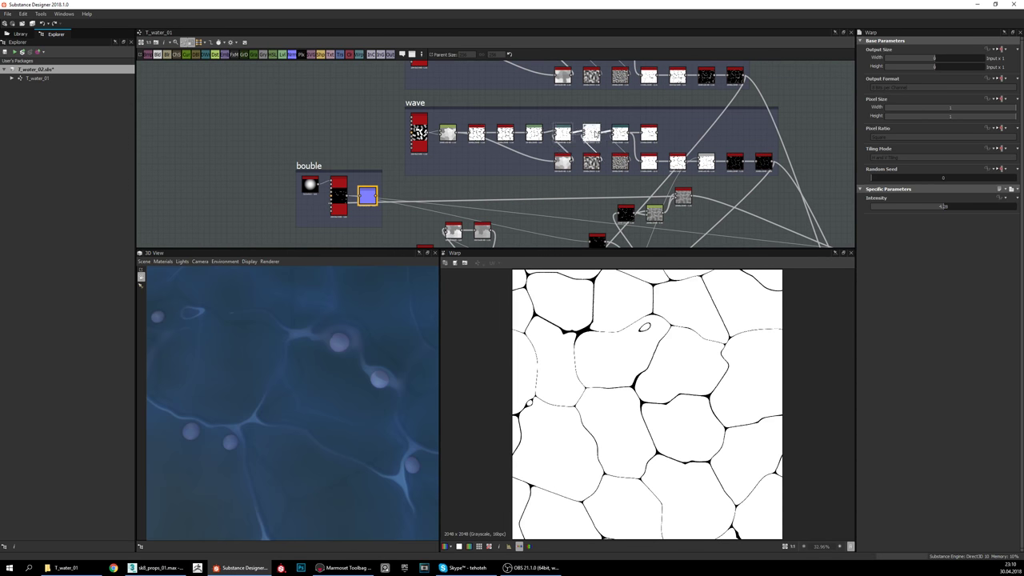
scroll(622, 142, up, 3)
double_click(621, 126)
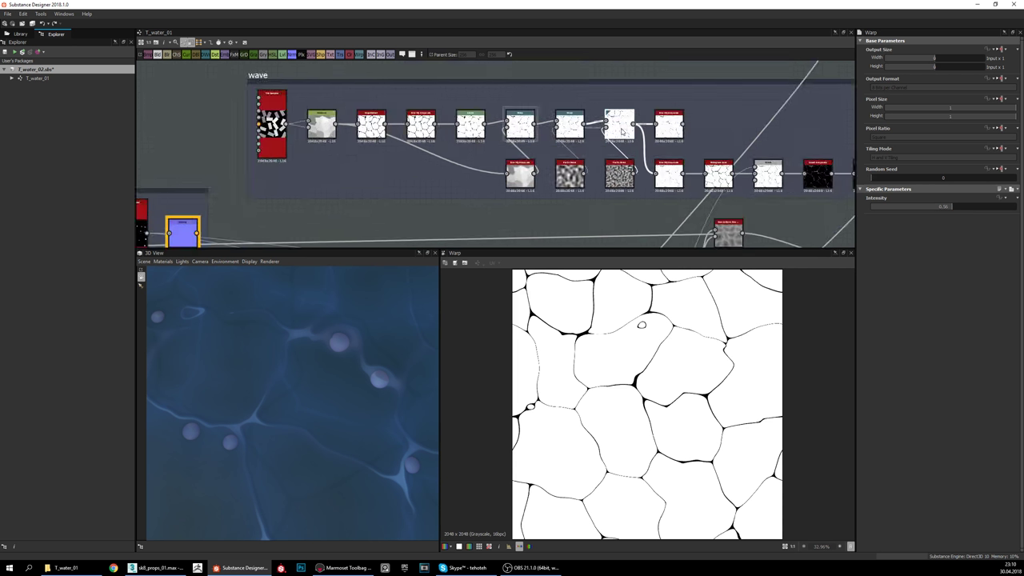
double_click(669, 121)
middle_drag(718, 168, 637, 160)
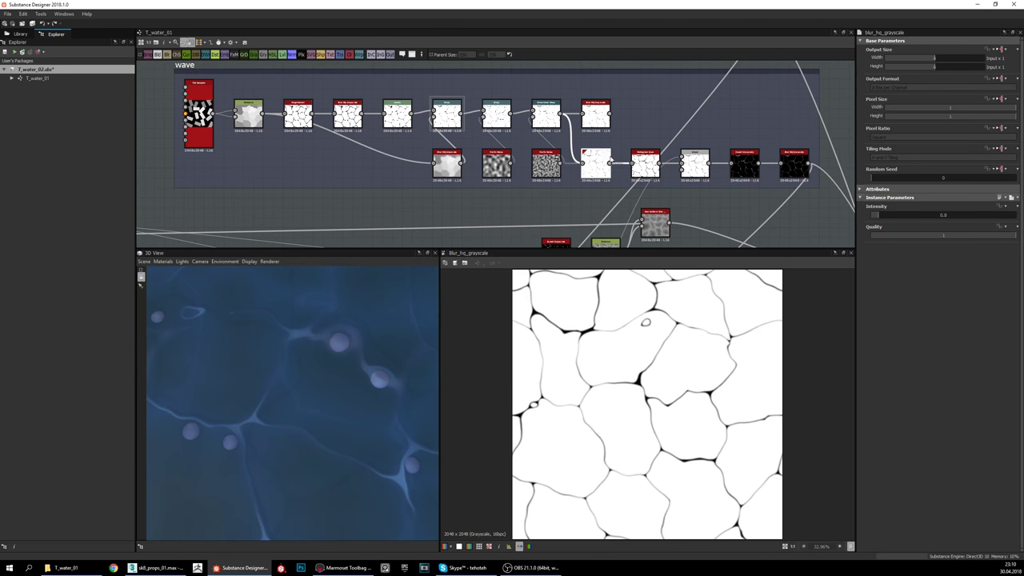
Step: Inspect the wave frame's Histogram Scan result up close and compare it with the Screen-mode Blend node after it
double_click(649, 163)
scroll(645, 160, up, 3)
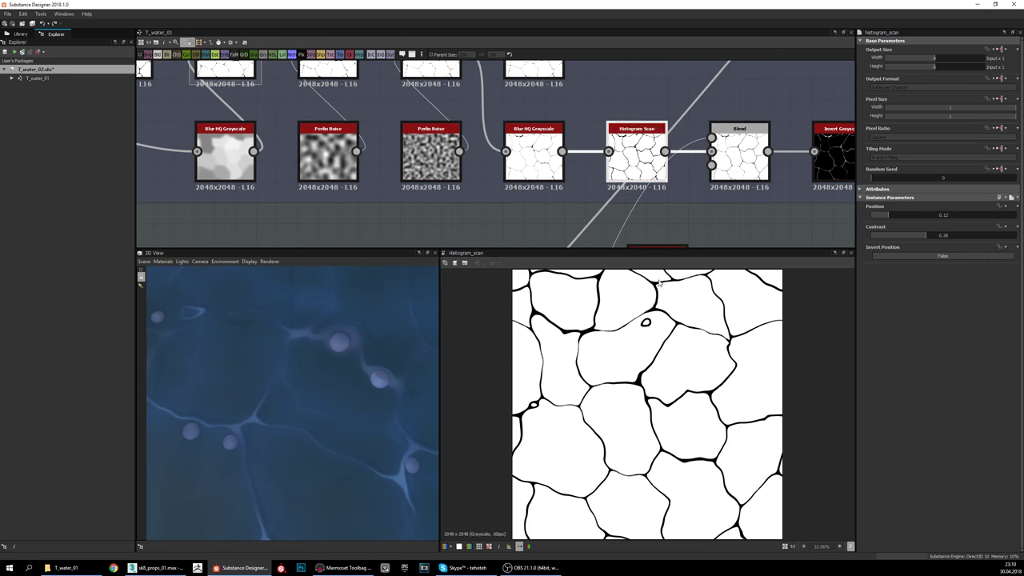
scroll(613, 370, up, 3)
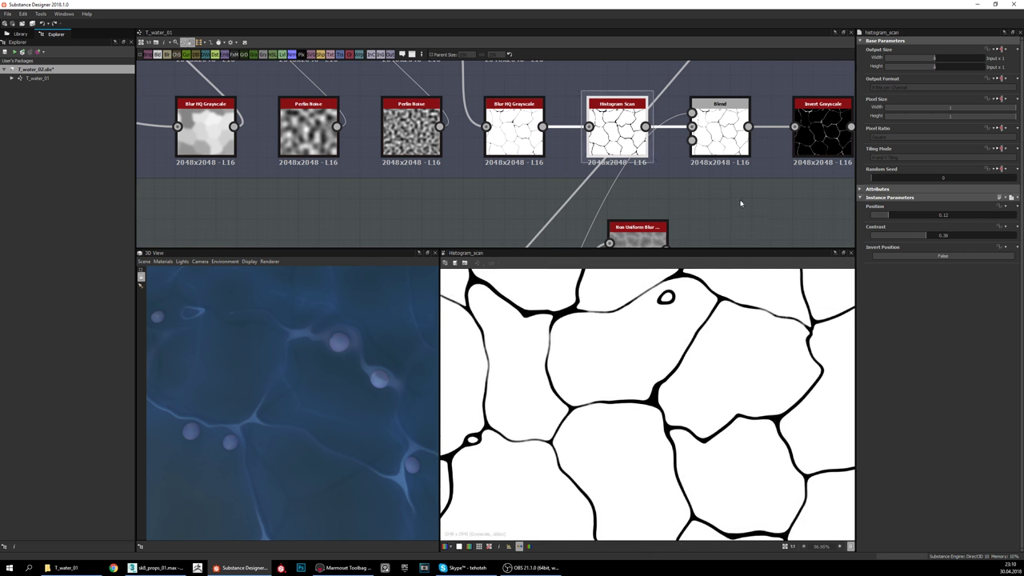
middle_drag(741, 203, 659, 205)
double_click(638, 132)
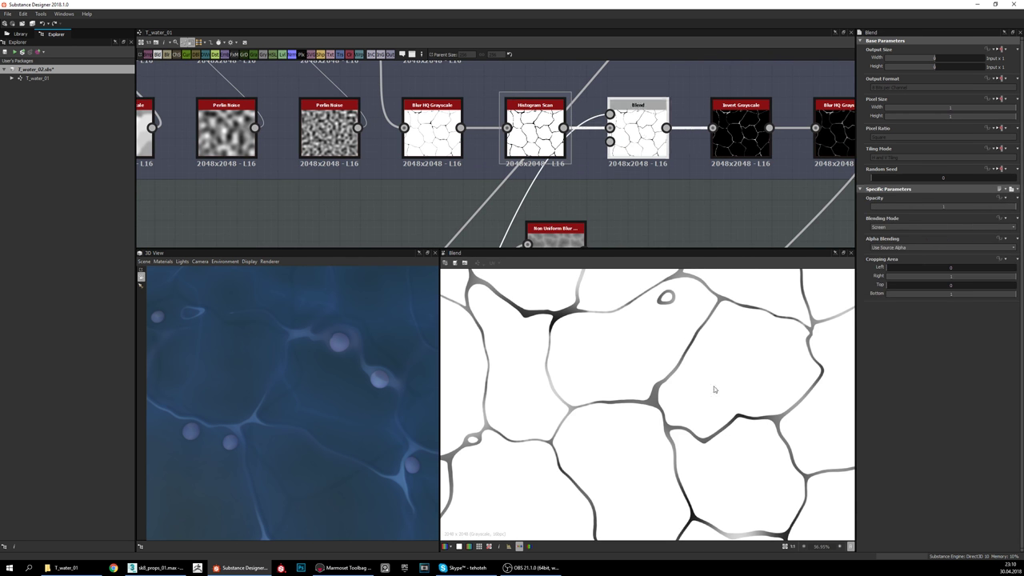
Step: Preview the wave frame's Invert Grayscale node and its final Blur HQ Grayscale node
middle_drag(761, 208, 581, 229)
double_click(561, 153)
click(674, 140)
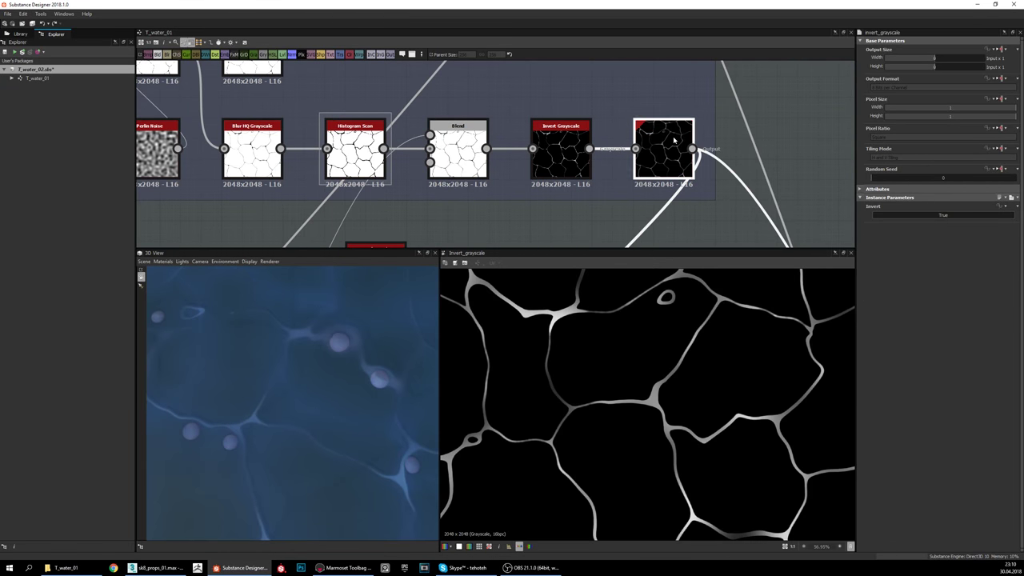
double_click(674, 141)
Step: Follow the wave mask's output link down to the albedo frame and preview the wave Blend node
scroll(704, 160, down, 5)
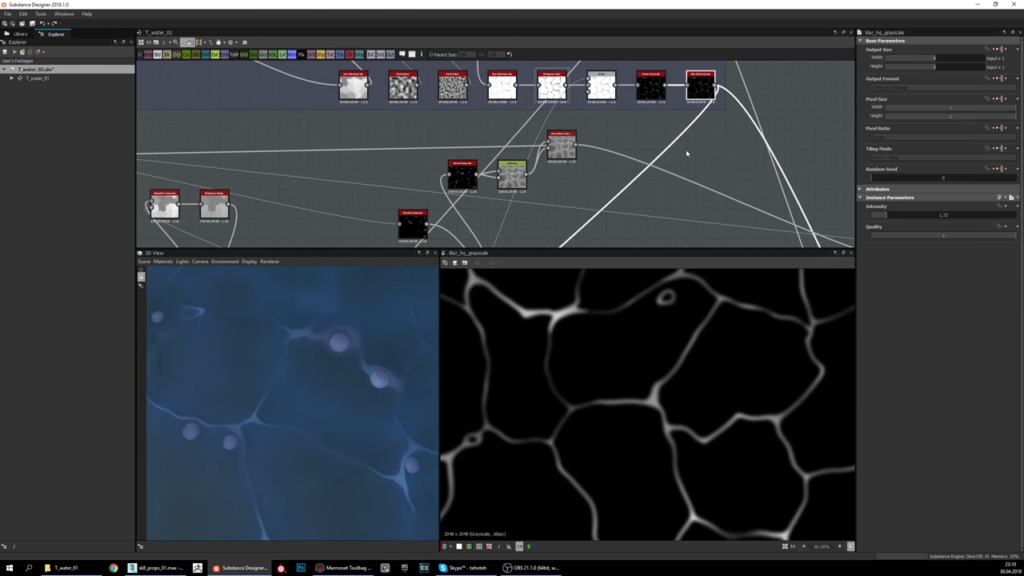
scroll(697, 144, down, 2)
middle_drag(693, 138, 677, 166)
middle_drag(553, 203, 687, 67)
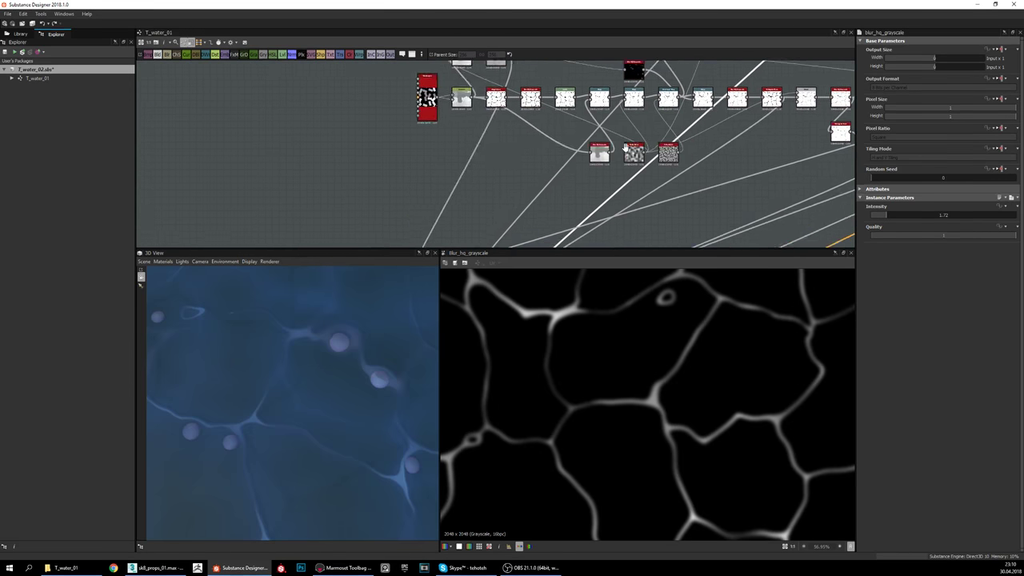
mouse_move(564, 238)
middle_down()
mouse_move(680, 122)
mouse_move(704, 83)
mouse_move(553, 228)
middle_up()
double_click(626, 142)
scroll(479, 94, down, 3)
middle_drag(479, 94, 480, 243)
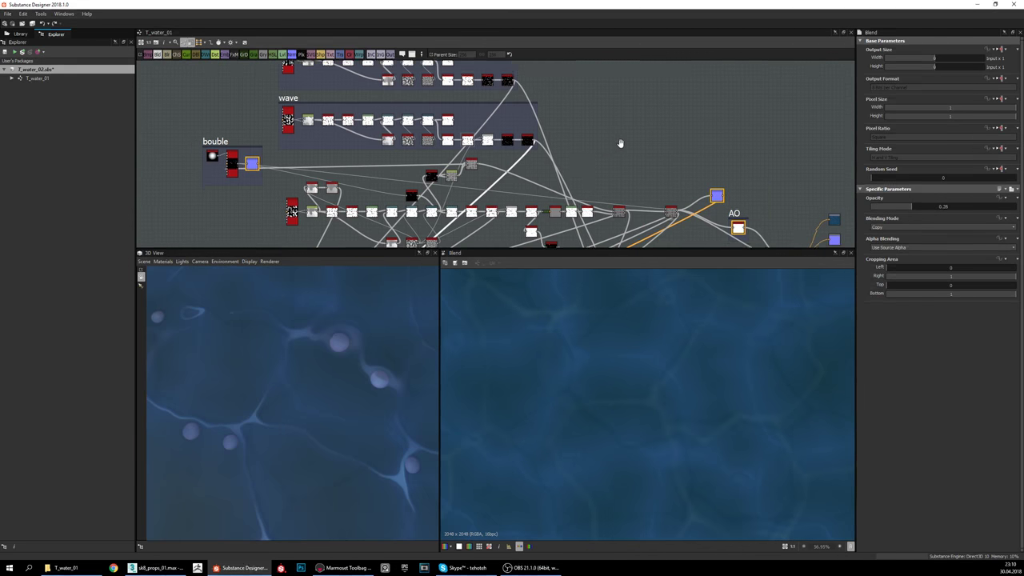
scroll(605, 153, up, 2)
middle_drag(560, 168, 605, 104)
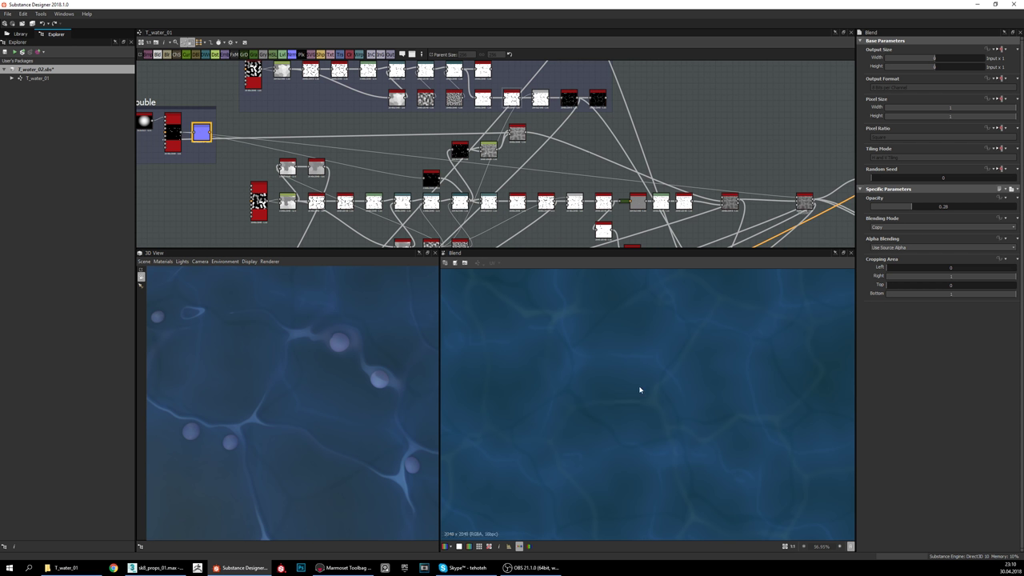
Step: Set the albedo frame's wave Blend node to Add (Linear Dodge) and check the wave lines in the 3D view
scroll(653, 413, down, 1)
middle_drag(516, 192, 542, 127)
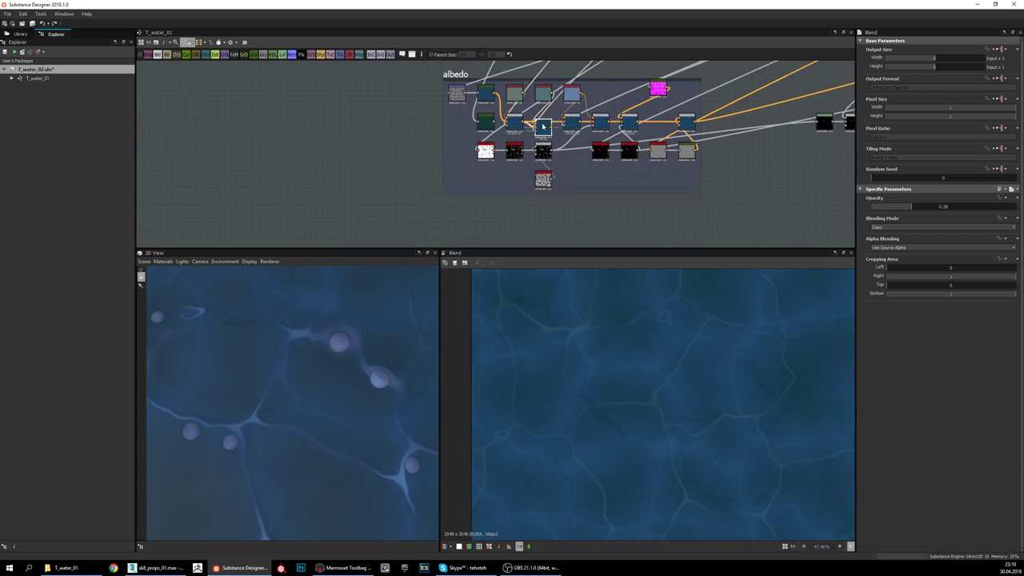
scroll(543, 125, up, 3)
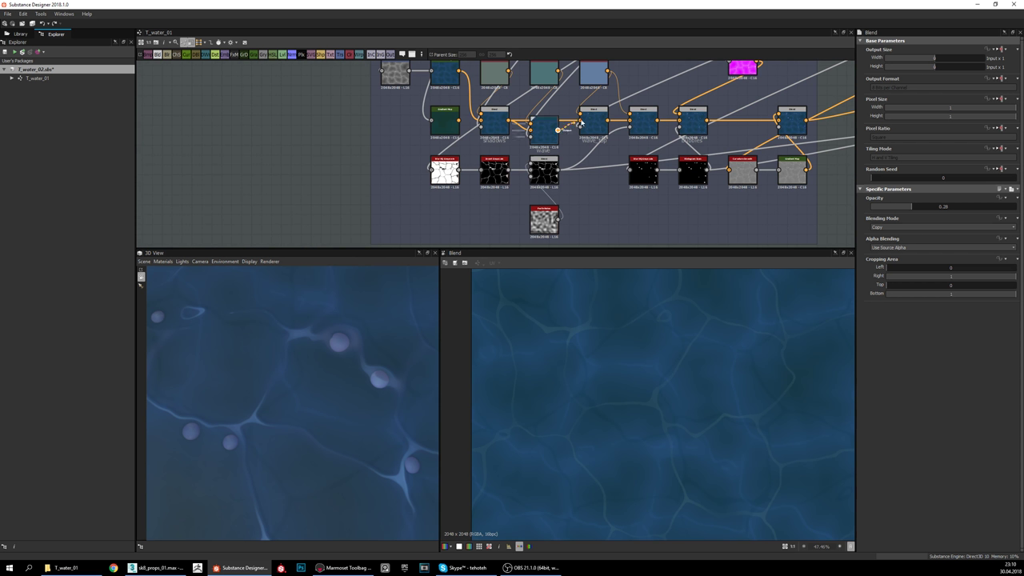
drag(581, 122, 580, 120)
drag(340, 404, 432, 344)
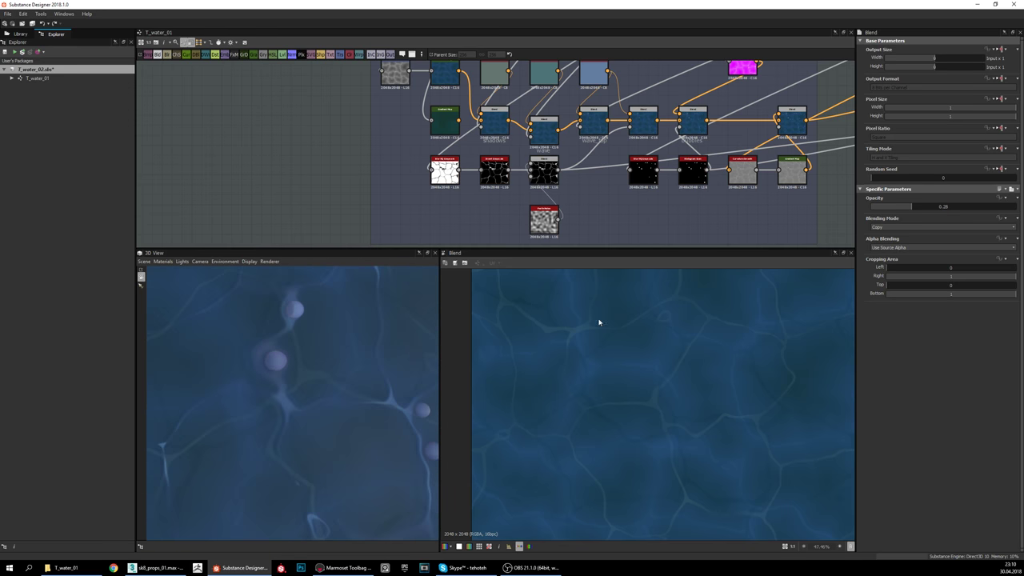
click(545, 128)
click(888, 227)
click(890, 239)
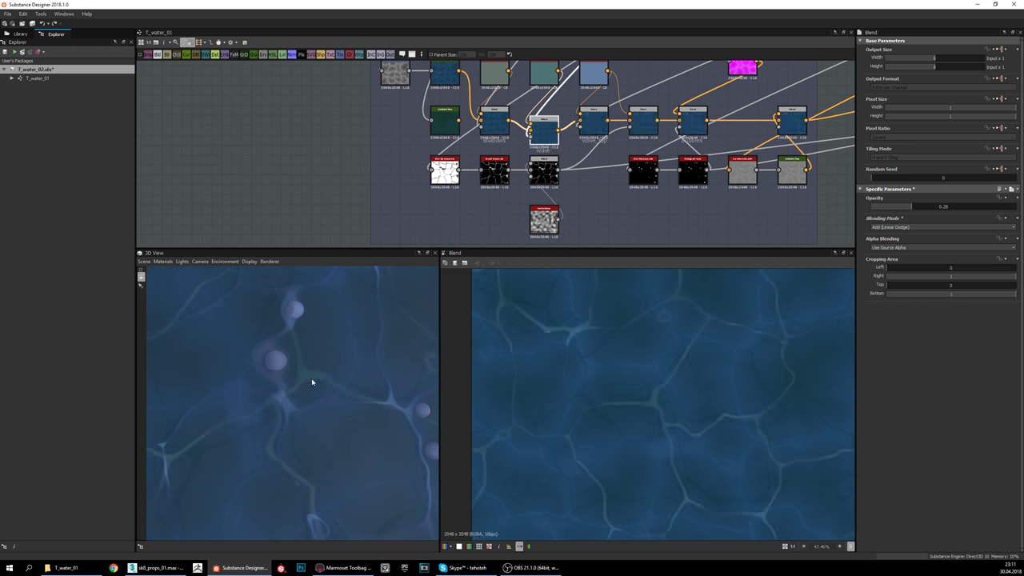
mouse_move(312, 383)
mouse_down()
mouse_move(354, 408)
mouse_move(354, 422)
mouse_move(380, 411)
mouse_move(207, 427)
mouse_move(275, 416)
mouse_move(313, 350)
mouse_move(308, 379)
mouse_up()
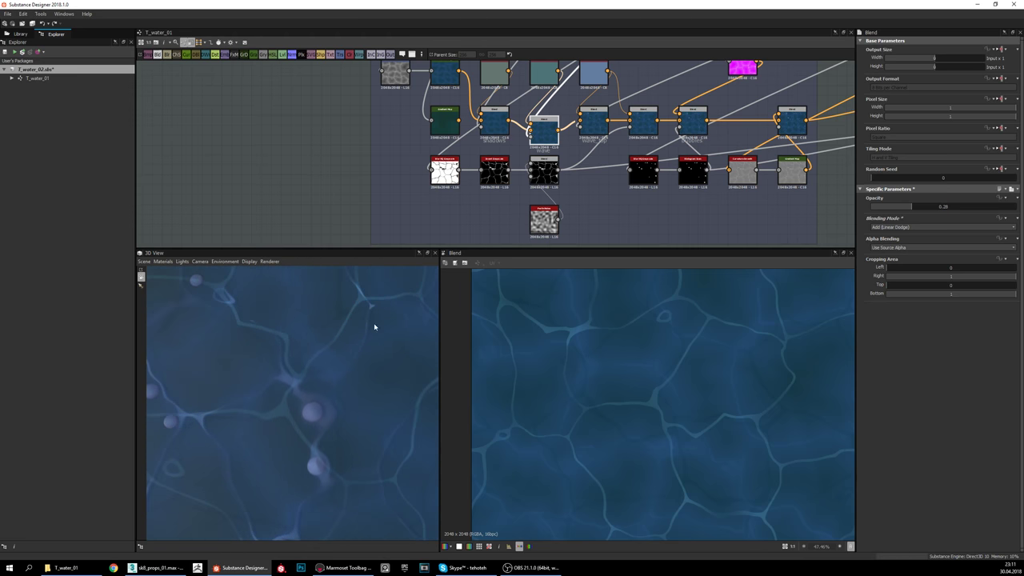
drag(374, 326, 336, 381)
Step: Change the wave Blend node's blending mode to Subtract and inspect the material in the 3D view
click(905, 227)
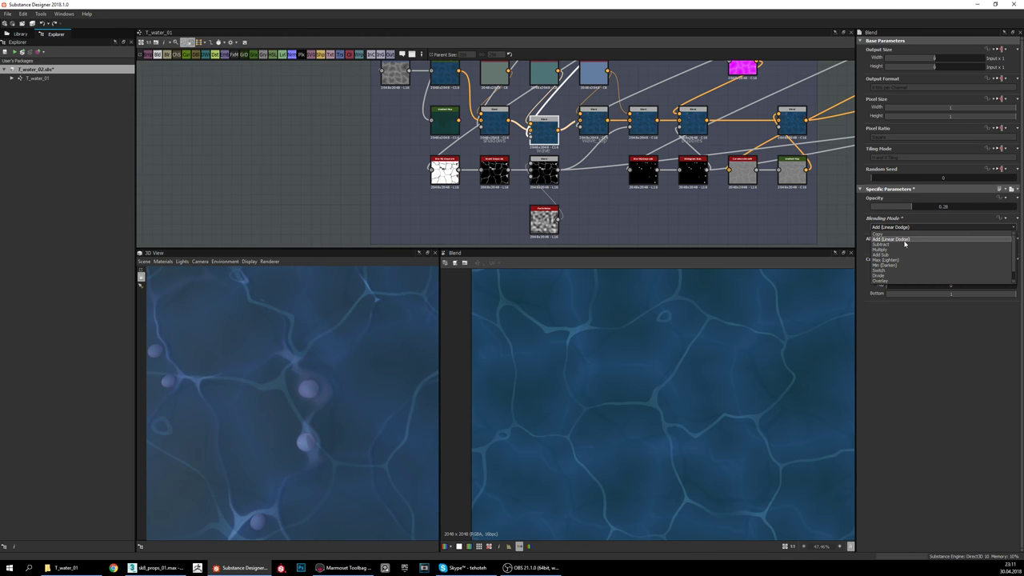
click(905, 244)
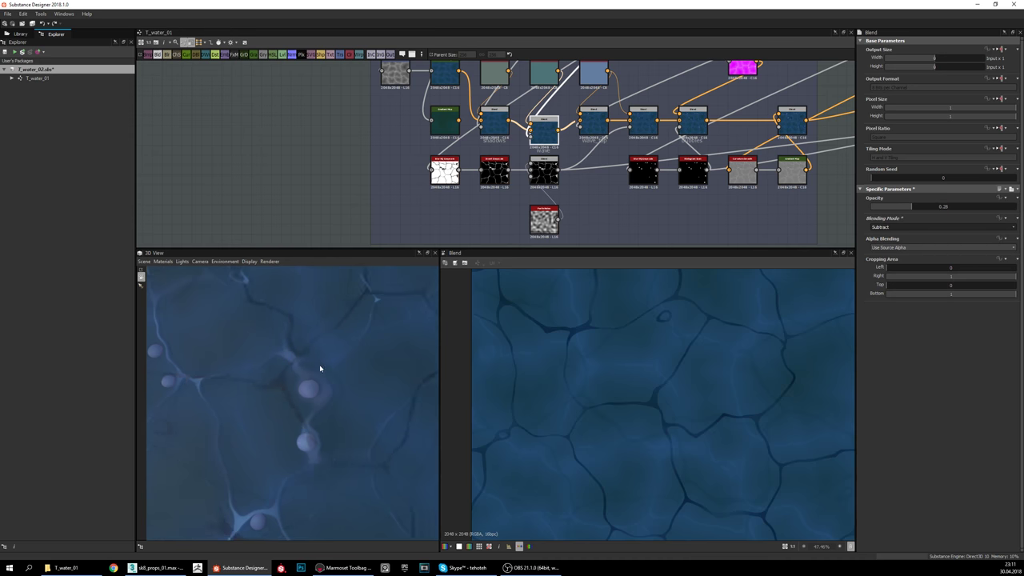
drag(320, 368, 415, 388)
drag(359, 343, 392, 357)
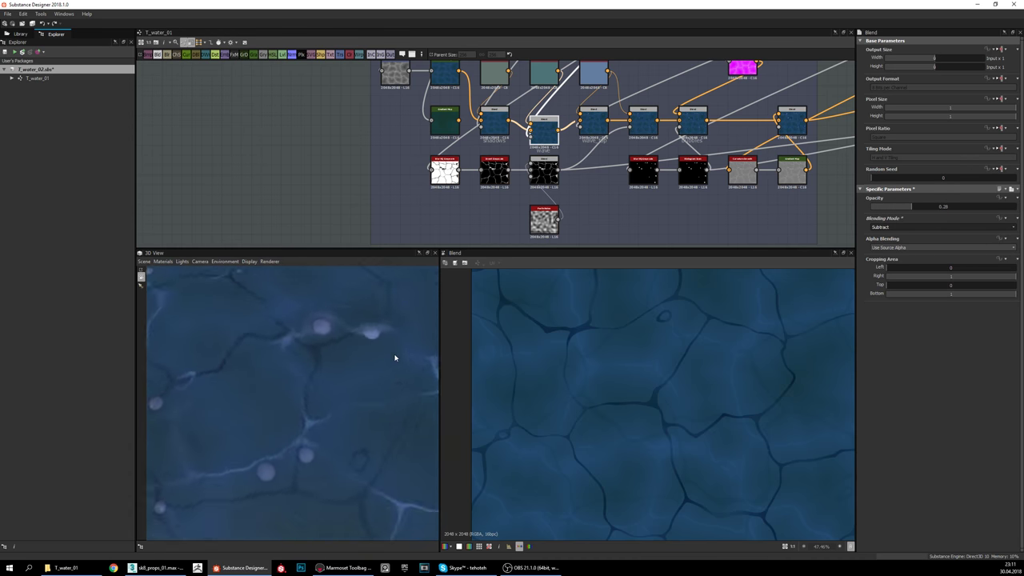
Step: Change the wave Blend node's blending mode to Multiply and inspect the water surface from several angles
click(893, 228)
click(884, 249)
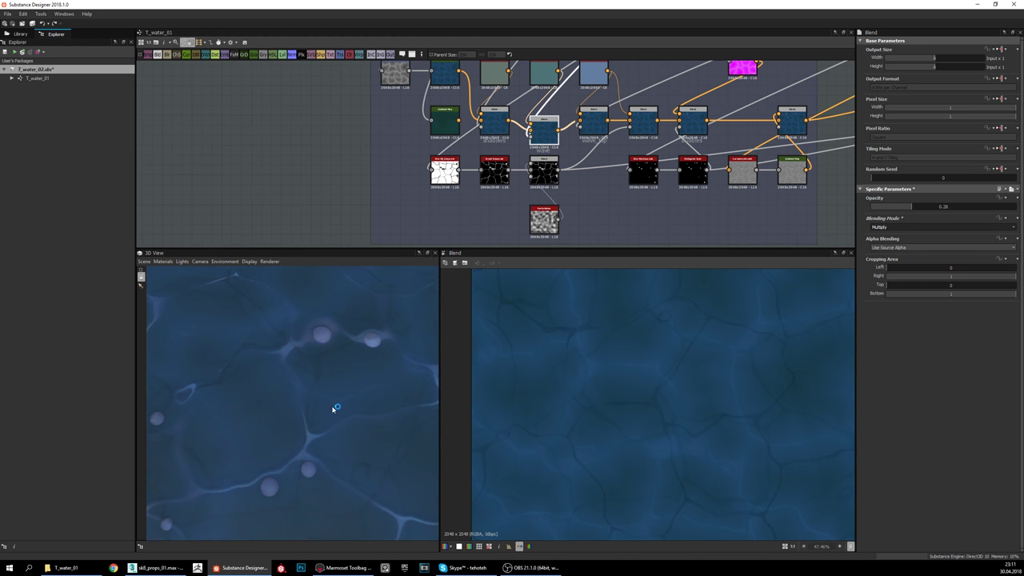
drag(216, 400, 245, 400)
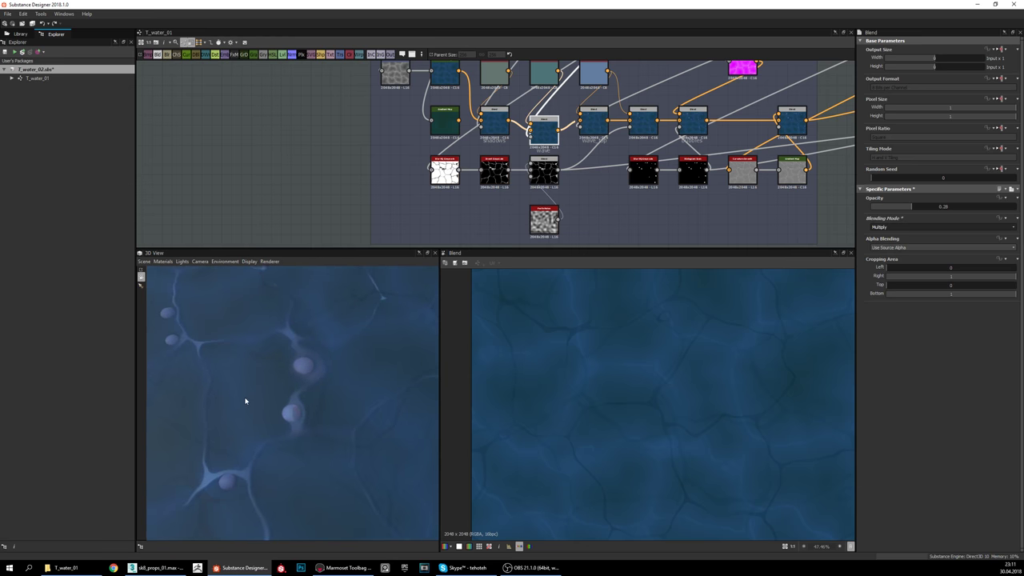
right_drag(245, 400, 300, 381)
drag(299, 382, 245, 401)
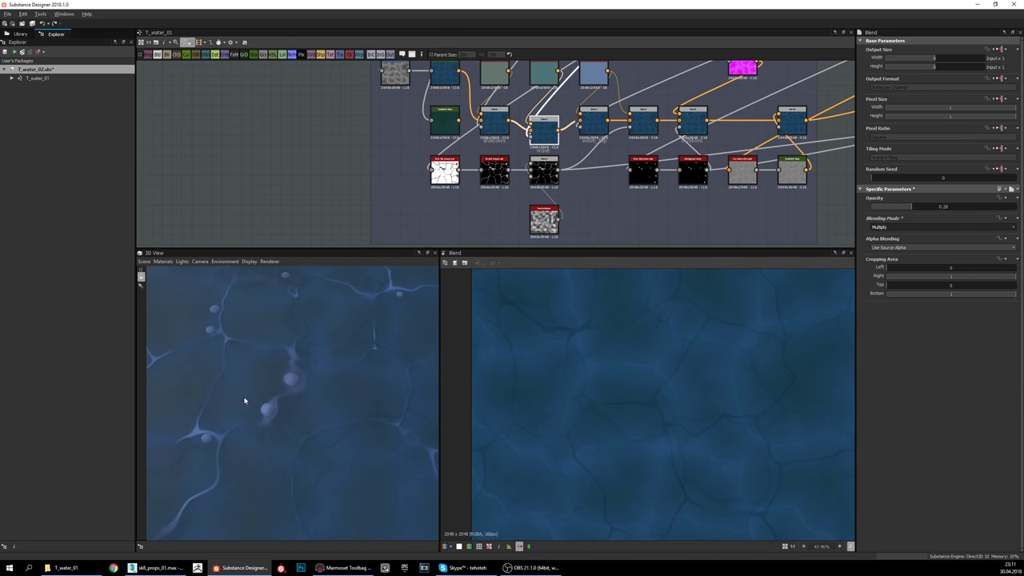
drag(307, 409, 400, 368)
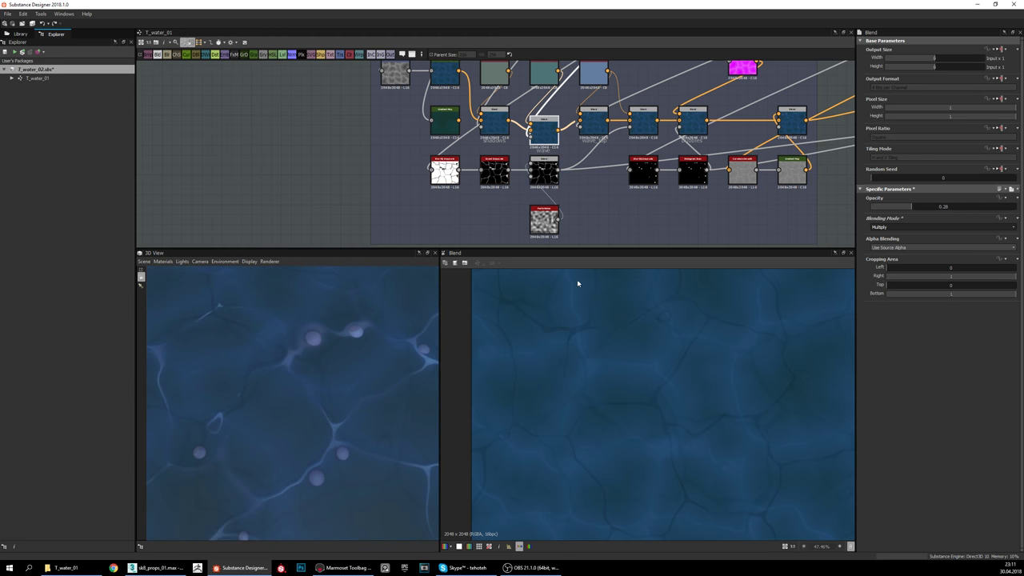
Step: Trace the wave Blend node's mask link from the albedo frame back up through the graph to its source
scroll(606, 159, down, 2)
scroll(547, 178, up, 6)
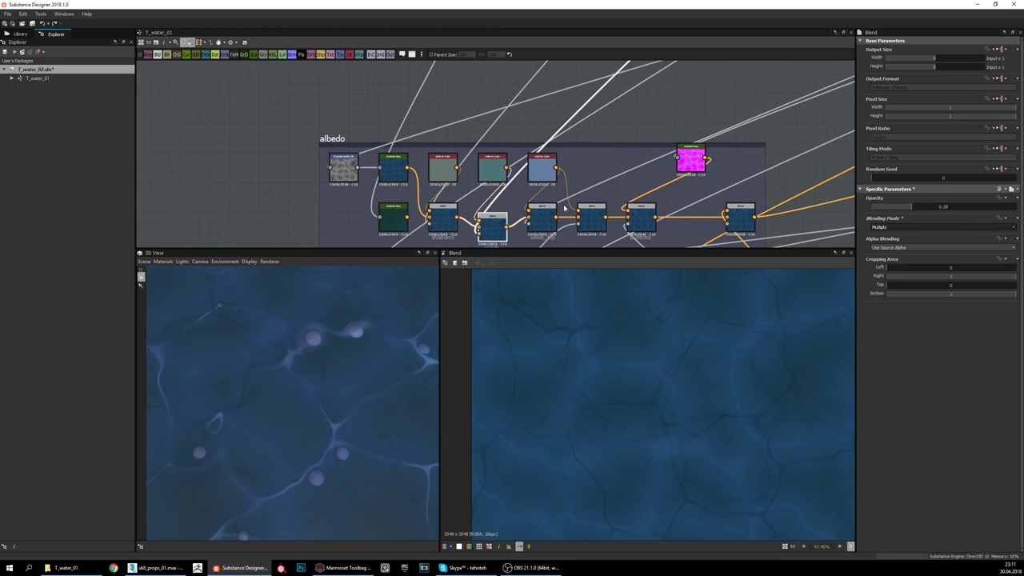
scroll(546, 178, down, 2)
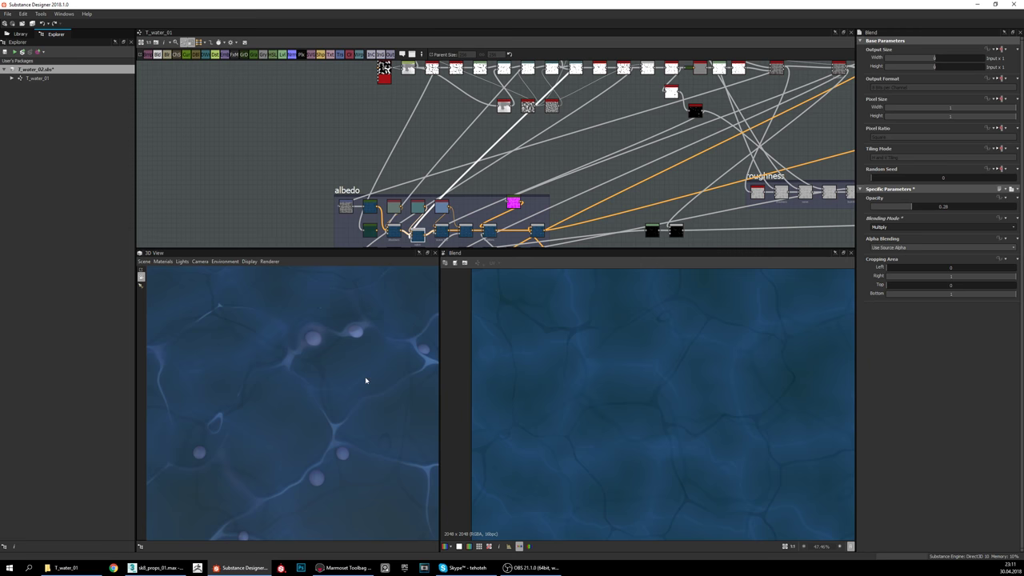
middle_drag(591, 127, 648, 69)
scroll(485, 182, up, 3)
middle_drag(596, 113, 536, 165)
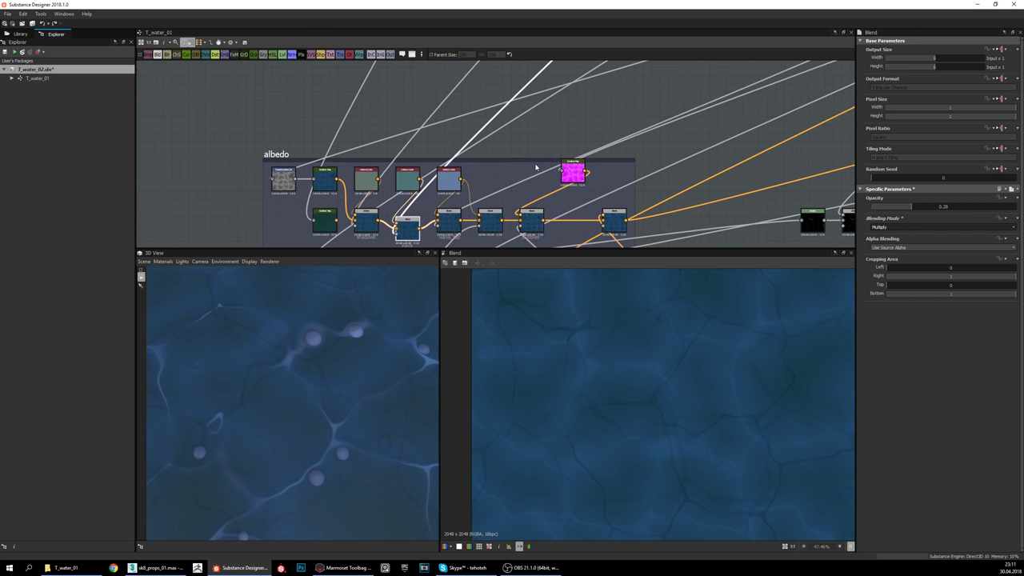
scroll(525, 227, down, 3)
middle_drag(611, 135, 602, 226)
middle_drag(542, 148, 636, 102)
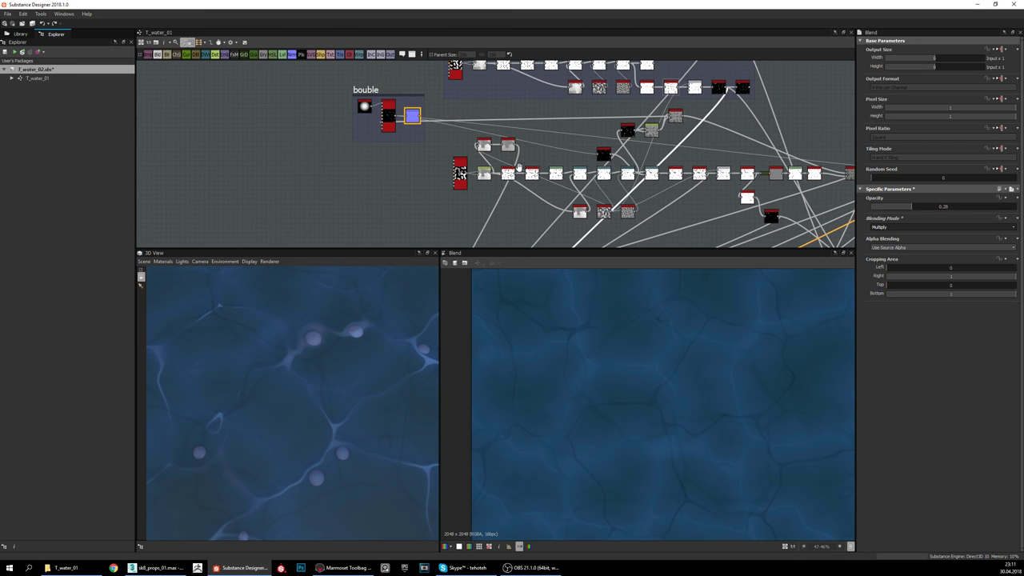
Step: Examine the wave and bouble frames together with the long node chain below them
middle_drag(519, 167, 488, 189)
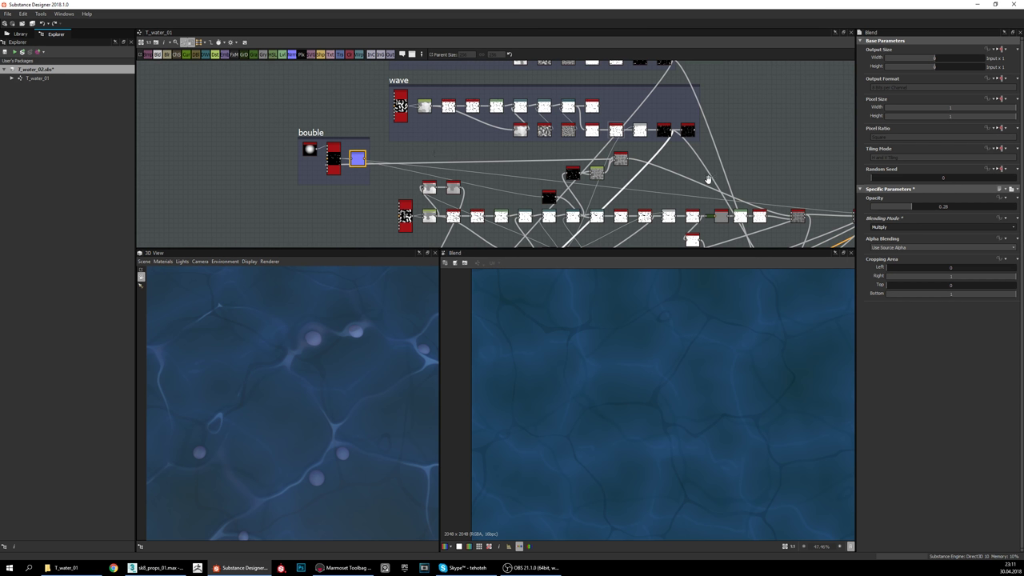
middle_drag(708, 179, 718, 122)
middle_drag(531, 134, 530, 177)
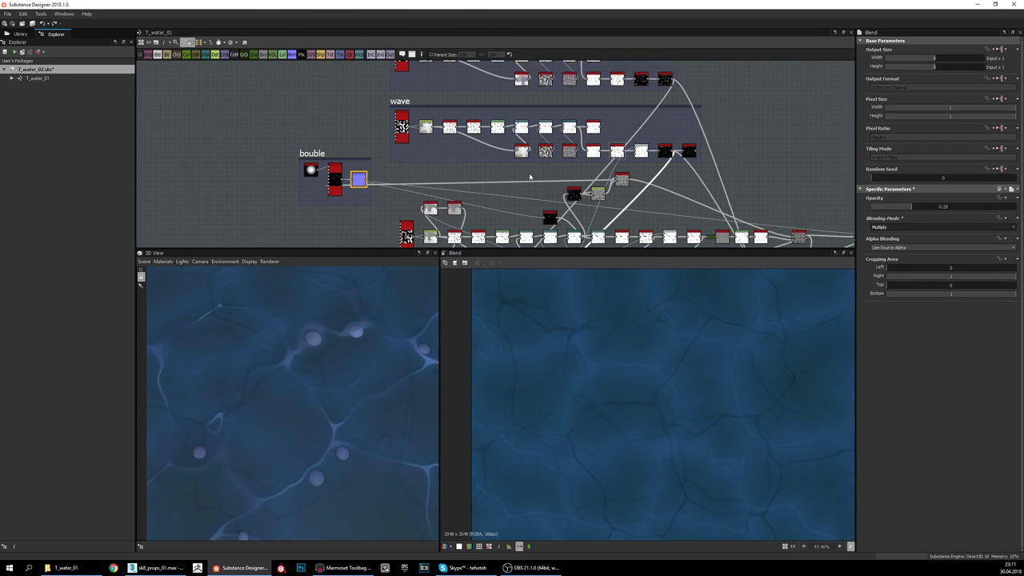
middle_drag(357, 99, 348, 41)
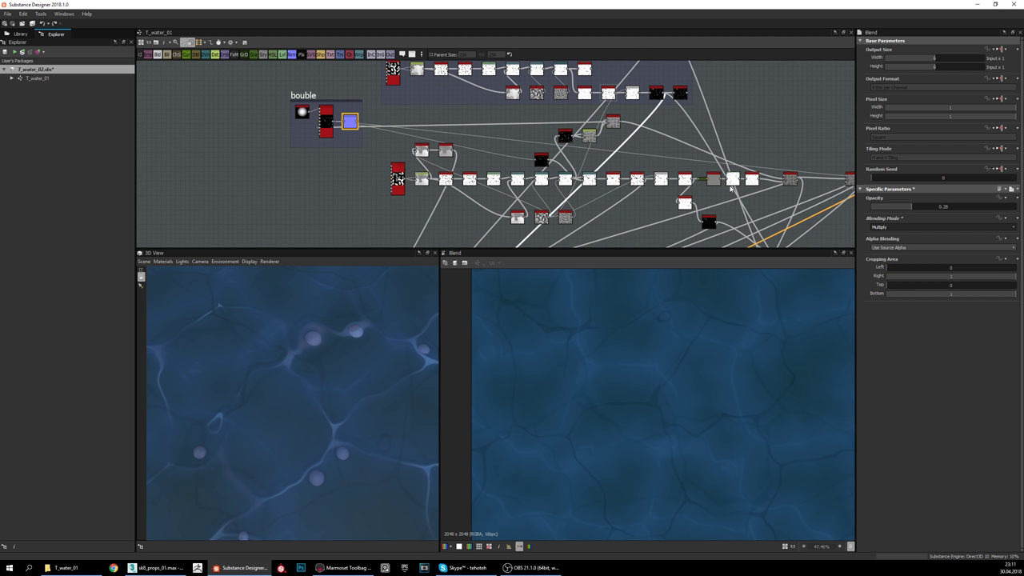
middle_drag(383, 166, 390, 215)
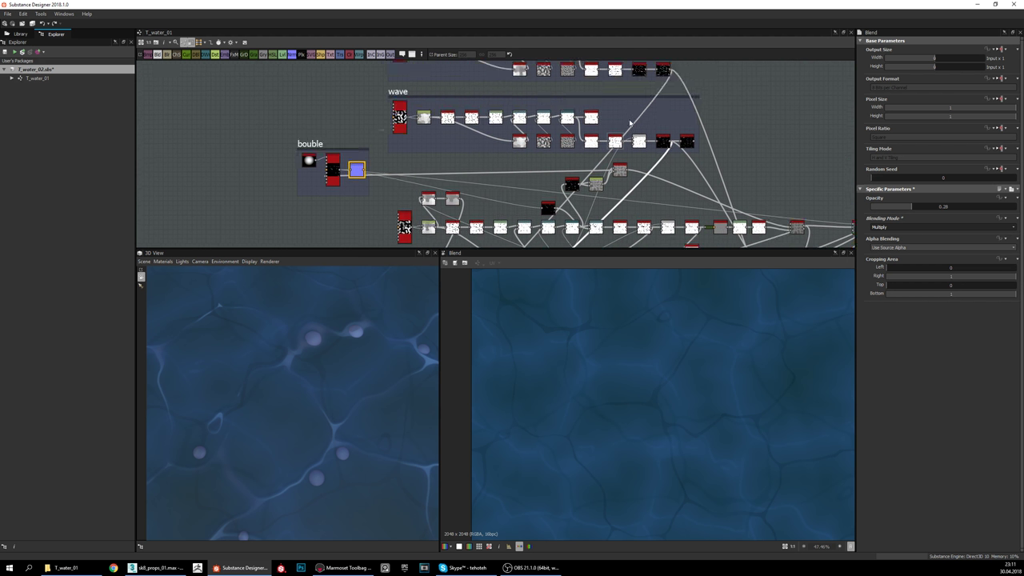
middle_drag(413, 132, 390, 96)
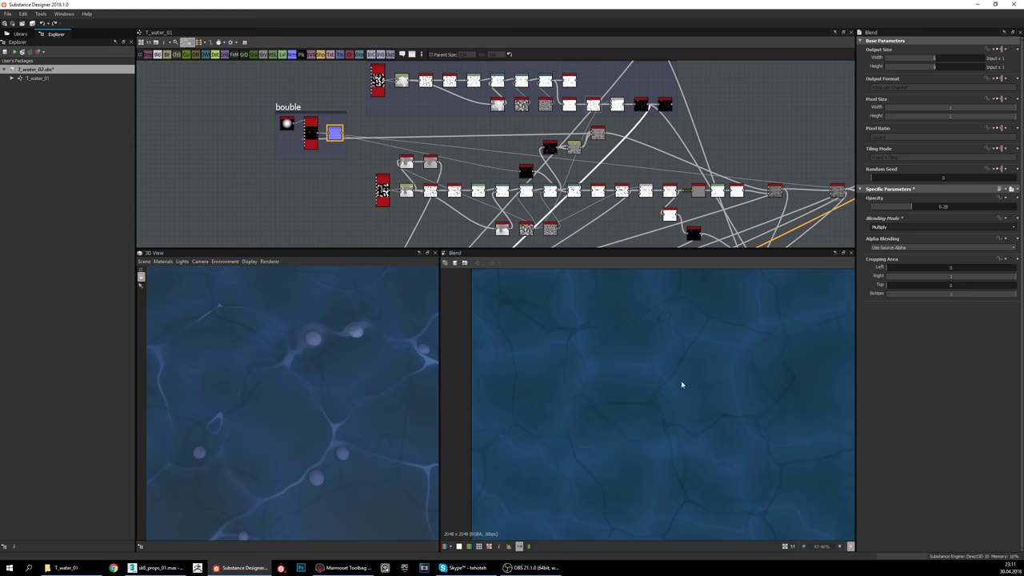
middle_drag(526, 200, 543, 209)
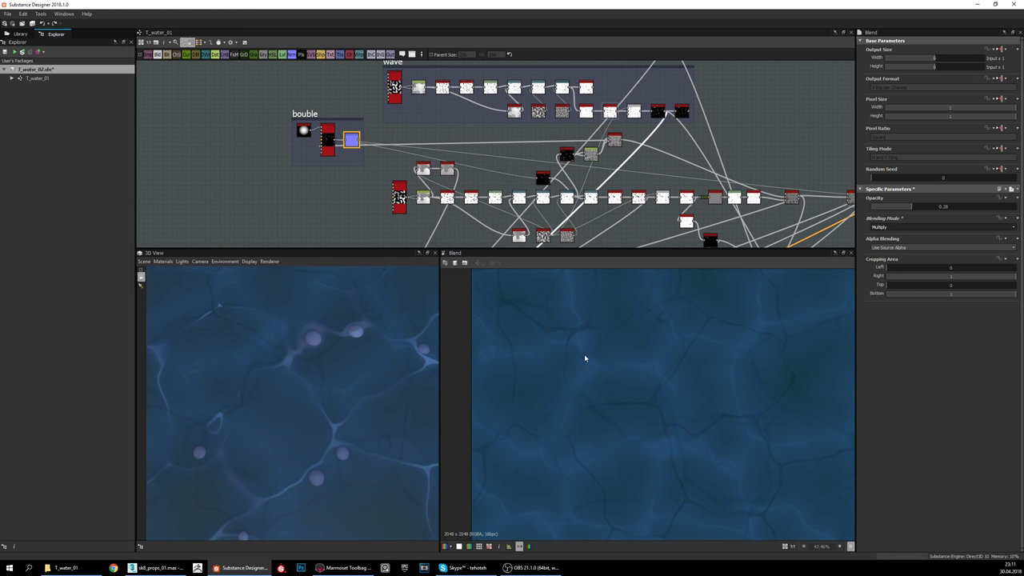
middle_drag(673, 105, 684, 117)
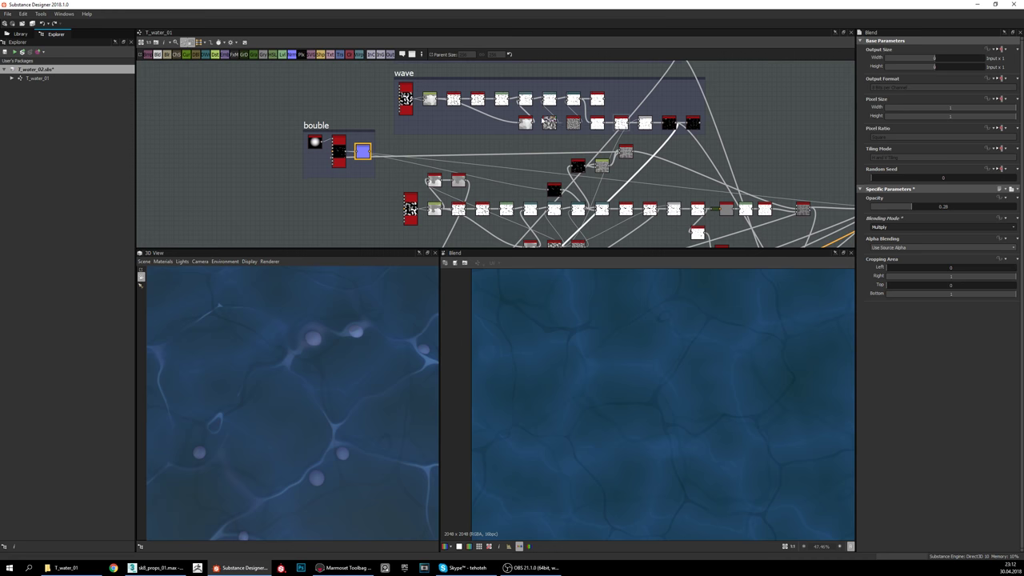
Step: Preview the wave_shadows frame's Distance, Edge Detect and Blur HQ Grayscale nodes, then its Tile Sampler
middle_drag(448, 129, 534, 244)
scroll(464, 155, up, 3)
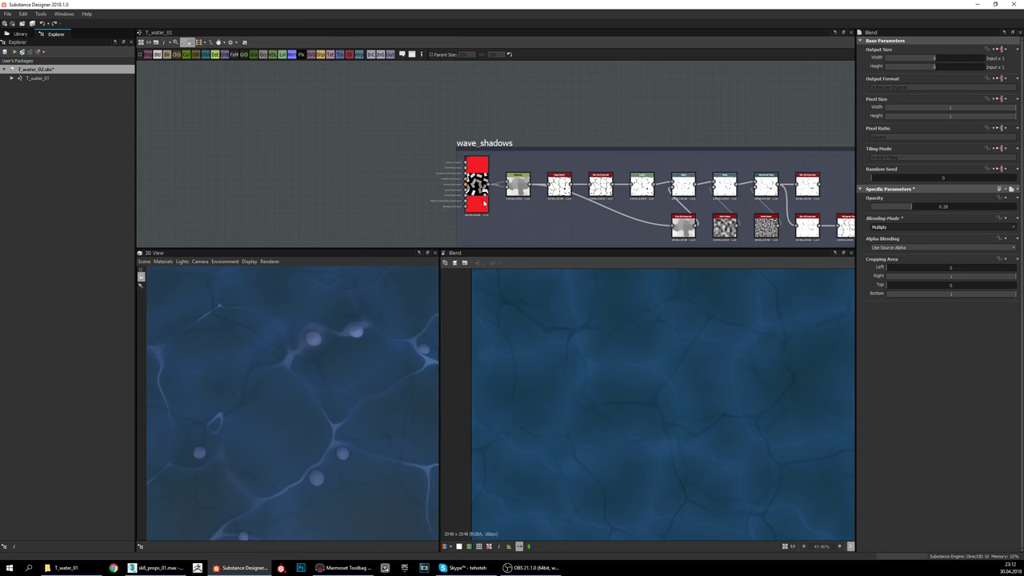
scroll(484, 204, up, 2)
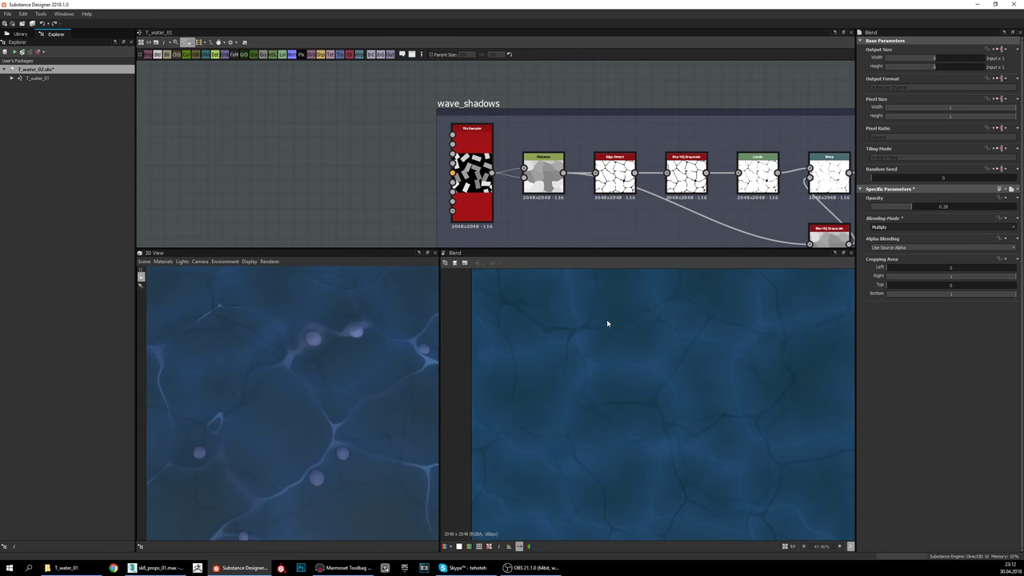
scroll(604, 344, down, 2)
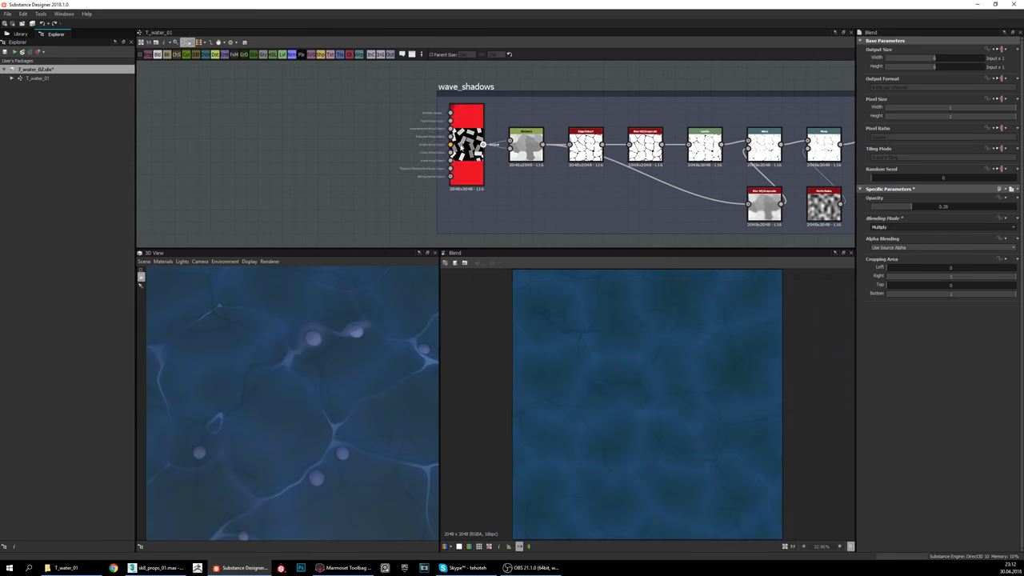
double_click(526, 144)
double_click(585, 145)
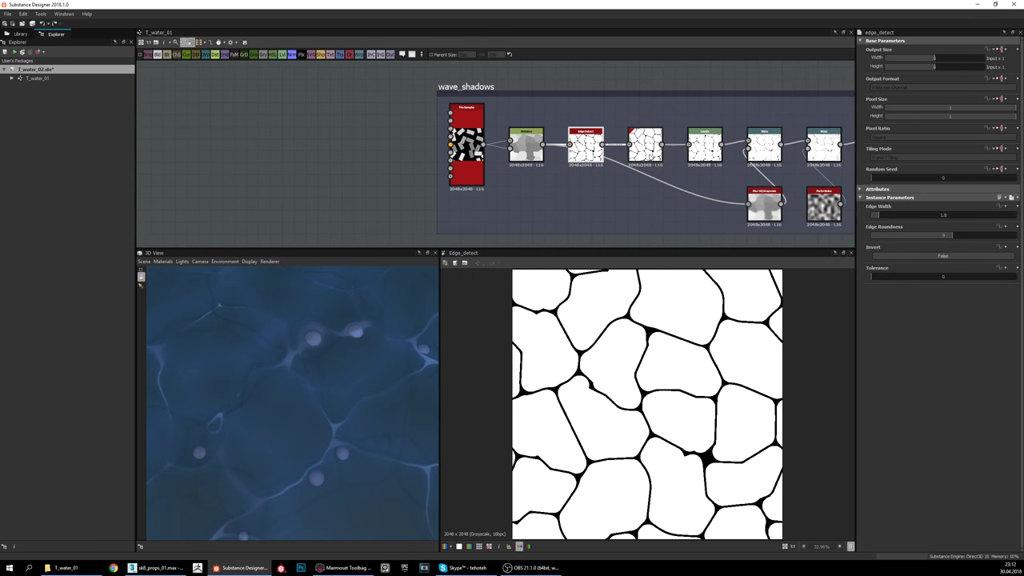
double_click(655, 150)
middle_drag(727, 156, 673, 158)
double_click(423, 140)
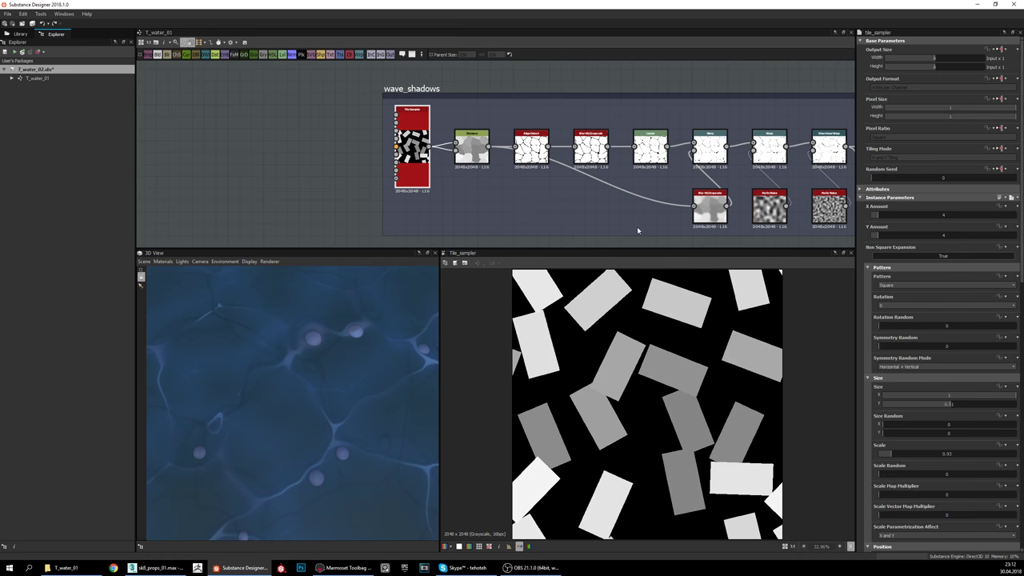
Step: Preview the wave_shadows frame's first Warp node and its Directional Warp node, examining the warped lines up close
middle_drag(668, 176, 543, 172)
double_click(585, 144)
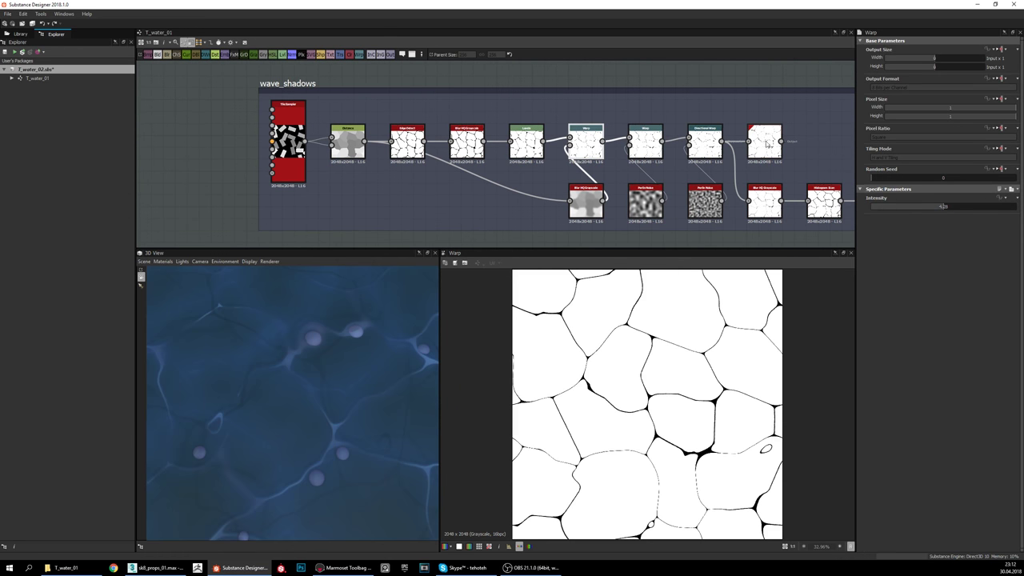
double_click(704, 144)
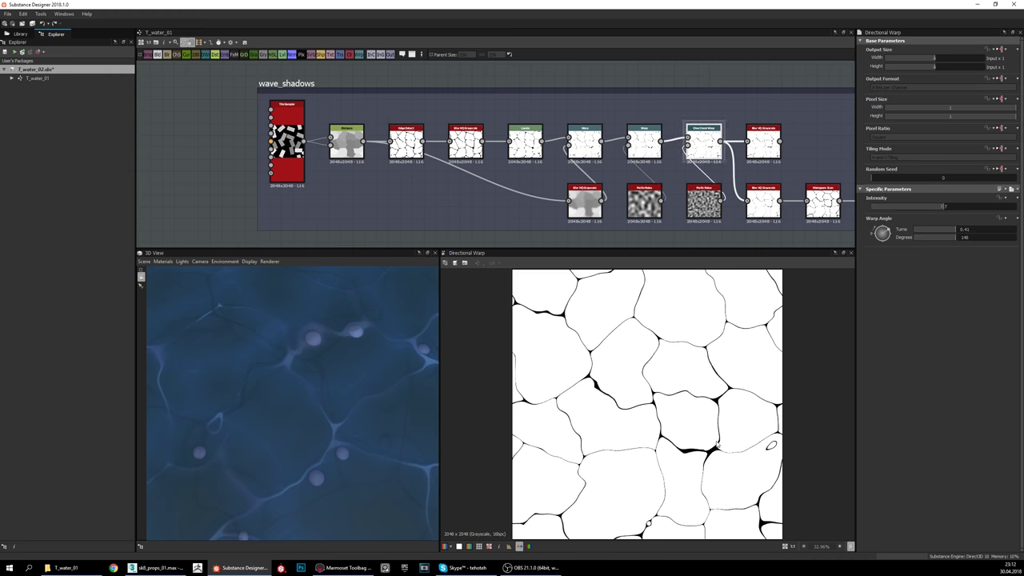
scroll(777, 452, up, 2)
scroll(756, 458, down, 4)
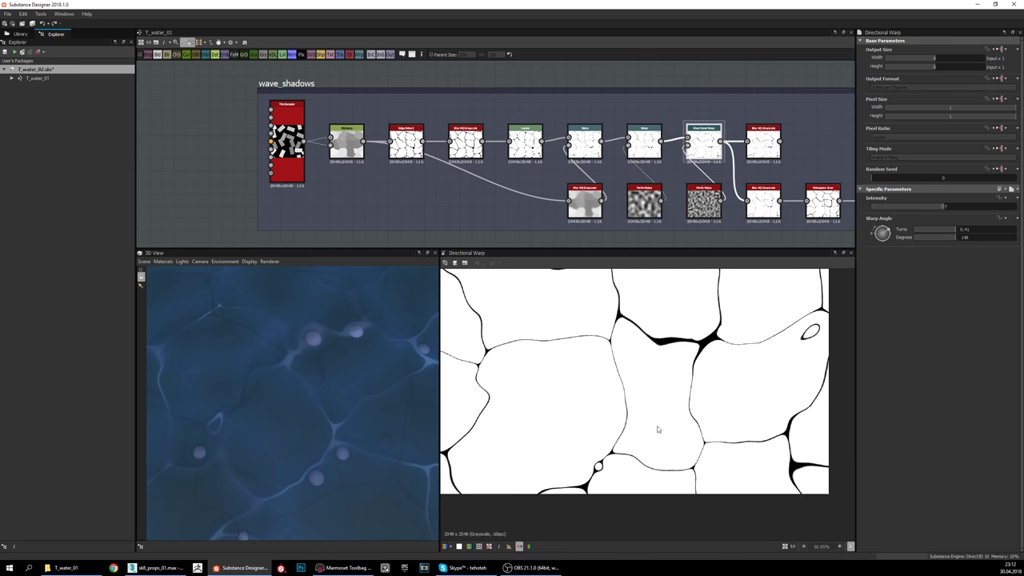
Step: Preview the final Blur HQ Grayscale node of the wave_shadows frame and compare that frame with the wave frame
middle_drag(753, 170, 530, 130)
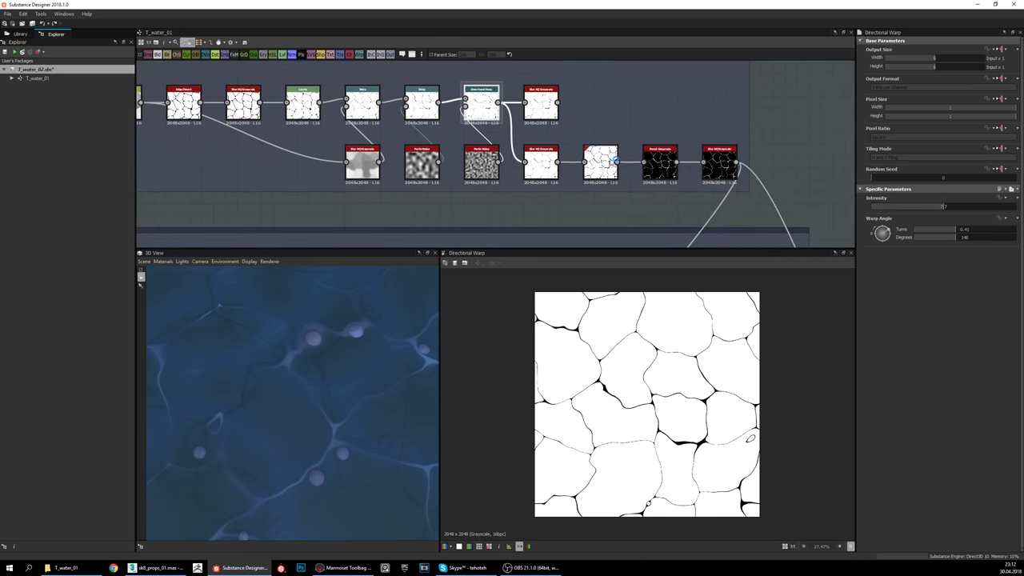
double_click(720, 163)
scroll(629, 425, up, 2)
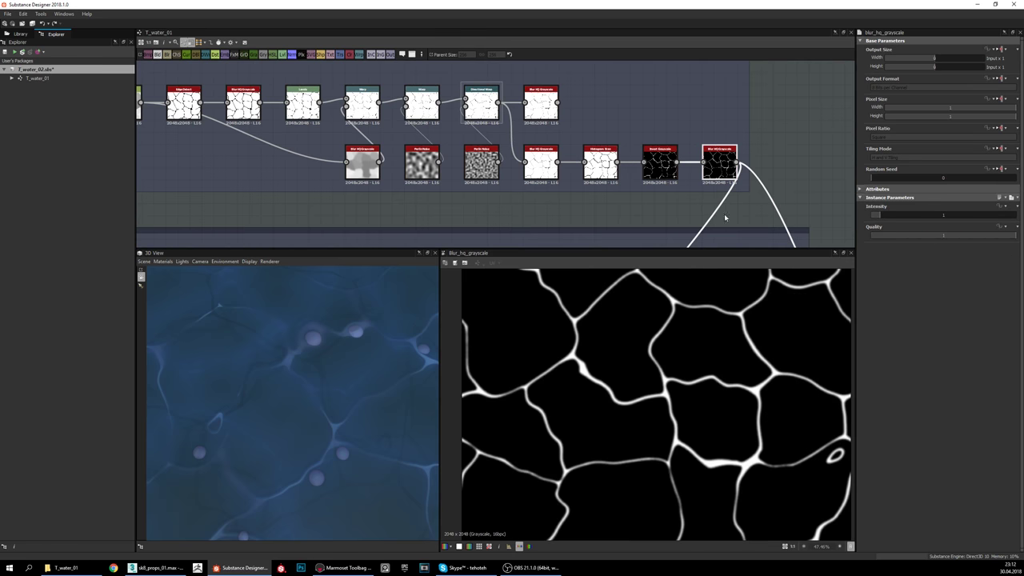
scroll(725, 217, down, 5)
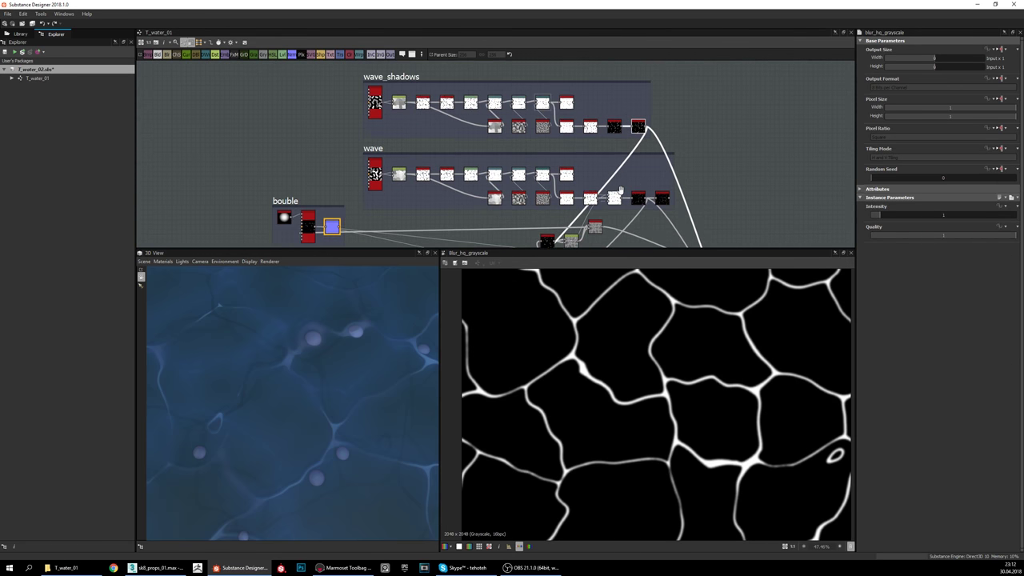
middle_drag(621, 191, 619, 149)
middle_drag(534, 155, 571, 176)
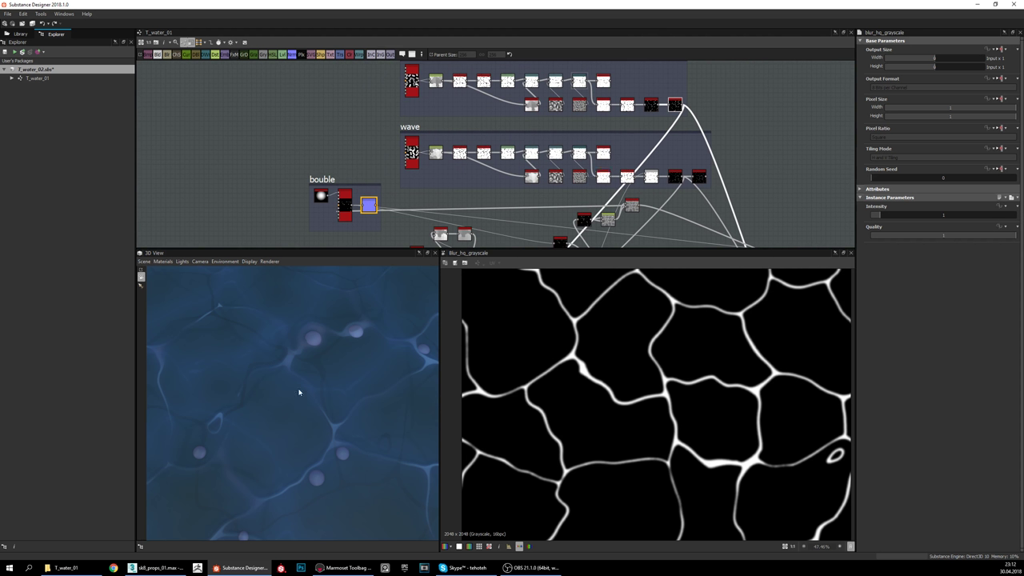
Step: Compare the wave and wave_shadows frame outputs, follow them down to the main node chain and preview its first Height Blend node
middle_drag(717, 156, 693, 188)
middle_drag(459, 183, 460, 182)
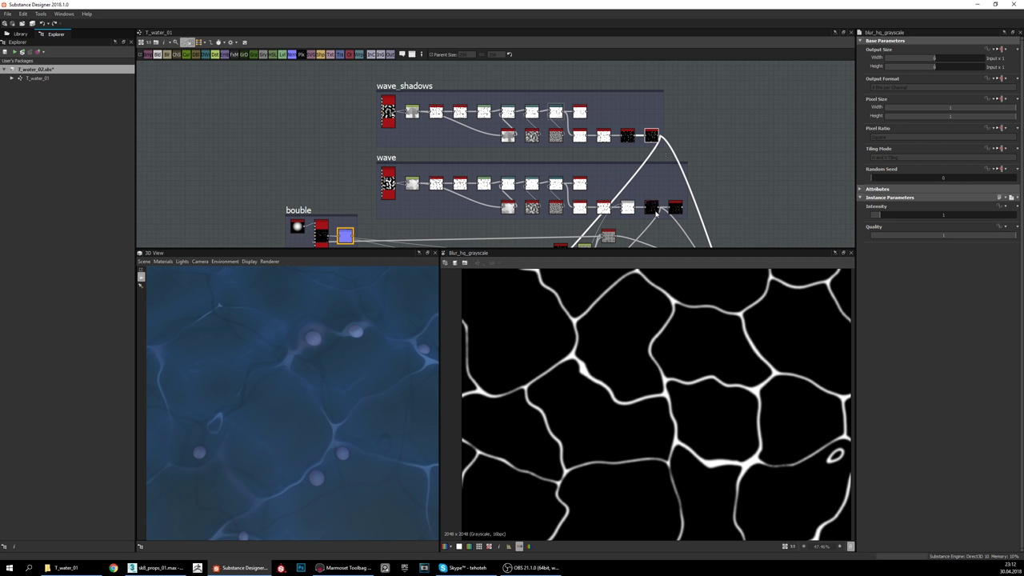
click(653, 208)
click(652, 136)
middle_drag(655, 198, 669, 135)
mouse_move(694, 216)
middle_down()
mouse_move(687, 189)
mouse_move(689, 205)
middle_up()
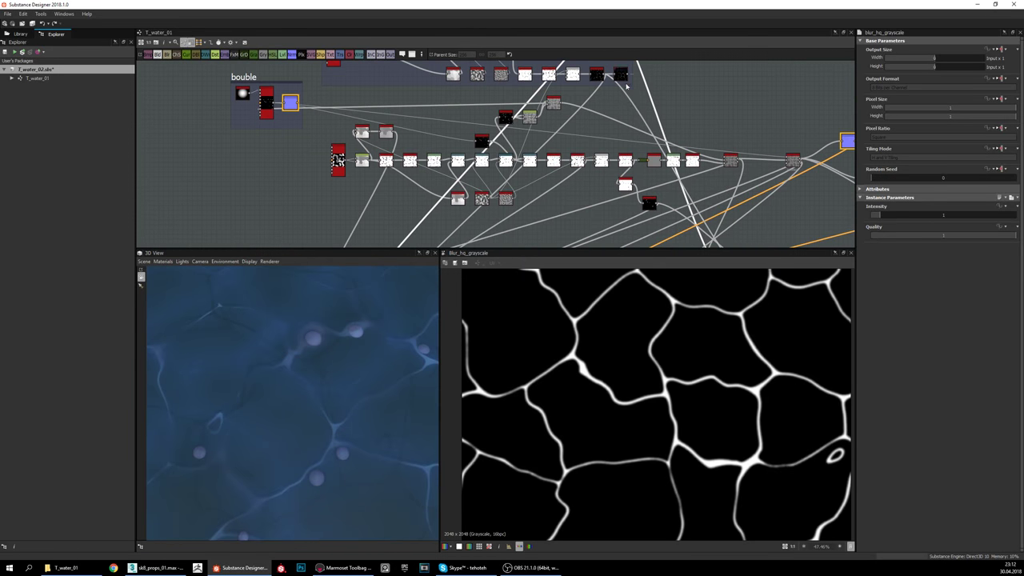
middle_drag(600, 76, 578, 124)
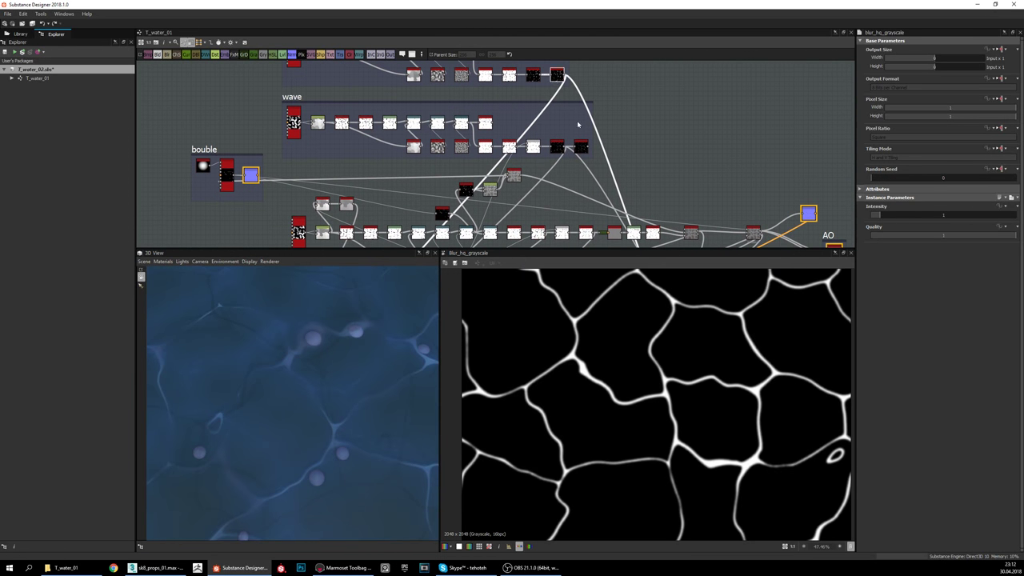
middle_drag(664, 192, 640, 144)
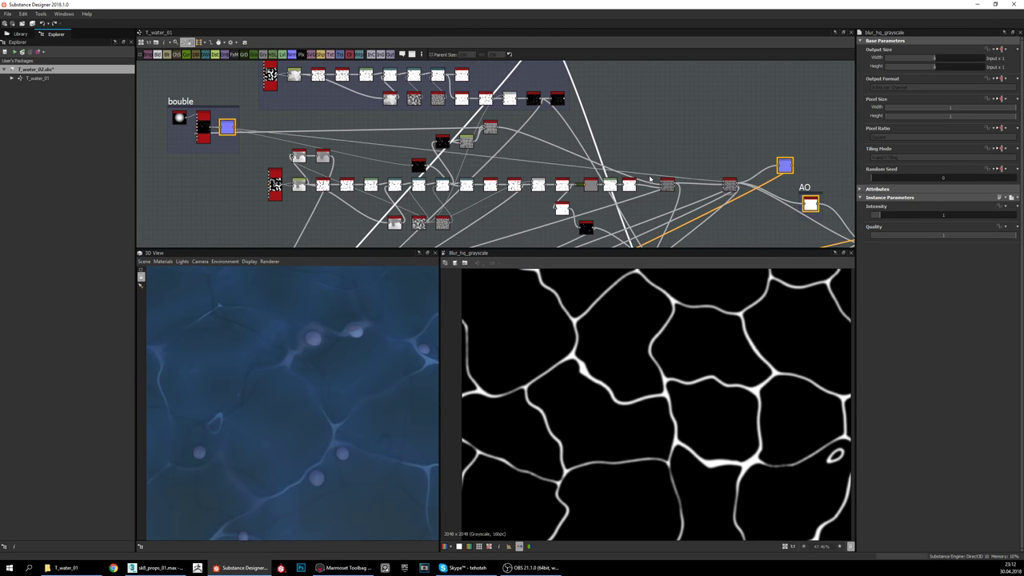
double_click(667, 186)
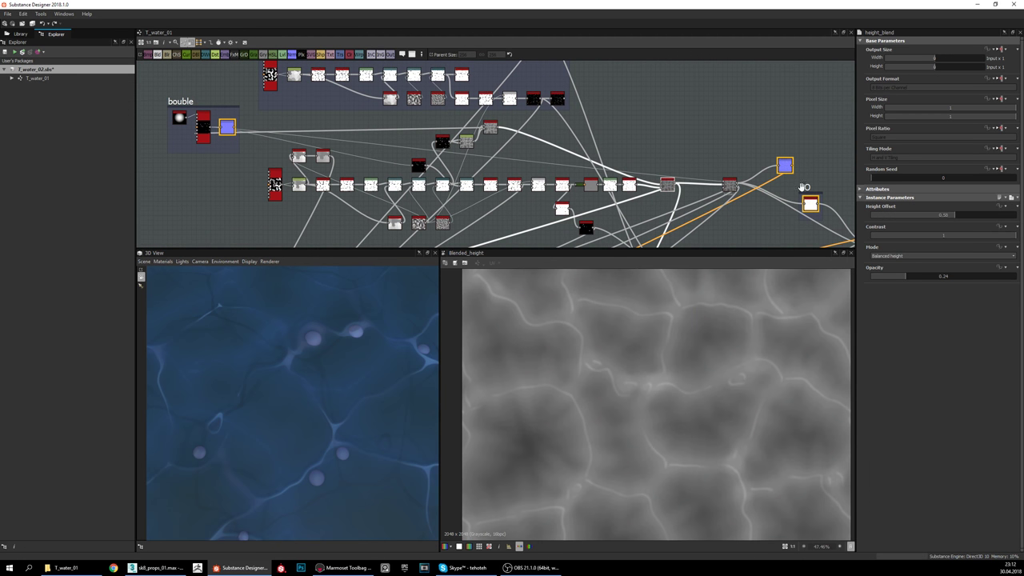
Step: Preview the final Normal node and the AO frame's HBAO node, inspecting both resulting maps
double_click(785, 165)
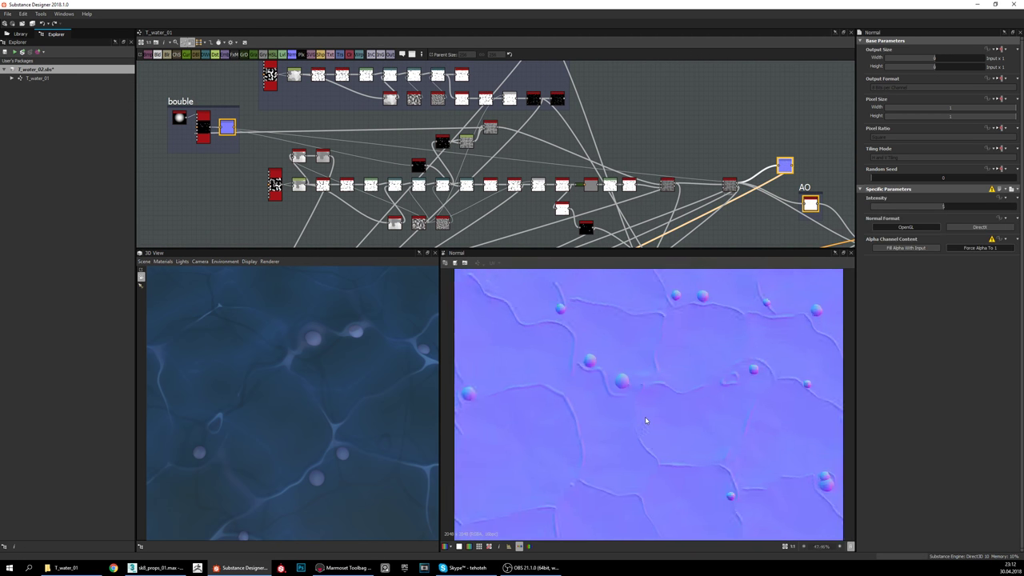
scroll(650, 416, down, 1)
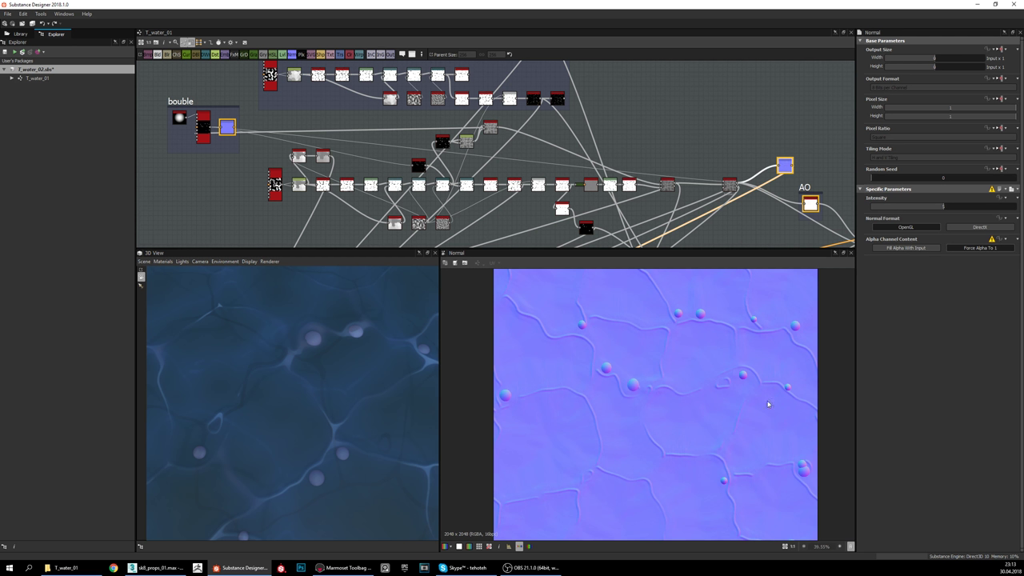
middle_drag(831, 213, 654, 157)
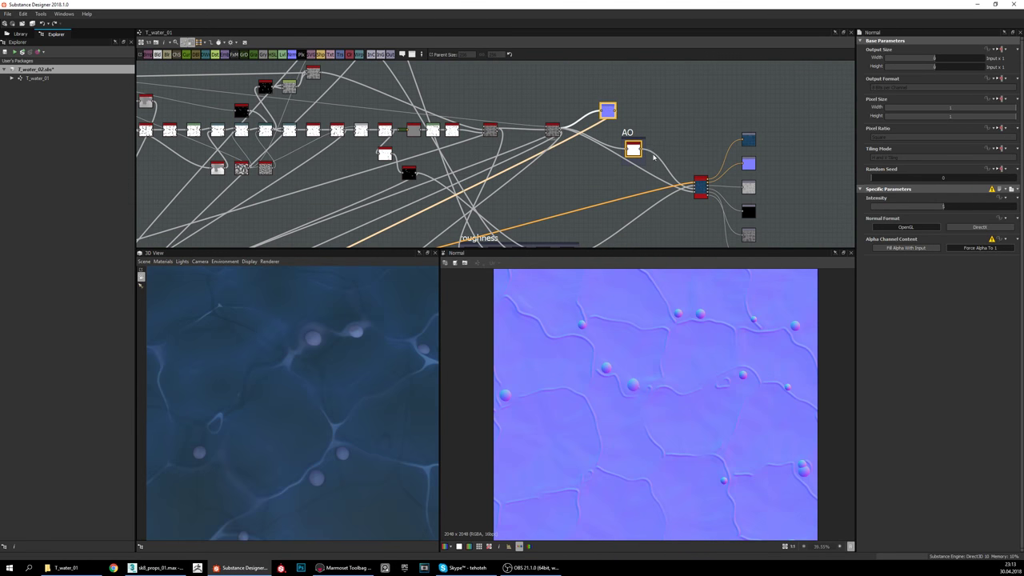
double_click(634, 149)
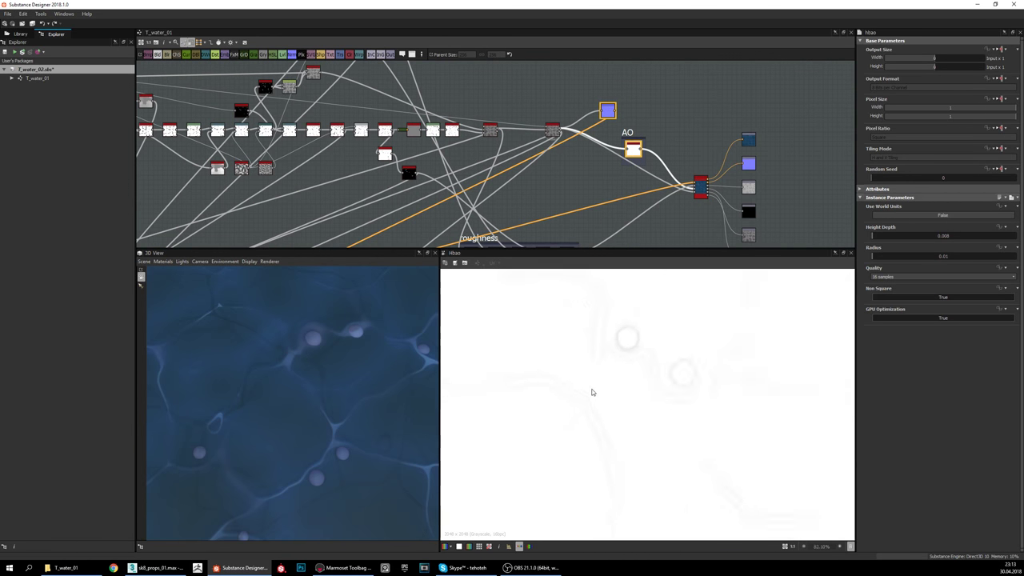
scroll(640, 346, down, 3)
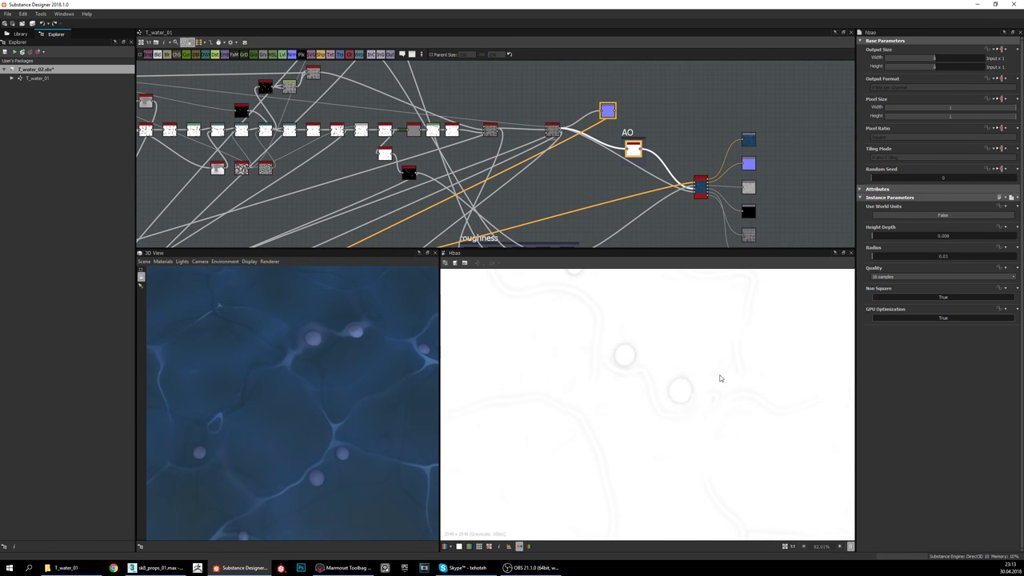
Step: Examine the graph from the output nodes and roughness frame through the wave frames down to the albedo frame
middle_drag(629, 142, 633, 159)
middle_drag(699, 168, 644, 147)
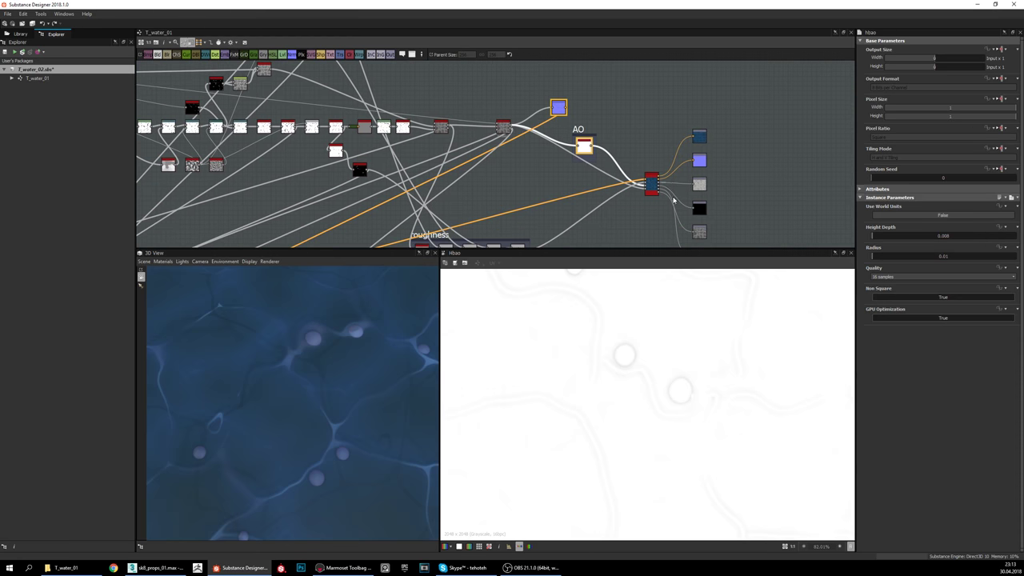
scroll(528, 102, down, 5)
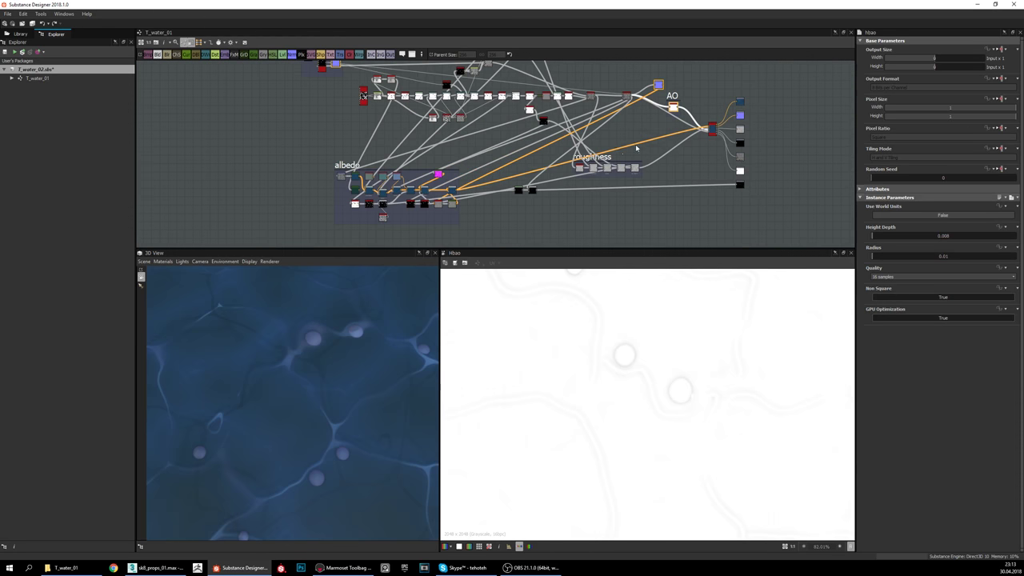
scroll(599, 123, up, 3)
middle_drag(603, 181, 614, 206)
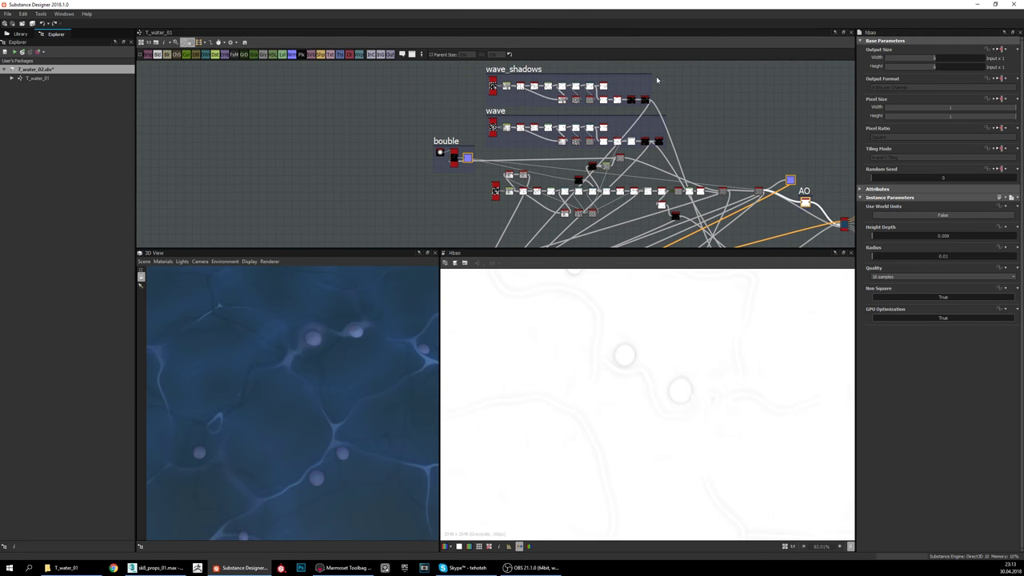
middle_drag(572, 153, 563, 124)
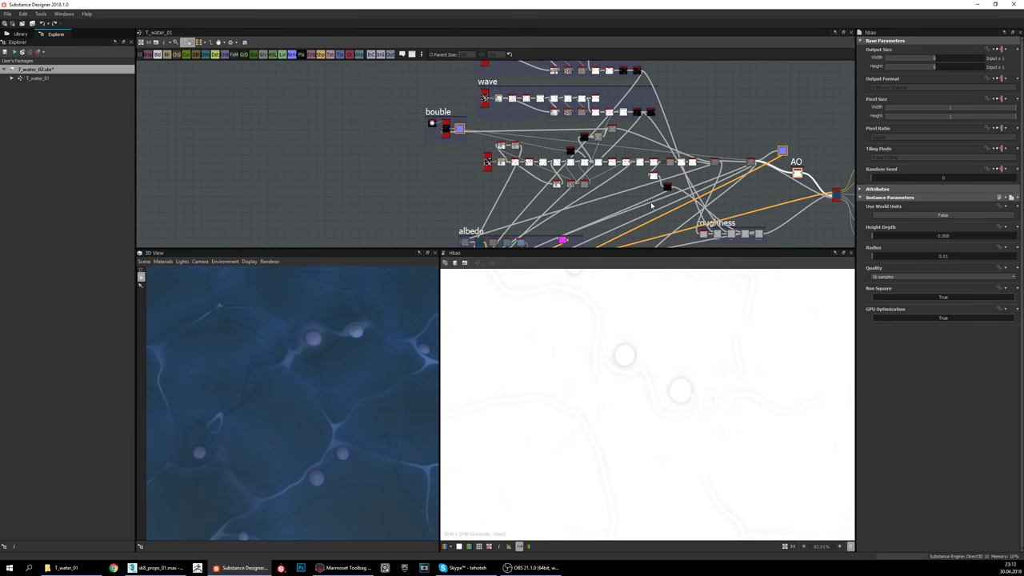
middle_drag(744, 203, 718, 131)
scroll(534, 172, up, 2)
middle_drag(542, 164, 501, 187)
scroll(541, 193, up, 2)
scroll(524, 128, up, 3)
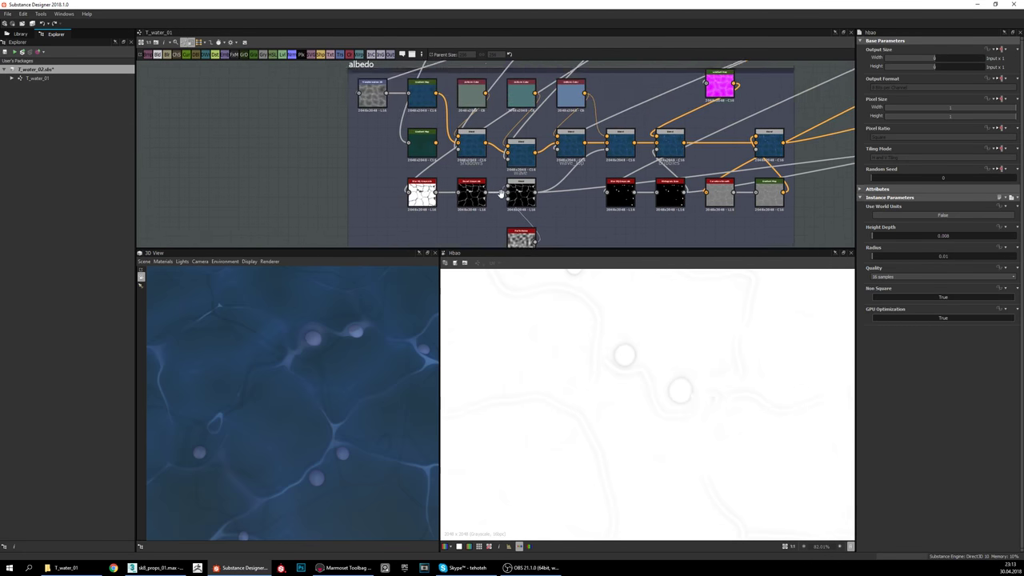
scroll(525, 186, down, 3)
middle_drag(728, 163, 739, 131)
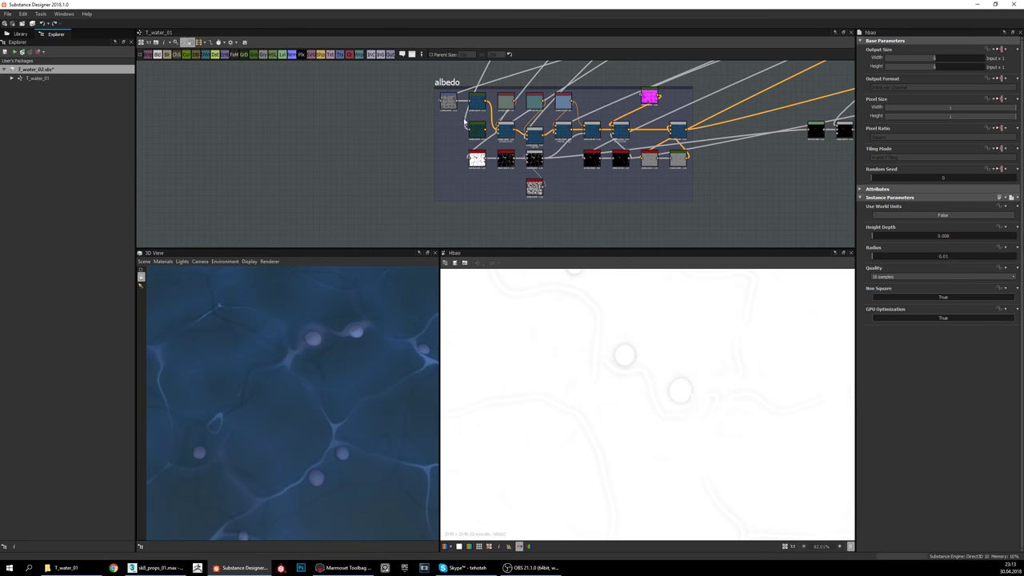
scroll(718, 144, up, 2)
middle_drag(626, 152, 659, 177)
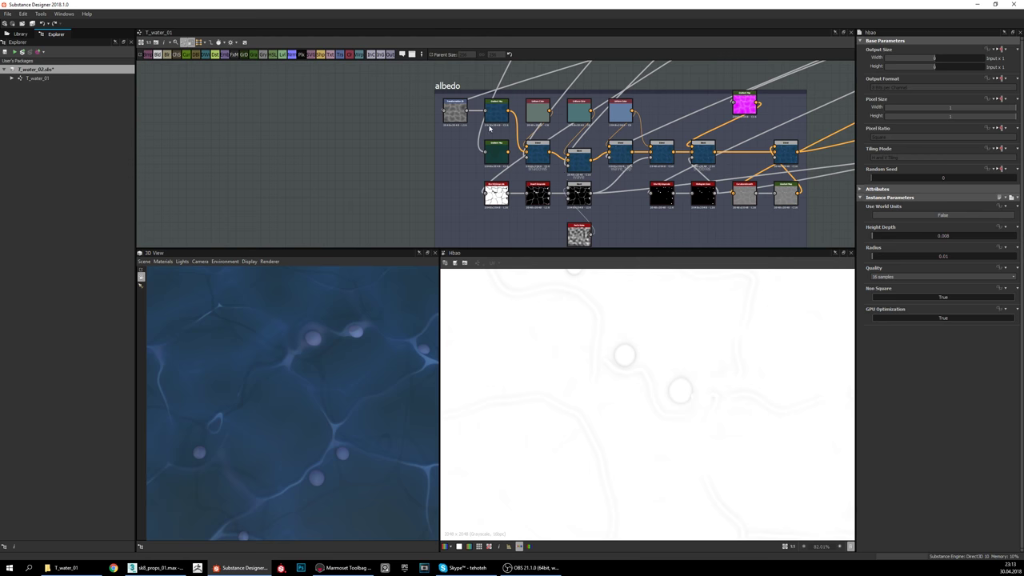
Step: Preview the Transformation 2D node at the start of the albedo frame and inspect its full image
middle_drag(489, 128, 491, 175)
click(456, 157)
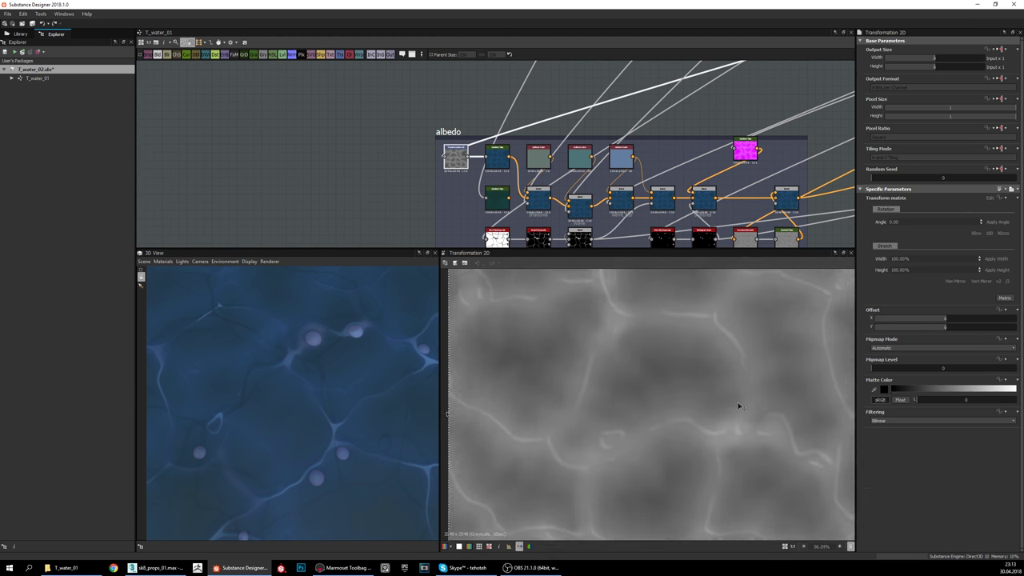
scroll(456, 134, up, 2)
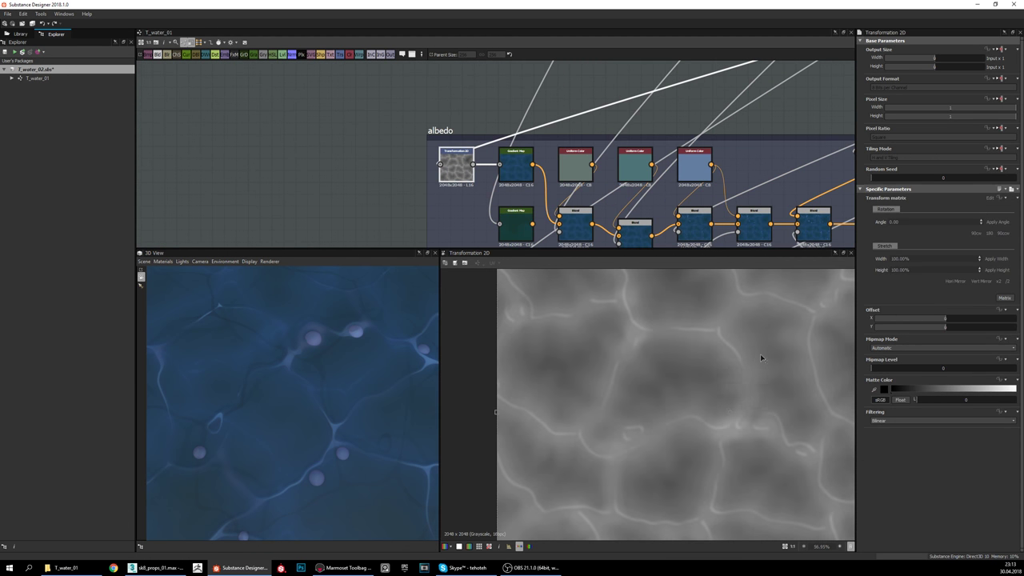
middle_drag(528, 94, 517, 119)
middle_drag(624, 117, 617, 122)
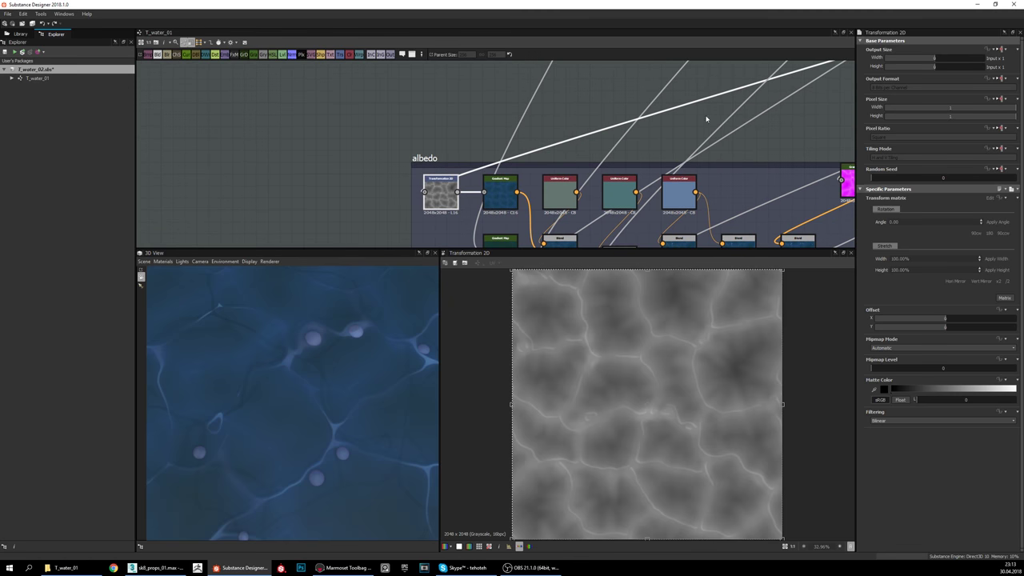
Step: Preview the first Height Blend node of the main chain and compare it with the albedo frame's Transformation 2D node
scroll(756, 103, down, 2)
middle_drag(756, 104, 563, 192)
scroll(799, 121, down, 1)
middle_drag(799, 122, 428, 240)
click(669, 153)
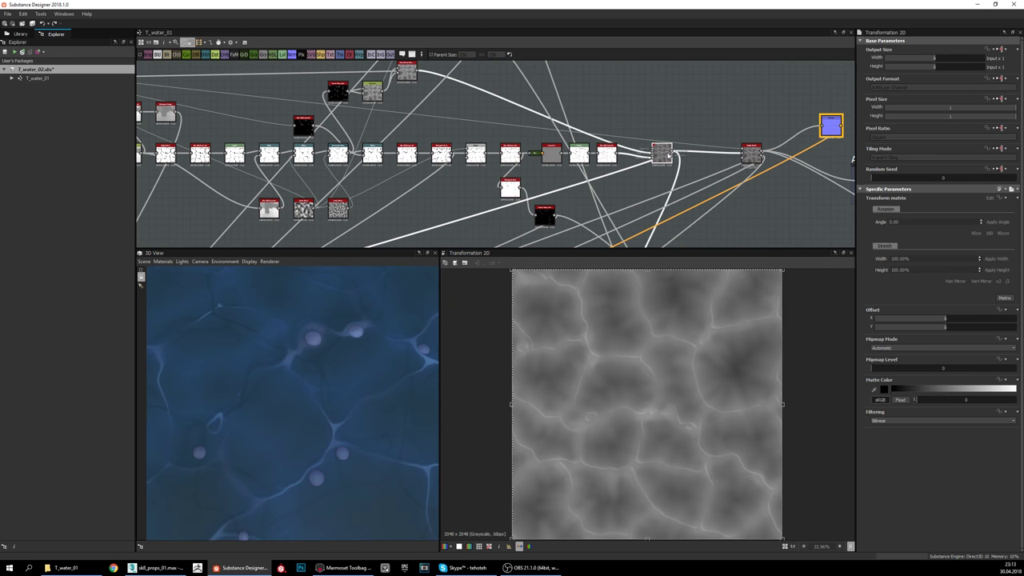
double_click(667, 156)
middle_drag(577, 198, 829, 84)
middle_drag(526, 206, 711, 127)
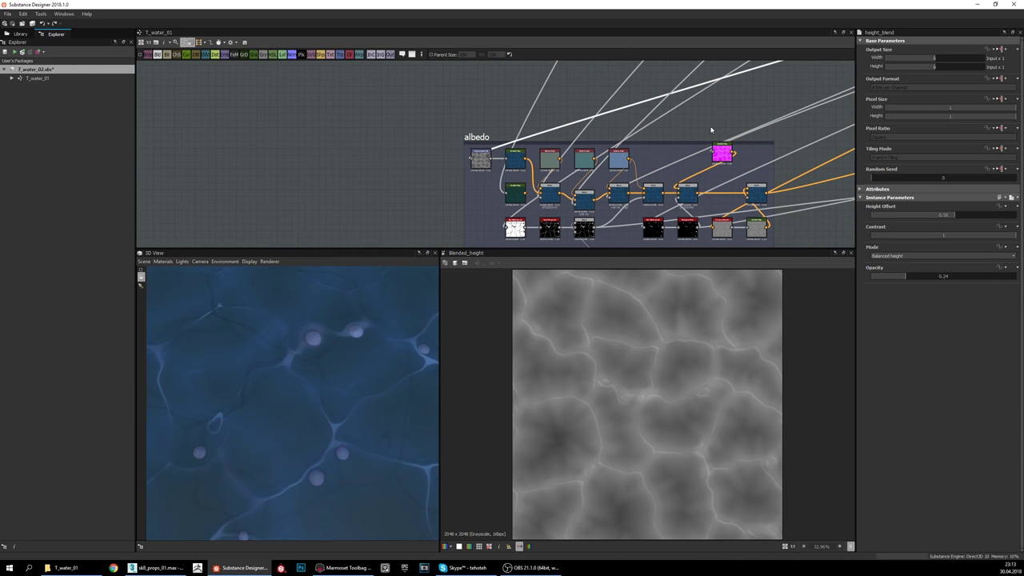
double_click(484, 160)
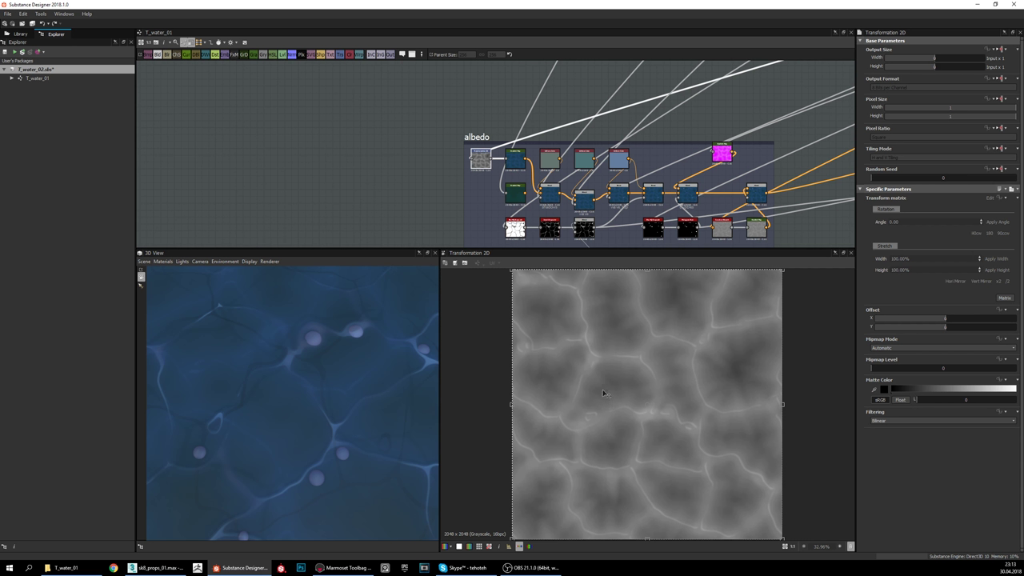
Step: Trace the link between the main chain and the albedo frame's Transformation 2D node, and preview the blue Gradient Map it feeds
middle_drag(635, 105, 468, 189)
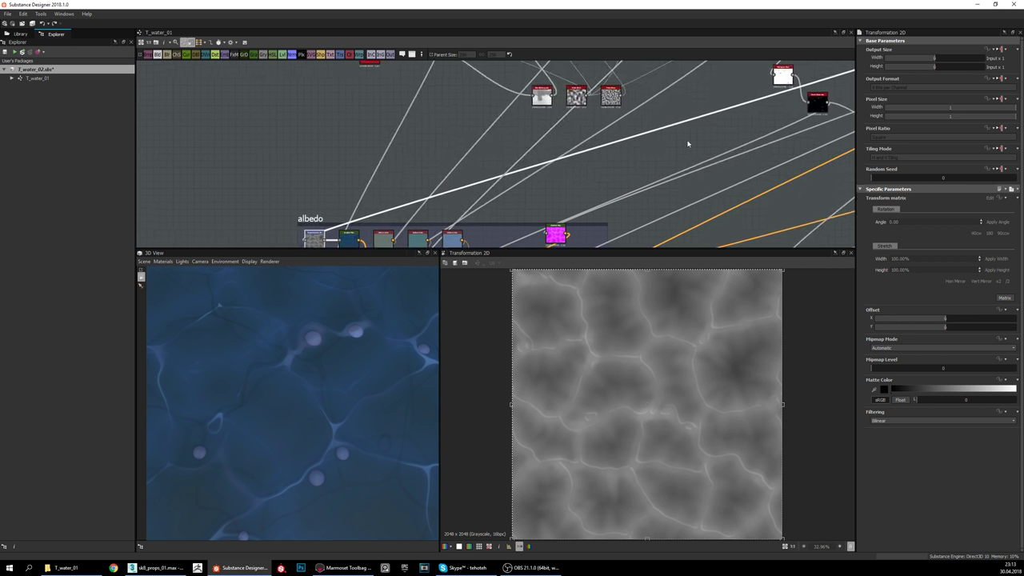
middle_drag(688, 144, 483, 208)
middle_drag(731, 132, 851, 54)
middle_drag(508, 154, 391, 232)
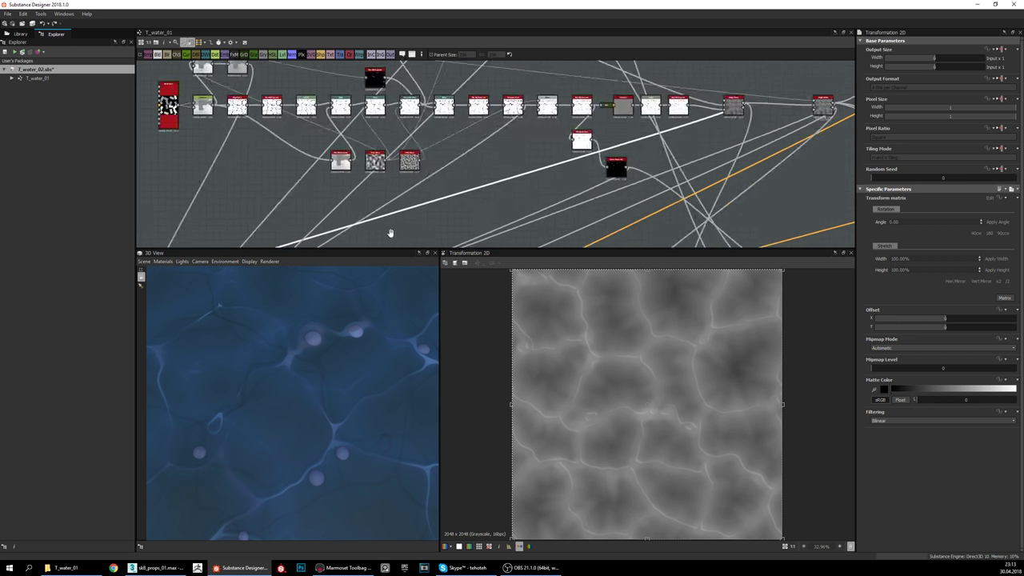
middle_drag(732, 173, 584, 211)
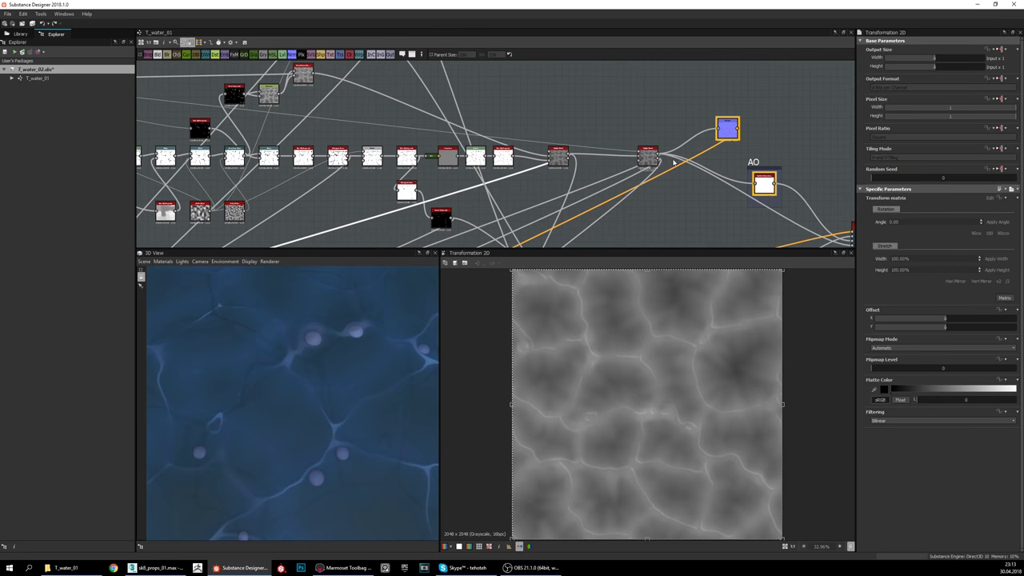
middle_drag(480, 224, 733, 125)
middle_drag(463, 187, 780, 89)
scroll(533, 162, up, 5)
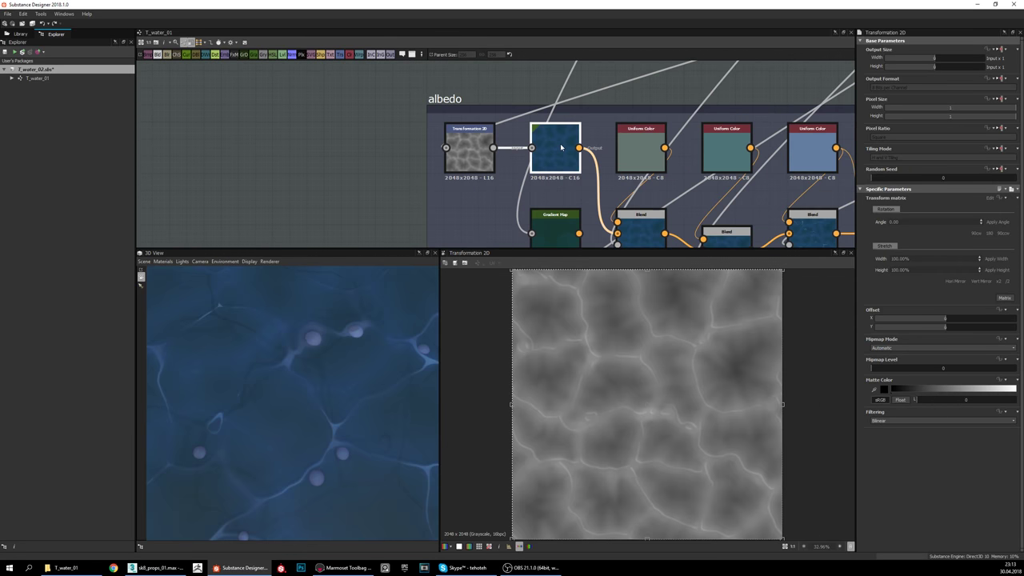
double_click(561, 148)
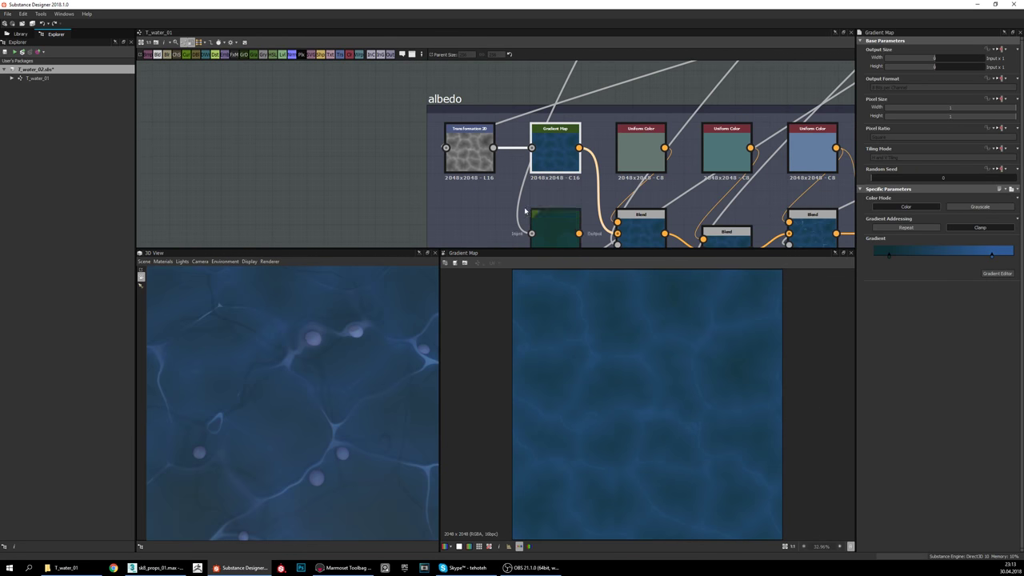
mouse_move(647, 176)
middle_down()
mouse_move(602, 144)
mouse_move(607, 170)
mouse_move(647, 180)
middle_up()
Step: Select the albedo Transformation 2D node again and preview the main chain's first and second Height Blend nodes for comparison
click(481, 135)
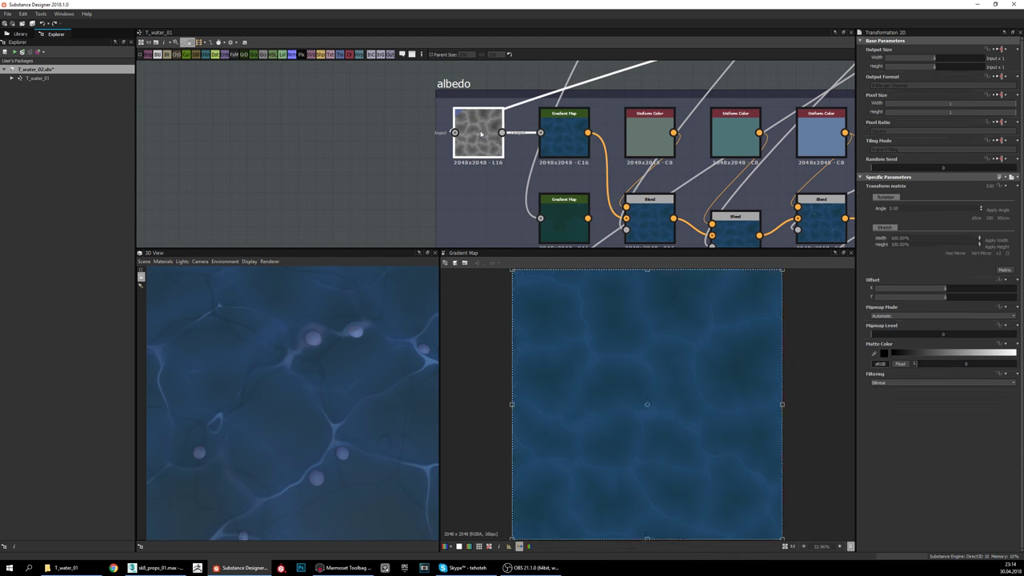
double_click(480, 135)
scroll(585, 179, down, 4)
middle_drag(772, 86, 455, 241)
middle_drag(803, 141, 578, 180)
double_click(756, 142)
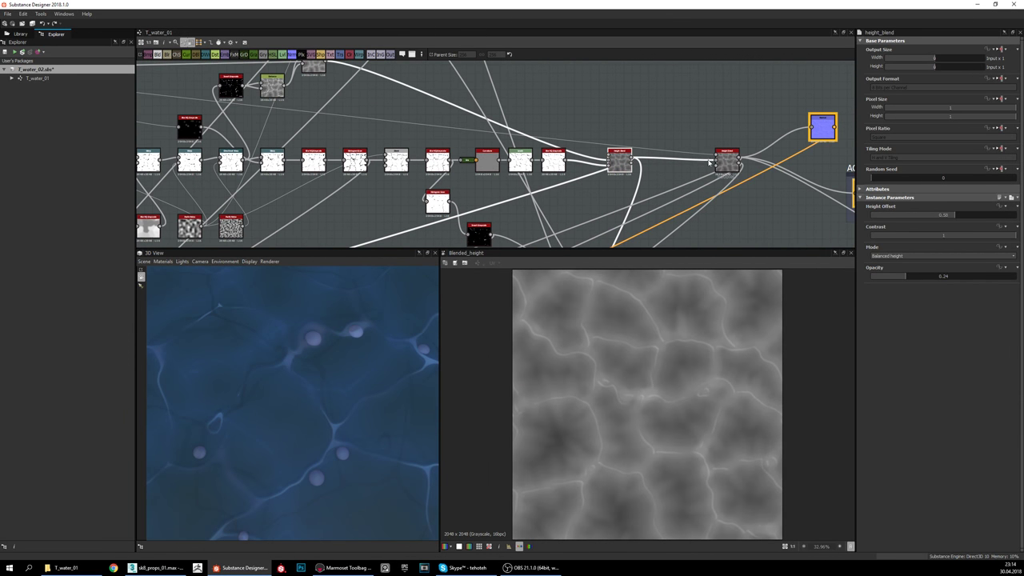
double_click(727, 161)
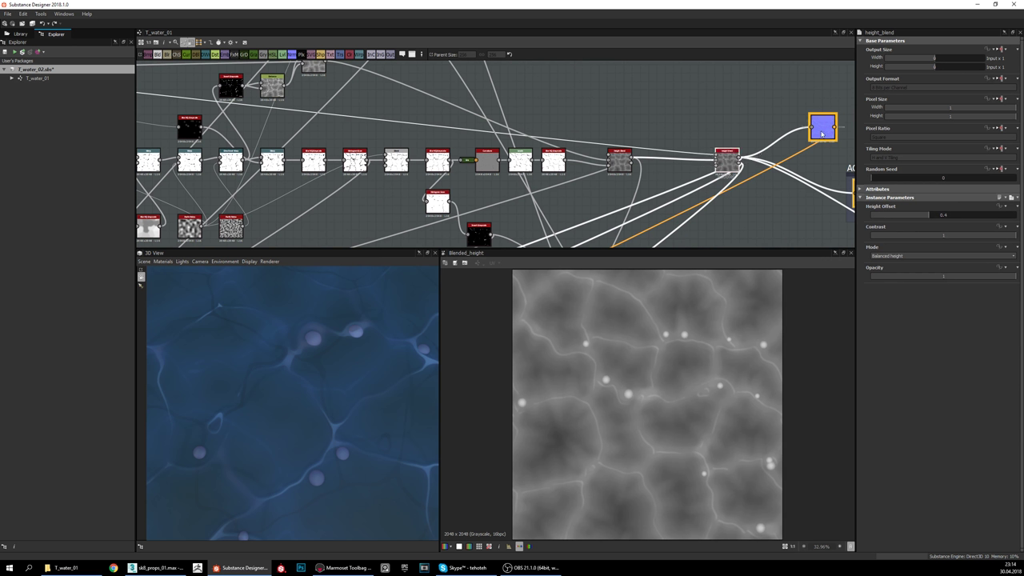
Step: Preview the albedo frame's wave_top Blend node and its blue Gradient Map node
middle_drag(644, 192, 658, 169)
scroll(658, 168, down, 2)
middle_drag(587, 217, 621, 184)
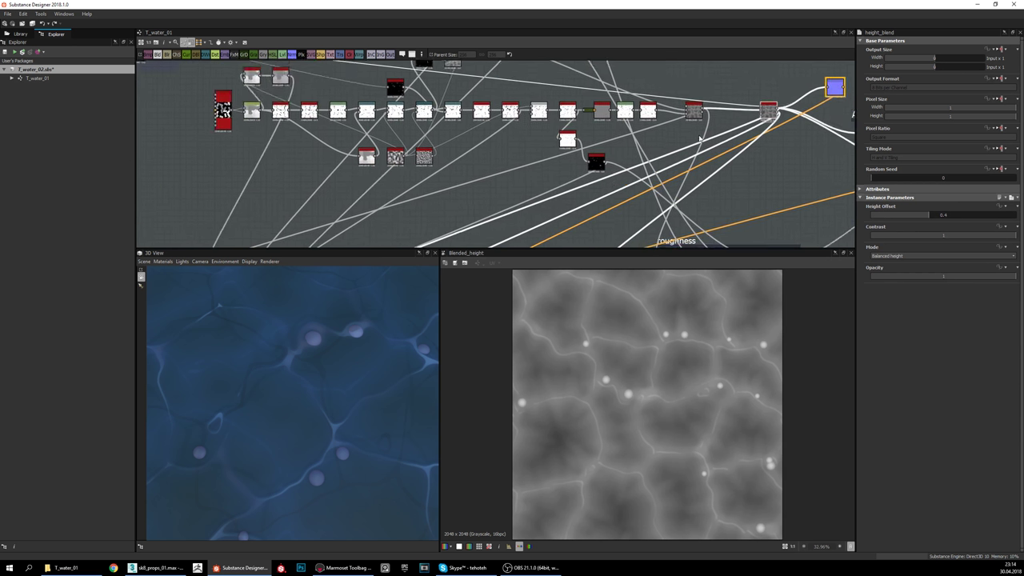
middle_drag(691, 147, 648, 194)
middle_drag(748, 158, 685, 137)
double_click(479, 196)
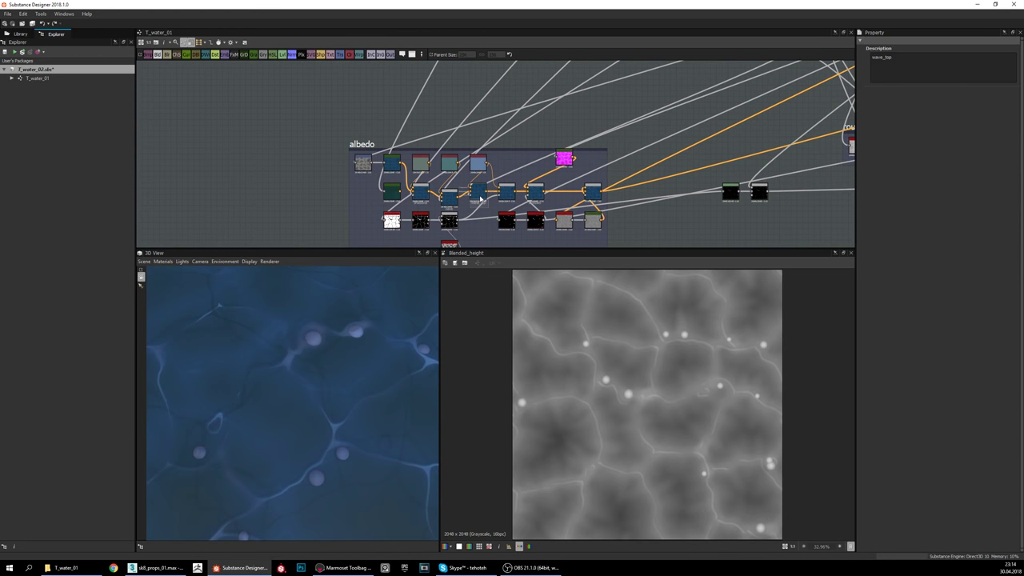
middle_drag(424, 190, 486, 176)
scroll(480, 180, up, 2)
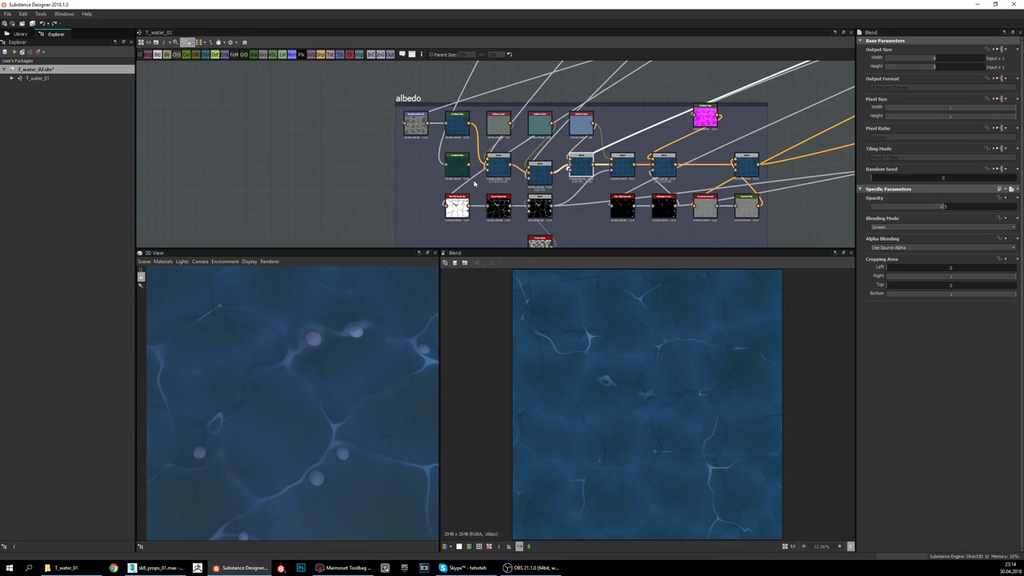
double_click(457, 121)
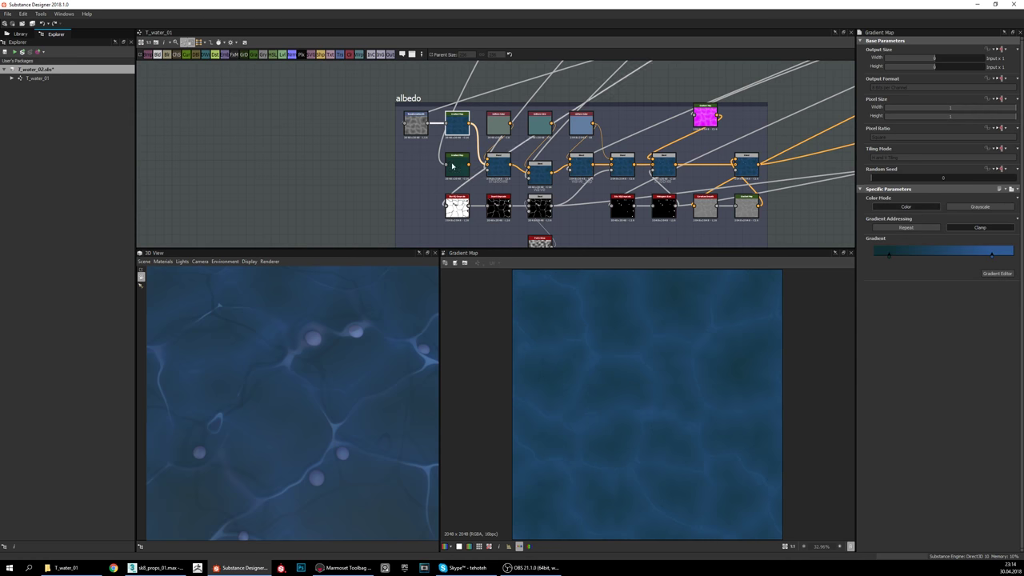
Step: Preview the blended height of the main chain's first Height Blend node
middle_drag(541, 174, 450, 245)
scroll(450, 240, down, 2)
middle_drag(805, 89, 579, 181)
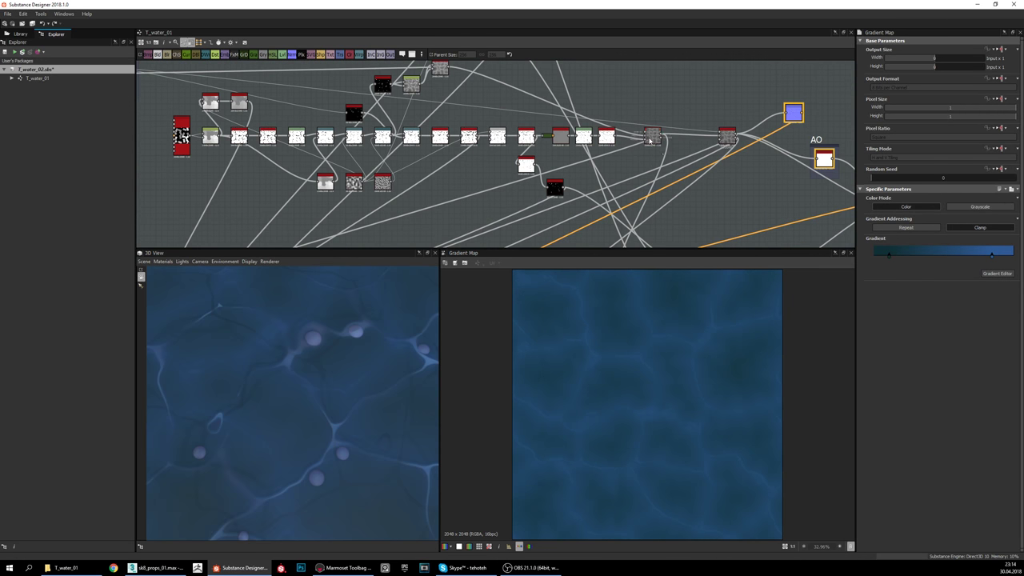
scroll(652, 137, up, 3)
double_click(653, 136)
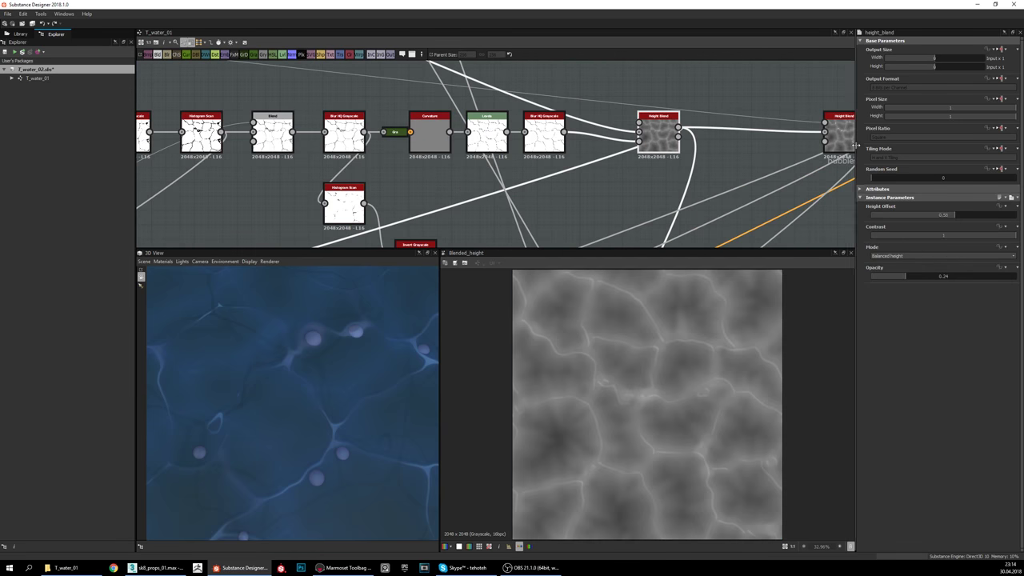
Step: Preview the blue Gradient Map node fed by the Transformation 2D node in the albedo frame
scroll(782, 103, down, 3)
scroll(599, 141, down, 4)
scroll(506, 164, up, 4)
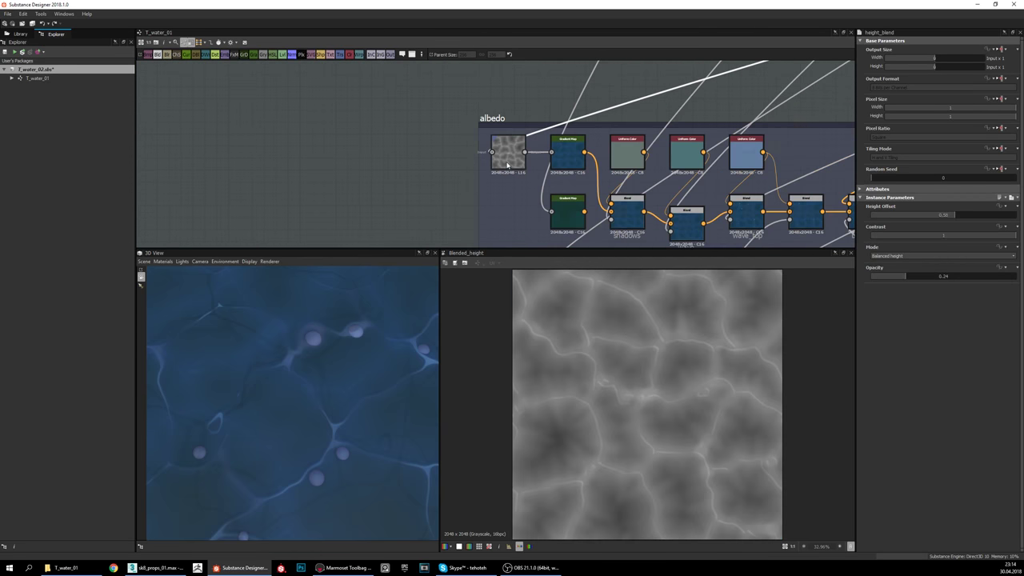
scroll(507, 164, up, 1)
click(580, 150)
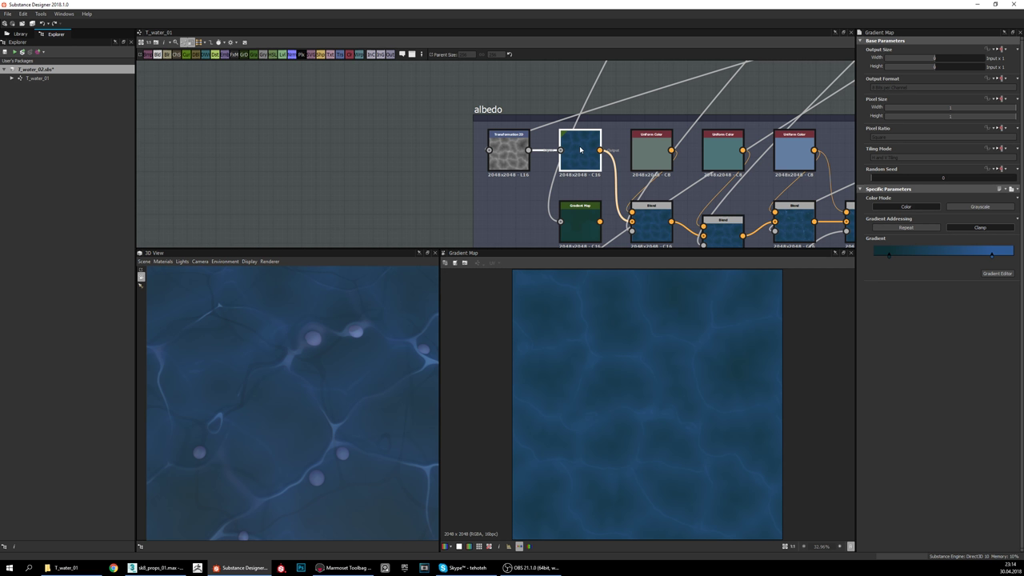
scroll(580, 149, up, 1)
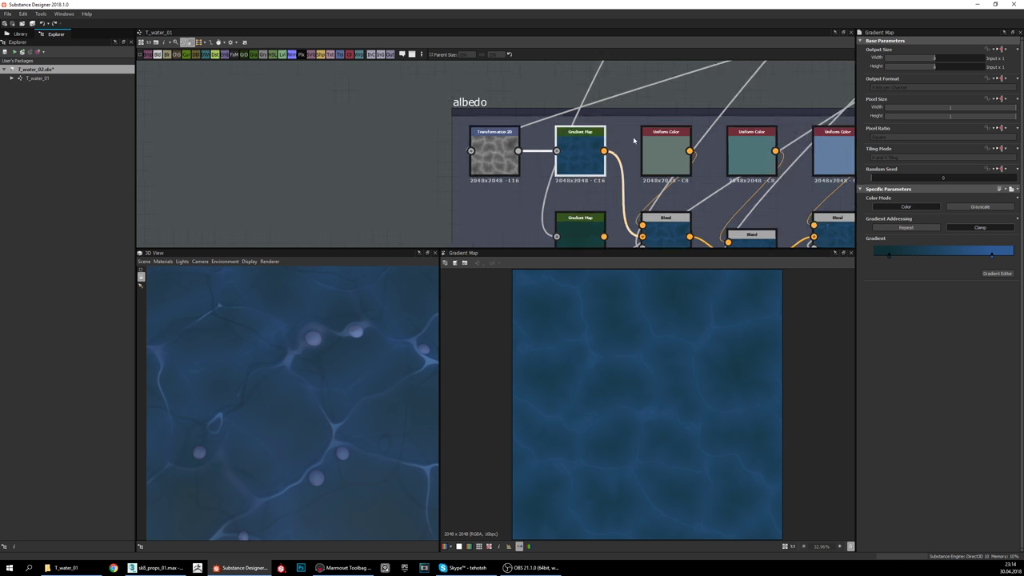
scroll(588, 155, up, 2)
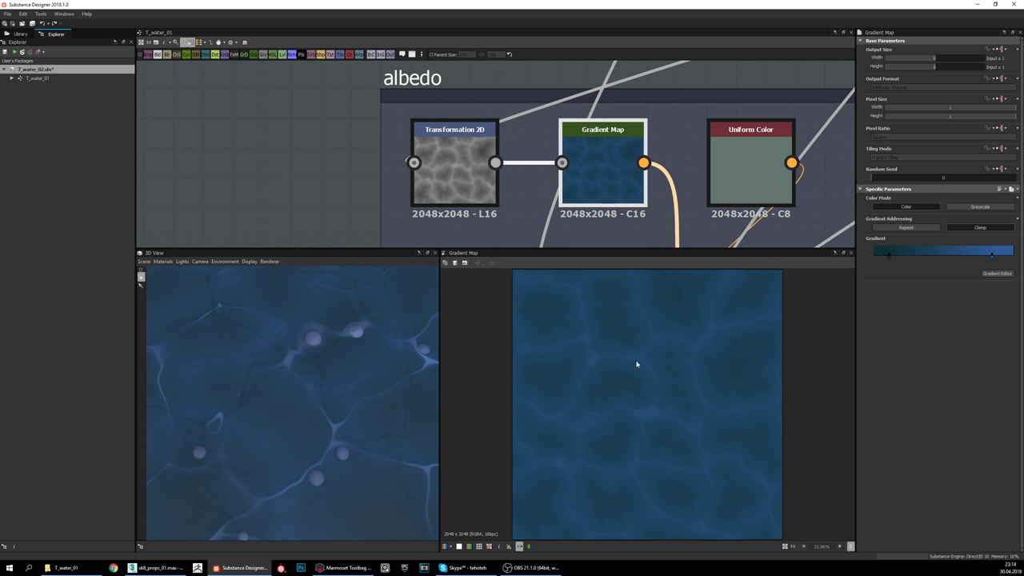
Step: Inspect the dark and light areas of the blue Gradient Map's output up close in the 2D view
scroll(606, 388, up, 1)
scroll(605, 387, down, 1)
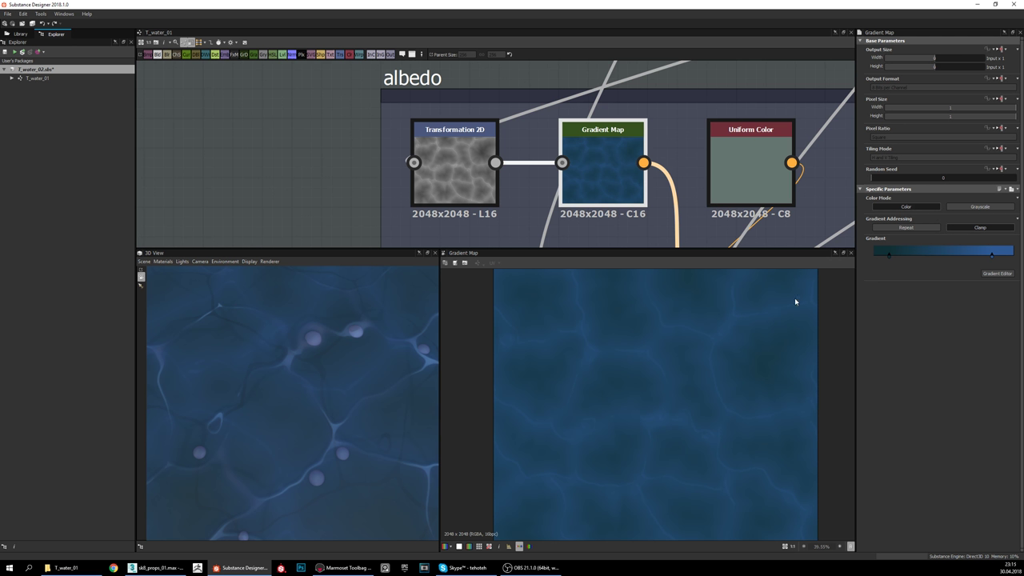
scroll(652, 336, down, 1)
scroll(665, 360, up, 3)
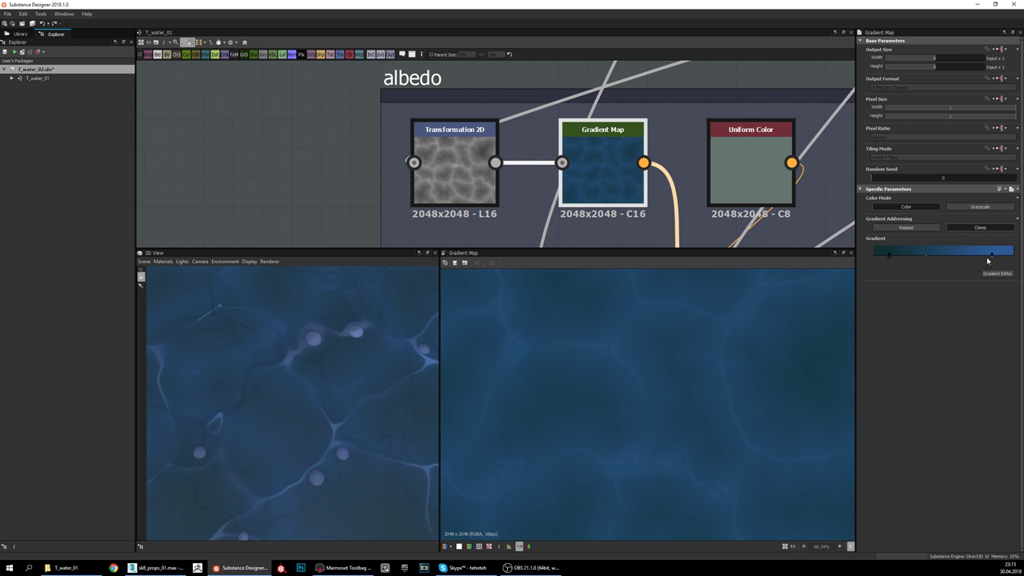
scroll(619, 425, down, 3)
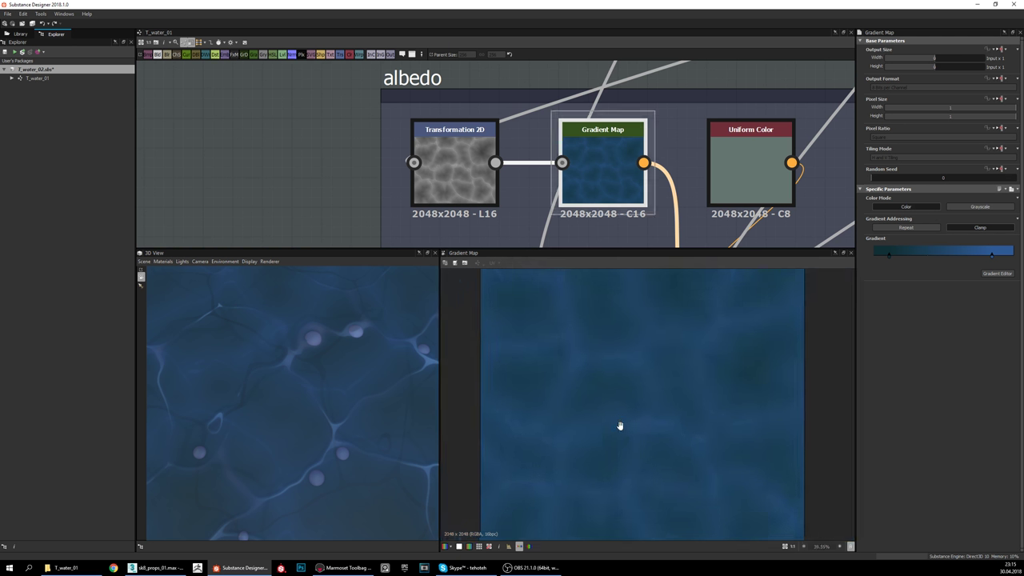
scroll(652, 428, up, 1)
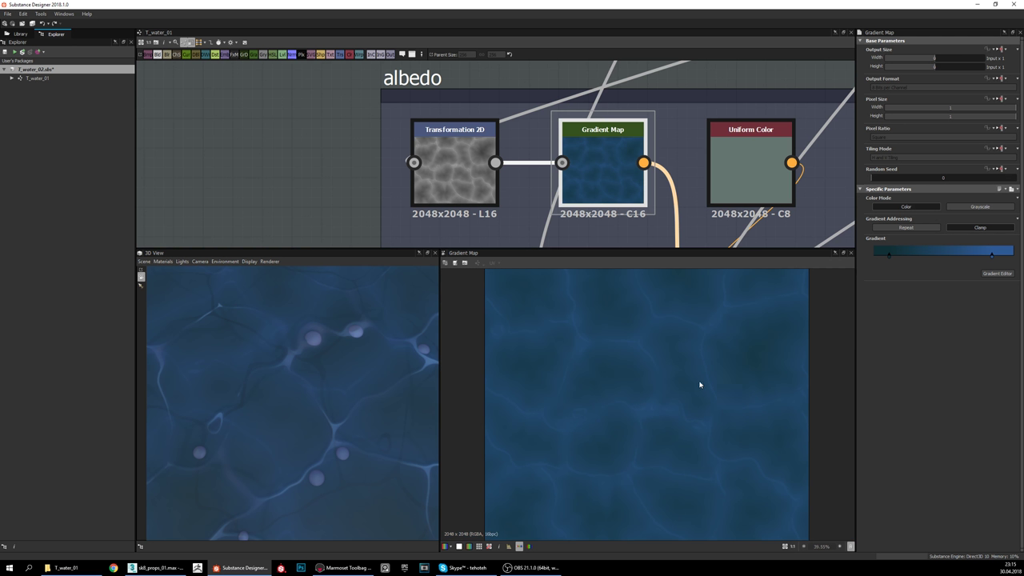
scroll(620, 419, up, 2)
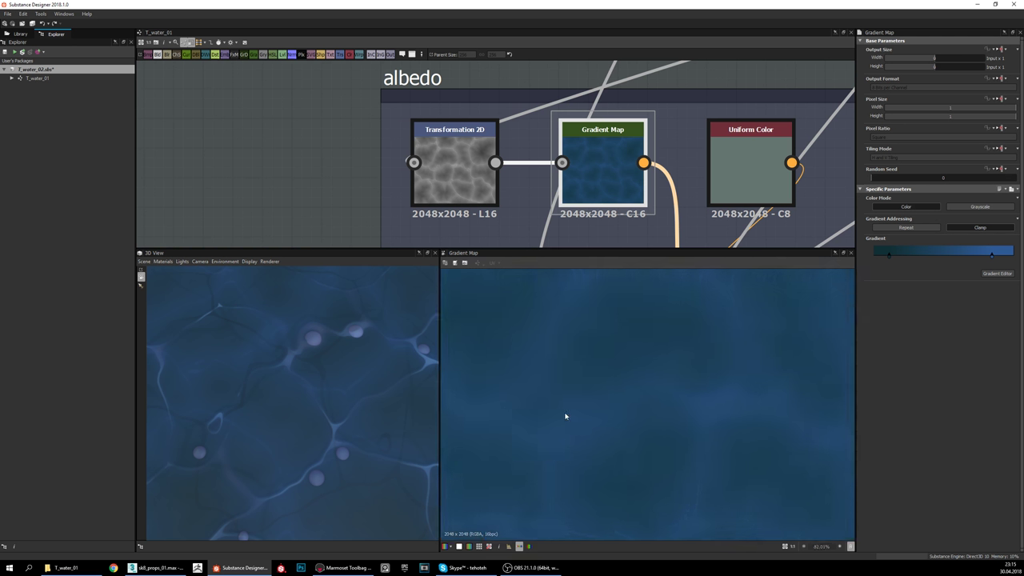
Step: Compare the blue Gradient Map's output with the dark teal and blue keys of its gradient
middle_drag(610, 133, 582, 149)
scroll(582, 149, down, 3)
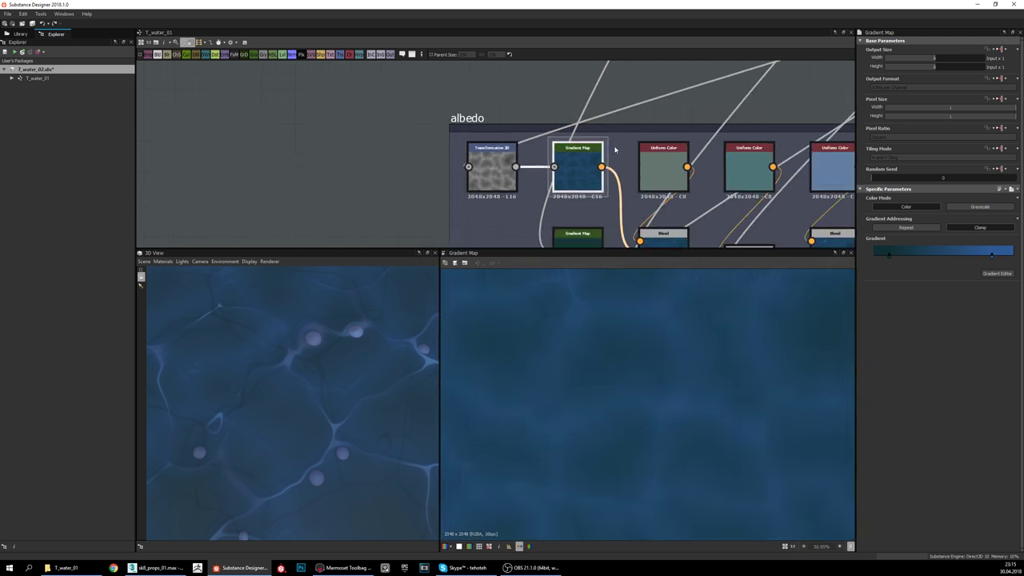
middle_drag(659, 173, 632, 115)
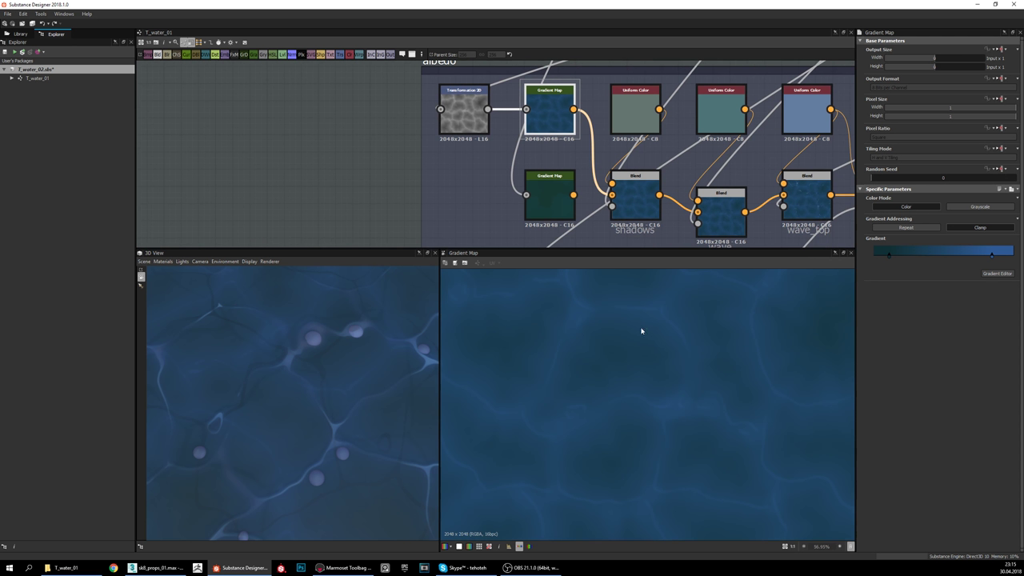
scroll(641, 330, up, 3)
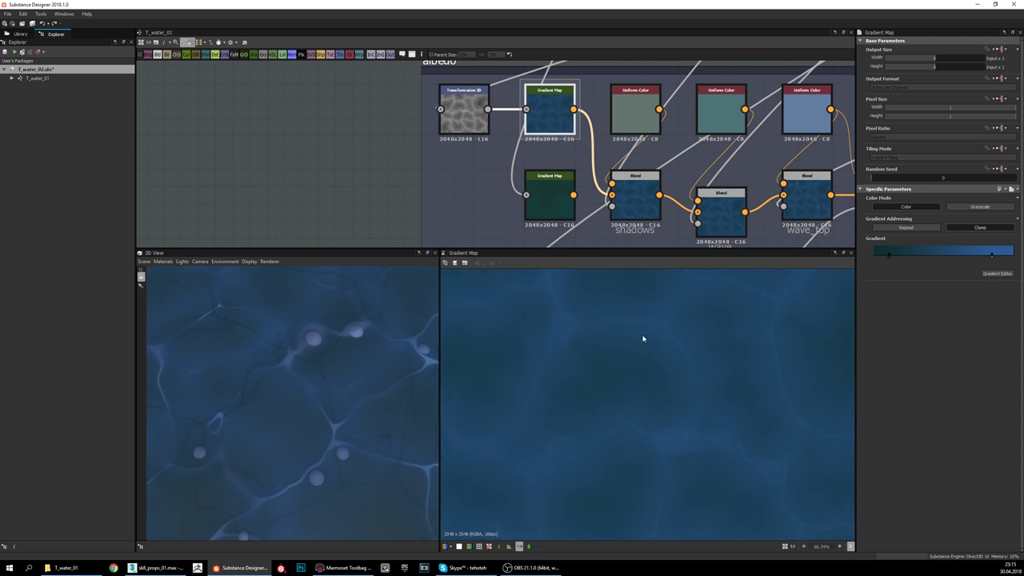
scroll(676, 340, down, 2)
middle_drag(745, 339, 723, 357)
scroll(632, 377, up, 2)
scroll(656, 375, down, 2)
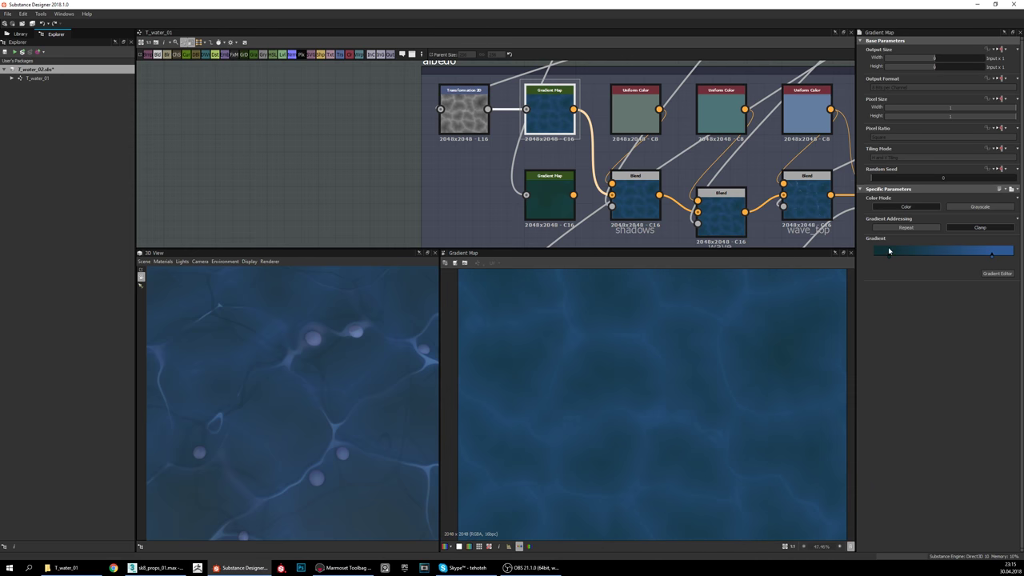
click(889, 251)
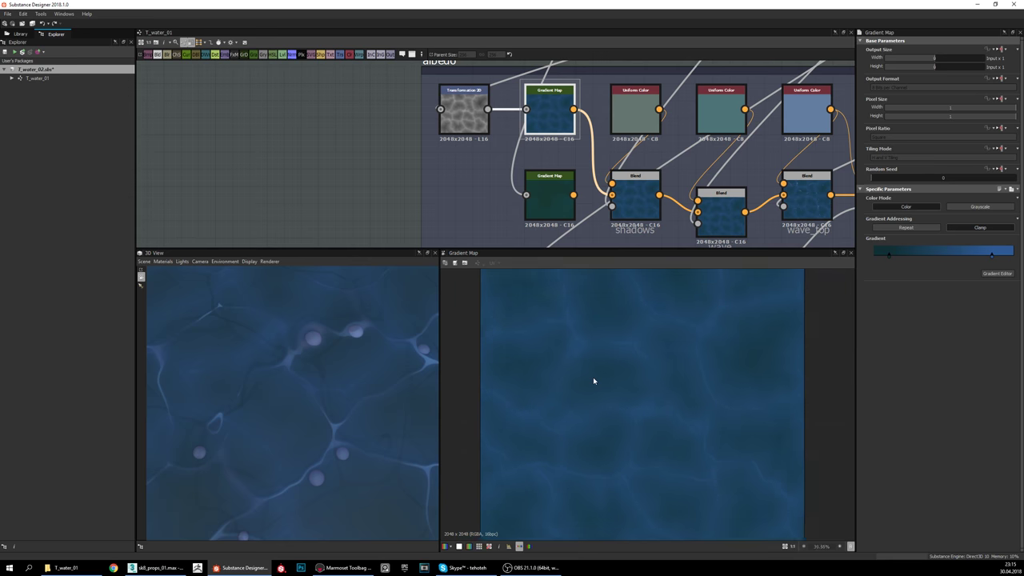
scroll(621, 381, up, 1)
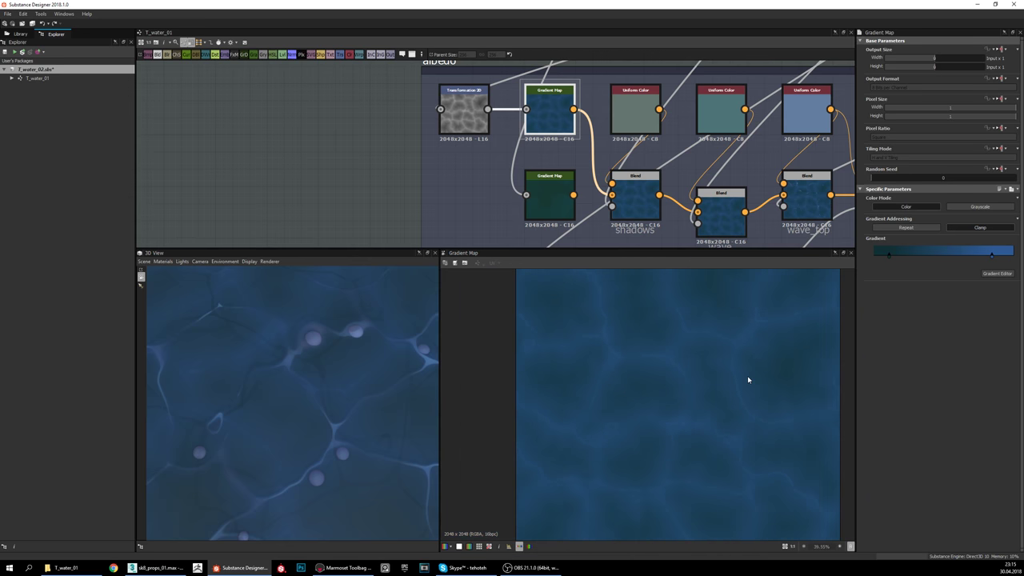
middle_drag(665, 217, 621, 223)
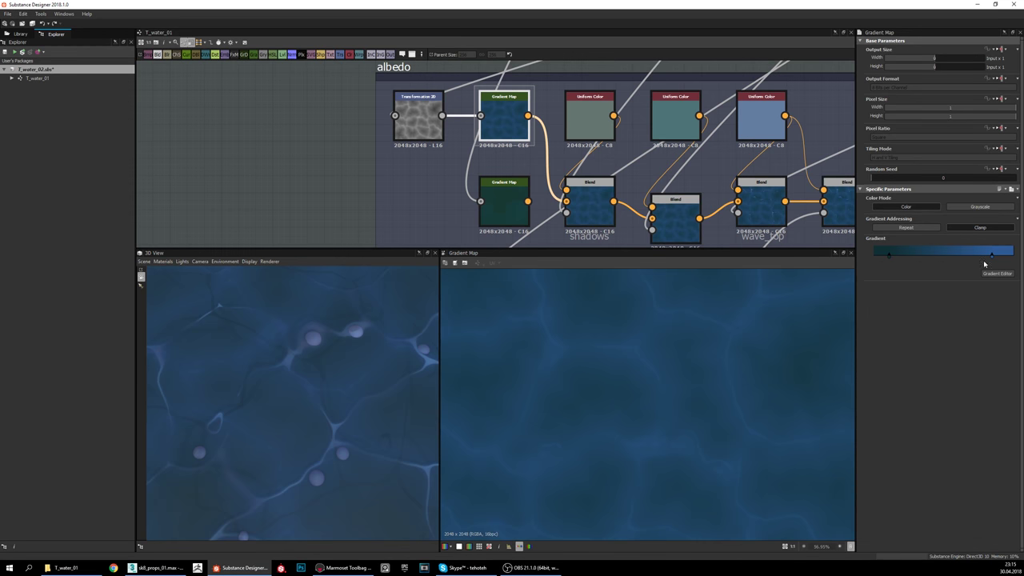
scroll(688, 364, down, 2)
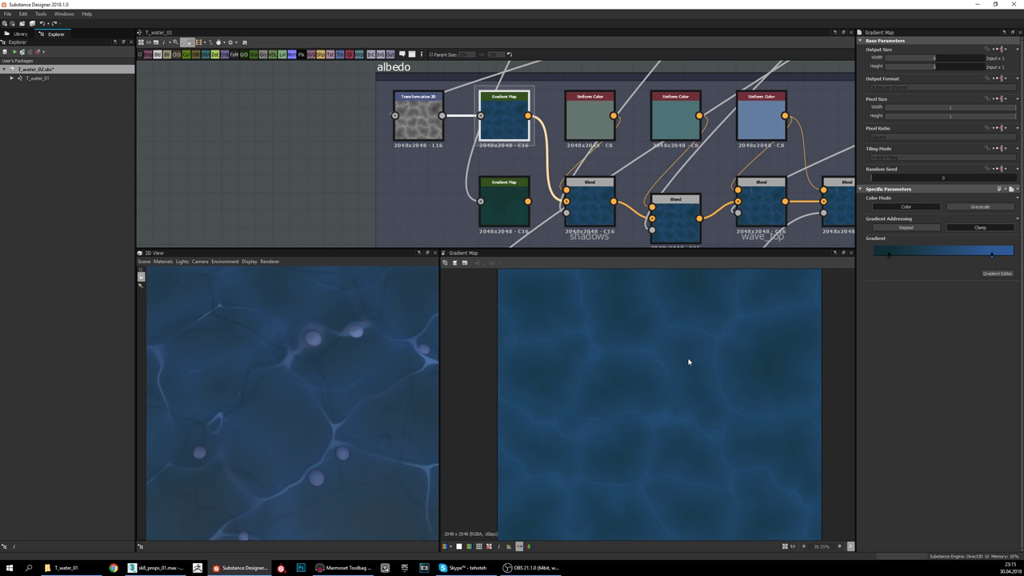
middle_drag(669, 232, 664, 235)
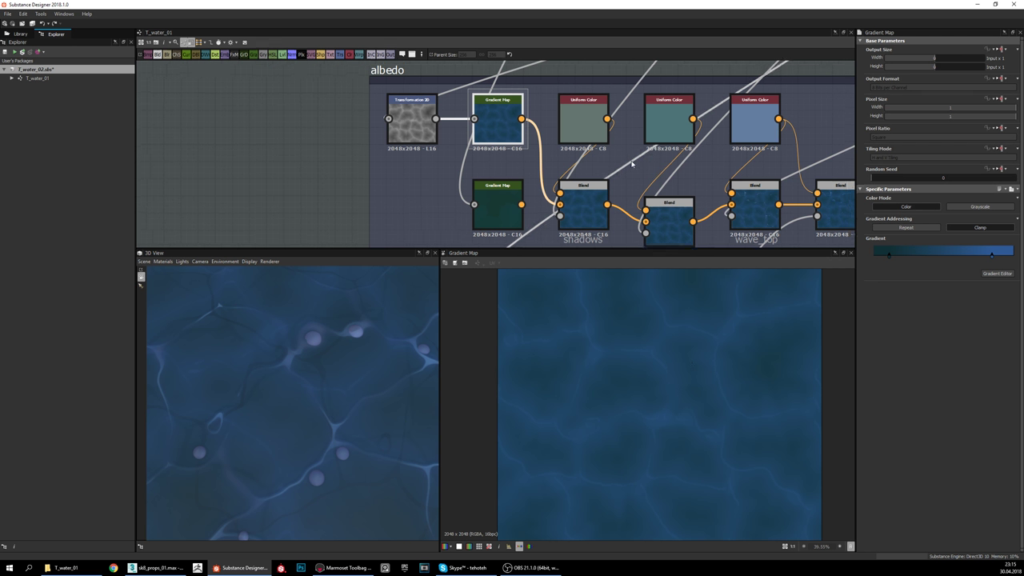
Step: Preview the shadows Blend node, trace its mask link to the wave_shadows frame, and preview that frame's last Blur HQ Grayscale node
click(583, 209)
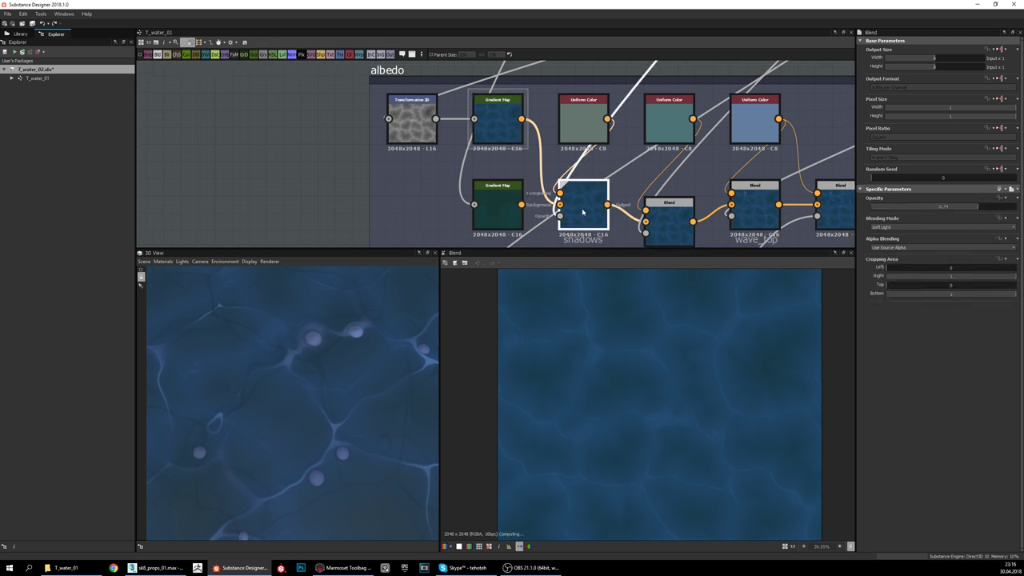
middle_drag(630, 140, 624, 151)
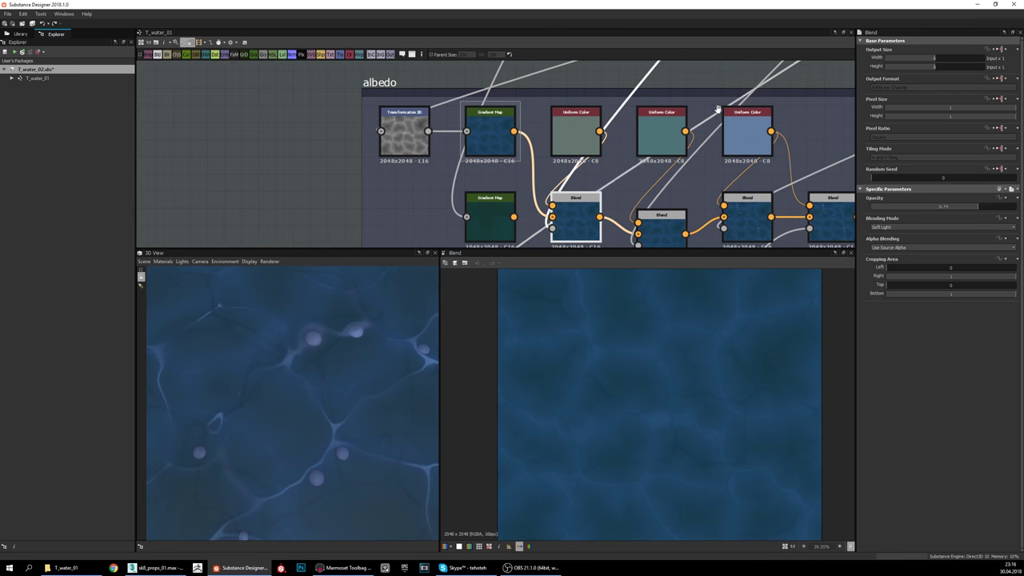
scroll(592, 180, down, 3)
middle_drag(720, 110, 614, 211)
middle_drag(732, 66, 619, 200)
scroll(620, 199, down, 3)
middle_drag(695, 120, 617, 240)
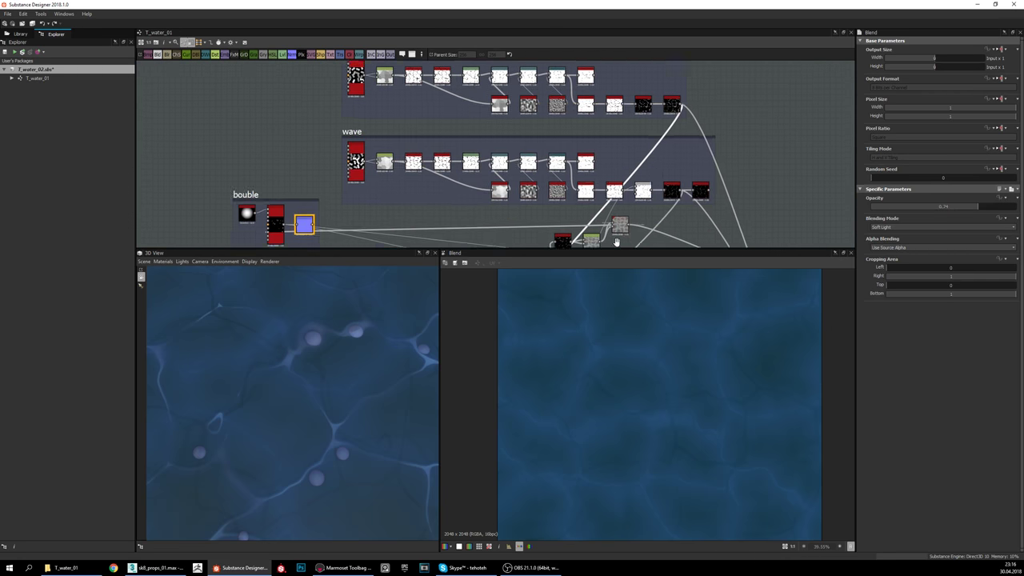
middle_drag(661, 133, 643, 176)
scroll(338, 120, up, 2)
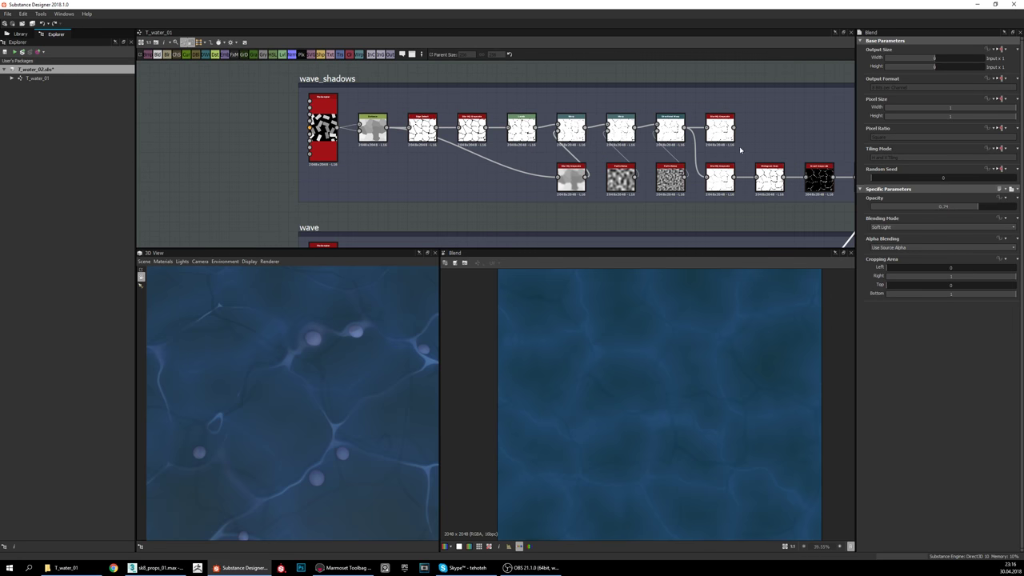
middle_drag(327, 126, 237, 106)
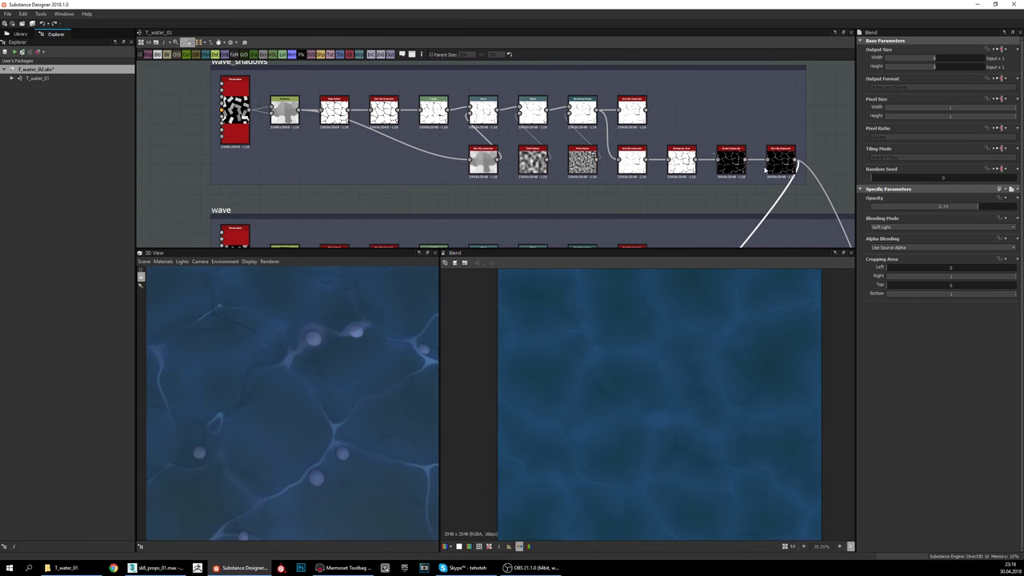
click(785, 163)
Step: Follow the mask link back to the albedo frame and preview the shadows Blend node again
scroll(576, 184, down, 3)
middle_drag(576, 184, 722, 68)
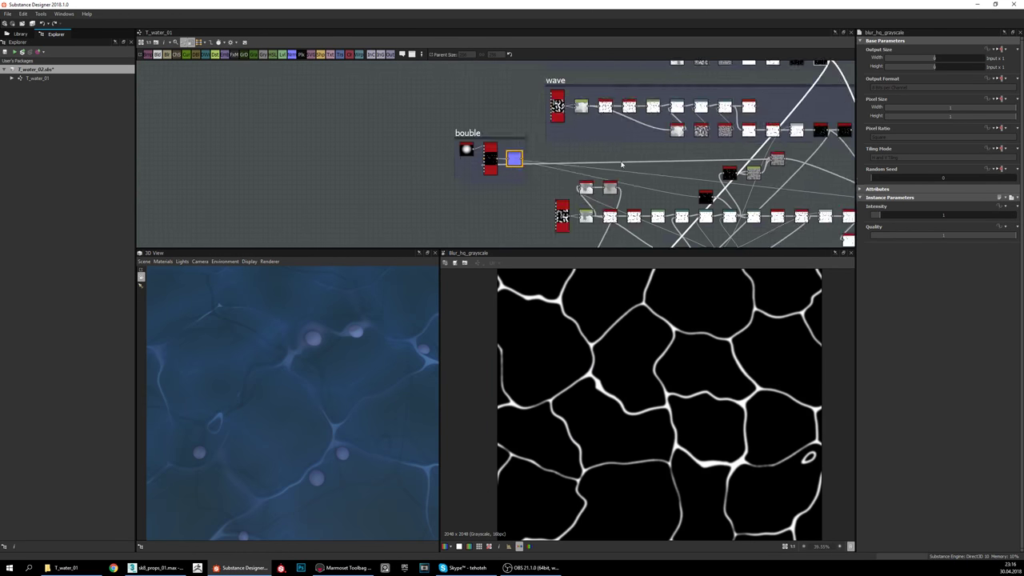
middle_drag(613, 240, 640, 121)
middle_drag(640, 176, 642, 107)
scroll(573, 178, up, 3)
click(620, 200)
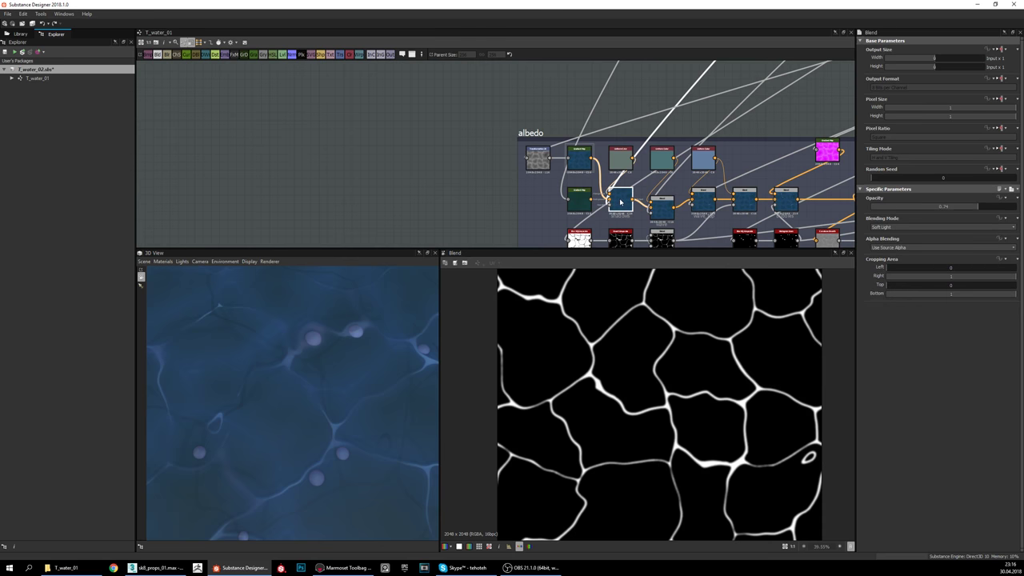
scroll(627, 238, up, 3)
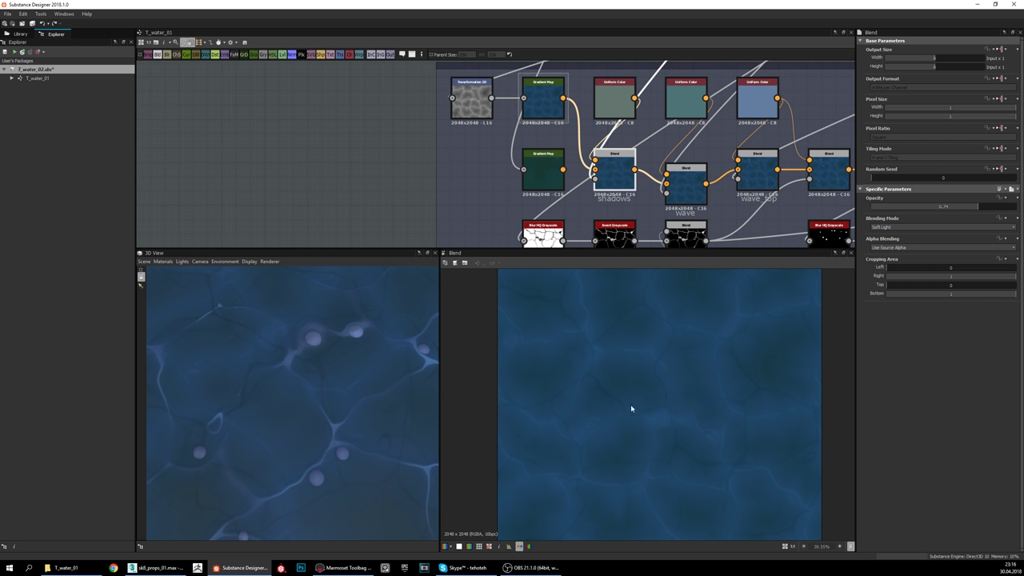
Step: Examine the shadow lines on the water surface from several angles in the 3D view
middle_drag(348, 368, 346, 386)
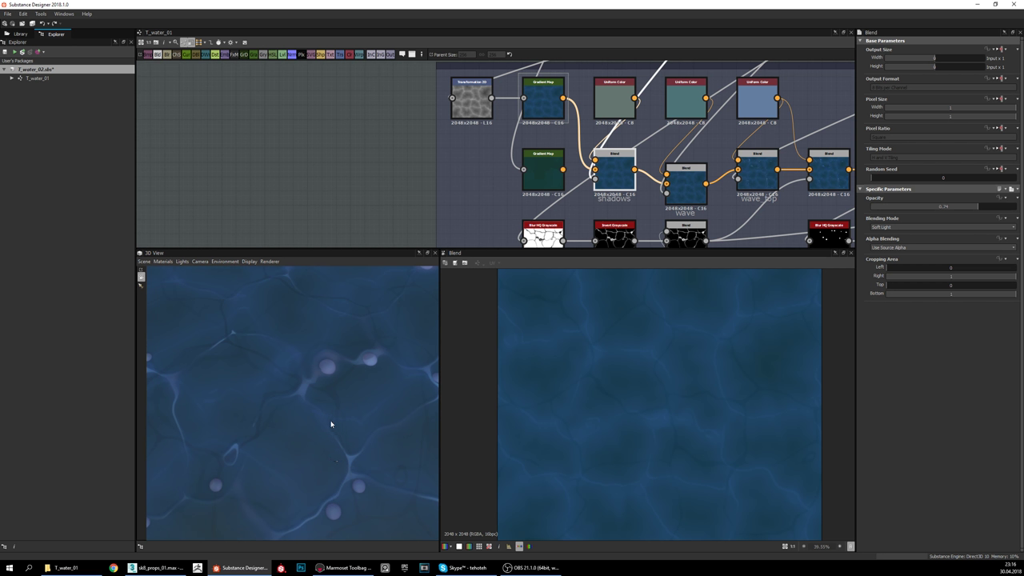
drag(394, 430, 389, 433)
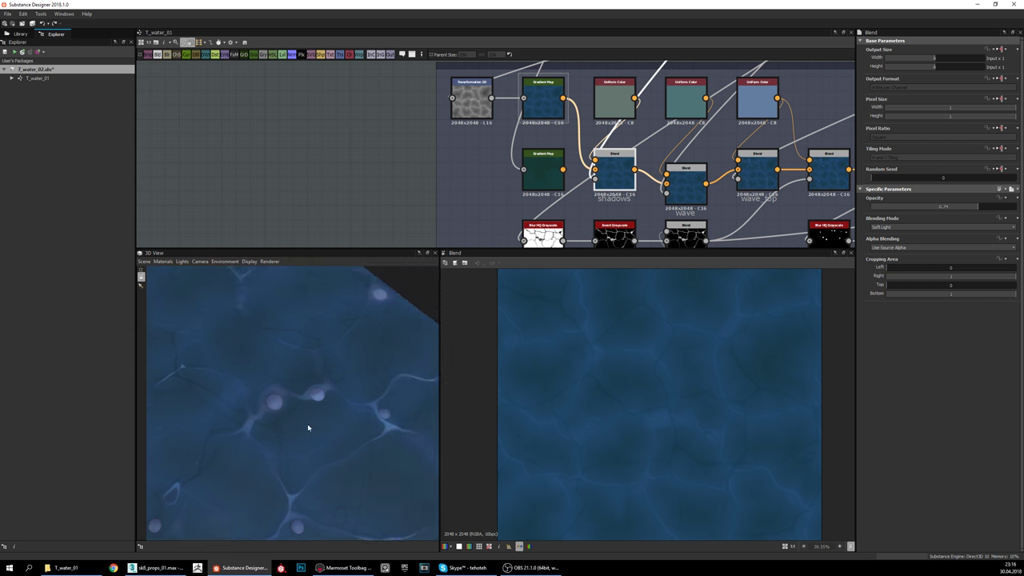
drag(307, 428, 362, 452)
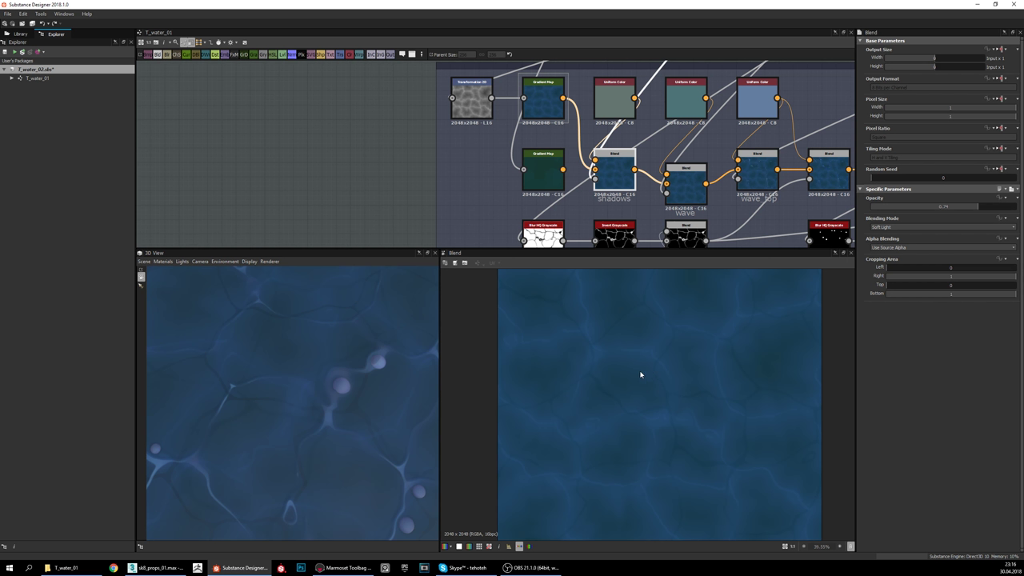
drag(306, 376, 357, 448)
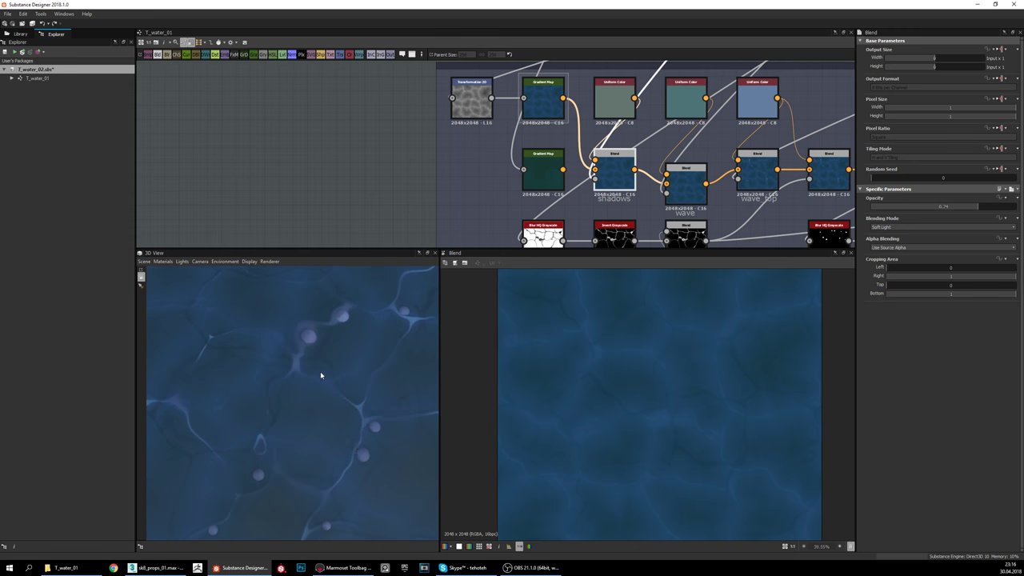
mouse_move(313, 415)
mouse_down()
mouse_move(279, 416)
mouse_move(307, 393)
mouse_move(347, 421)
mouse_move(367, 414)
mouse_move(312, 270)
mouse_move(378, 341)
mouse_move(387, 371)
mouse_move(435, 347)
mouse_move(352, 390)
mouse_move(389, 400)
mouse_move(354, 424)
mouse_move(405, 416)
mouse_move(357, 398)
mouse_move(283, 425)
mouse_move(331, 419)
mouse_move(327, 427)
mouse_up()
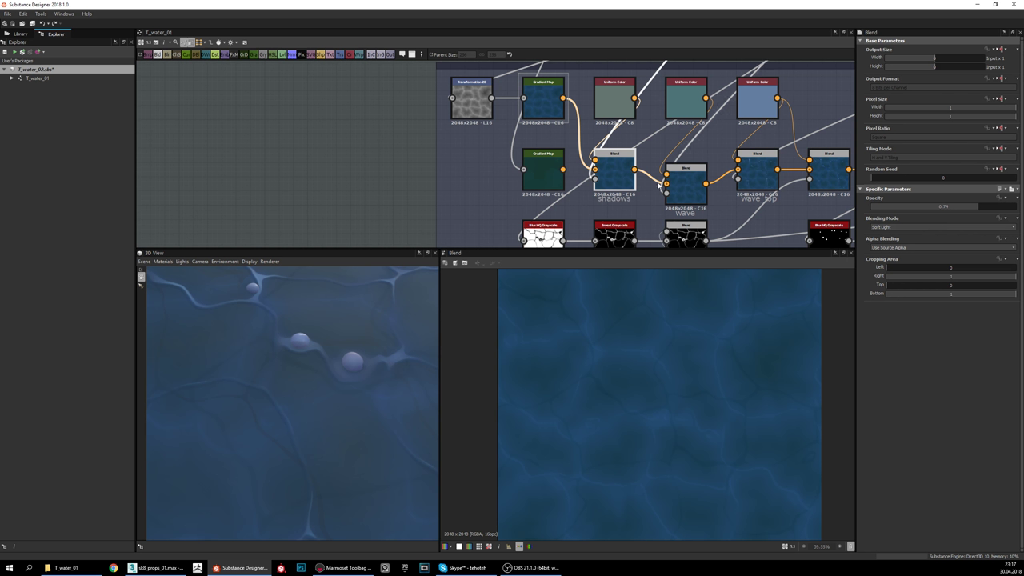
Step: Preview the shadows Blend node's opacity mask and its foreground Uniform Color input
double_click(595, 180)
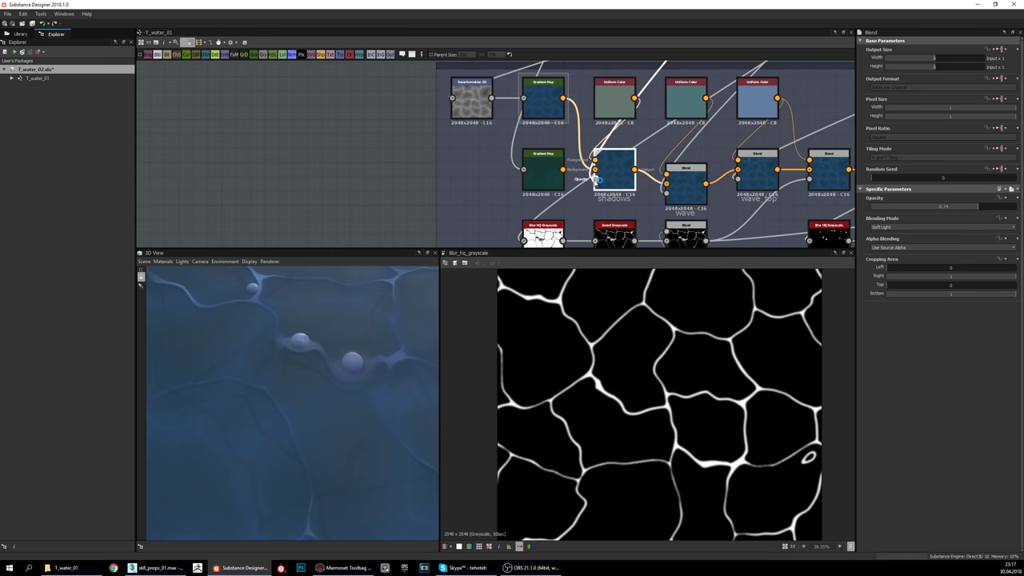
click(595, 163)
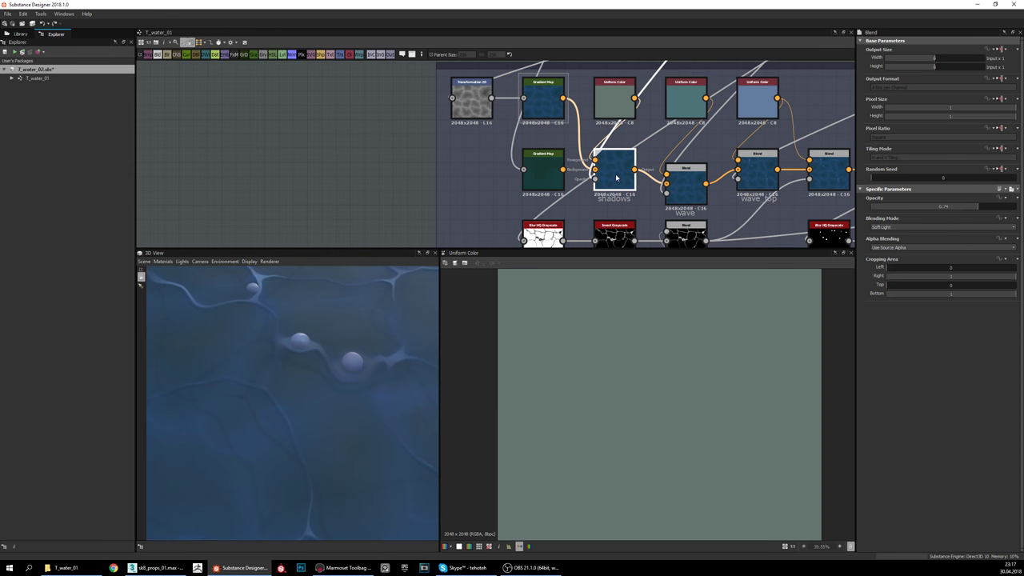
Step: Preview the wave Blend node in the albedo frame
double_click(678, 185)
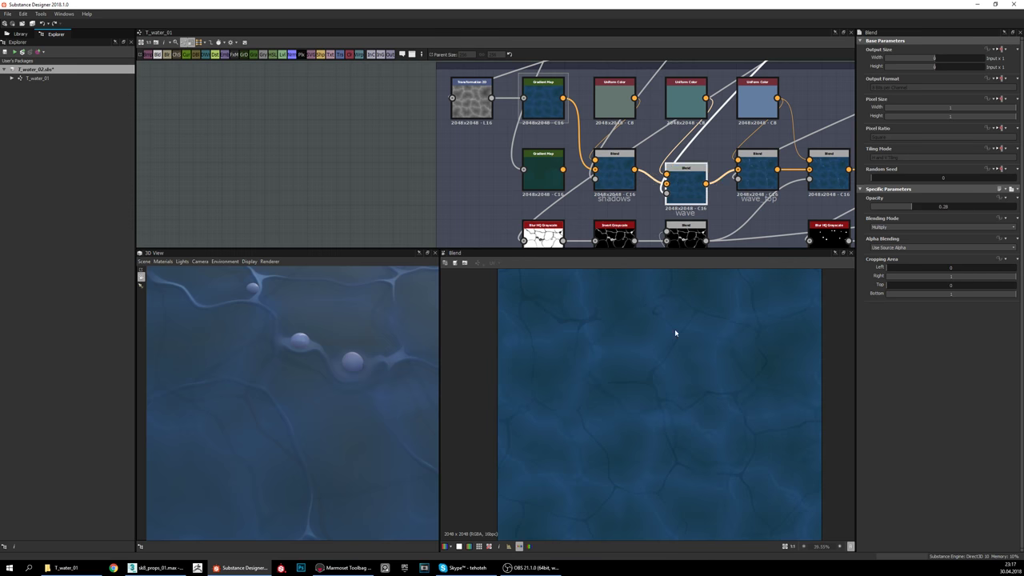
middle_drag(697, 132, 578, 155)
drag(562, 206, 564, 191)
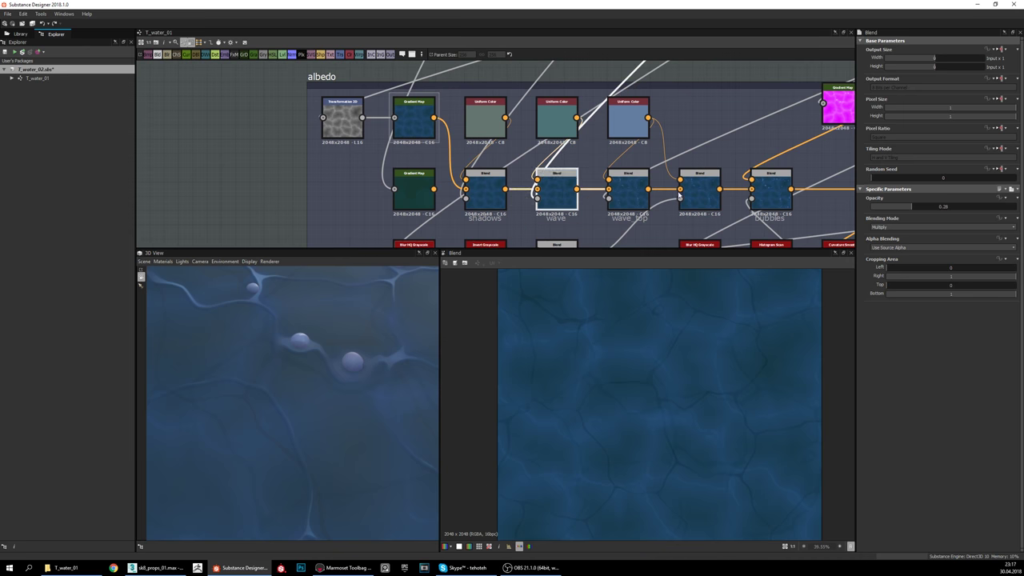
Step: Preview the opacity mask of the wave_top Blend node and trace its link back to the Histogram Scan branch
middle_drag(679, 194, 709, 204)
click(609, 194)
middle_drag(681, 150, 500, 230)
double_click(562, 213)
scroll(500, 230, down, 3)
middle_drag(709, 132, 615, 208)
scroll(606, 164, up, 3)
scroll(627, 166, up, 2)
middle_drag(612, 136, 636, 236)
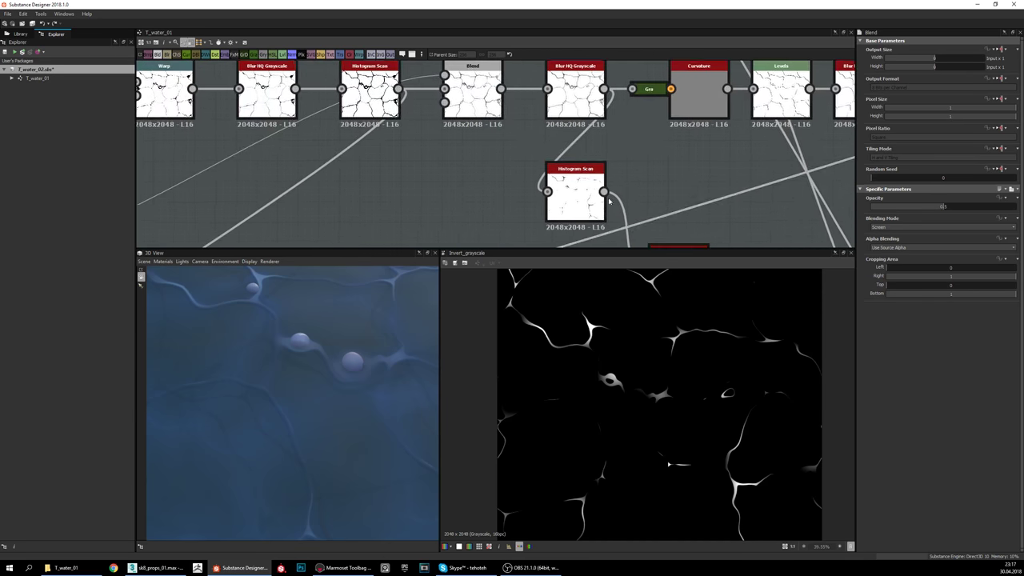
Step: Preview the Blur HQ Grayscale, Histogram Scan and Invert Grayscale nodes that build the wave_top mask
double_click(580, 89)
scroll(676, 367, down, 2)
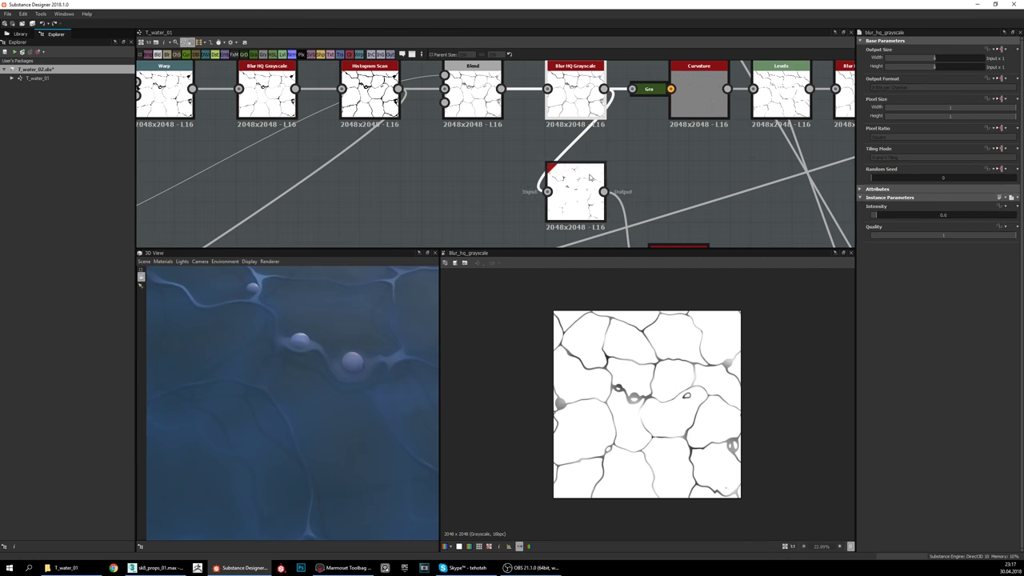
double_click(560, 178)
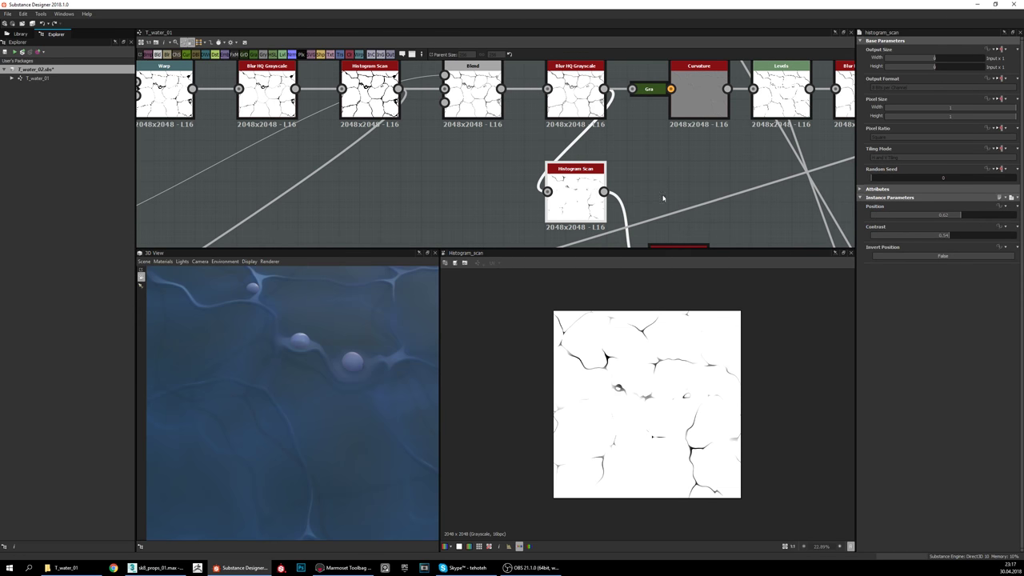
middle_drag(662, 196, 659, 114)
double_click(682, 209)
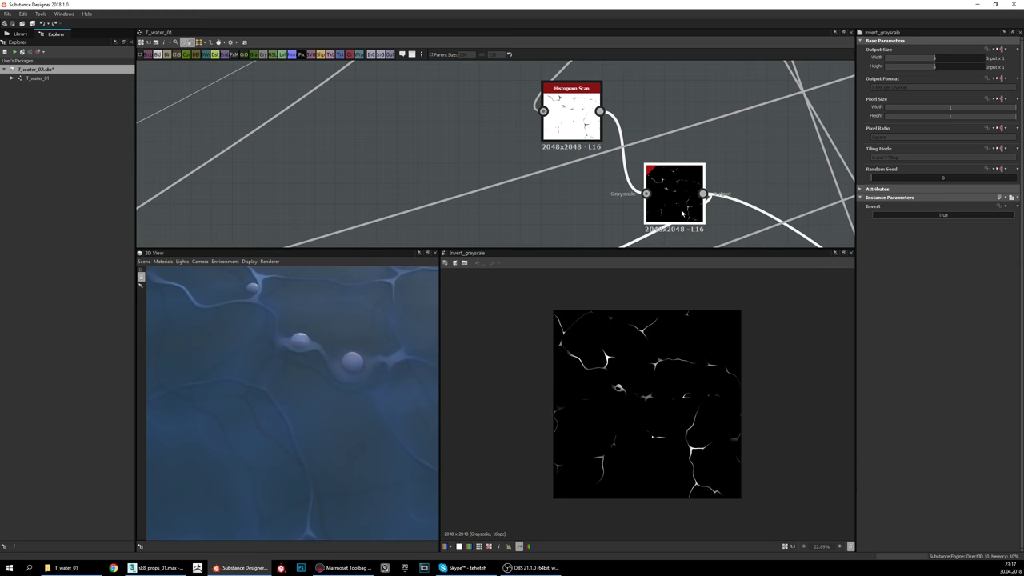
middle_drag(677, 152, 671, 90)
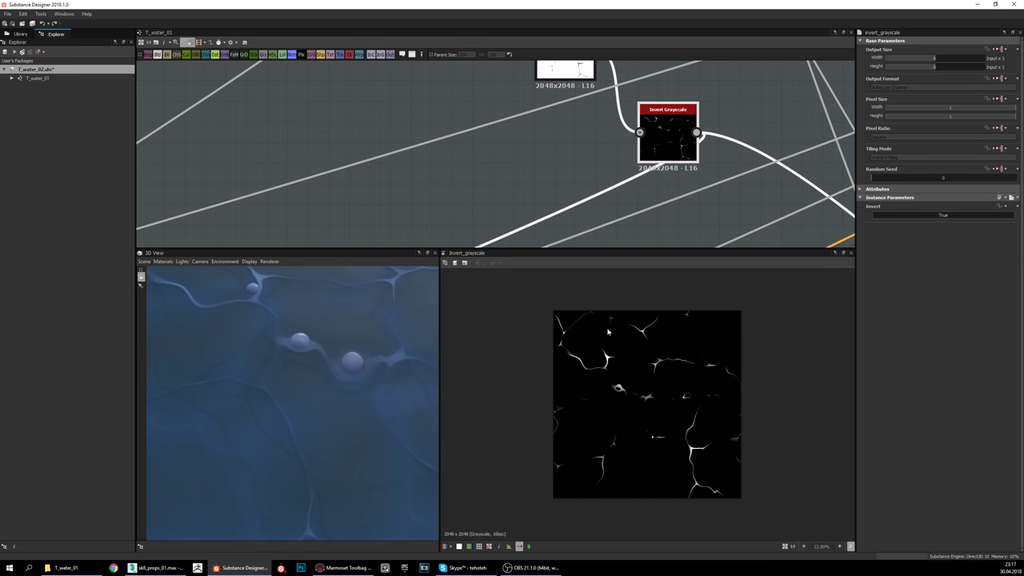
Step: Compare the Blur HQ Grayscale lines with the Histogram Scan result up close, ending on the Invert Grayscale preview
scroll(634, 394, up, 3)
middle_drag(644, 209, 669, 394)
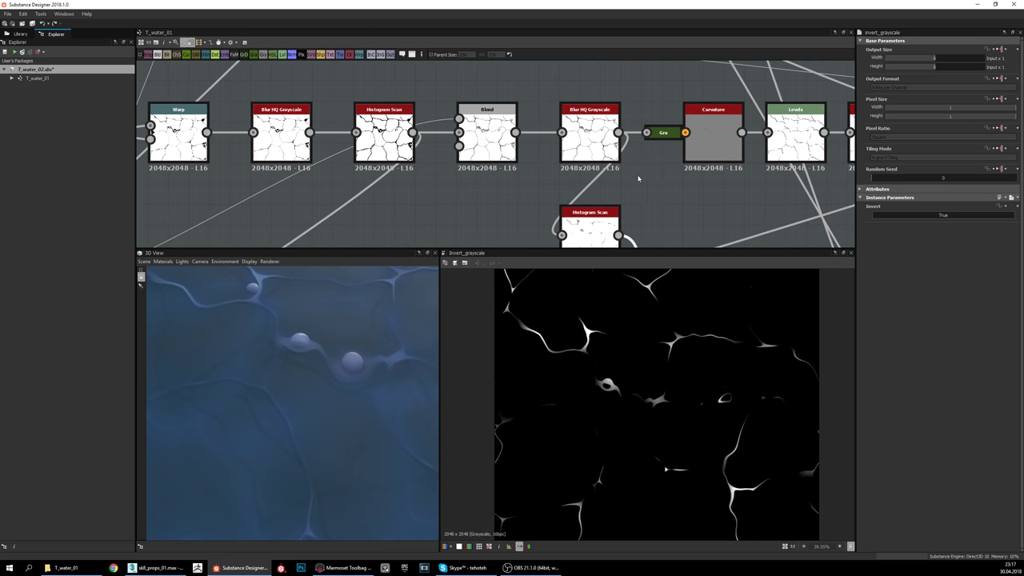
double_click(598, 140)
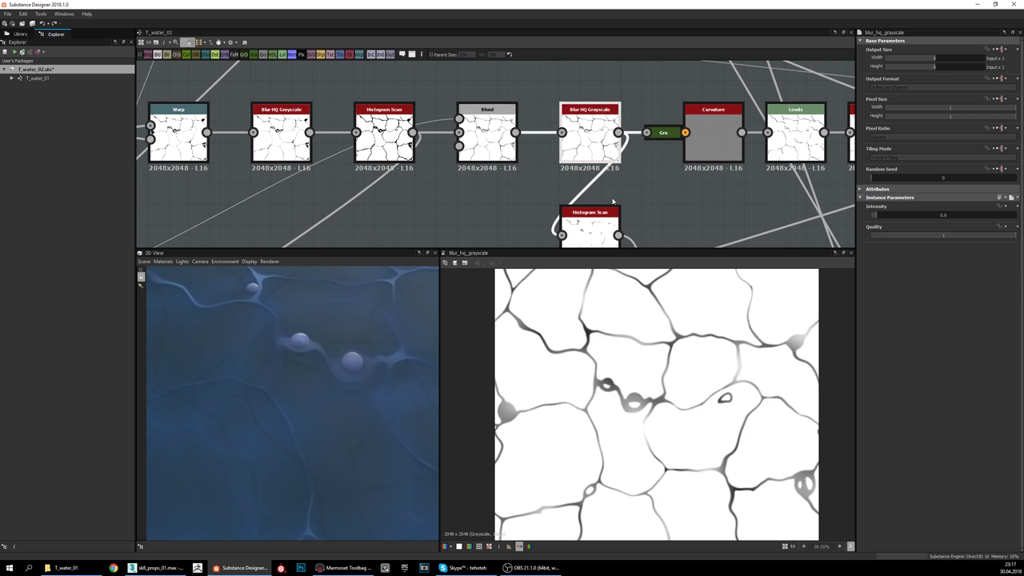
middle_drag(599, 140, 600, 85)
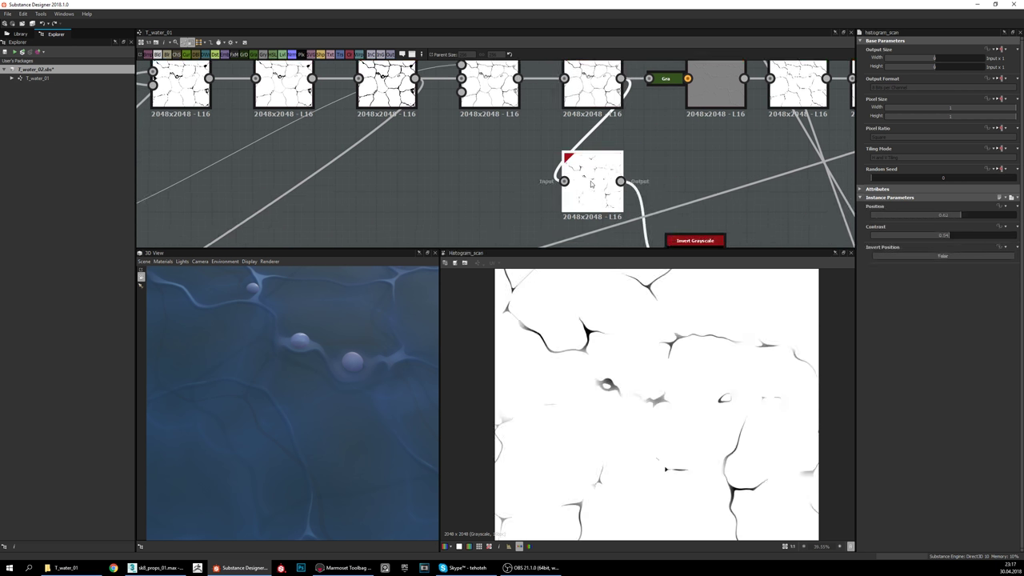
middle_drag(622, 156, 622, 162)
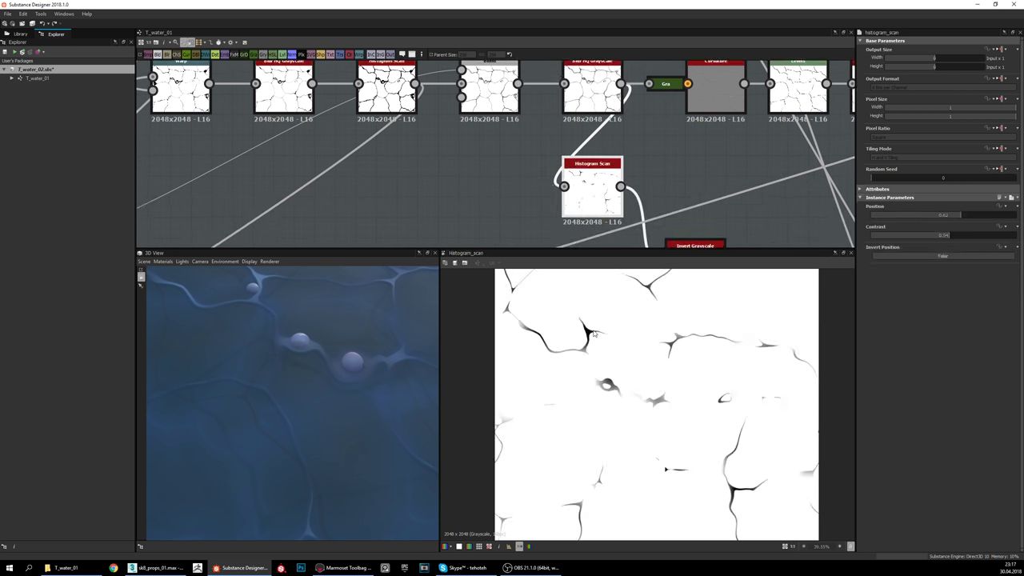
scroll(593, 333, up, 3)
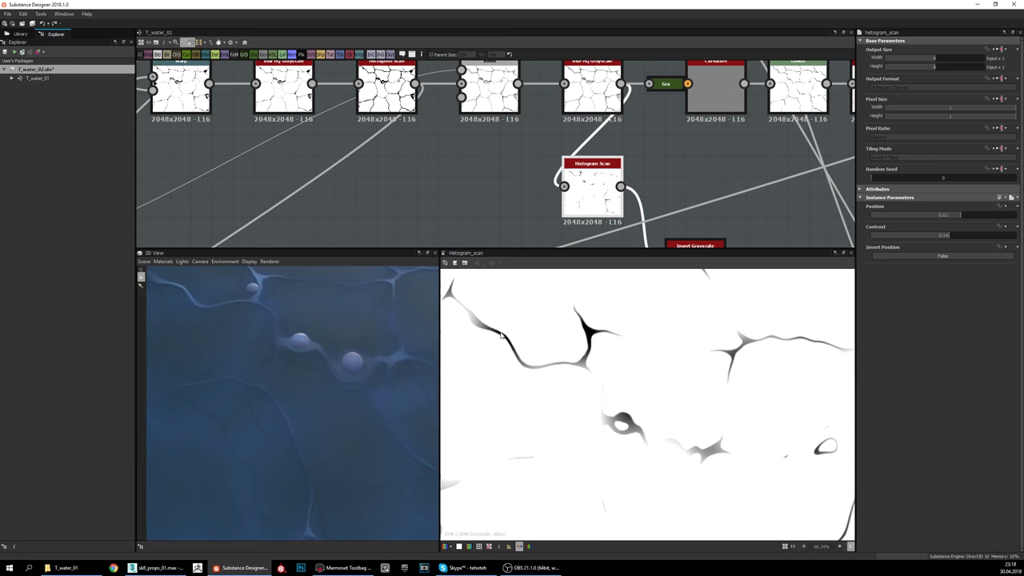
middle_drag(641, 203, 594, 124)
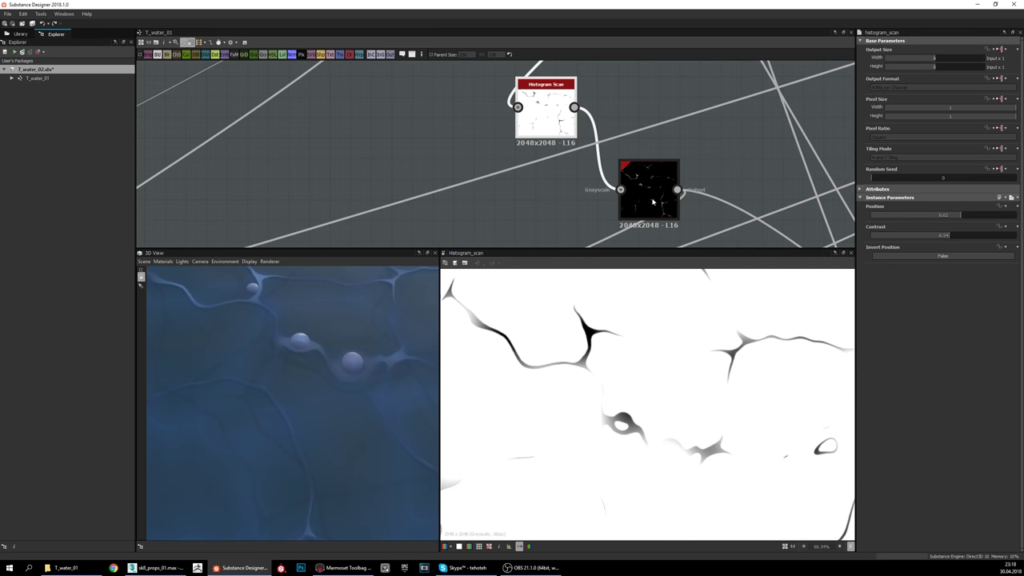
double_click(653, 202)
Step: Follow the inverted mask's link back to the albedo frame and preview the wave_top Blend node
middle_drag(773, 203, 550, 128)
scroll(696, 148, down, 3)
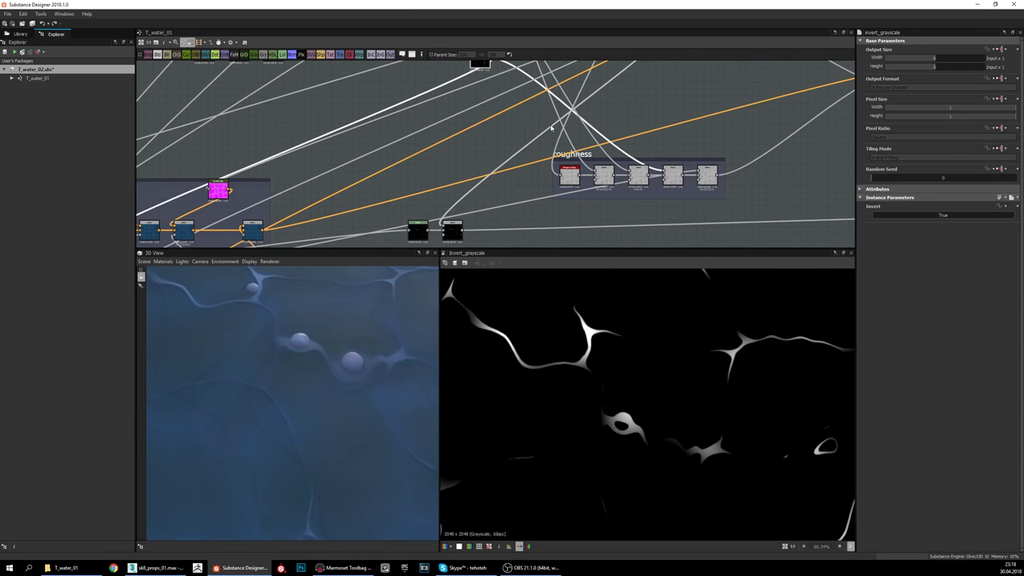
middle_drag(496, 164, 649, 184)
scroll(672, 148, down, 1)
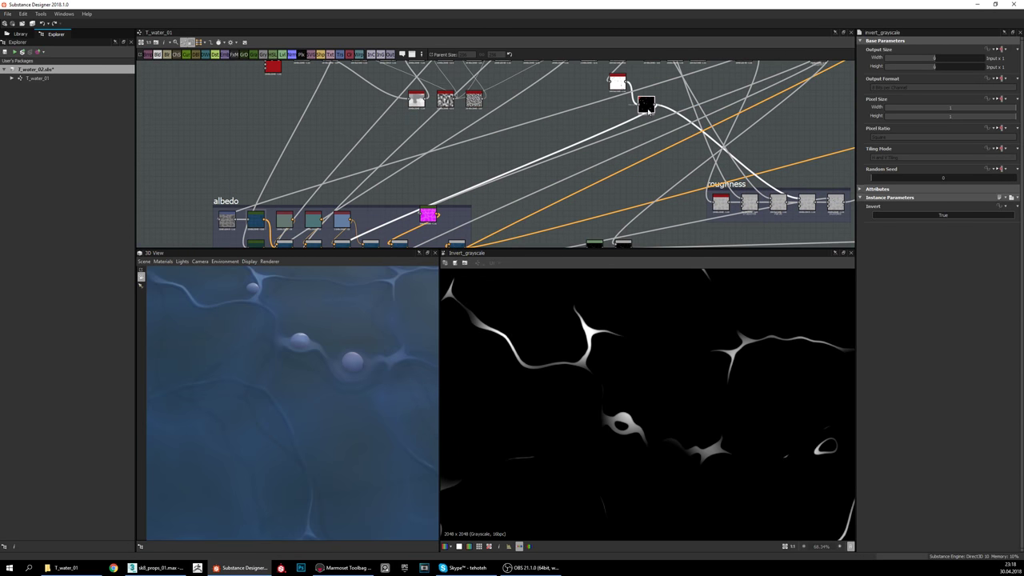
middle_drag(596, 160, 738, 98)
middle_drag(494, 200, 520, 188)
scroll(520, 188, up, 3)
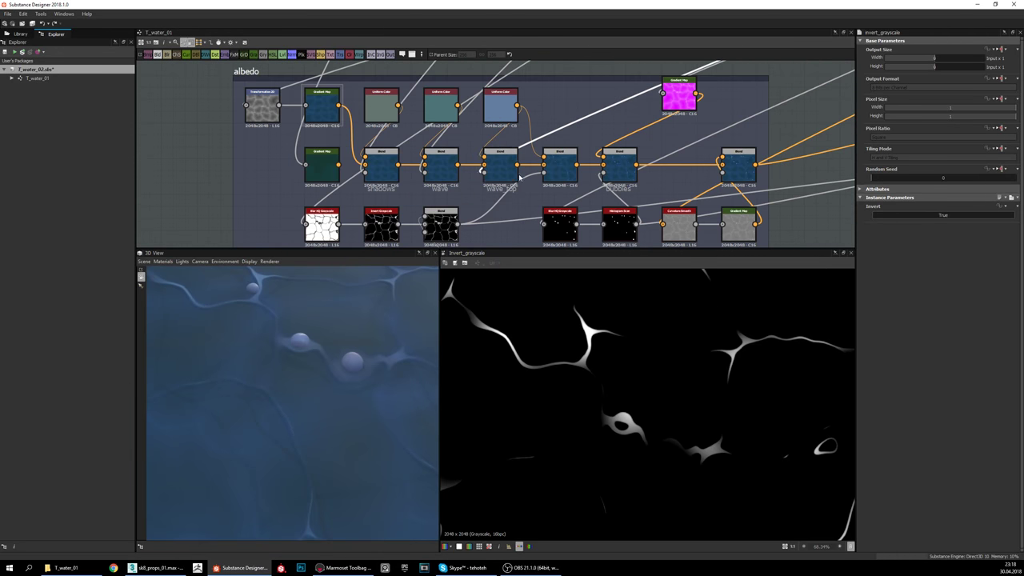
double_click(496, 172)
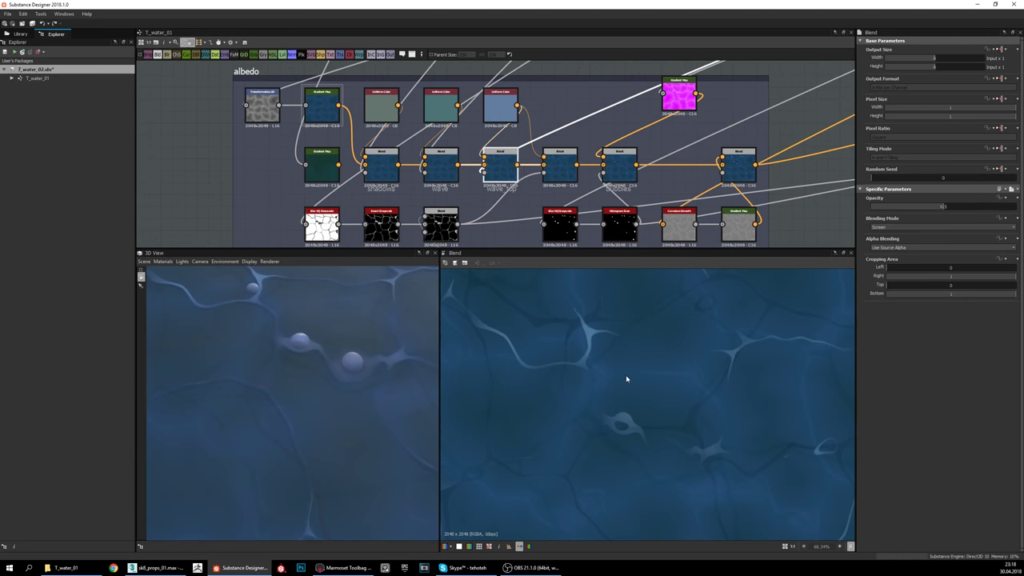
middle_drag(560, 131, 615, 137)
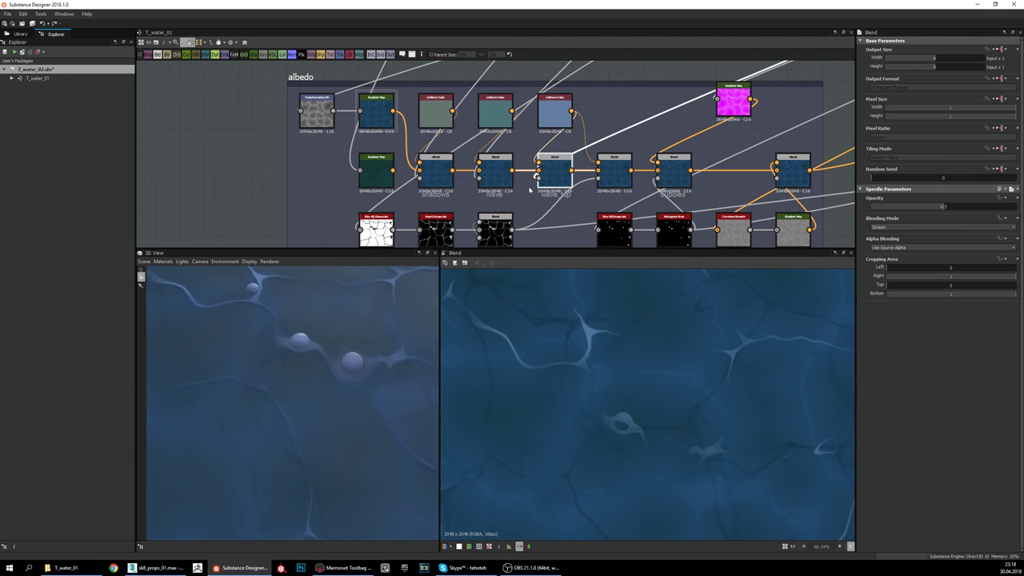
Step: Trace the wave_top mask to the roughness frame and preview the Subtract Blend node it feeds
scroll(707, 391, down, 2)
middle_drag(816, 140, 581, 195)
scroll(581, 195, down, 3)
middle_drag(842, 125, 514, 190)
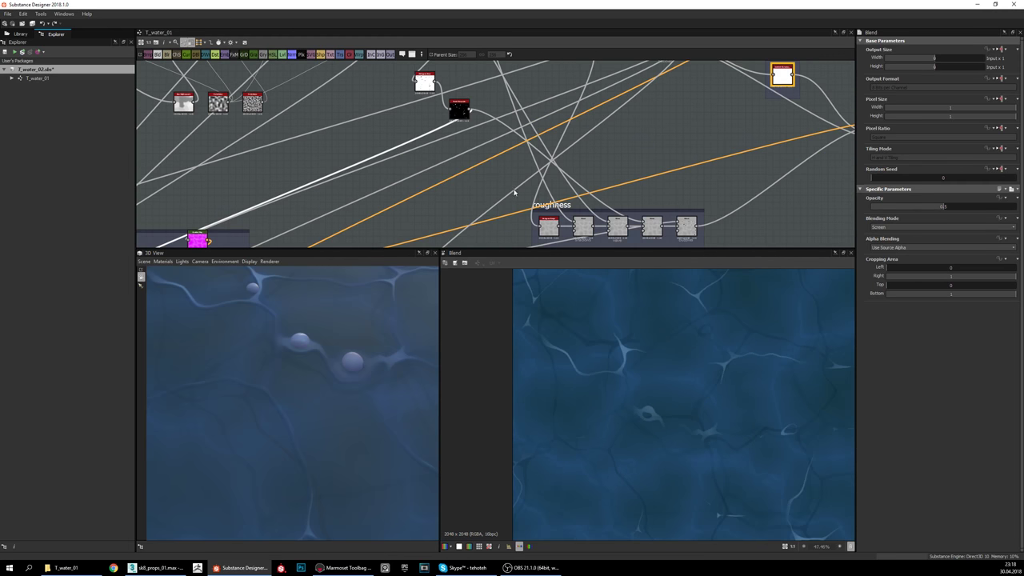
double_click(652, 228)
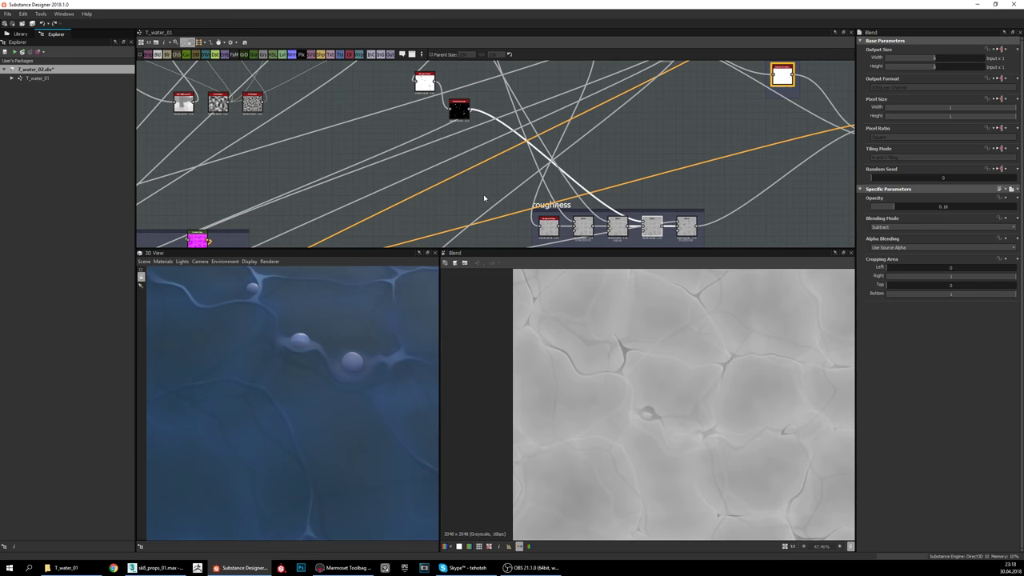
middle_drag(384, 188, 340, 150)
scroll(642, 408, up, 3)
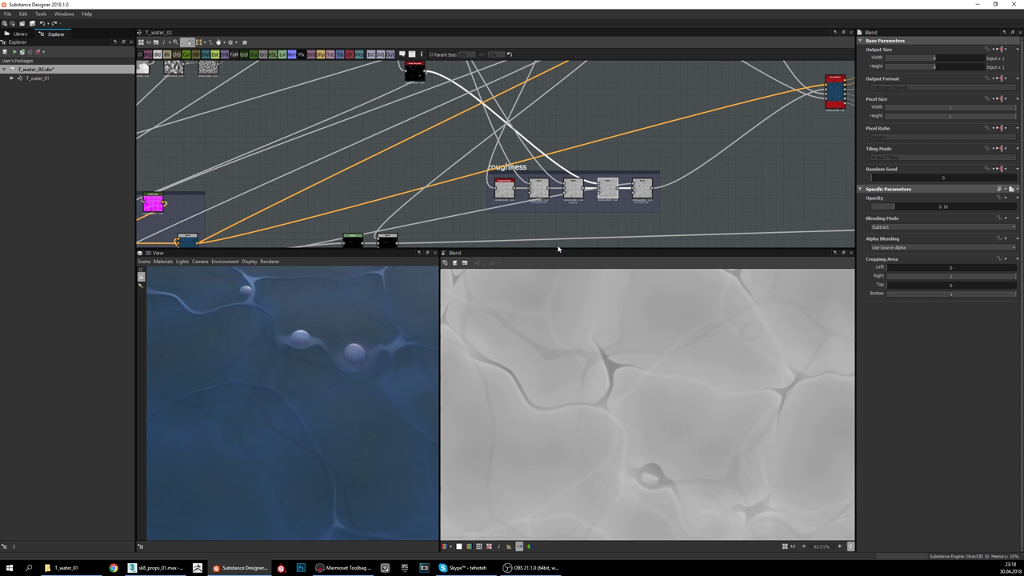
Step: Return to the albedo frame and preview the wave_top Blend node again
middle_drag(468, 207, 705, 129)
scroll(659, 132, down, 3)
scroll(460, 158, up, 5)
click(442, 157)
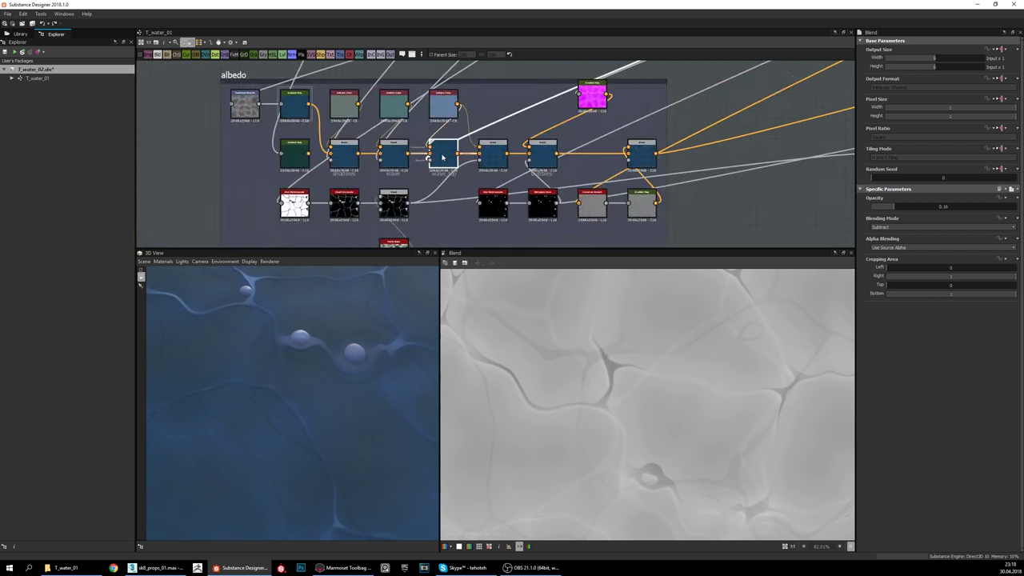
double_click(442, 154)
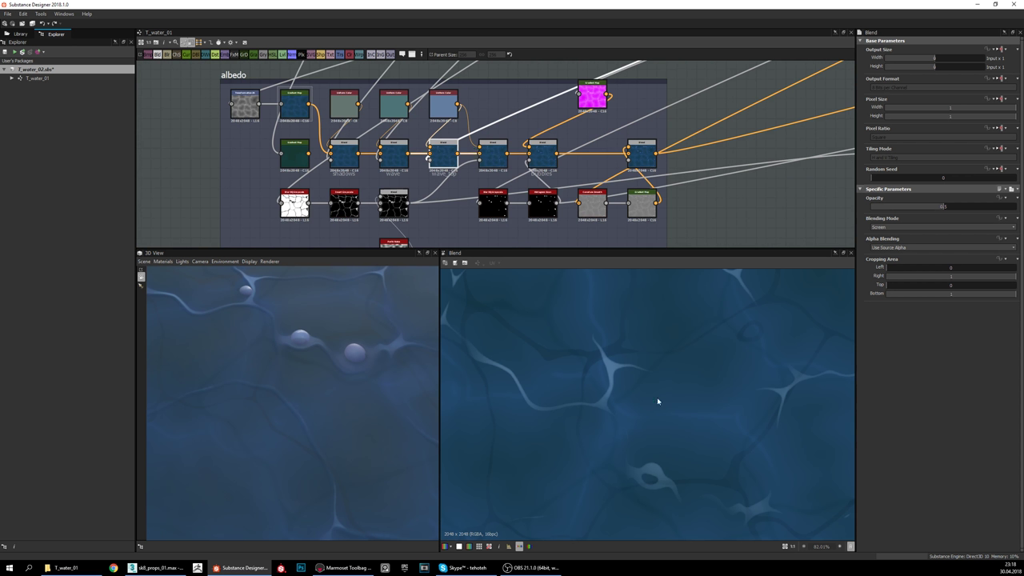
Step: Preview the Overlay Blend node between wave_top and bubbles, along with its opacity mask
click(493, 152)
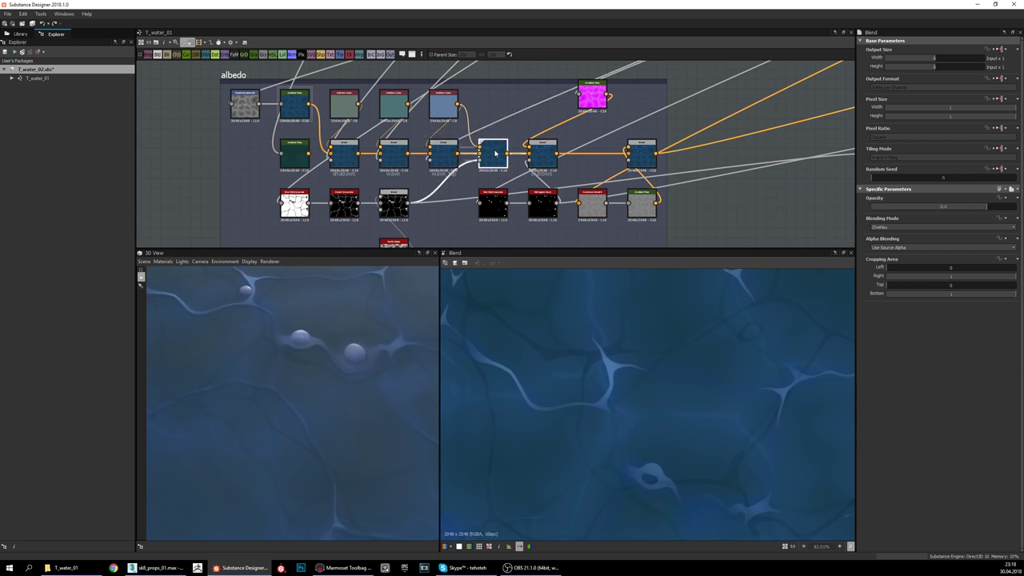
middle_drag(510, 166, 514, 182)
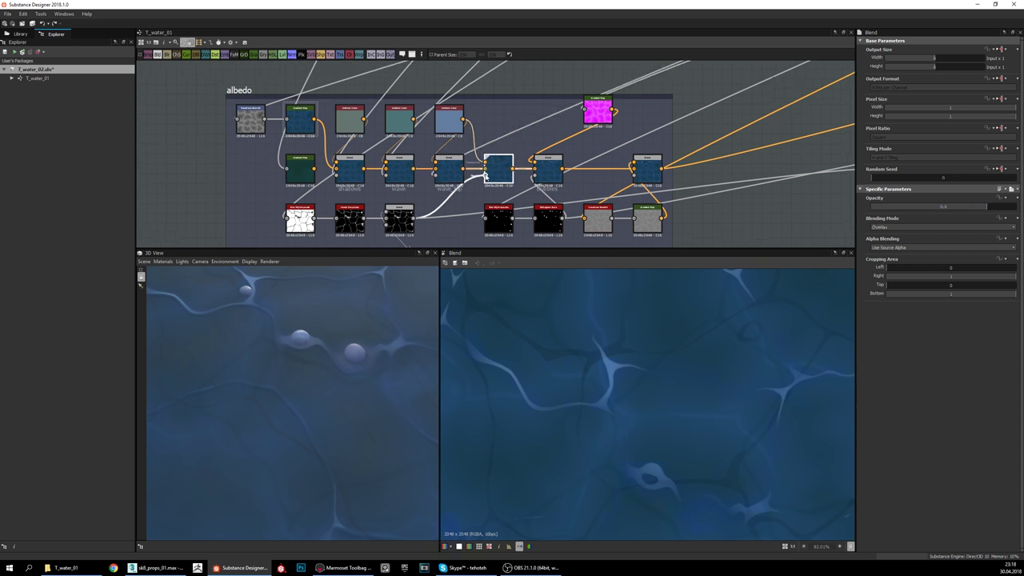
scroll(504, 178, up, 3)
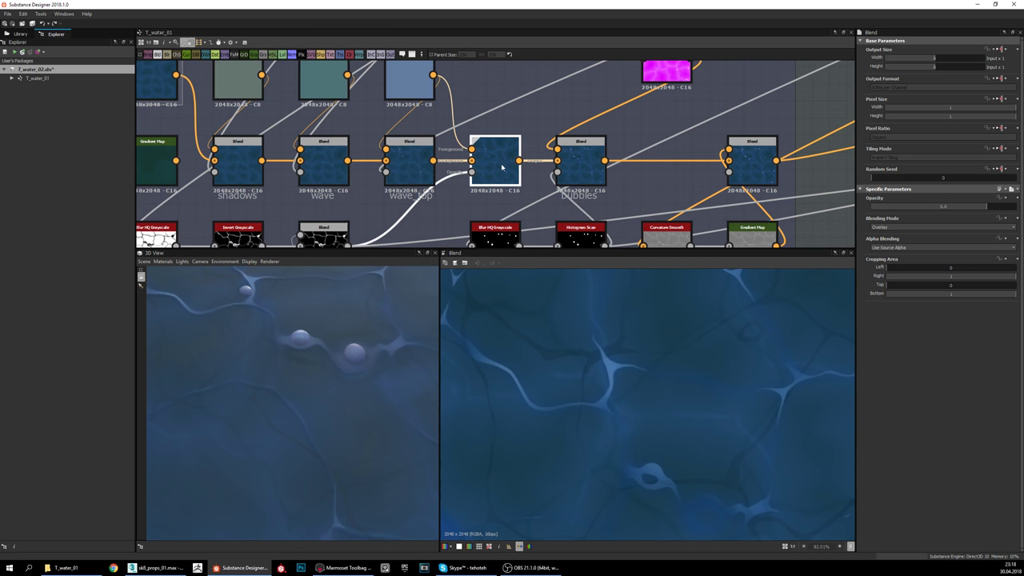
click(472, 172)
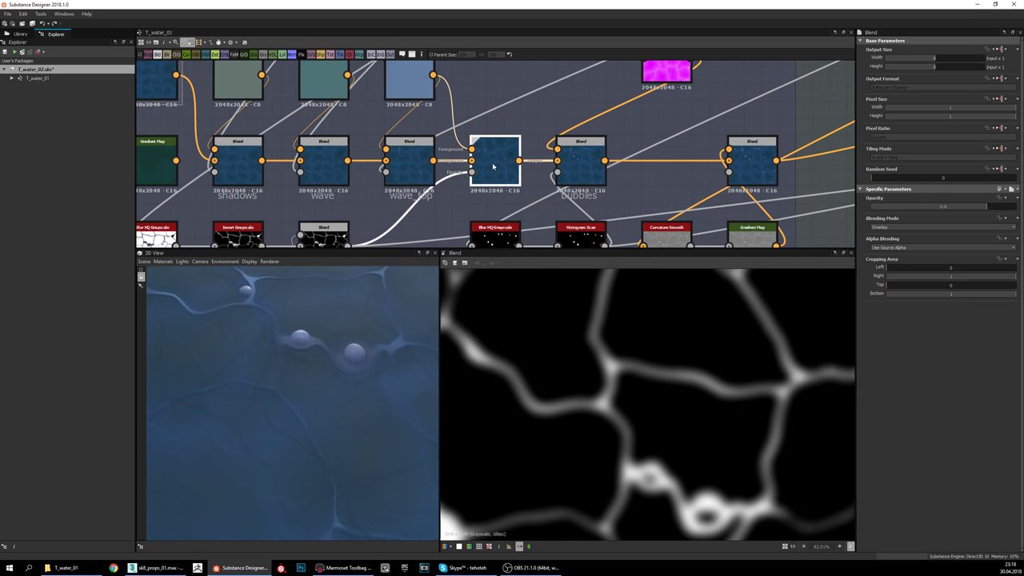
scroll(701, 430, down, 3)
scroll(727, 382, down, 2)
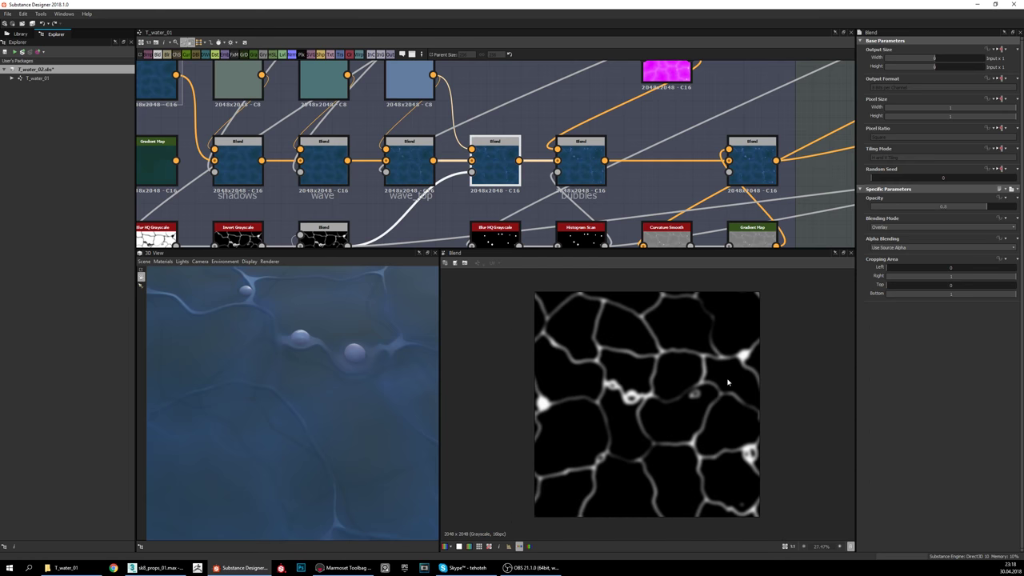
Step: Preview the Blur HQ Grayscale node starting the albedo mask row and trace its input to the Histogram Scan node
middle_drag(444, 170, 604, 122)
double_click(318, 194)
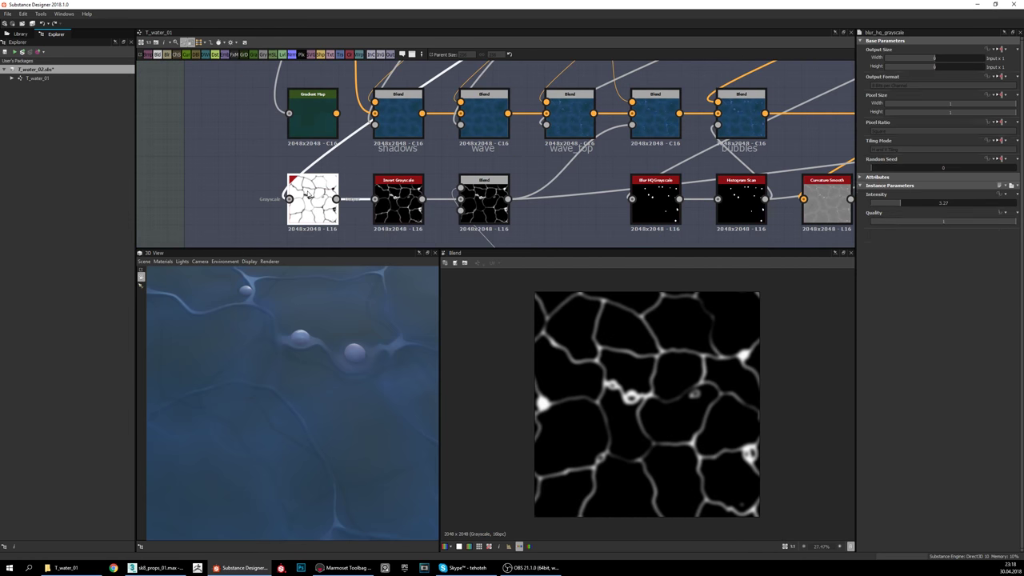
scroll(564, 163, down, 4)
middle_drag(565, 163, 325, 408)
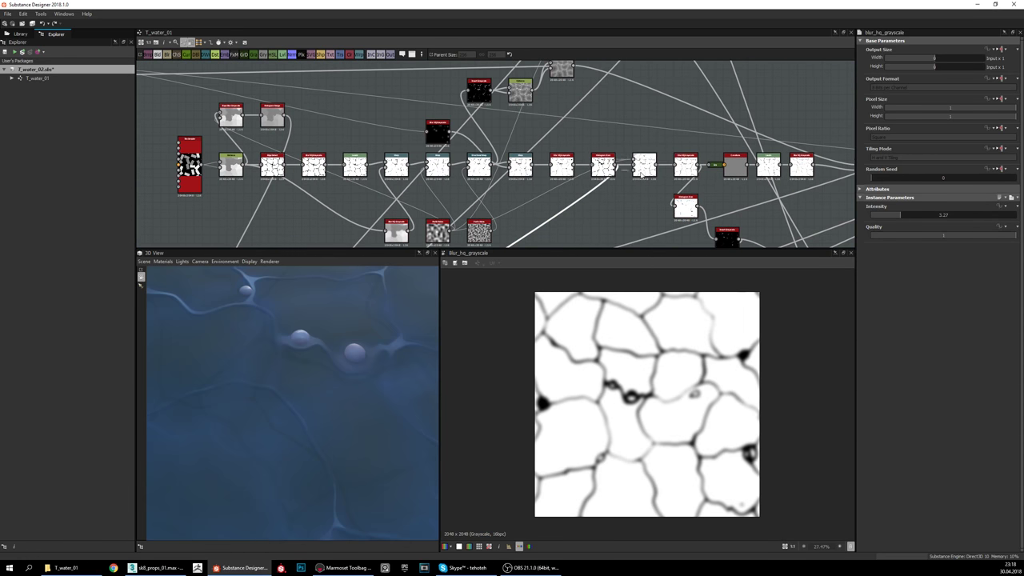
scroll(621, 169, up, 3)
double_click(589, 173)
middle_drag(588, 174, 620, 106)
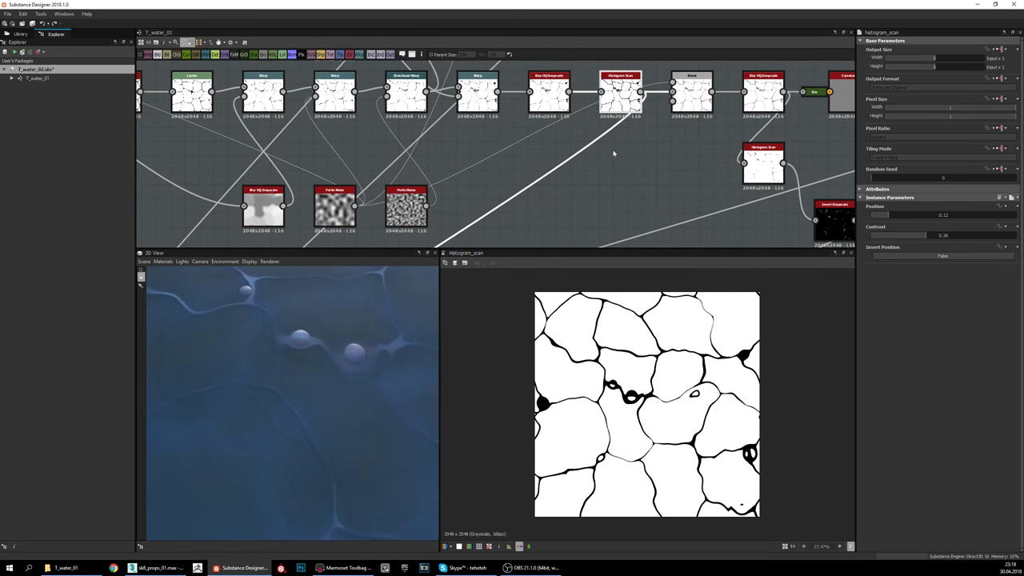
Step: Return to the albedo frame's mask row and preview its Invert Grayscale node and the Subtract Blend fed by Perlin Noise
middle_drag(571, 167, 768, 60)
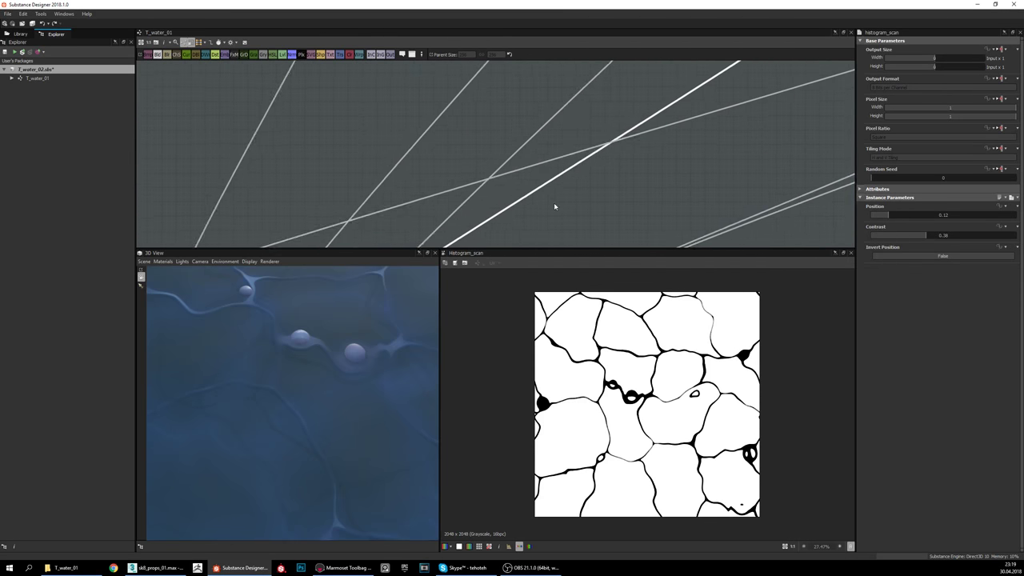
mouse_move(555, 205)
middle_down()
mouse_move(779, 48)
mouse_move(538, 197)
middle_up()
double_click(536, 192)
scroll(616, 192, up, 2)
double_click(617, 181)
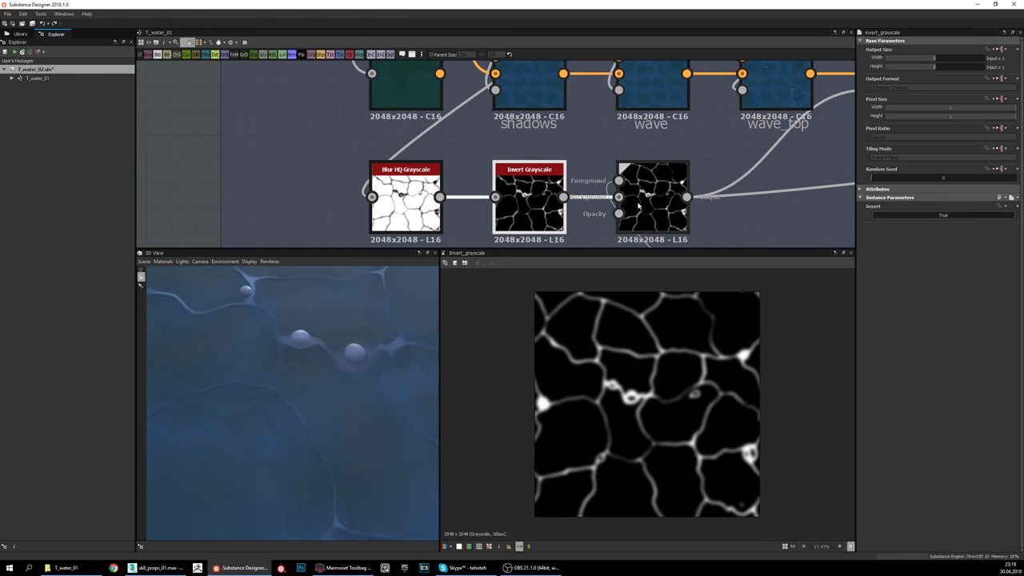
click(651, 196)
double_click(651, 195)
scroll(635, 176, down, 3)
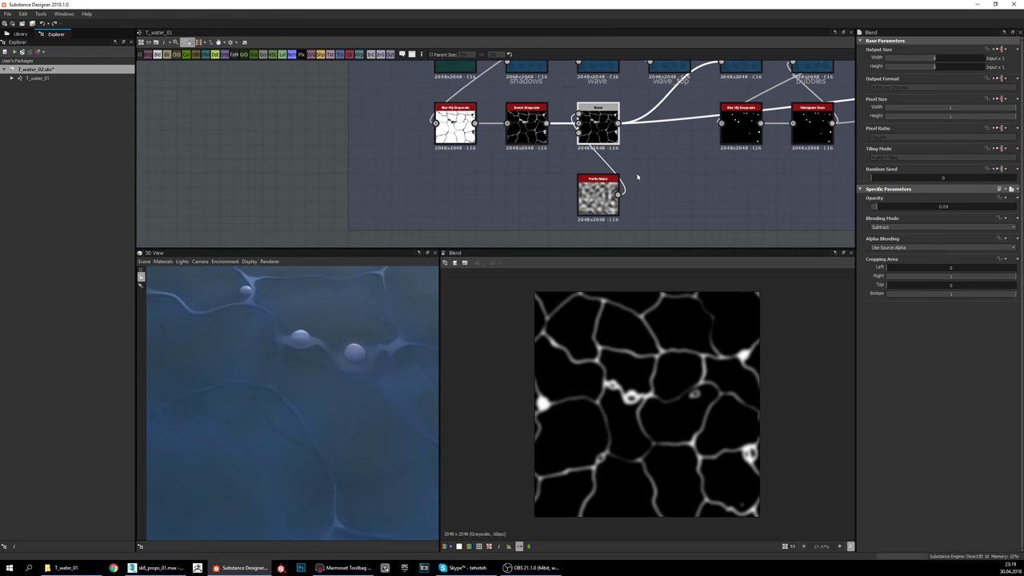
middle_drag(665, 155, 620, 219)
scroll(651, 392, up, 1)
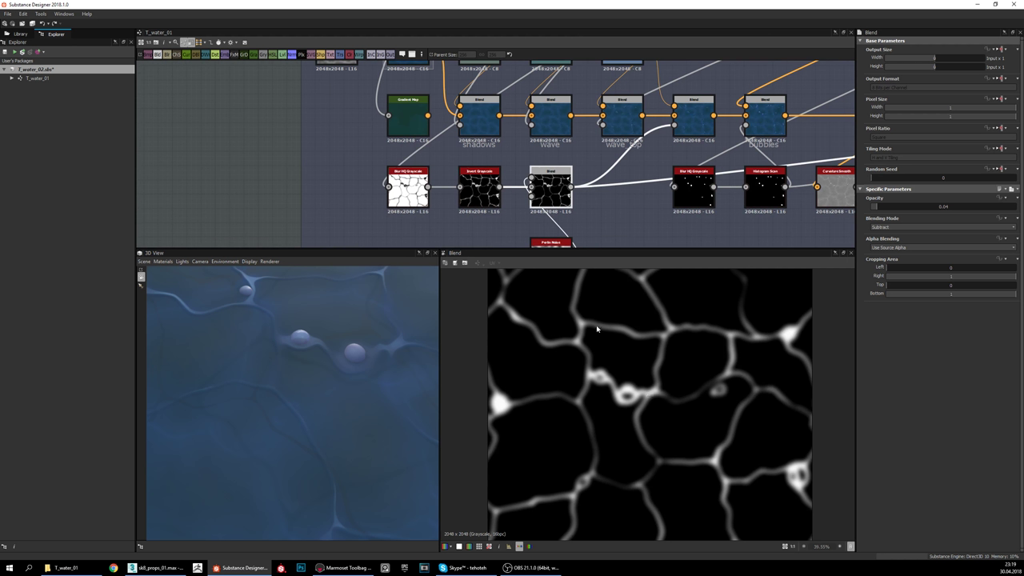
Step: Preview the Overlay Blend node between wave_top and bubbles and examine its wave highlights and dark shadow lines up close
middle_drag(697, 134, 604, 174)
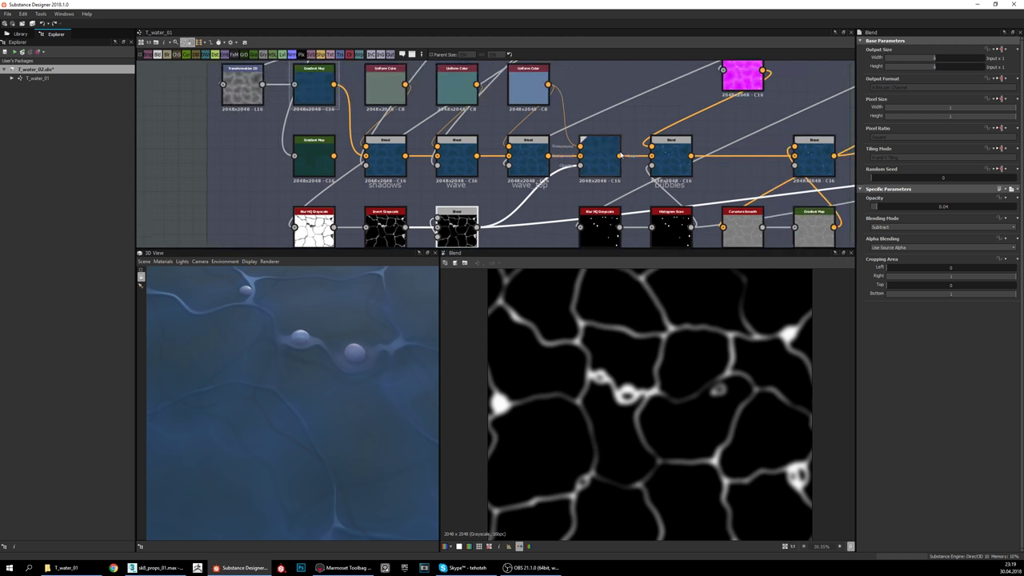
double_click(602, 160)
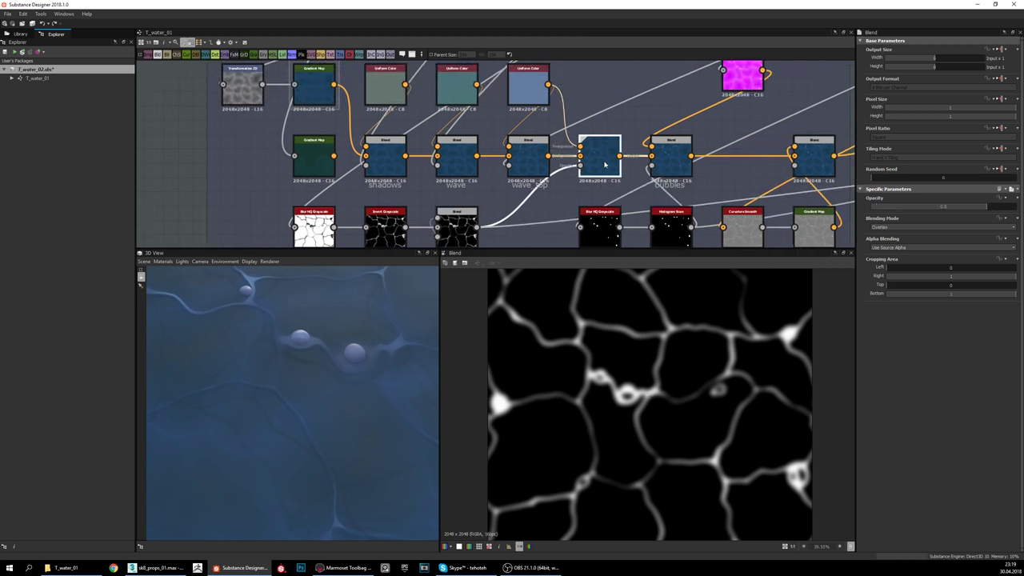
scroll(633, 339, up, 2)
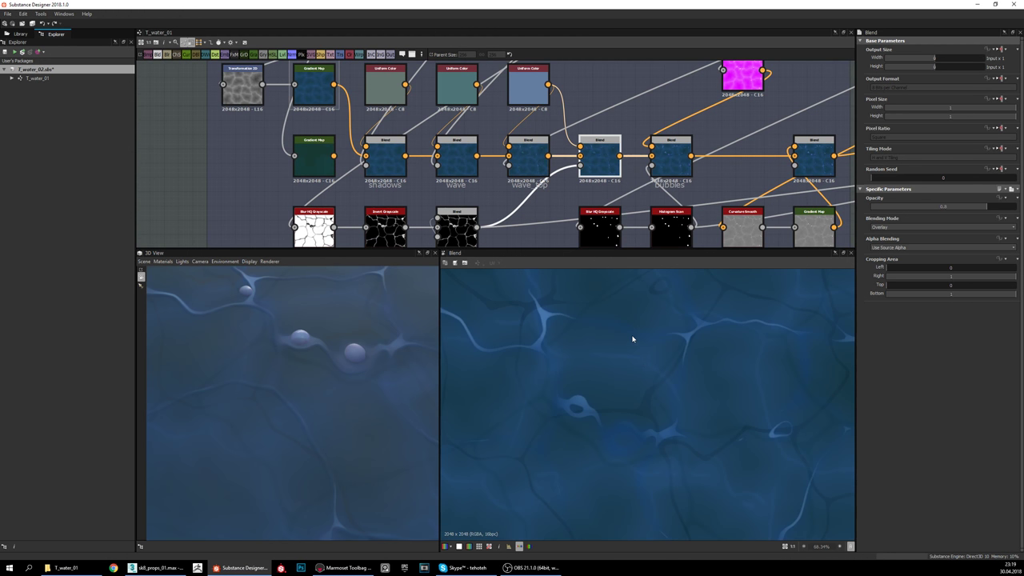
scroll(597, 331, up, 3)
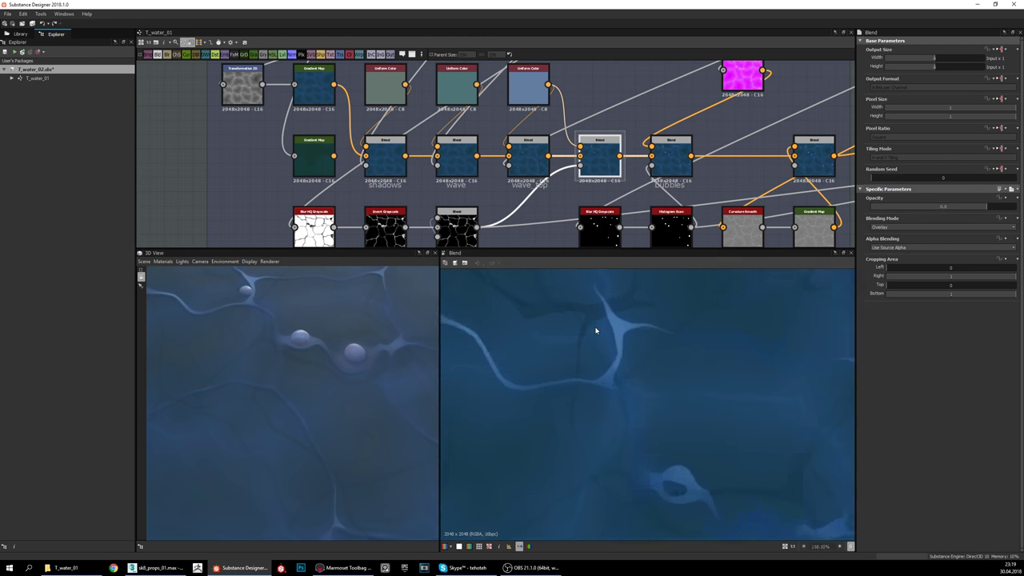
middle_drag(715, 368, 568, 276)
scroll(657, 352, down, 3)
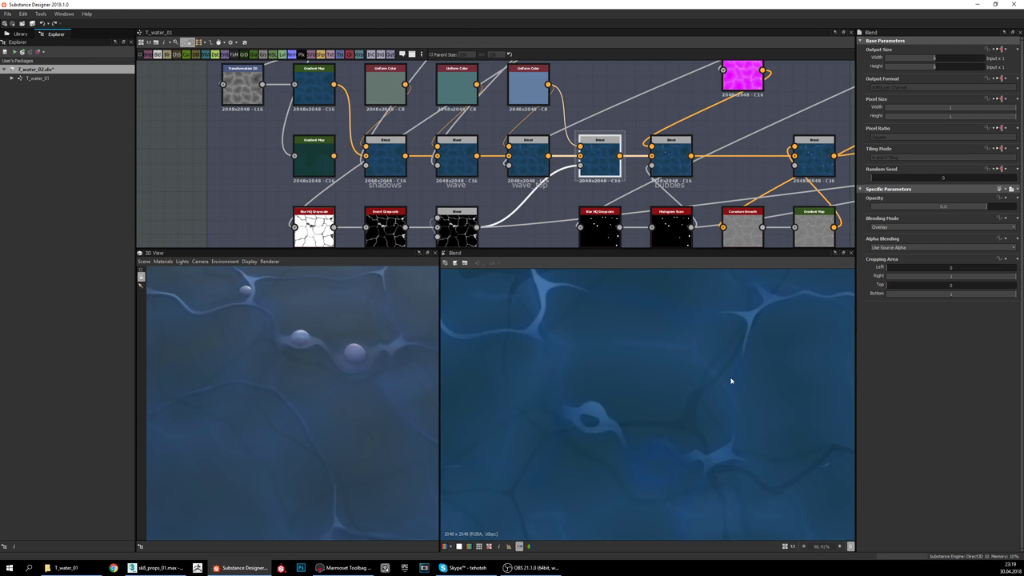
middle_drag(731, 380, 726, 350)
middle_drag(592, 421, 611, 391)
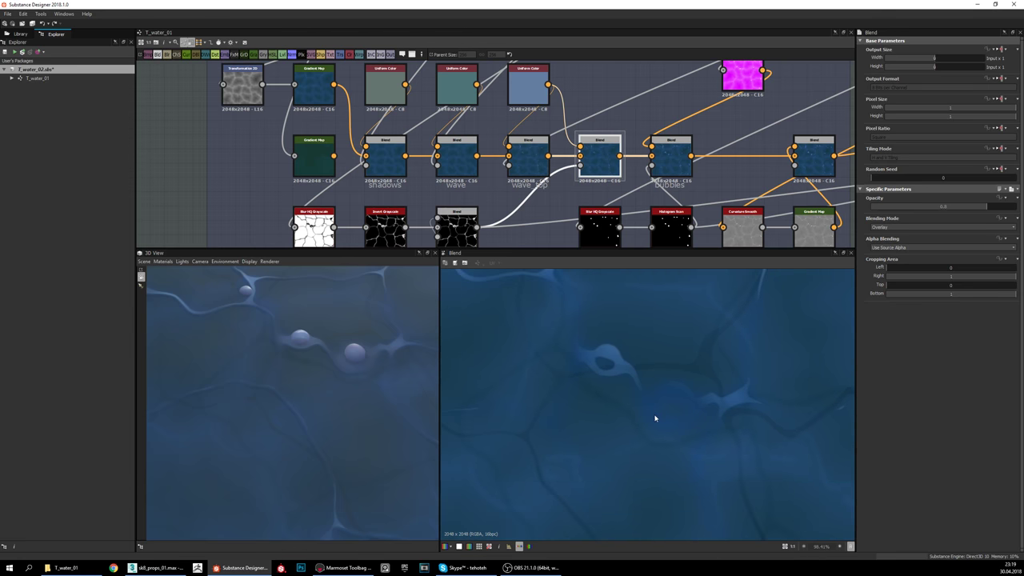
scroll(654, 384, up, 1)
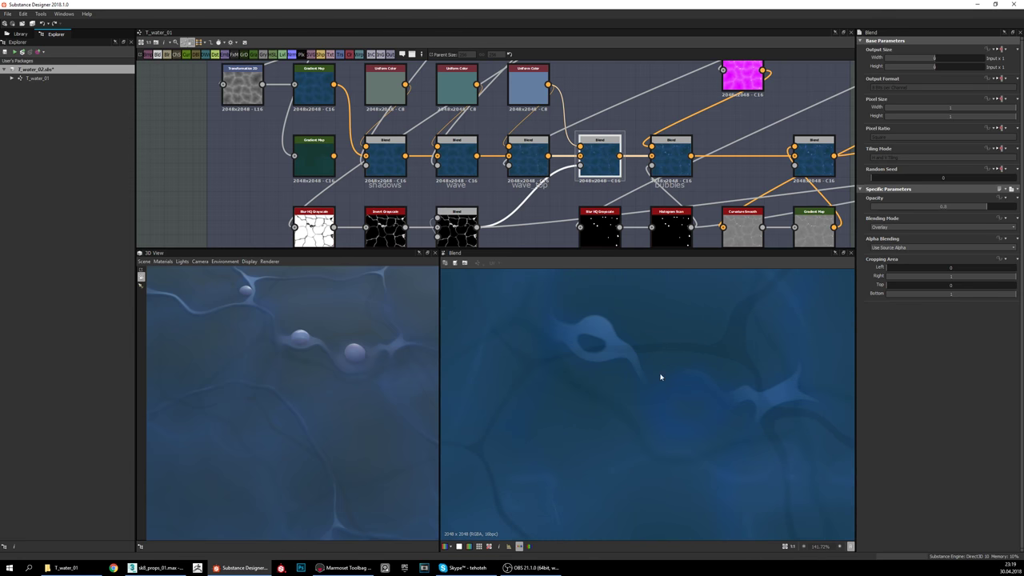
middle_drag(772, 388, 708, 428)
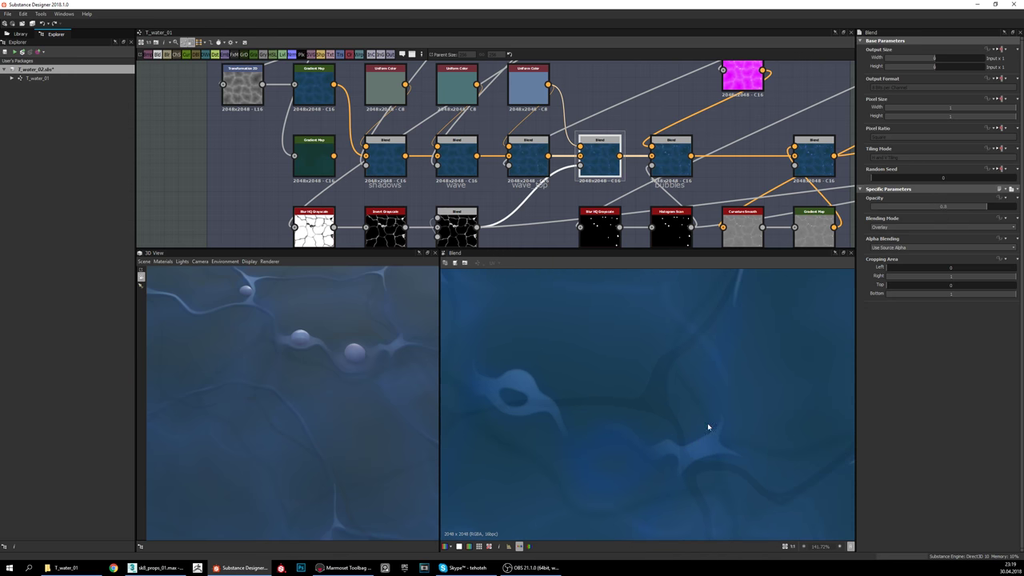
middle_drag(737, 305, 708, 443)
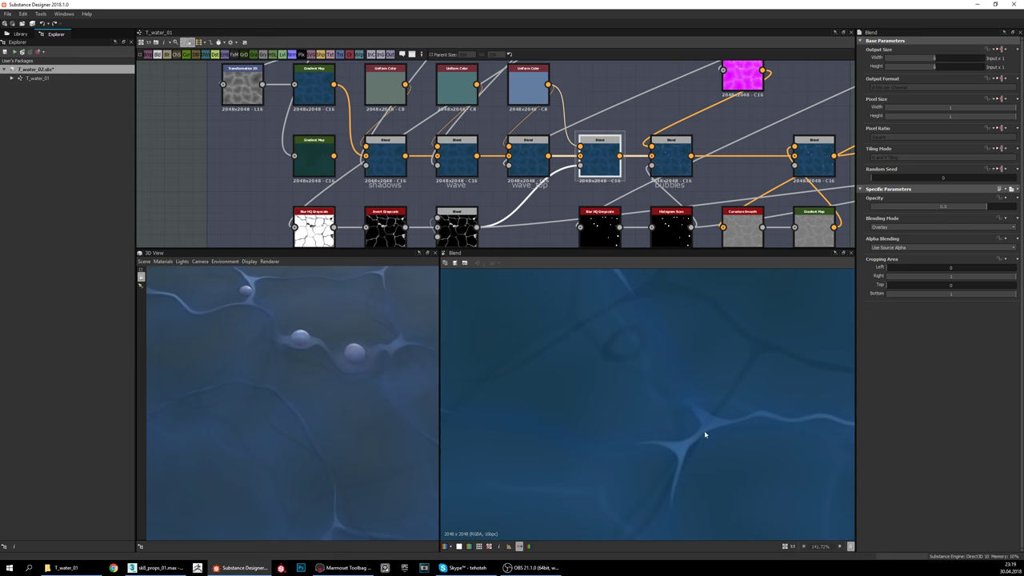
middle_drag(771, 420, 519, 378)
Step: Examine the remaining areas of the Overlay Blend's texture out to its edges, comparing the wave crests and bluish patches
scroll(680, 436, down, 4)
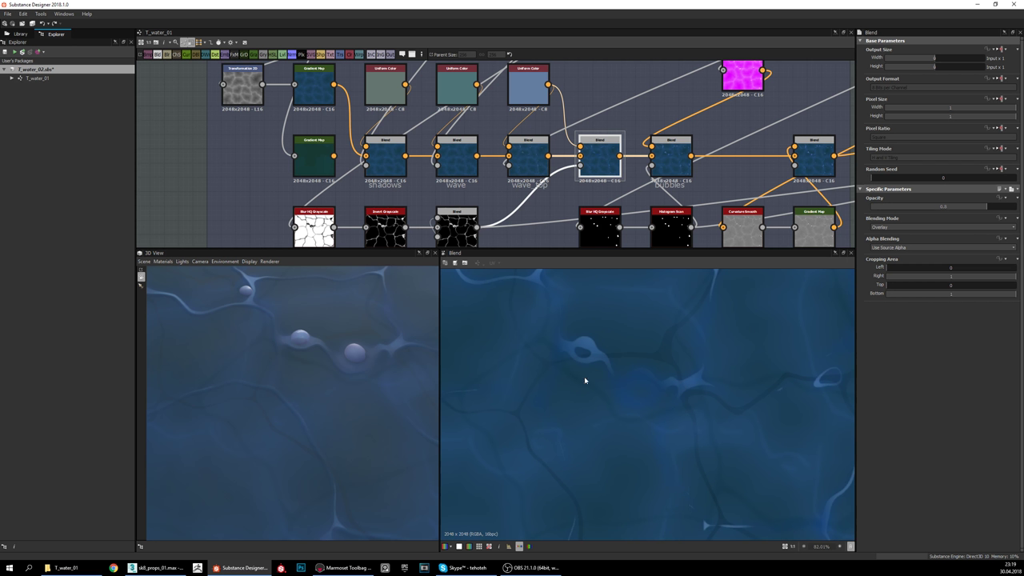
middle_drag(733, 407, 621, 431)
middle_drag(706, 419, 654, 462)
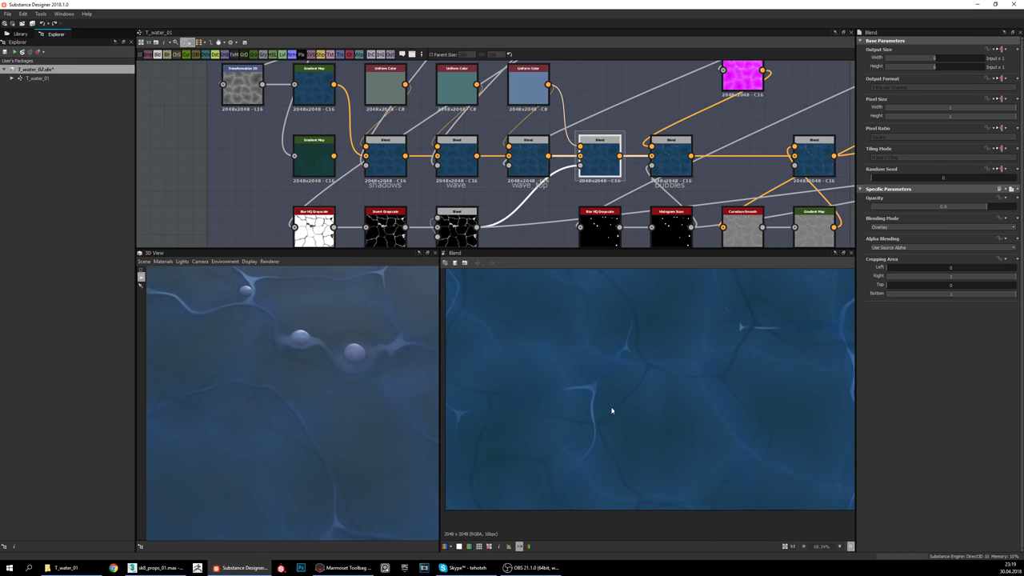
scroll(516, 423, down, 1)
middle_drag(516, 423, 534, 443)
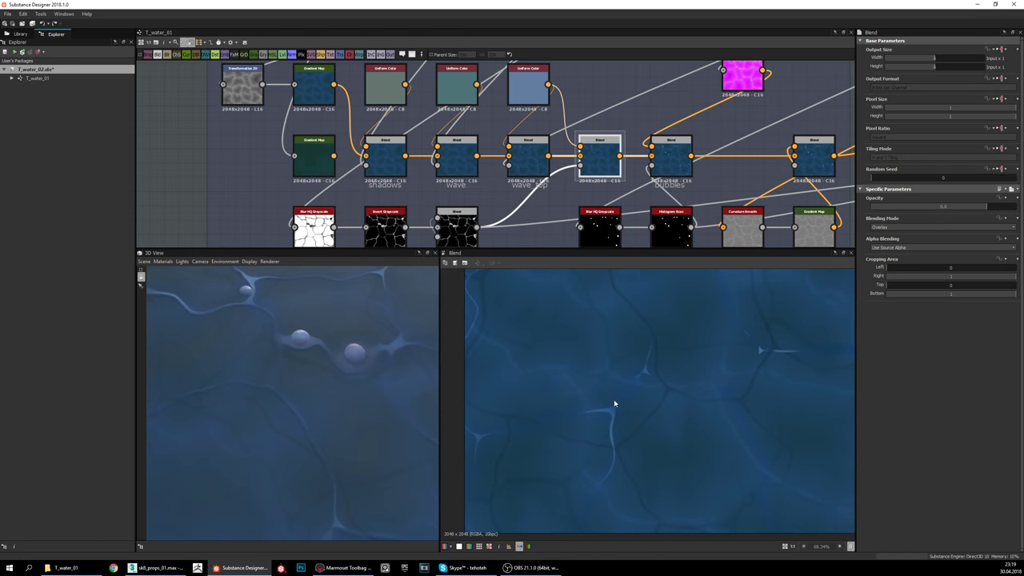
middle_drag(614, 400, 620, 329)
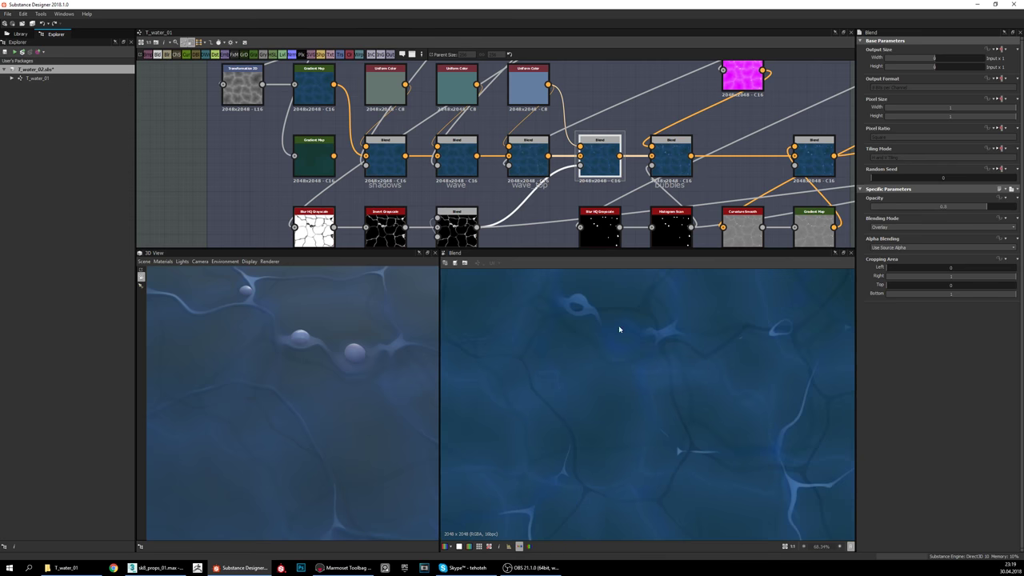
middle_drag(677, 366, 658, 381)
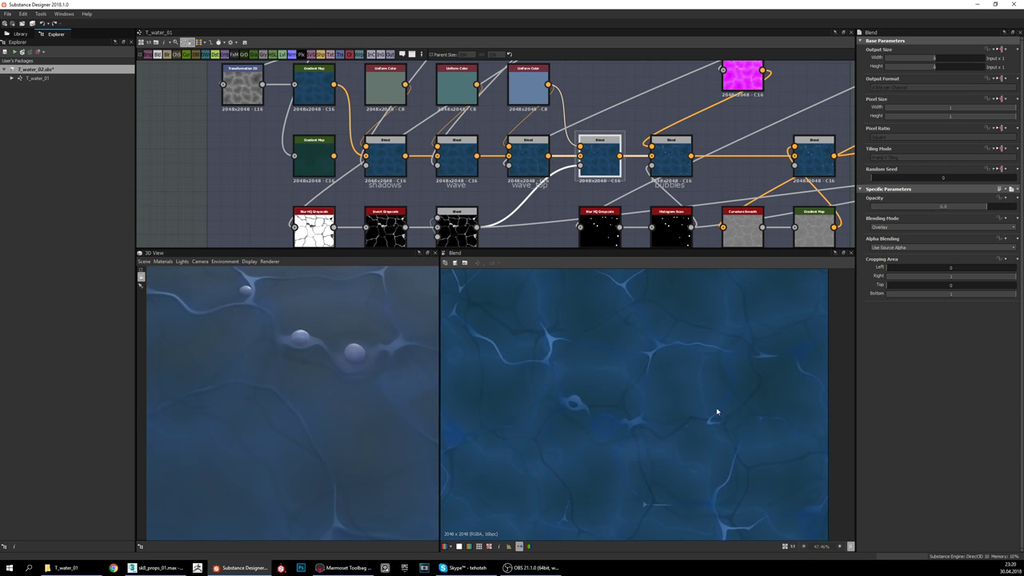
middle_drag(506, 461, 640, 401)
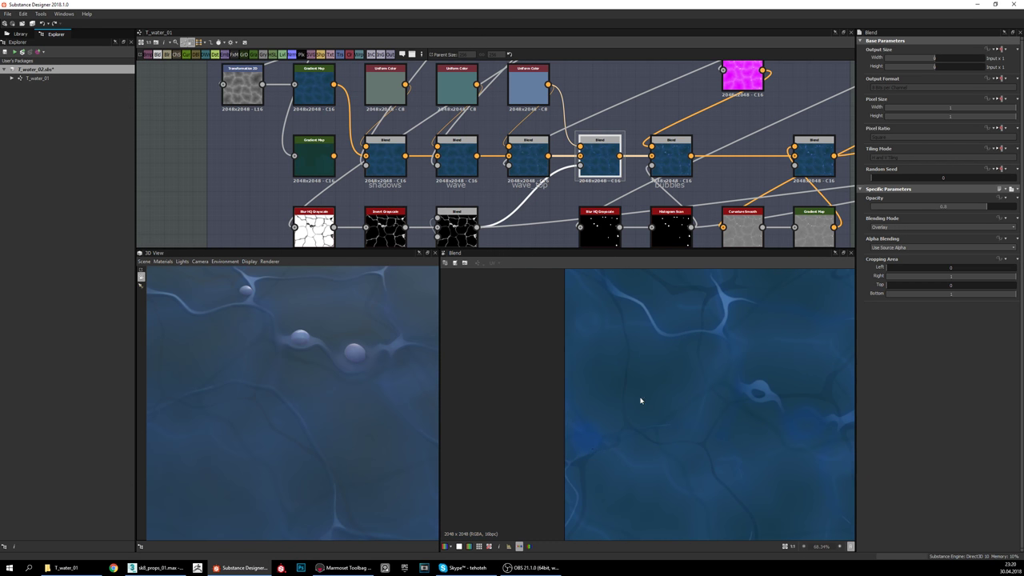
scroll(588, 446, up, 2)
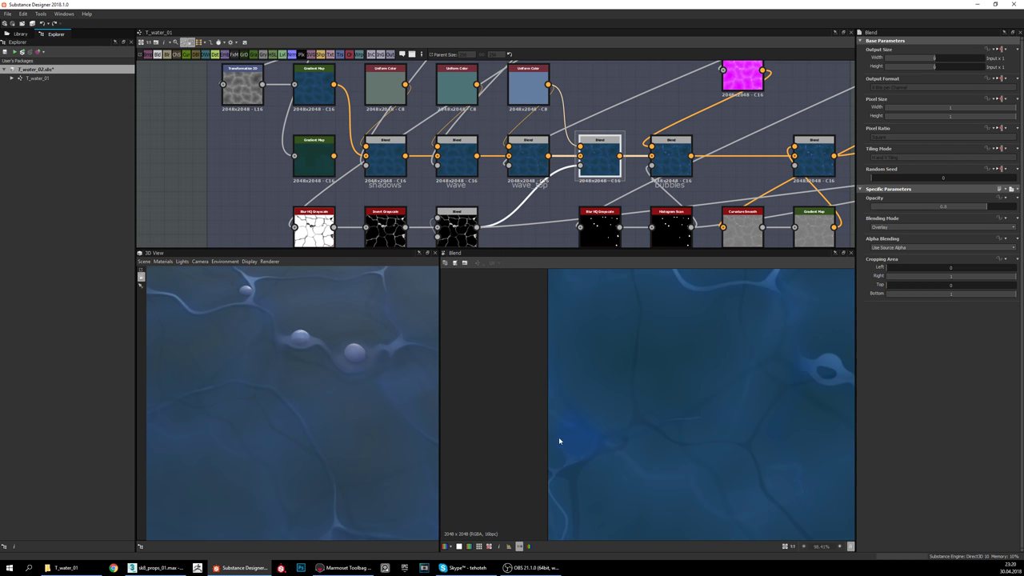
middle_drag(748, 399, 770, 428)
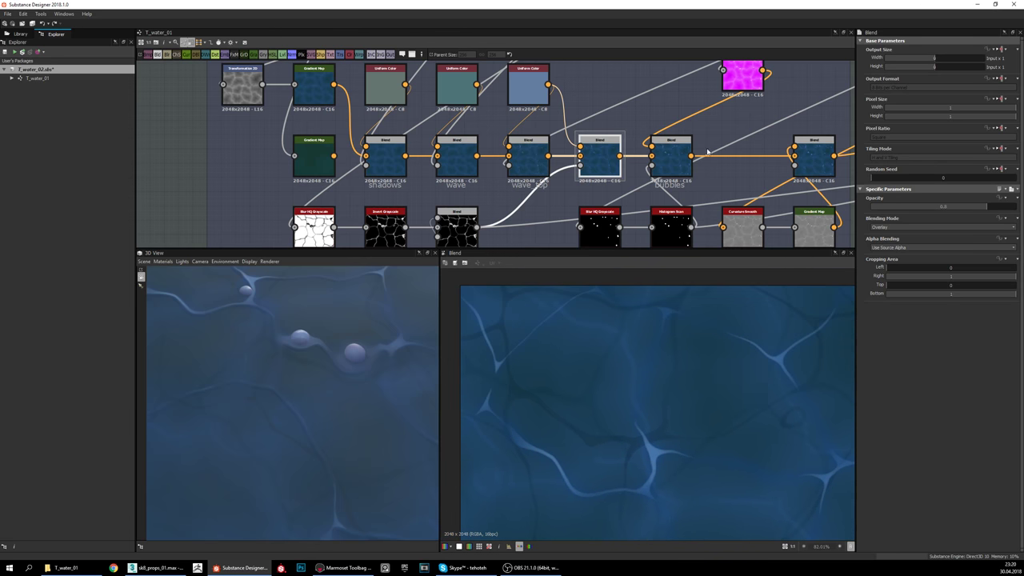
Step: Preview the bubbles Blend node and look over the bubbles in its texture
click(673, 154)
middle_drag(782, 384, 536, 289)
middle_drag(732, 405, 759, 422)
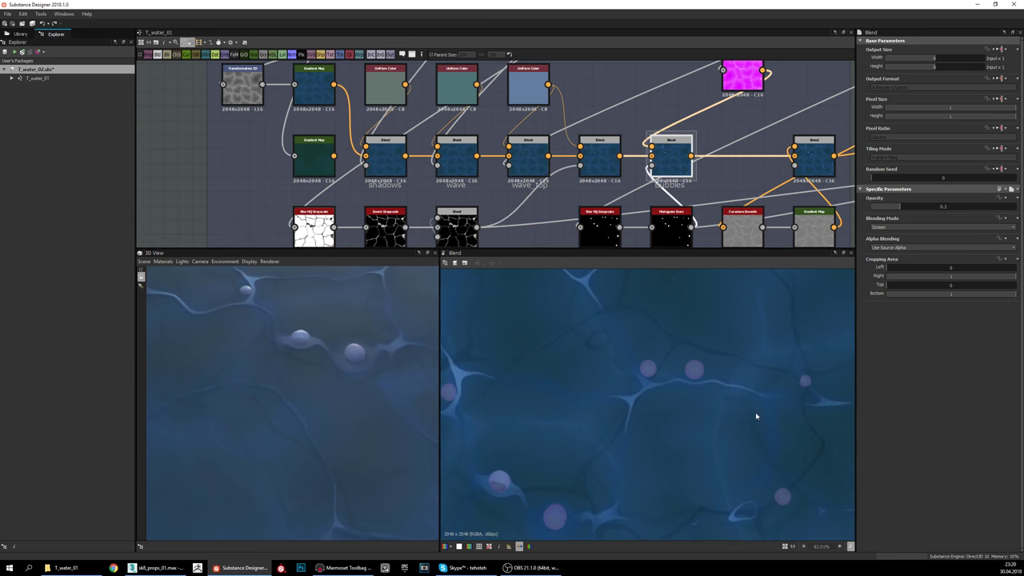
Step: Preview the magenta Gradient Map feeding the bubbles Blend, return to the Blend, and inspect the bubbles on the 3D surface
middle_drag(725, 114, 766, 142)
click(676, 156)
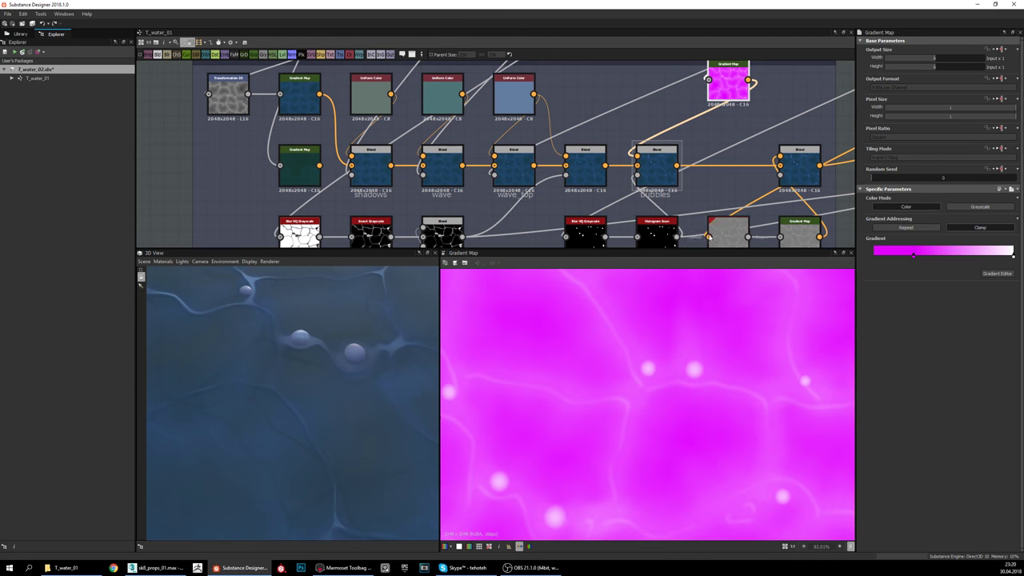
double_click(656, 166)
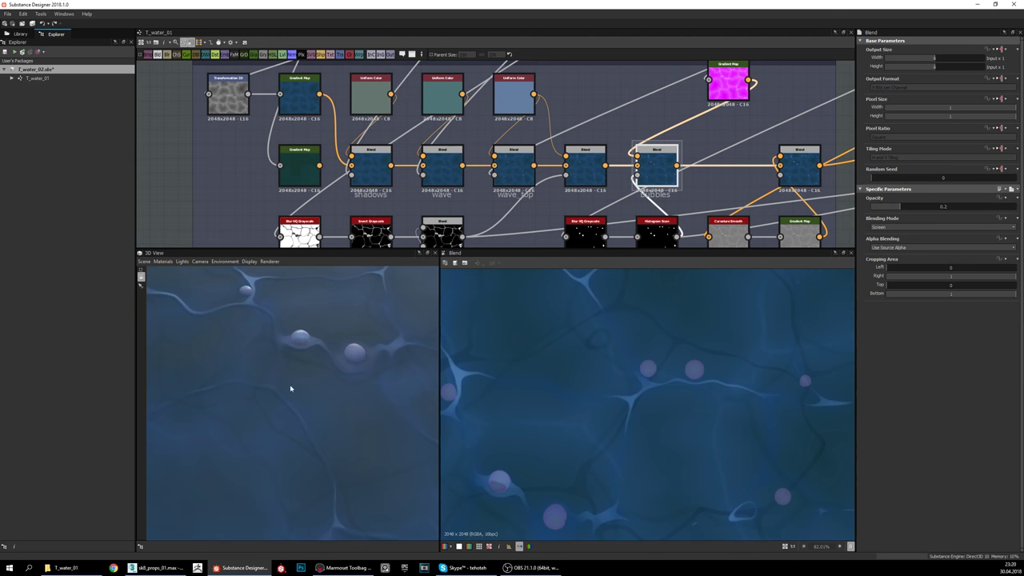
drag(293, 386, 237, 344)
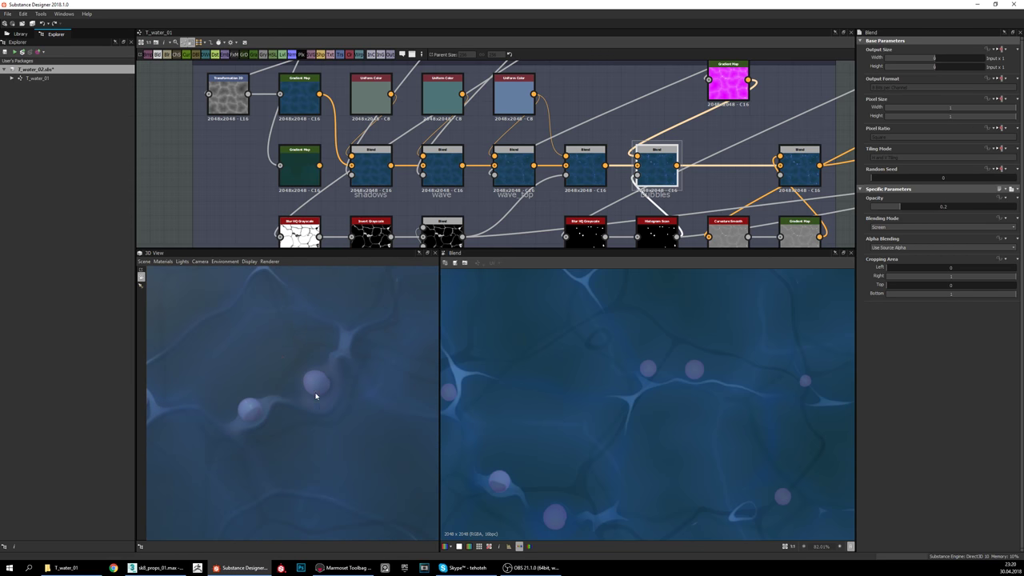
drag(316, 395, 373, 414)
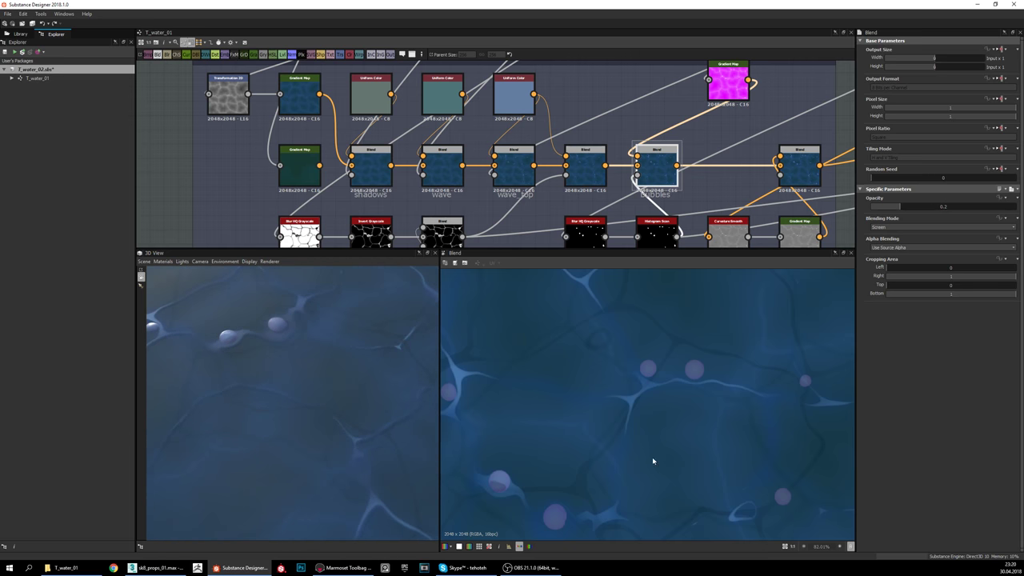
Step: Trace the magenta Gradient Map's input to its source Height Blend node and preview that node
scroll(679, 149, down, 5)
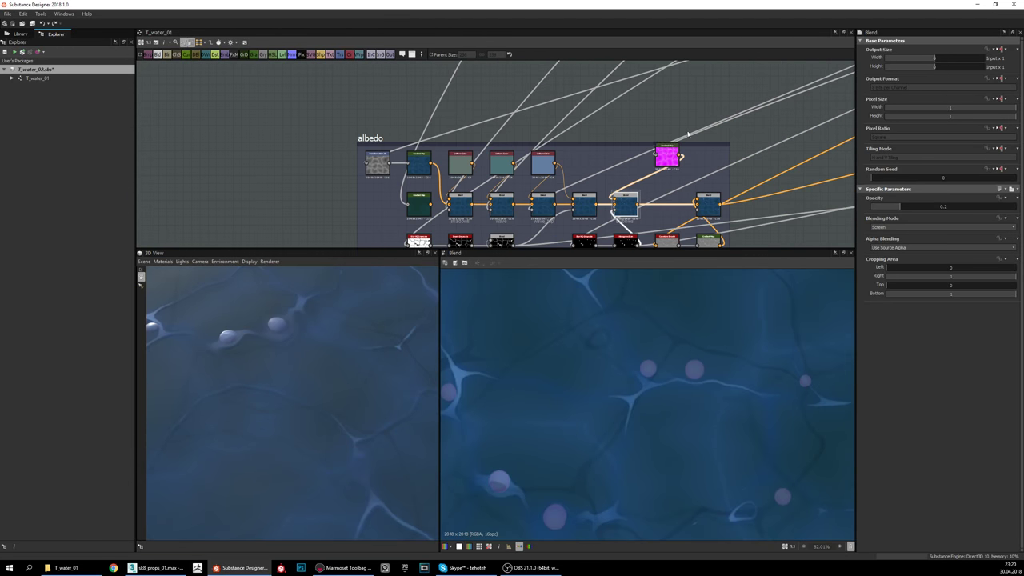
double_click(664, 156)
middle_drag(737, 110, 490, 225)
scroll(492, 224, down, 4)
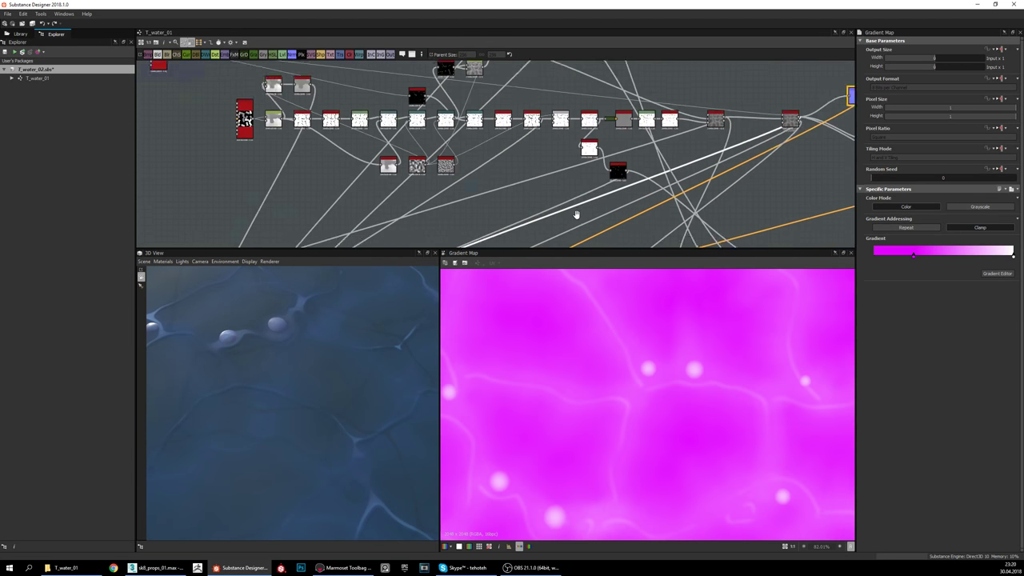
scroll(622, 205, up, 6)
double_click(646, 170)
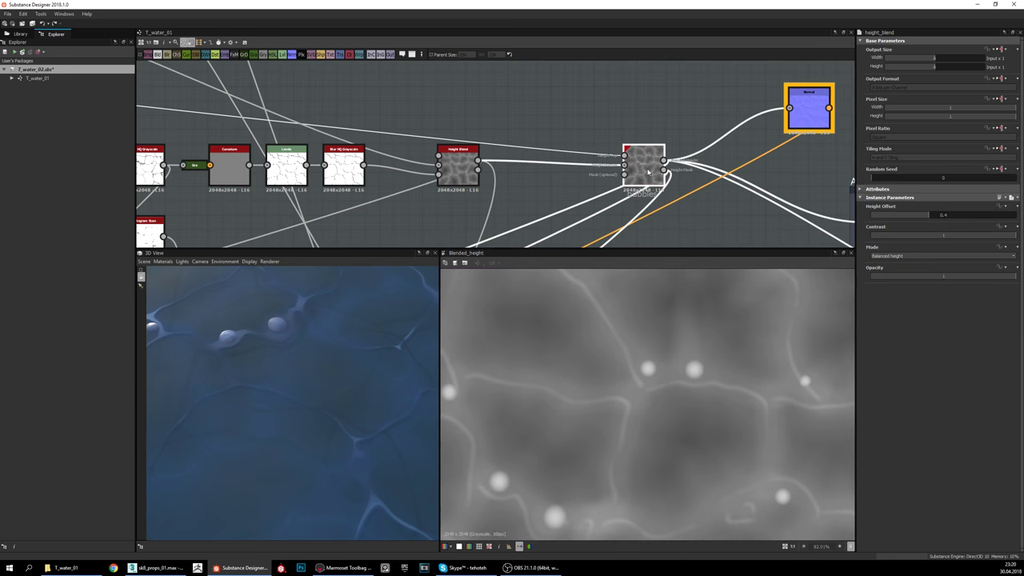
Step: Return to the albedo frame and preview the magenta Gradient Map again
scroll(483, 207, down, 3)
middle_drag(483, 206, 676, 133)
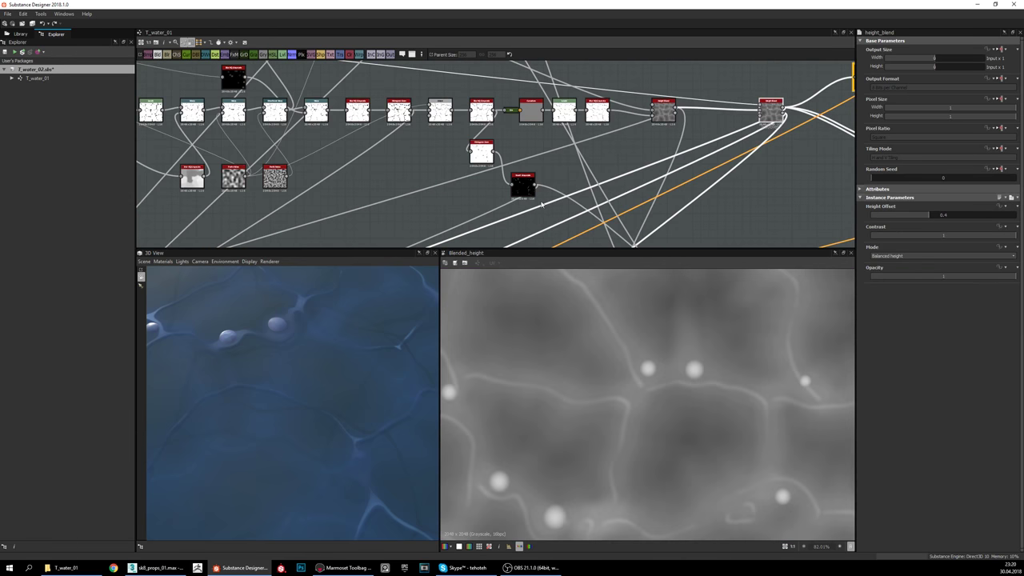
middle_drag(576, 232, 657, 97)
scroll(510, 144, up, 2)
double_click(508, 145)
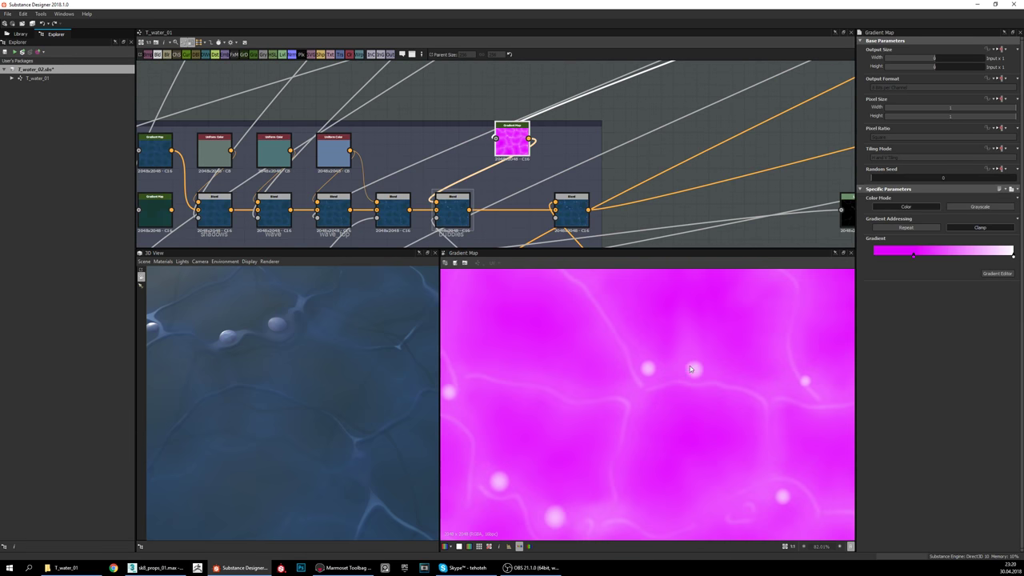
Step: Preview the albedo's starting Transformation 2D and blue Gradient Map nodes, and compare them with the magenta Gradient Map
middle_drag(588, 151, 865, 146)
double_click(372, 146)
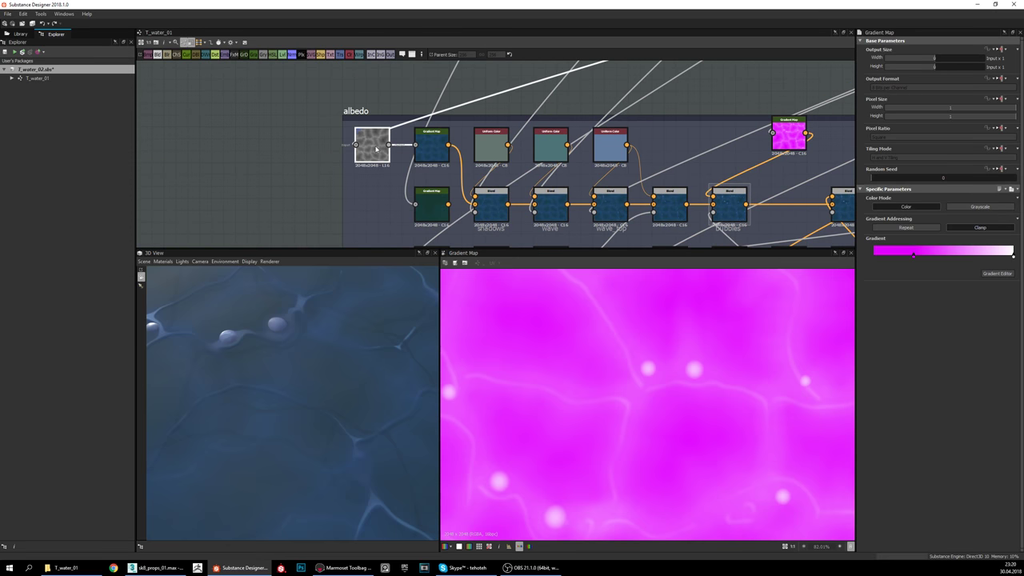
double_click(431, 145)
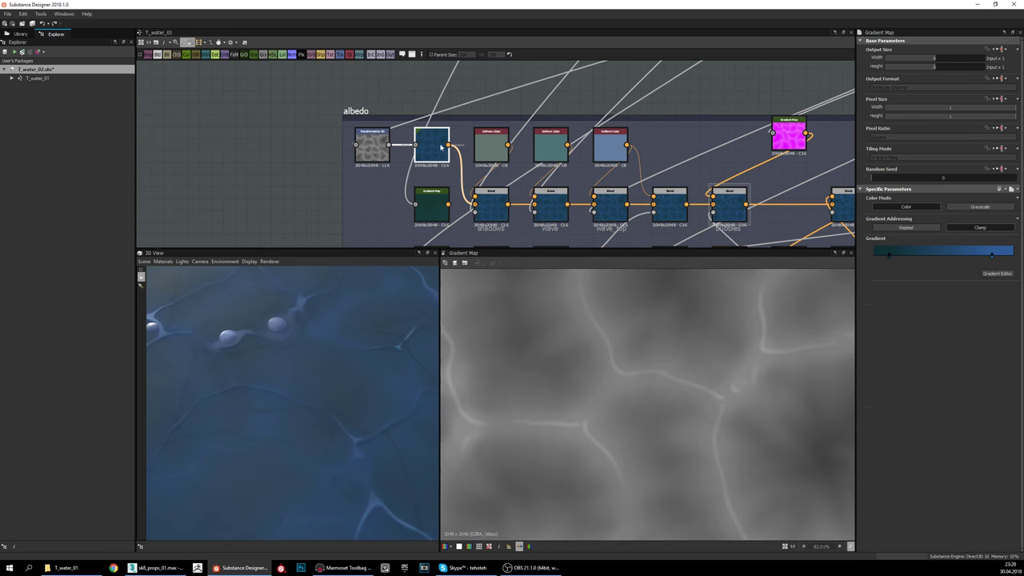
middle_drag(638, 202, 588, 199)
scroll(664, 407, down, 4)
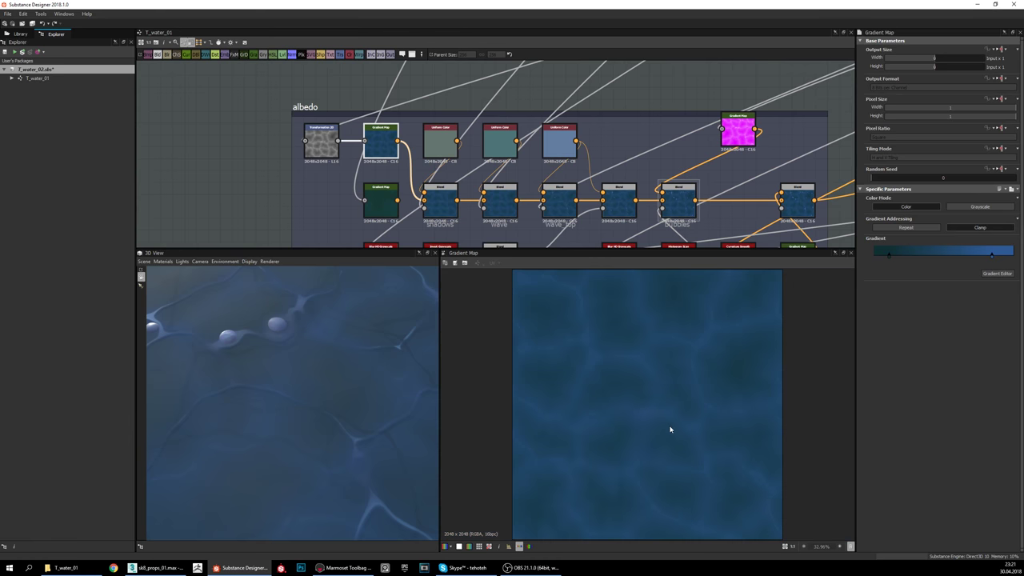
double_click(738, 132)
scroll(621, 358, up, 4)
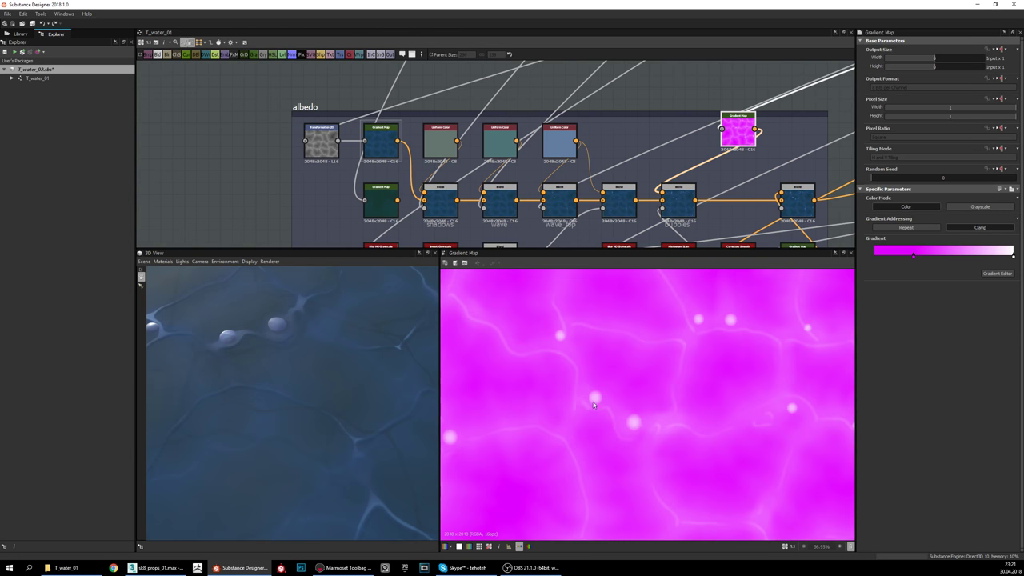
Step: Preview the Blur HQ Grayscale node feeding the bubbles mask's Histogram Scan and follow its input link out of the albedo frame and back
middle_drag(680, 237, 625, 185)
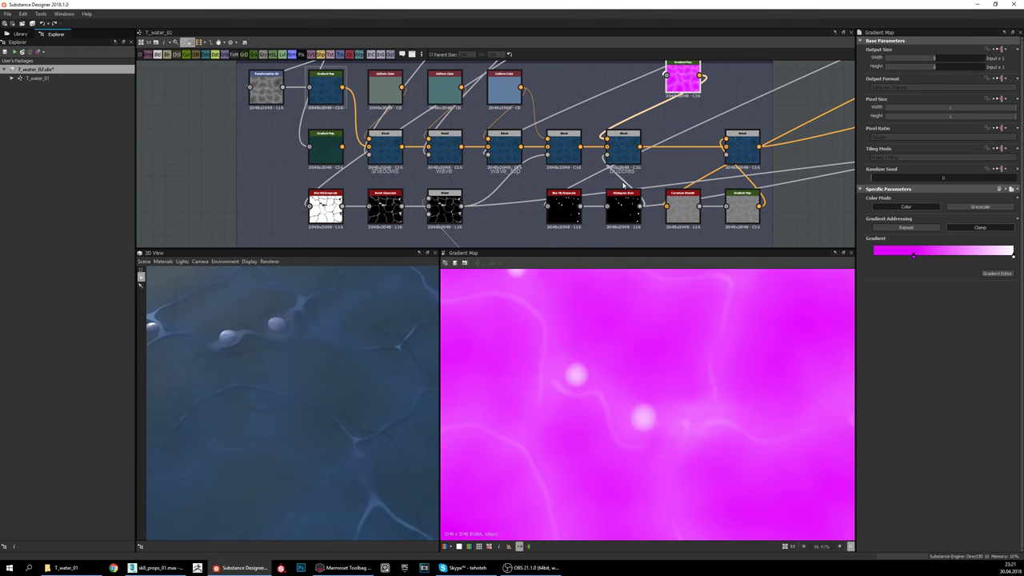
double_click(564, 198)
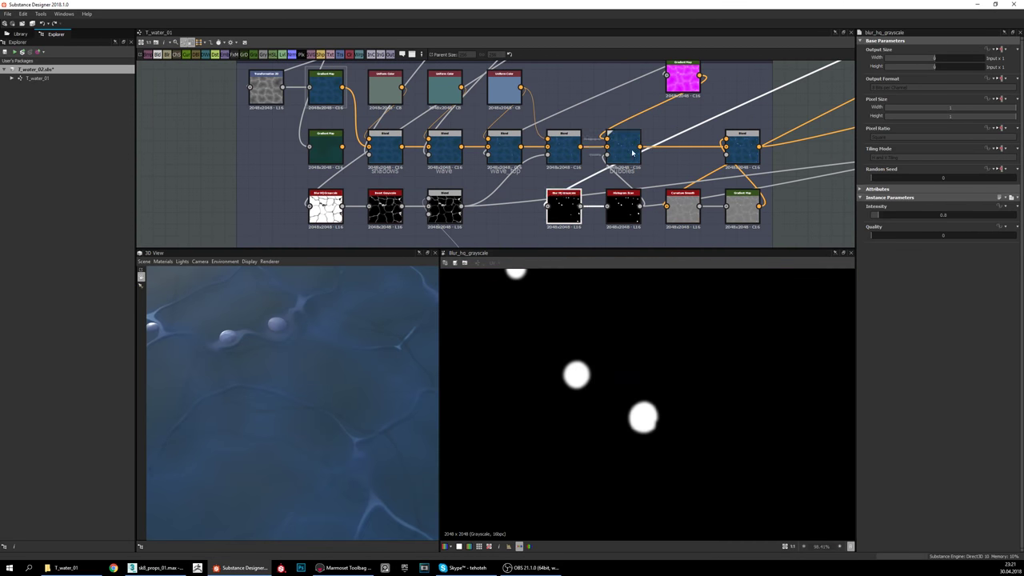
scroll(661, 144, down, 3)
middle_drag(792, 113, 670, 208)
middle_drag(818, 127, 606, 219)
middle_drag(788, 134, 739, 101)
middle_drag(681, 126, 779, 98)
middle_drag(467, 236, 693, 103)
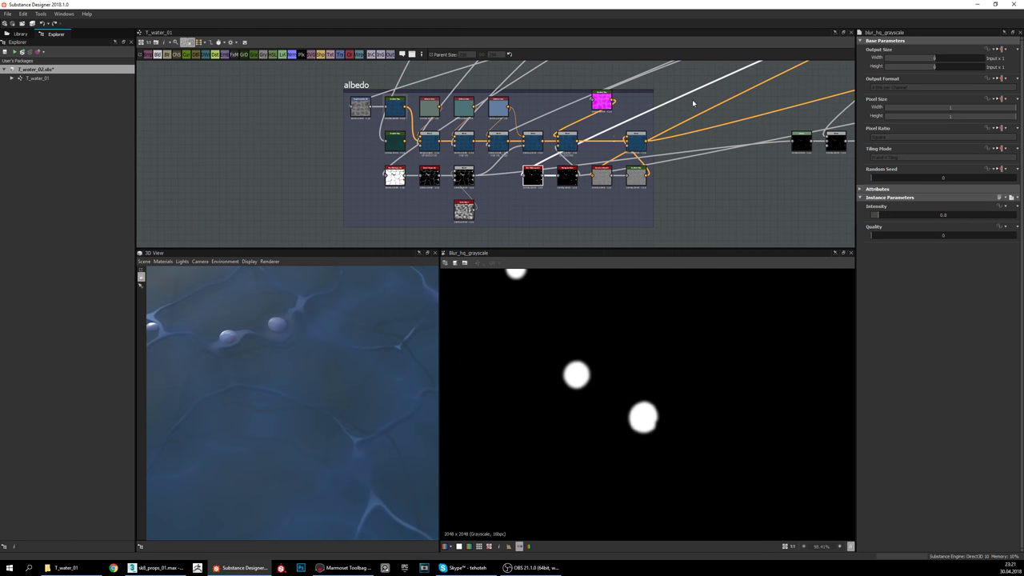
scroll(535, 176, up, 3)
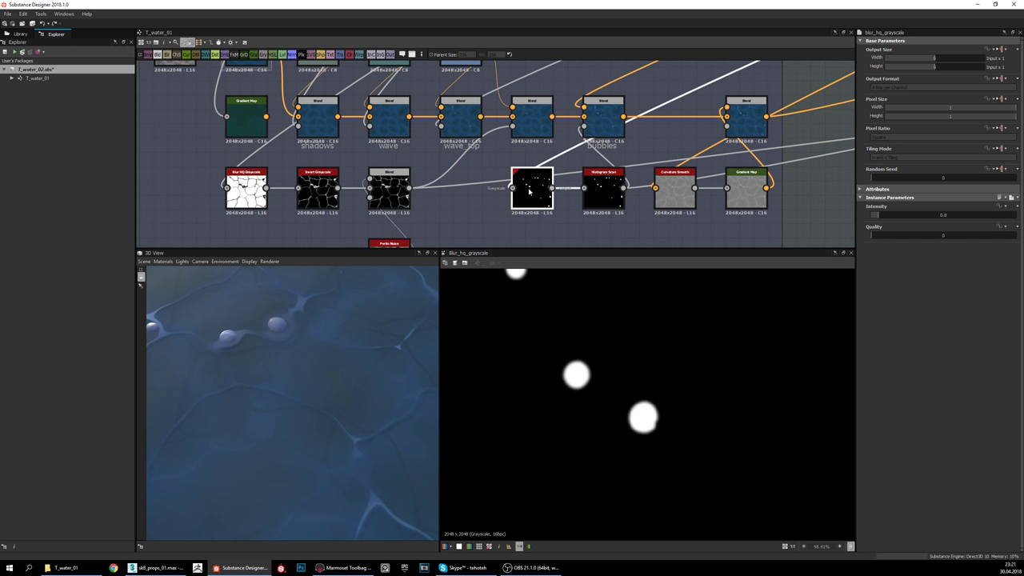
Step: Trace the bubbles mask from Histogram Scan and Blur HQ Grayscale to the bubbles Height Blend and preview its Height Mask output
click(604, 190)
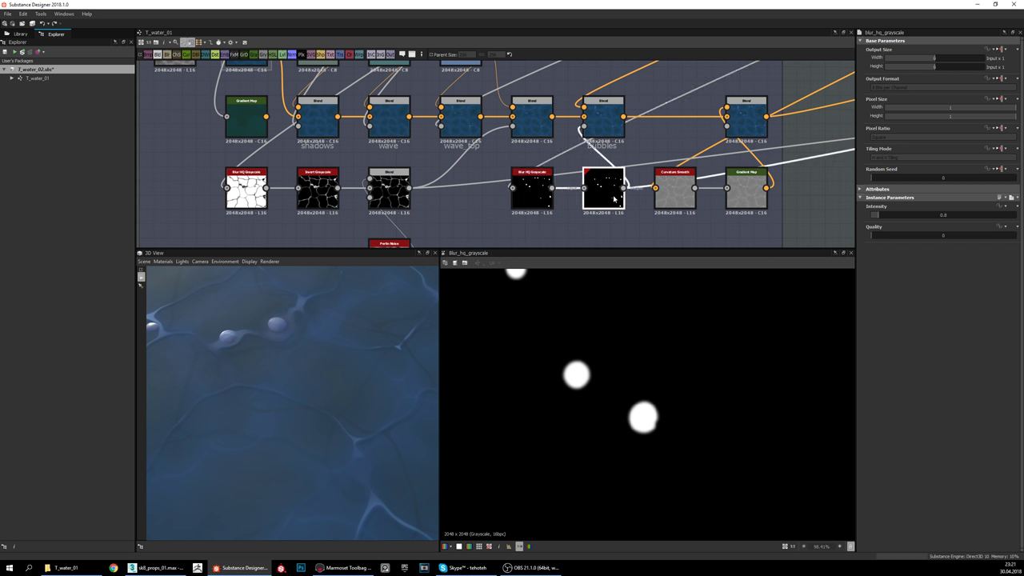
scroll(664, 120, down, 1)
middle_drag(664, 119, 632, 109)
click(521, 169)
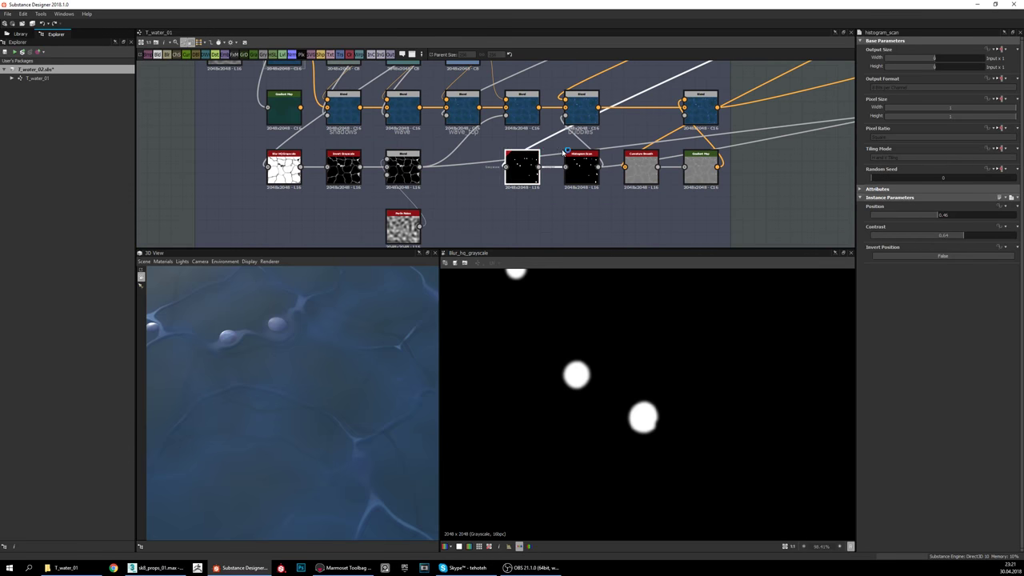
middle_drag(720, 88, 504, 240)
middle_drag(712, 136, 364, 318)
middle_drag(831, 106, 654, 194)
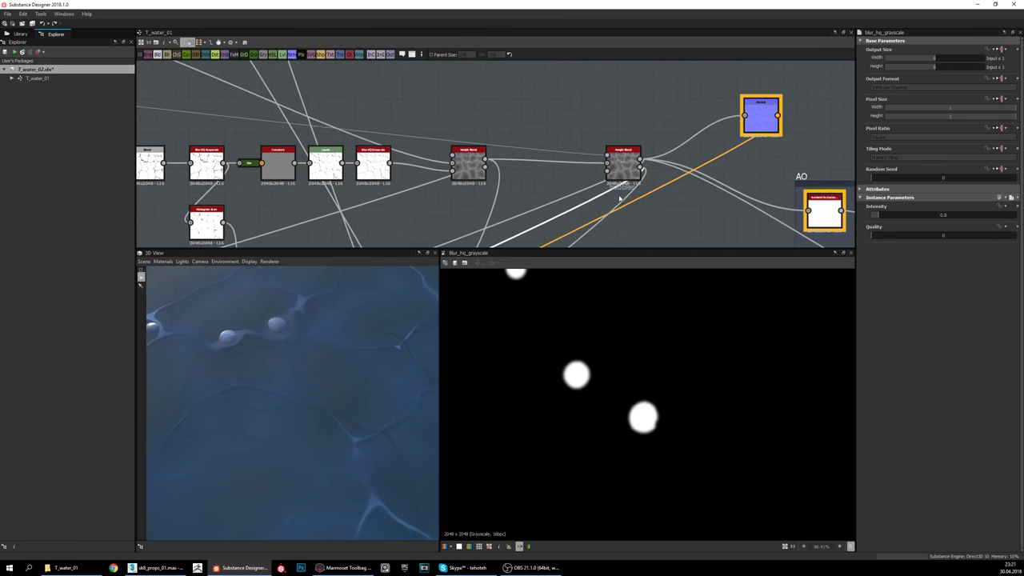
scroll(620, 200, up, 2)
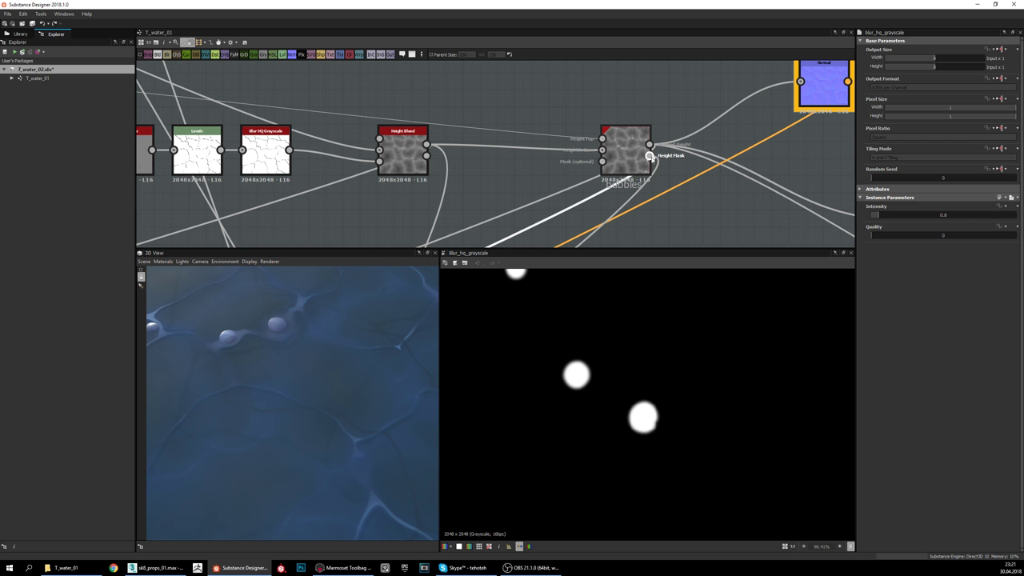
double_click(652, 158)
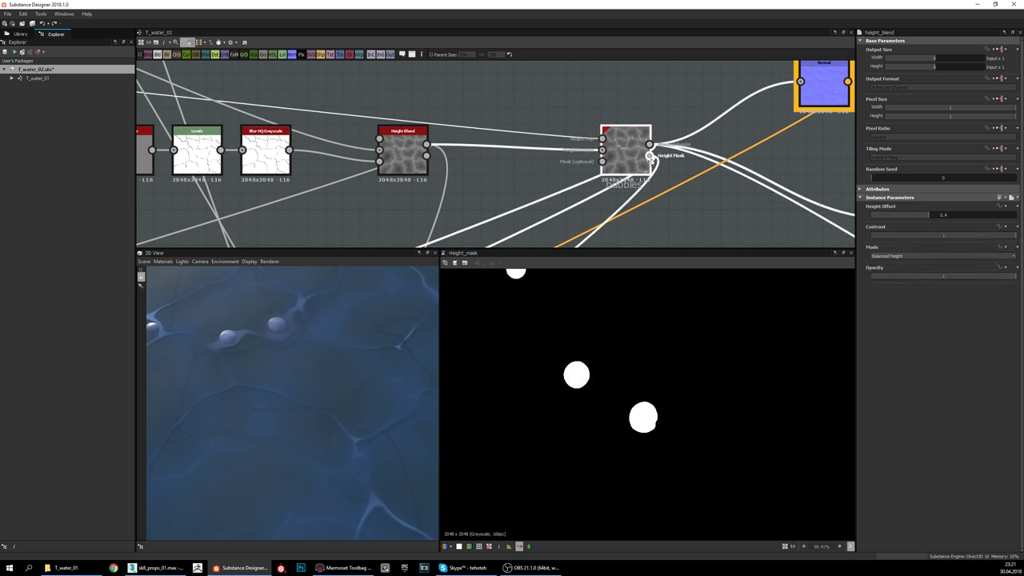
Step: Compare the bubbles Height Blend node's blended height with its Height Mask output across the whole texture
scroll(664, 428, down, 6)
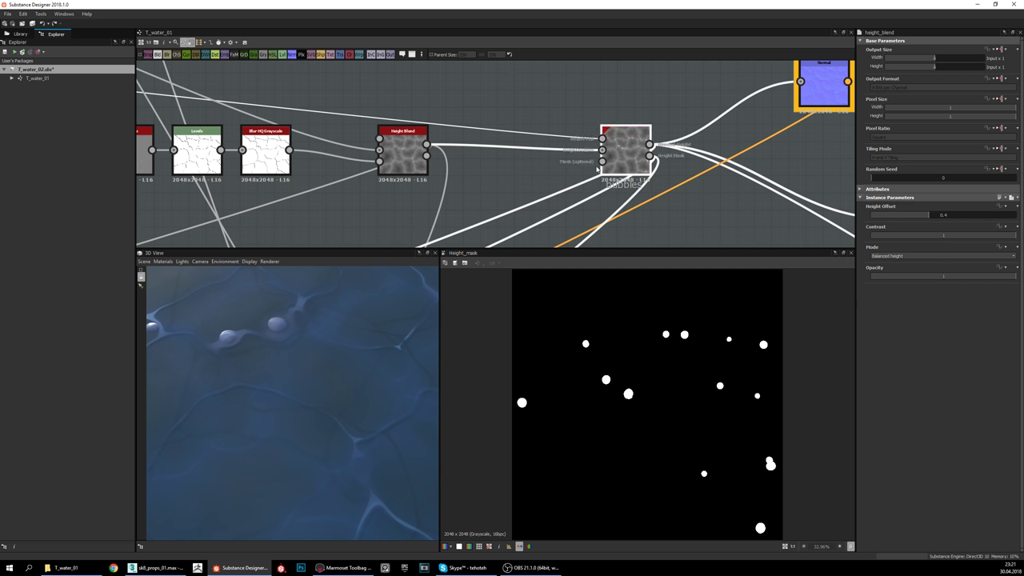
double_click(415, 156)
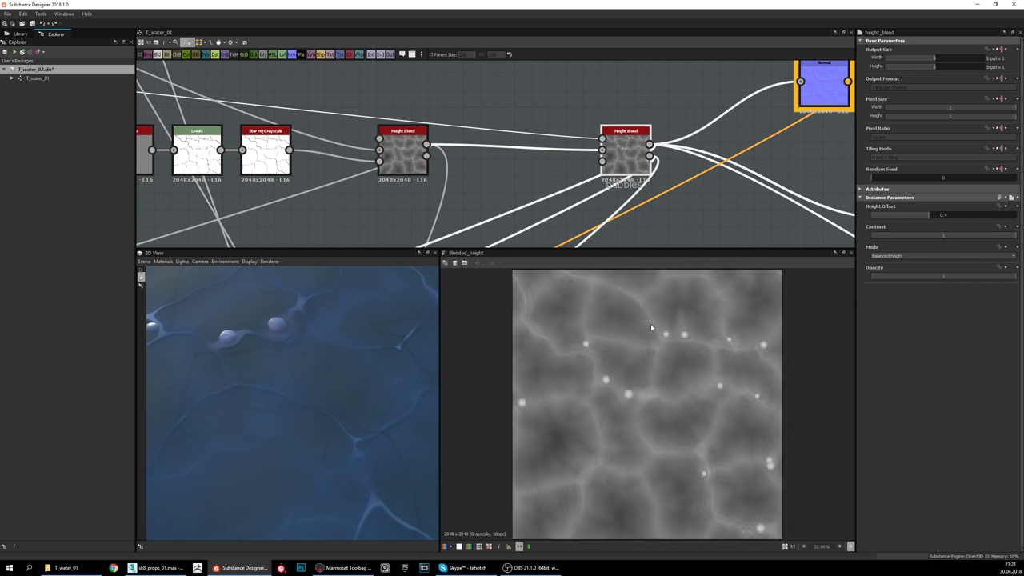
double_click(650, 155)
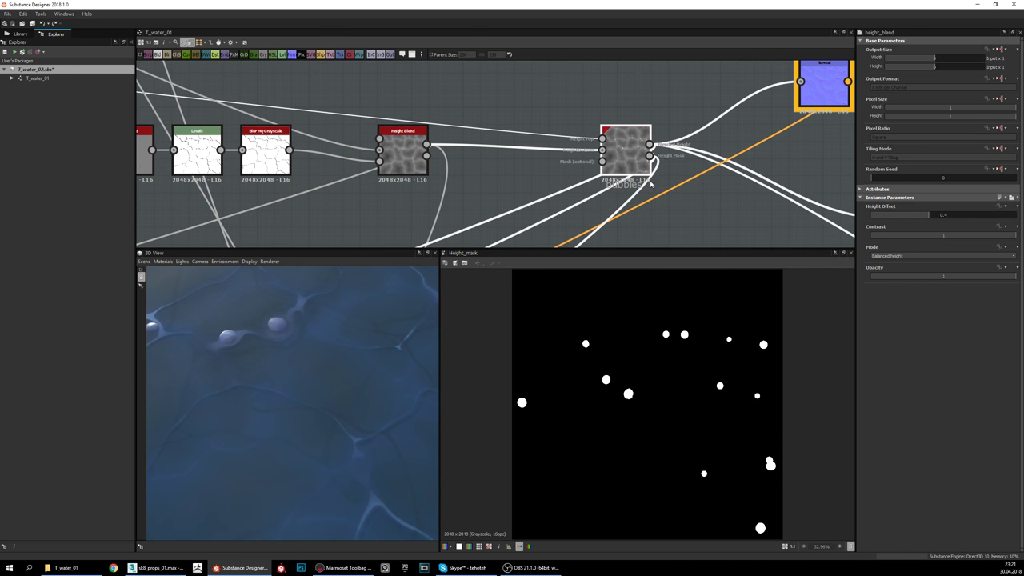
scroll(647, 395, up, 3)
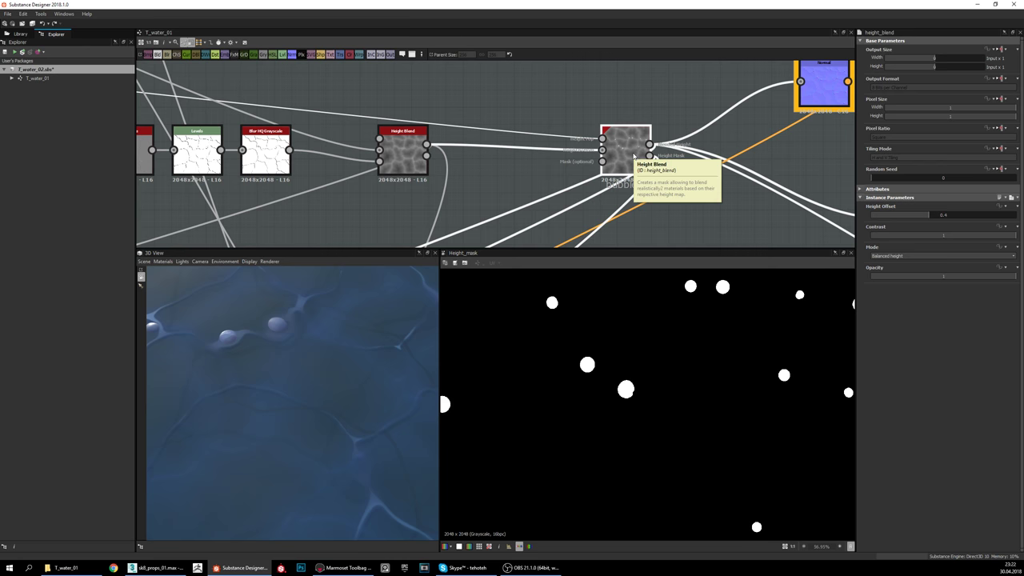
Step: Return to the albedo frame and preview its final Overlay Blend node, examining the bubbles up close
middle_drag(742, 172, 808, 72)
scroll(626, 176, down, 2)
middle_drag(488, 238, 594, 181)
scroll(593, 181, down, 1)
scroll(640, 144, down, 3)
scroll(629, 128, up, 5)
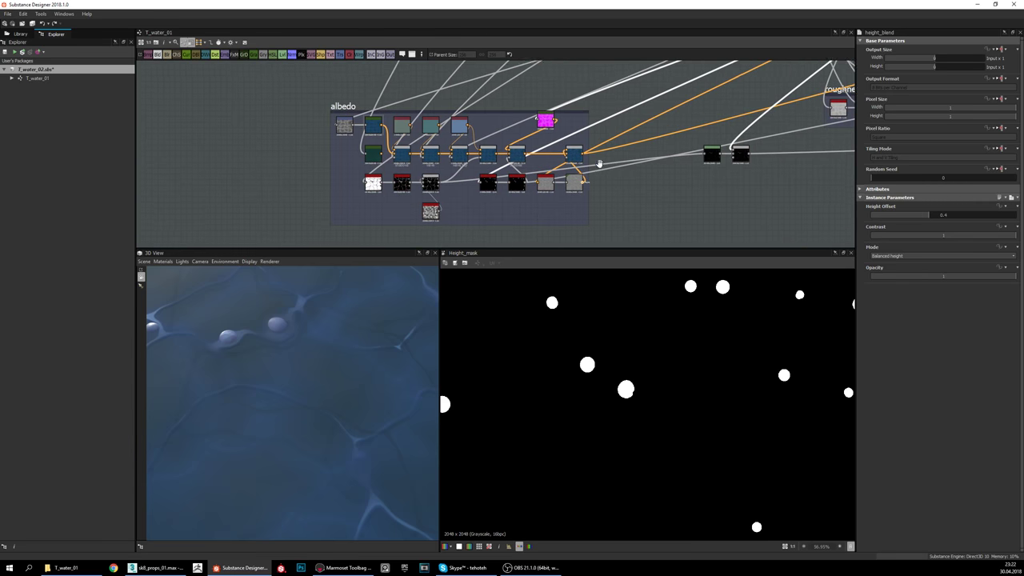
double_click(626, 123)
scroll(752, 368, up, 4)
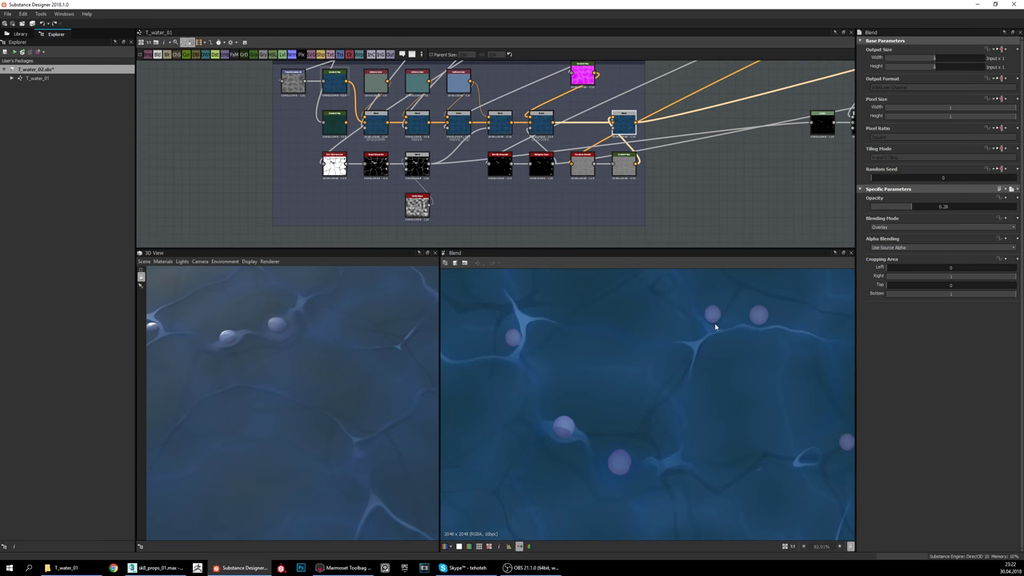
scroll(697, 156, up, 3)
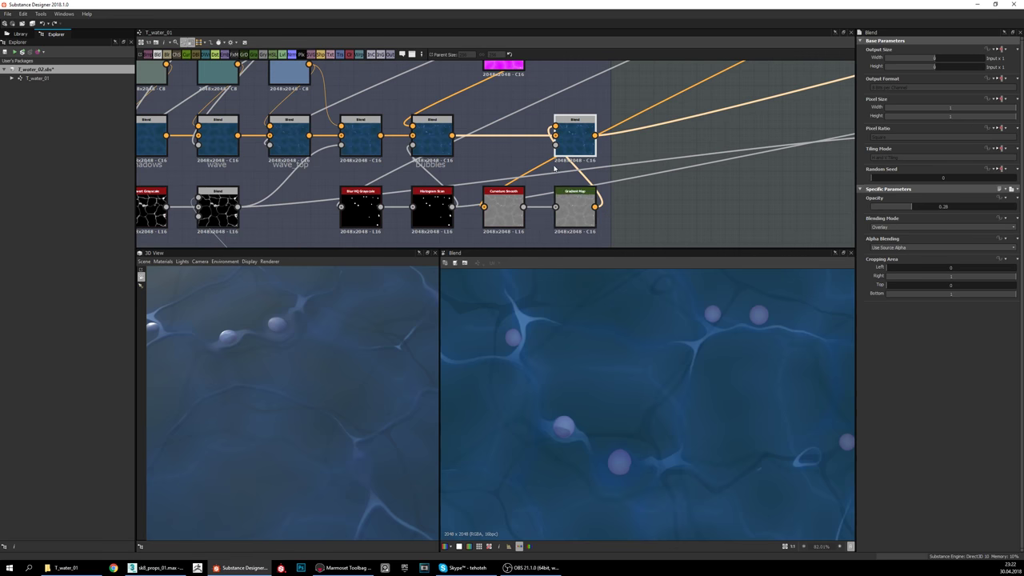
Step: Compare the bubbles Blend with the final Overlay Blend by inspecting the two nodes alternately
click(432, 134)
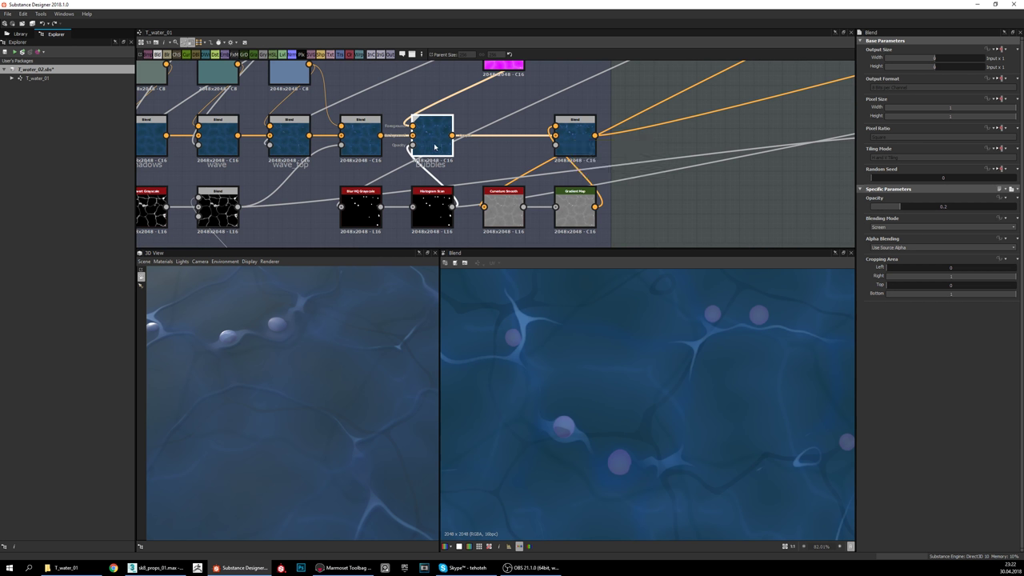
click(580, 142)
scroll(591, 158, up, 2)
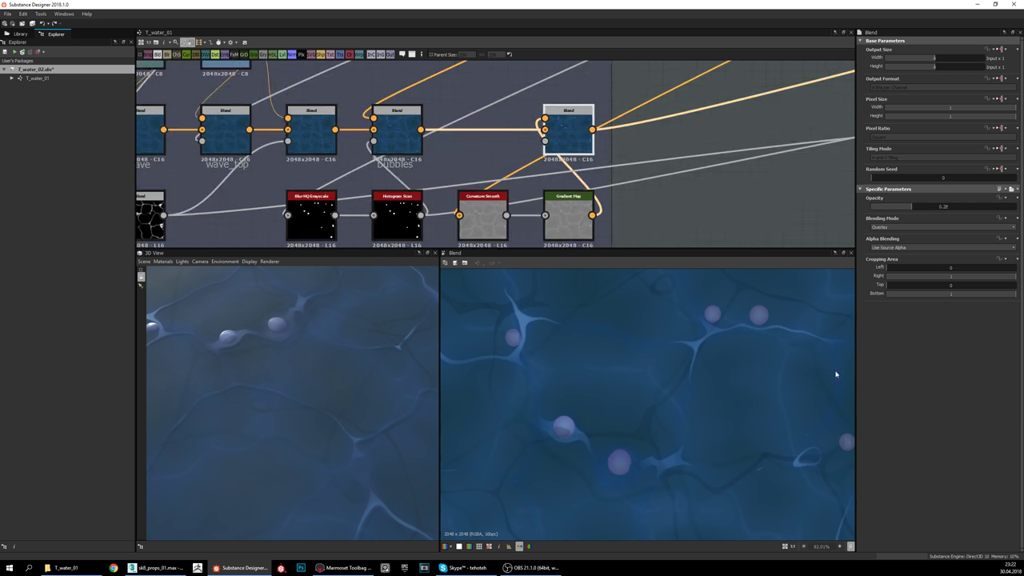
click(409, 142)
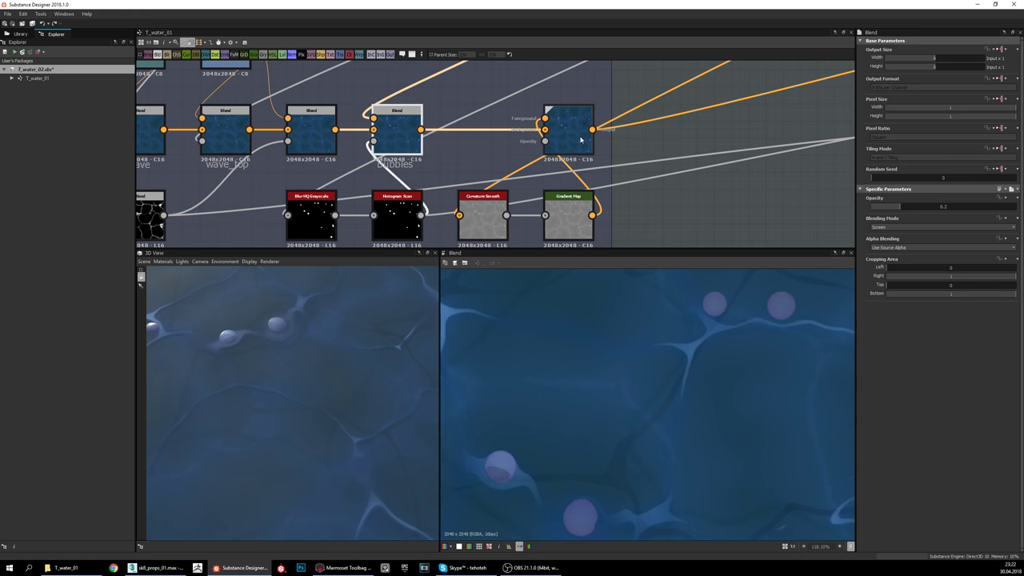
click(580, 142)
click(410, 144)
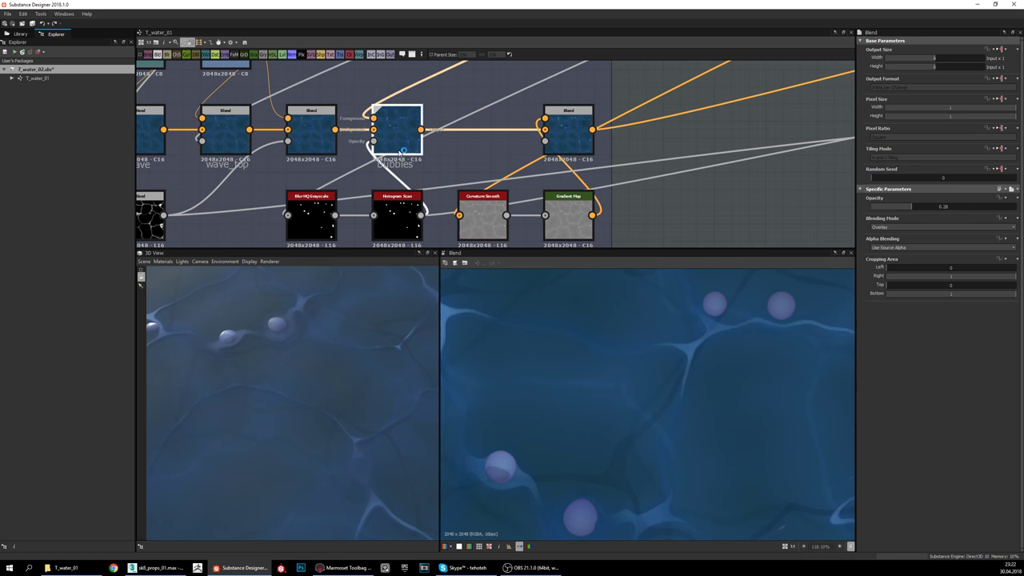
click(577, 146)
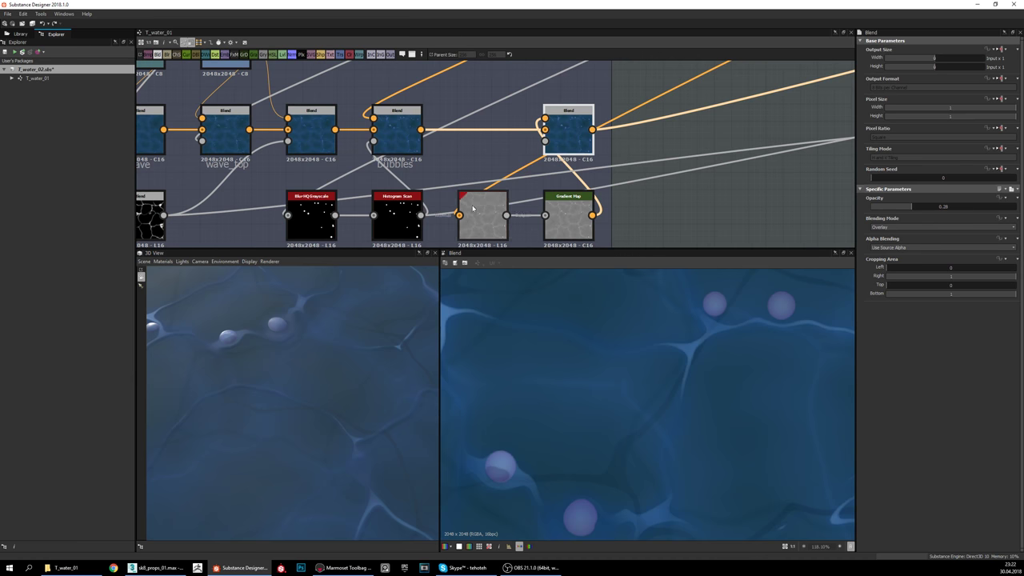
Step: Preview the Curvature Smooth and Gradient Map nodes feeding the final Overlay Blend, and finish on that blend's preview
click(570, 209)
double_click(568, 135)
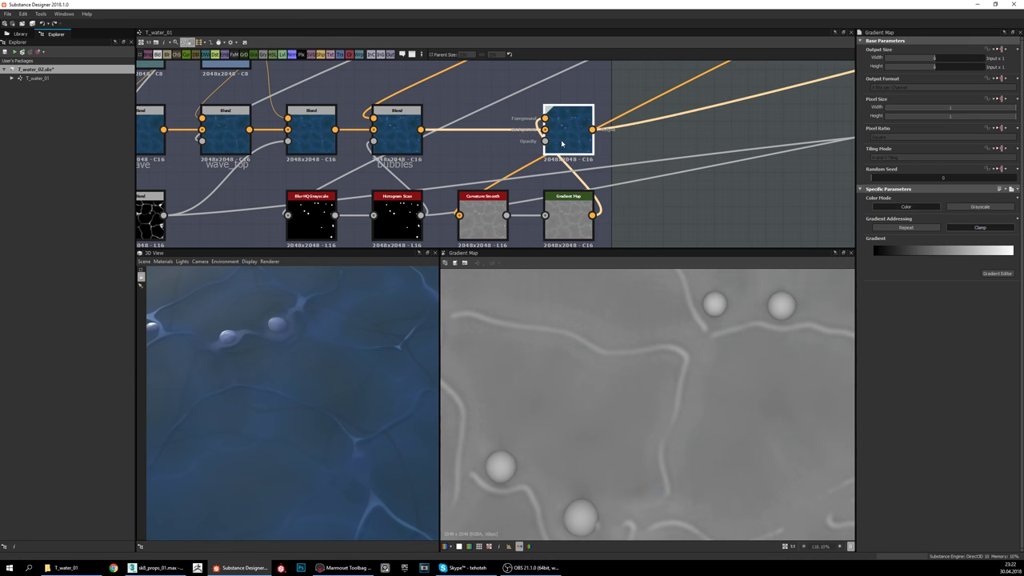
middle_drag(601, 189, 637, 167)
scroll(508, 202, up, 2)
double_click(530, 199)
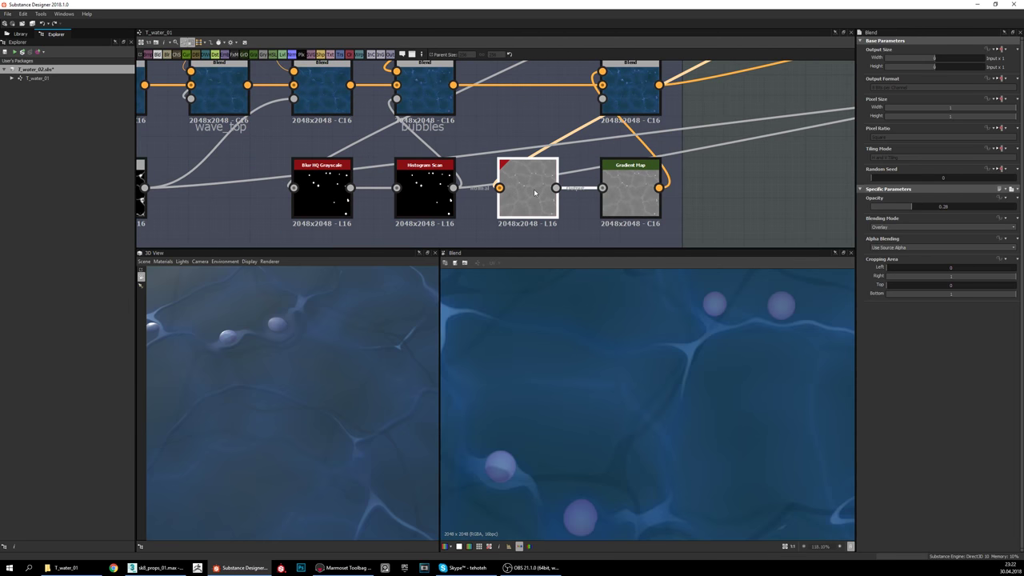
double_click(634, 200)
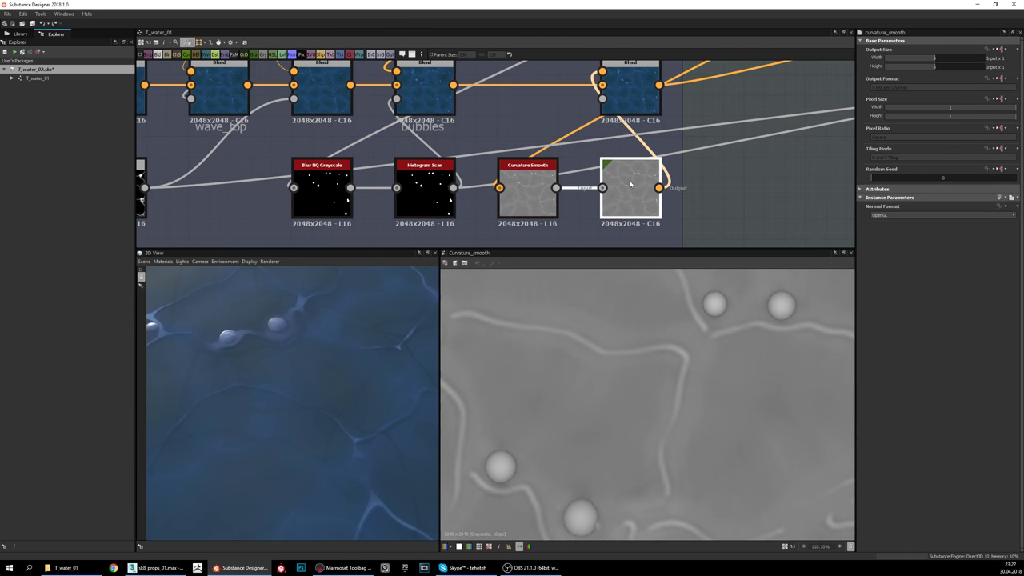
mouse_move(634, 203)
mouse_down()
mouse_move(633, 221)
mouse_move(631, 201)
mouse_up()
middle_drag(630, 84, 624, 104)
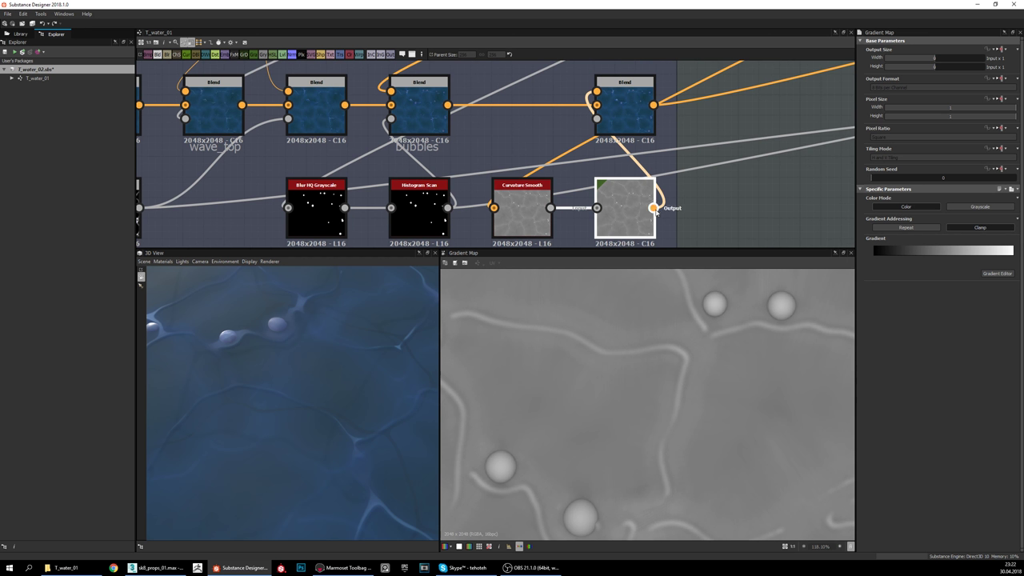
double_click(622, 110)
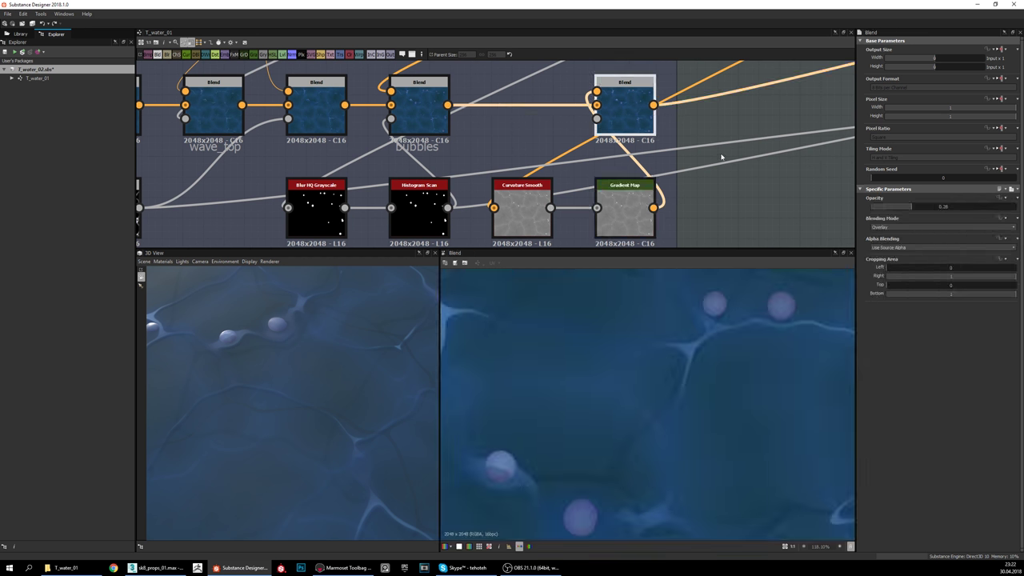
Step: Preview the bubbles Blend and the final Overlay Blend again, examining how the curvature overlay affects the bubbles and waves
middle_drag(696, 172, 655, 151)
scroll(506, 191, down, 4)
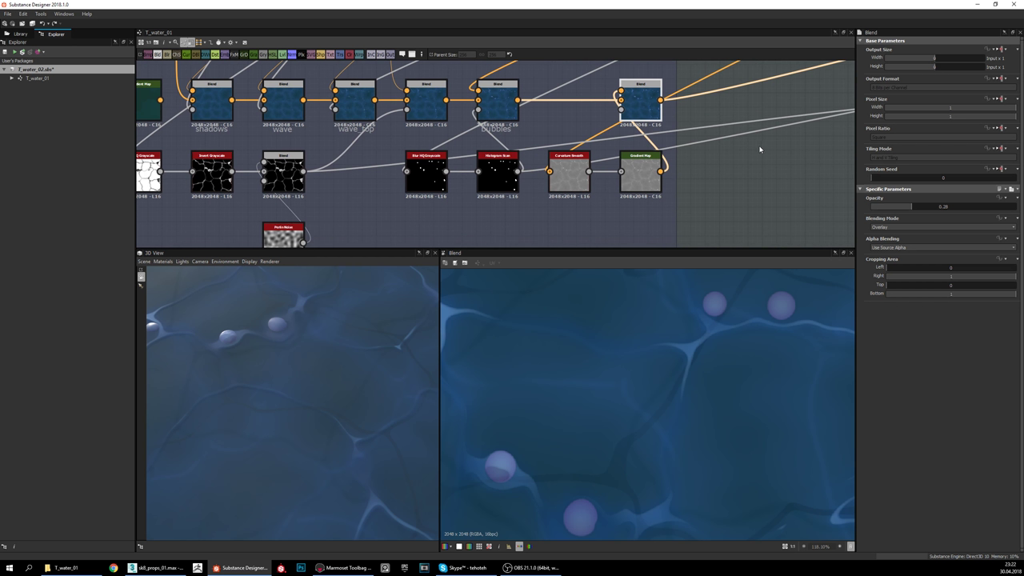
middle_drag(660, 141, 645, 194)
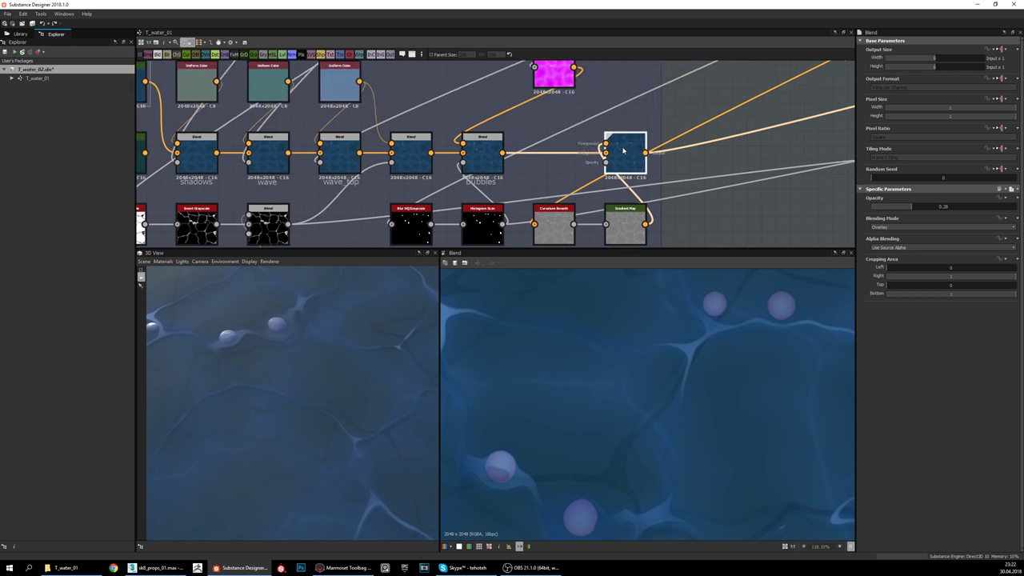
scroll(561, 432, down, 2)
double_click(482, 152)
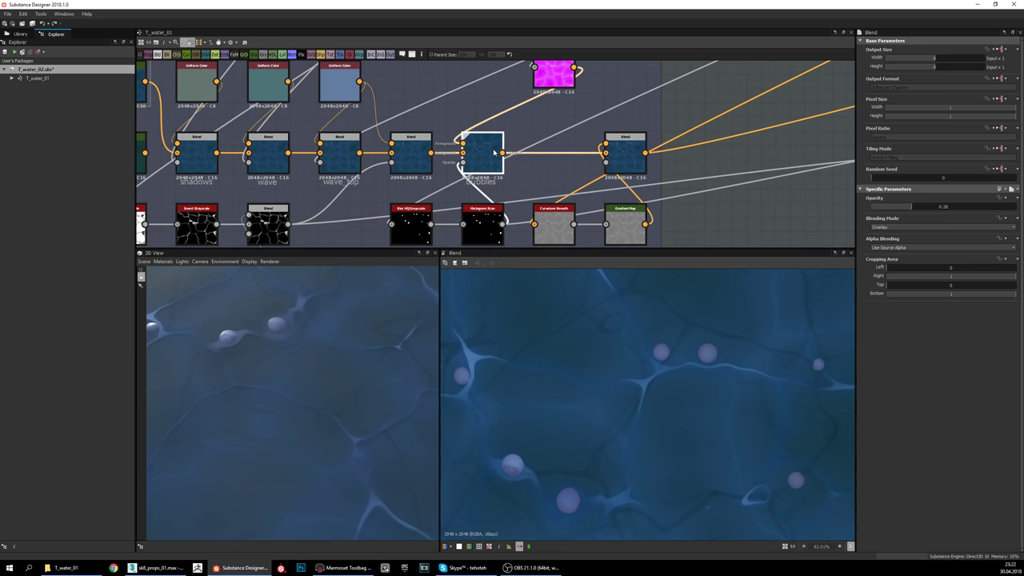
middle_drag(690, 369, 725, 343)
scroll(718, 342, down, 4)
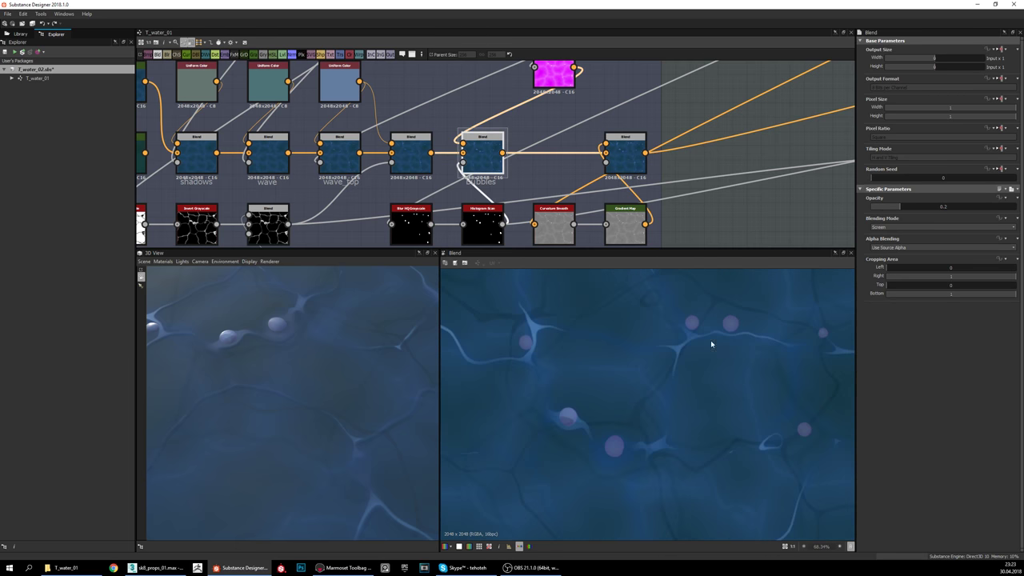
scroll(704, 328, up, 5)
scroll(727, 334, down, 2)
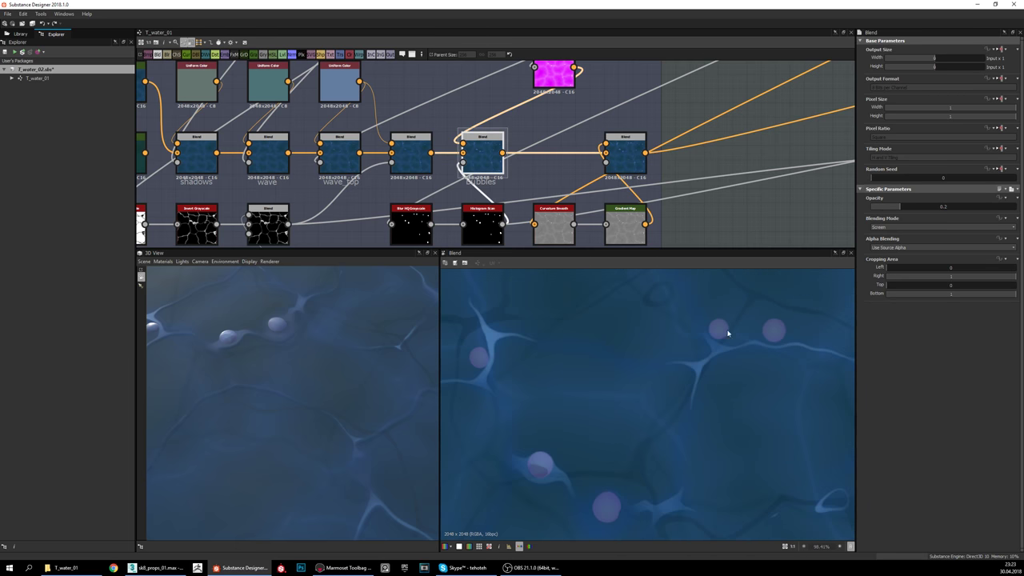
double_click(618, 159)
scroll(600, 365, down, 2)
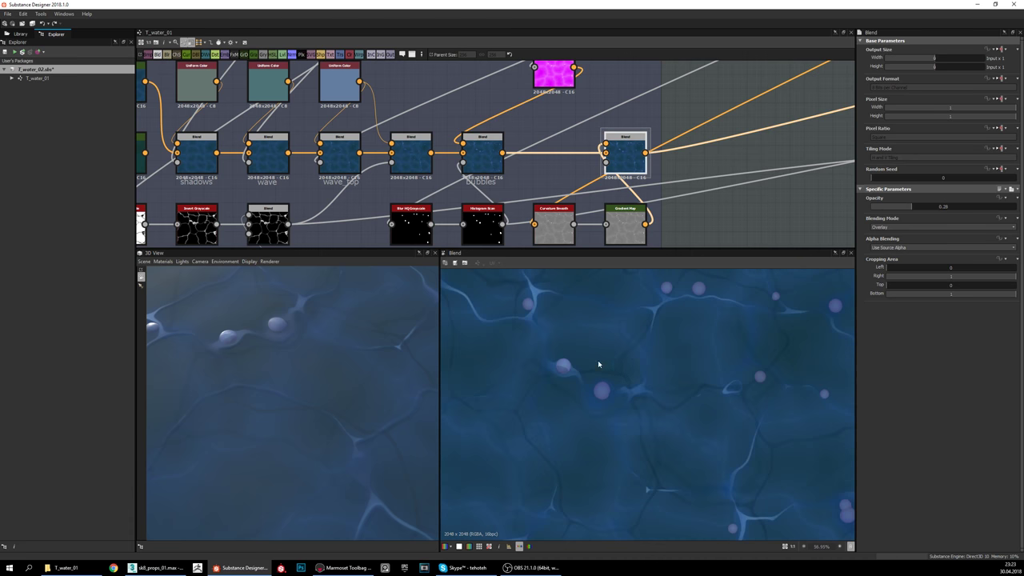
scroll(637, 388, up, 3)
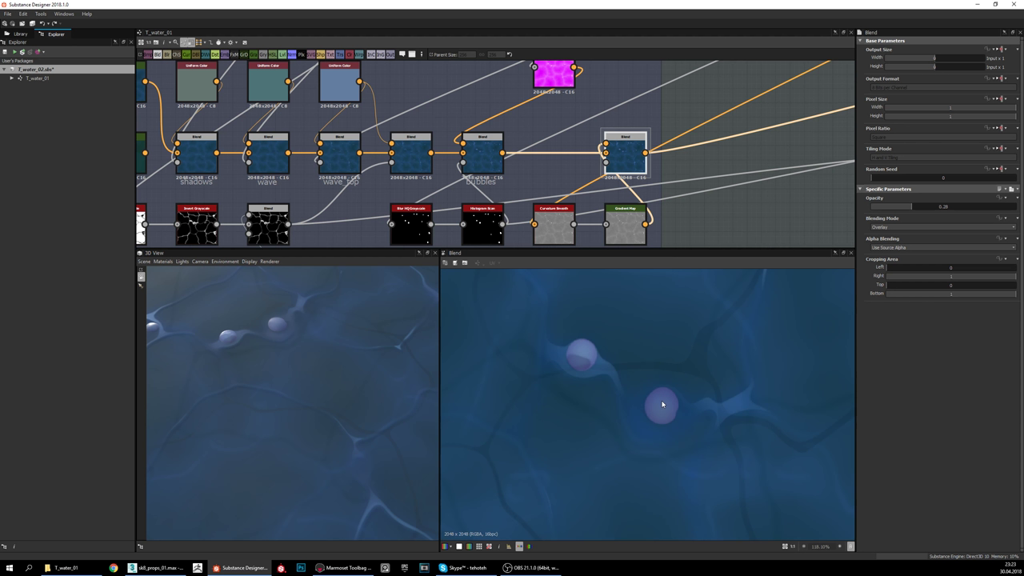
Step: View the water surface from above in 3D and preview the Histogram Range node at the start of the roughness frame
scroll(655, 395, down, 2)
scroll(688, 148, down, 3)
middle_drag(688, 149, 645, 165)
scroll(599, 173, down, 1)
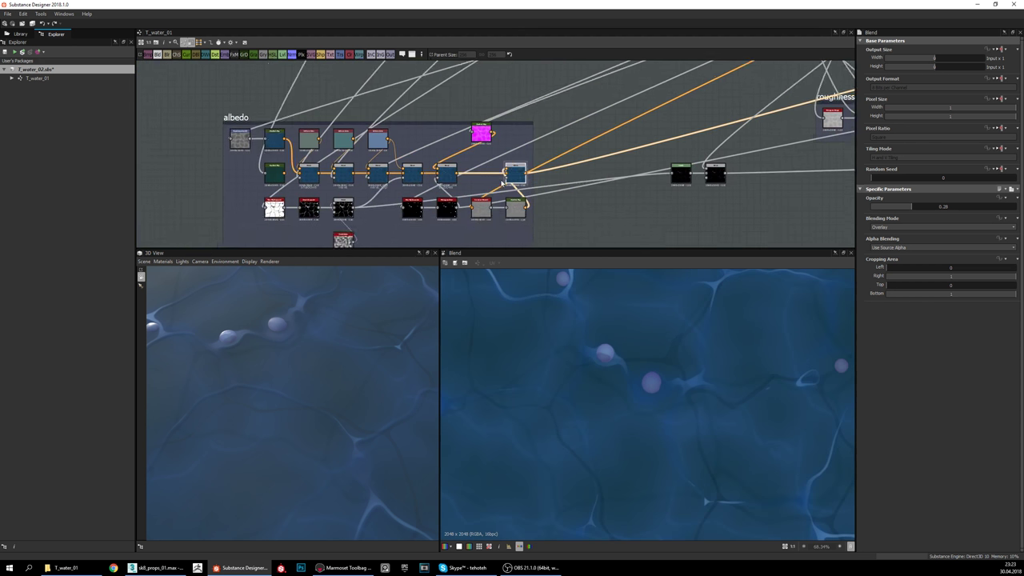
scroll(760, 459, down, 2)
scroll(695, 433, up, 2)
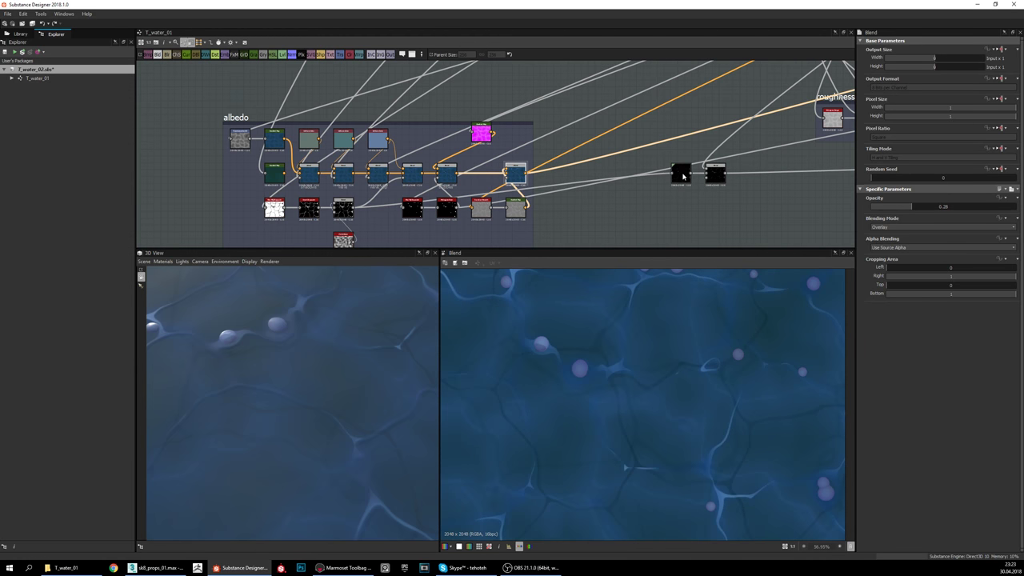
middle_drag(681, 172, 564, 202)
scroll(604, 211, down, 2)
middle_drag(703, 199, 622, 209)
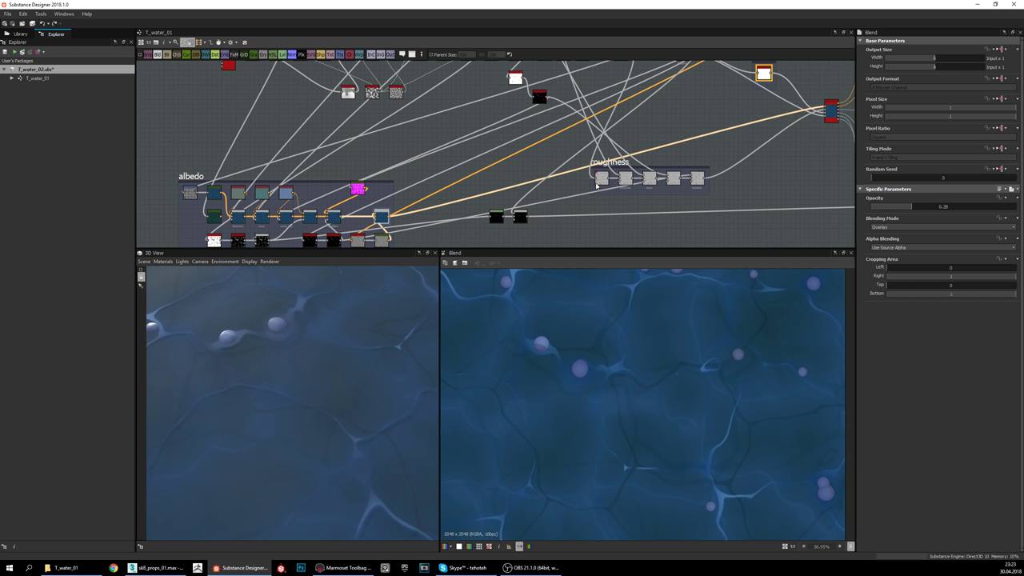
drag(372, 316, 266, 352)
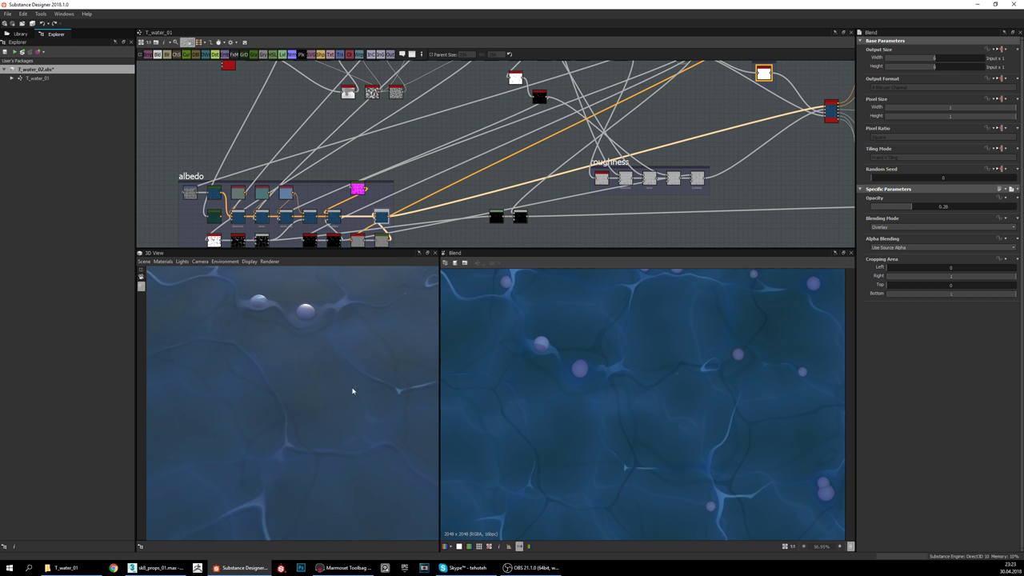
drag(336, 401, 319, 469)
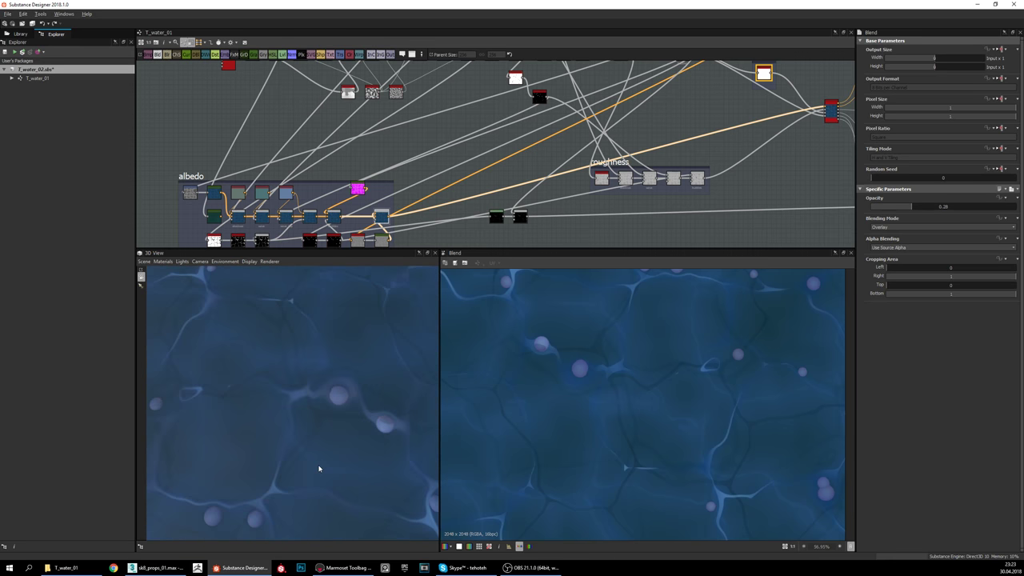
double_click(698, 177)
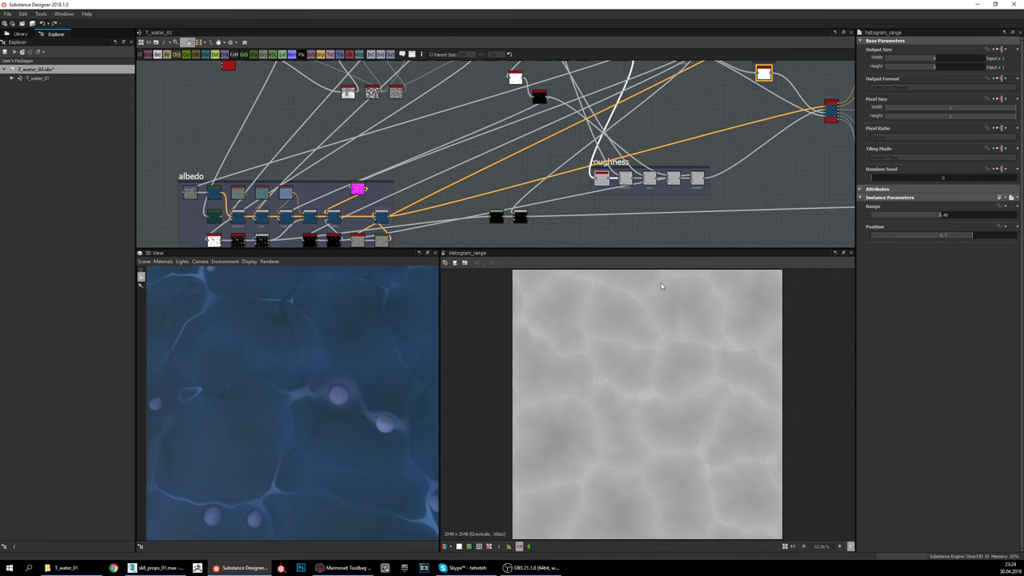
Step: Examine the Histogram Range node at the start of the roughness frame and inspect its grayscale preview up close
middle_drag(639, 93, 646, 133)
double_click(594, 152)
double_click(611, 204)
scroll(631, 195, up, 3)
middle_drag(631, 197, 646, 154)
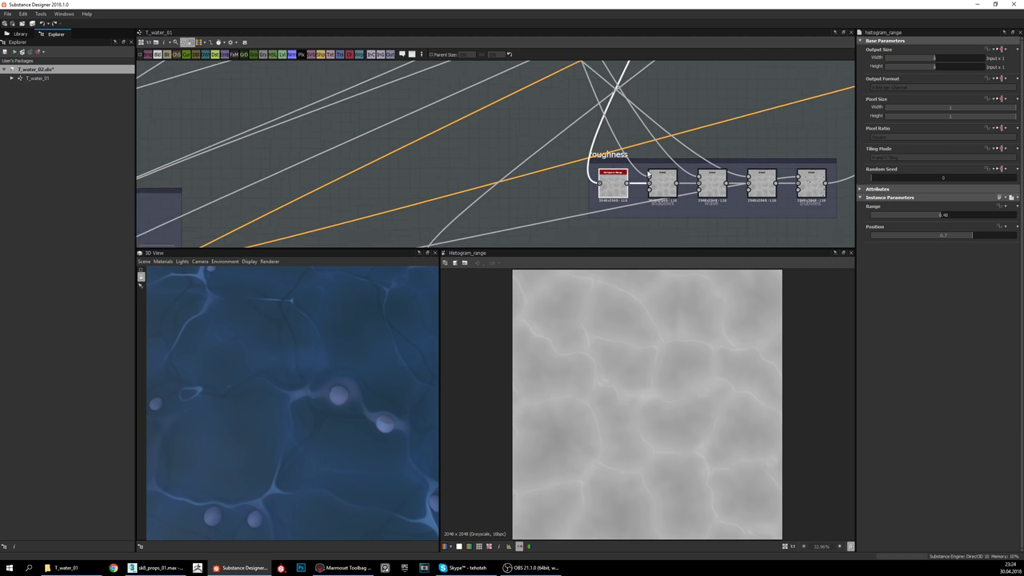
scroll(647, 154, up, 2)
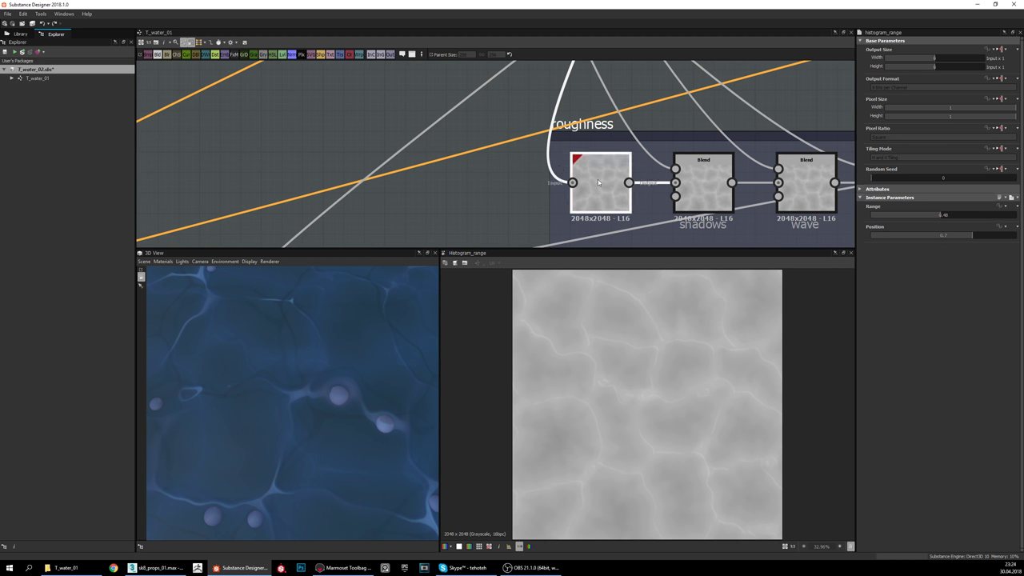
scroll(687, 374, down, 2)
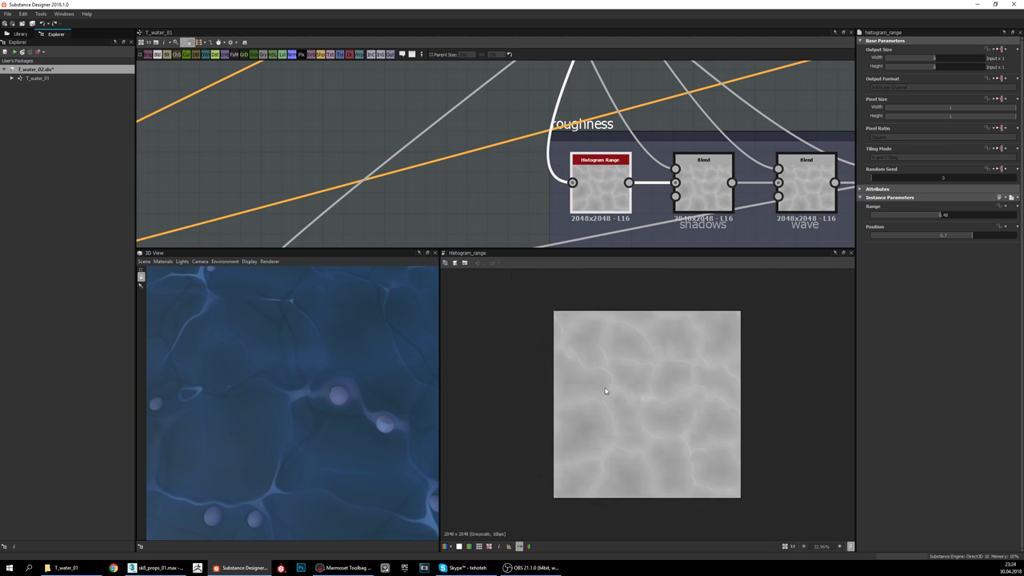
scroll(604, 376, up, 3)
scroll(607, 371, down, 2)
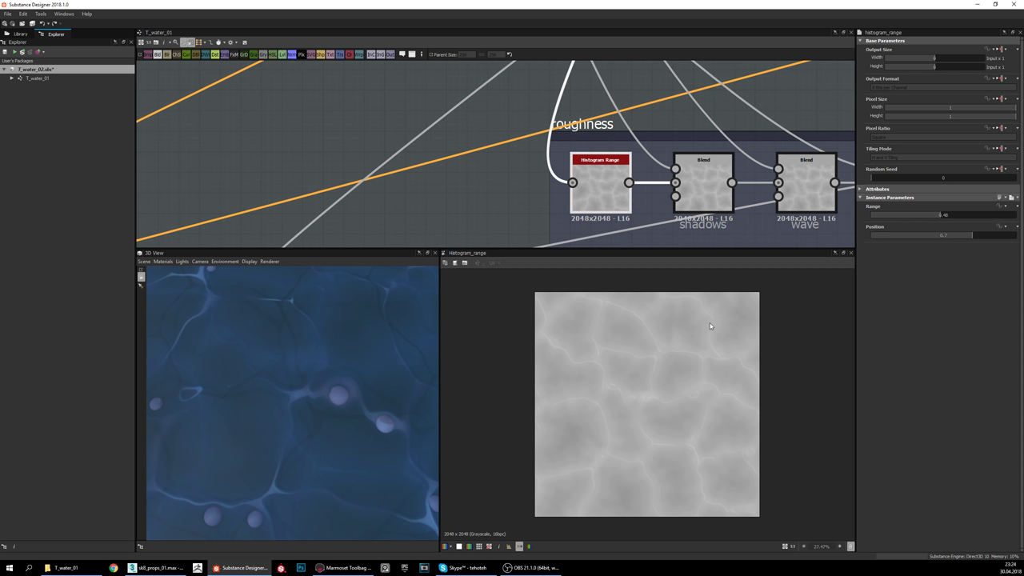
Step: Try Histogram Range positions of 0.17 and 0.04, check the water's reflections in 3D, and undo the position changes
click(896, 237)
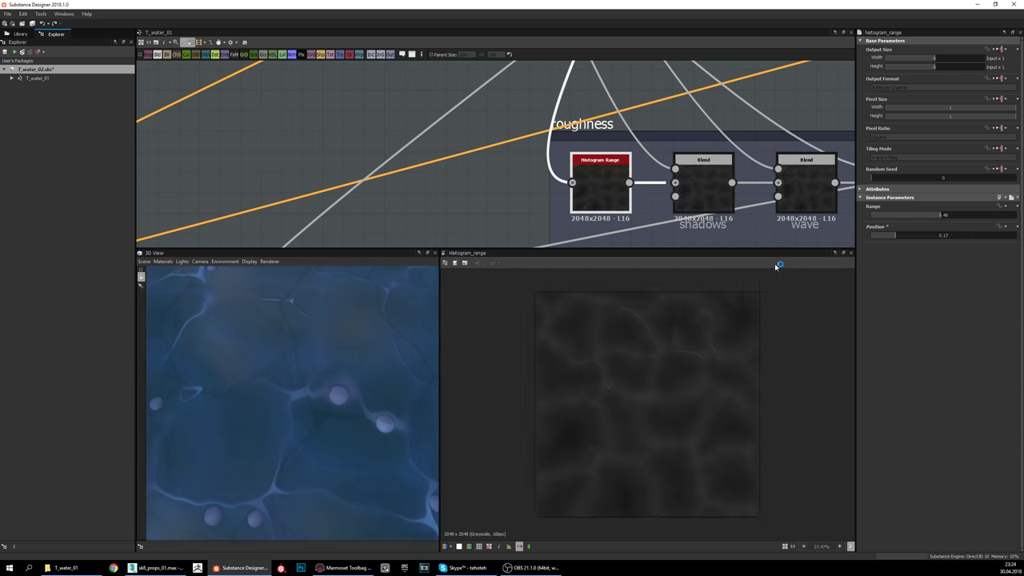
mouse_move(312, 396)
mouse_down()
mouse_move(283, 379)
mouse_move(325, 377)
mouse_move(297, 380)
mouse_move(283, 401)
mouse_move(357, 389)
mouse_move(287, 394)
mouse_move(315, 382)
mouse_move(343, 393)
mouse_move(309, 392)
mouse_move(324, 394)
mouse_move(320, 411)
mouse_move(343, 392)
mouse_move(321, 392)
mouse_up()
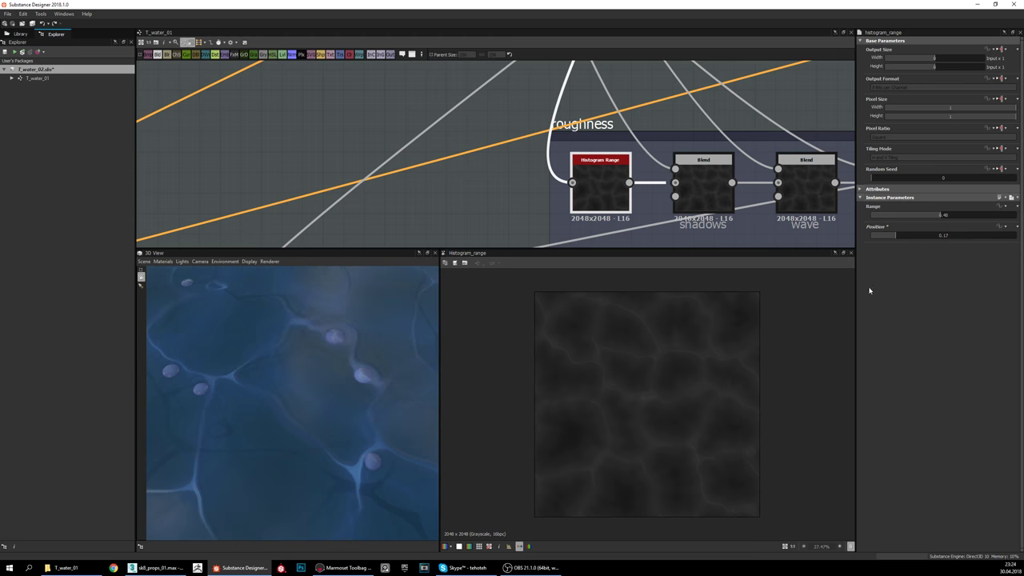
click(877, 237)
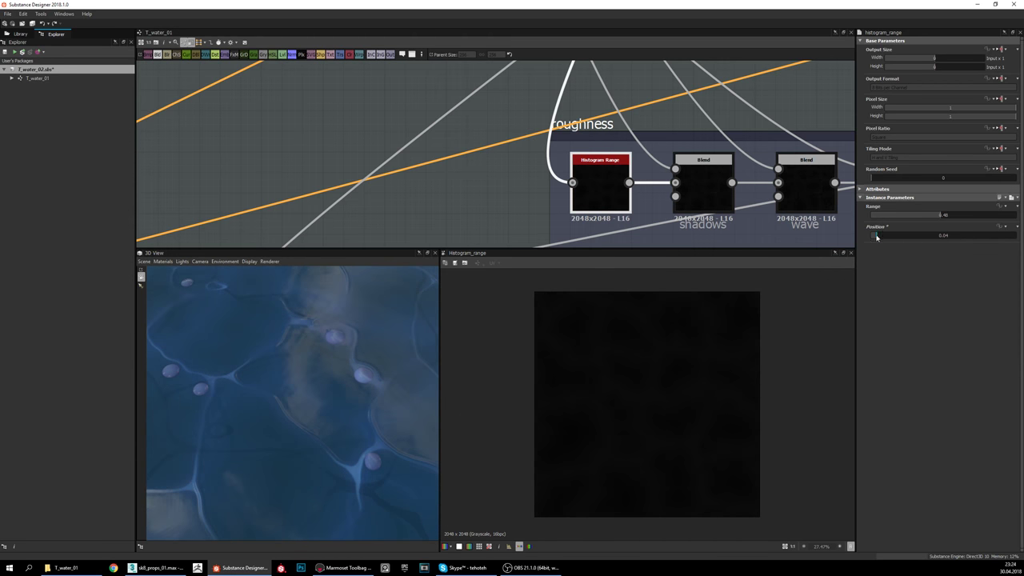
drag(272, 384, 315, 405)
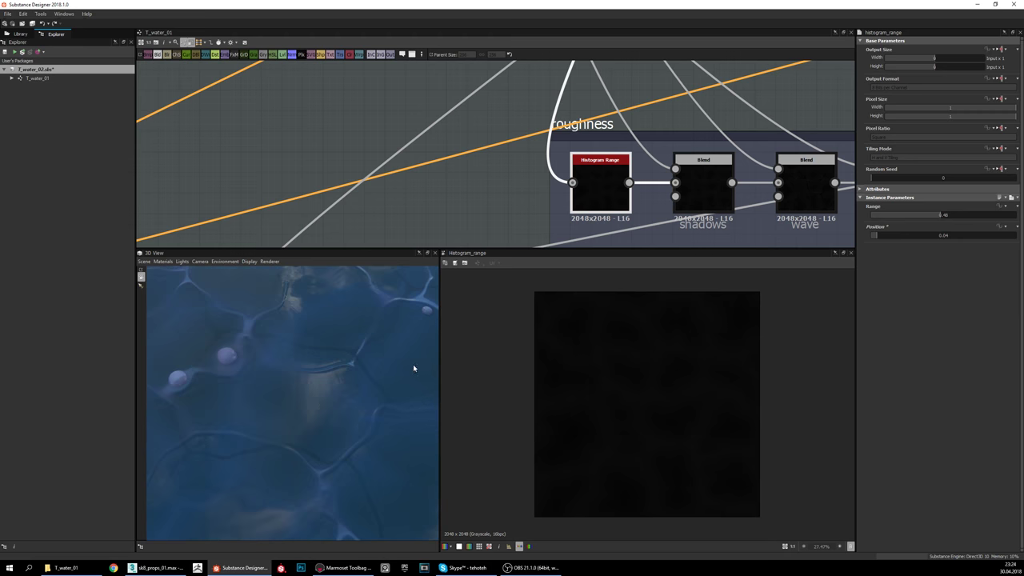
key(ctrl+z)
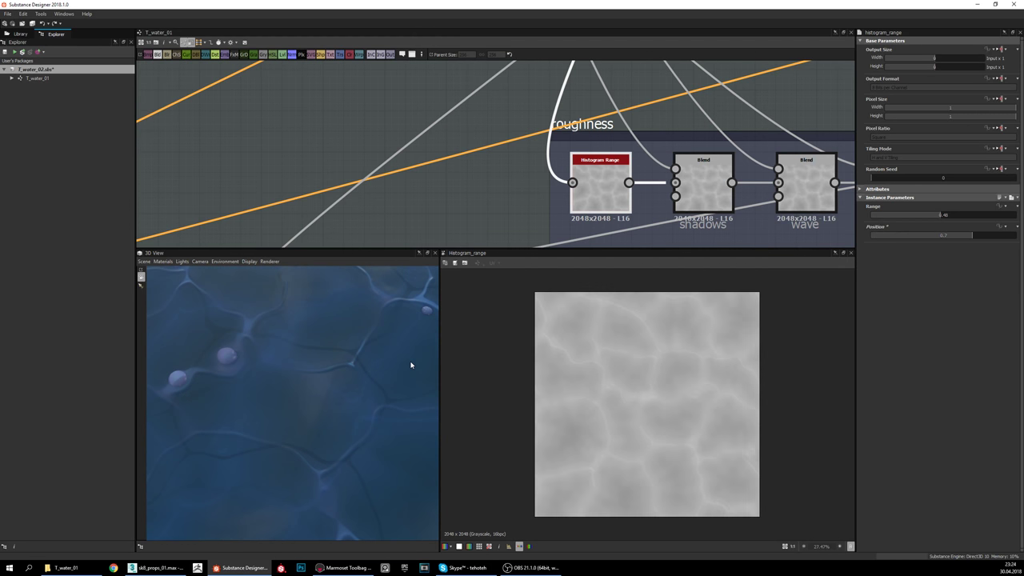
Step: Inspect the water surface in 3D from other angles and look closer at the Histogram Range preview
drag(410, 365, 247, 405)
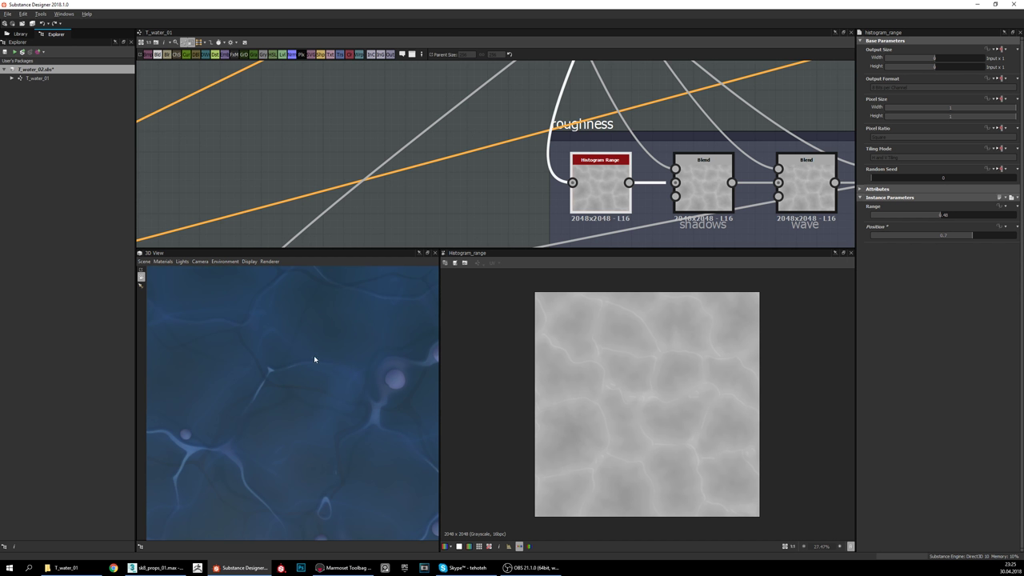
drag(321, 384, 326, 305)
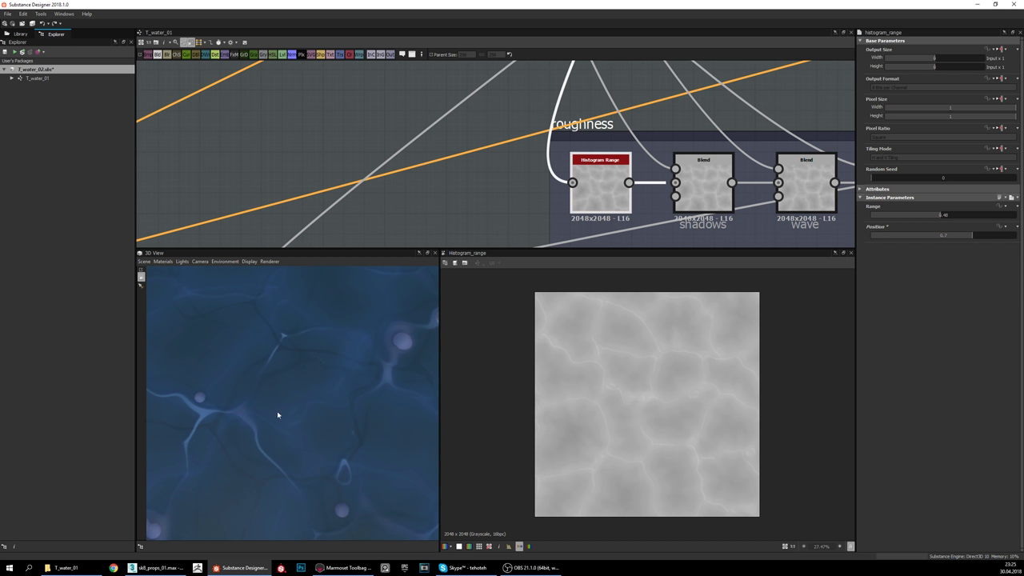
middle_drag(693, 184, 616, 192)
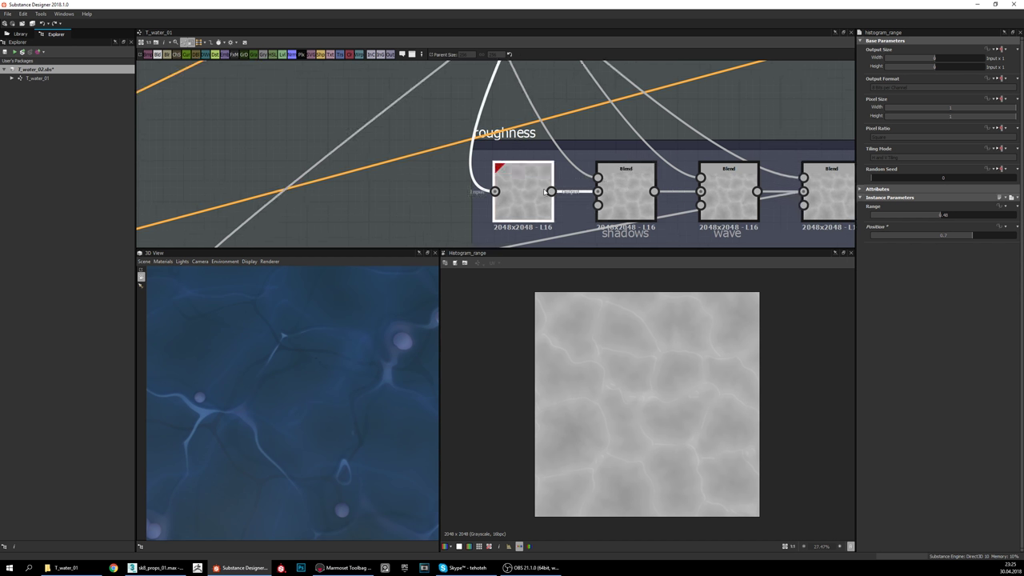
scroll(652, 374, up, 2)
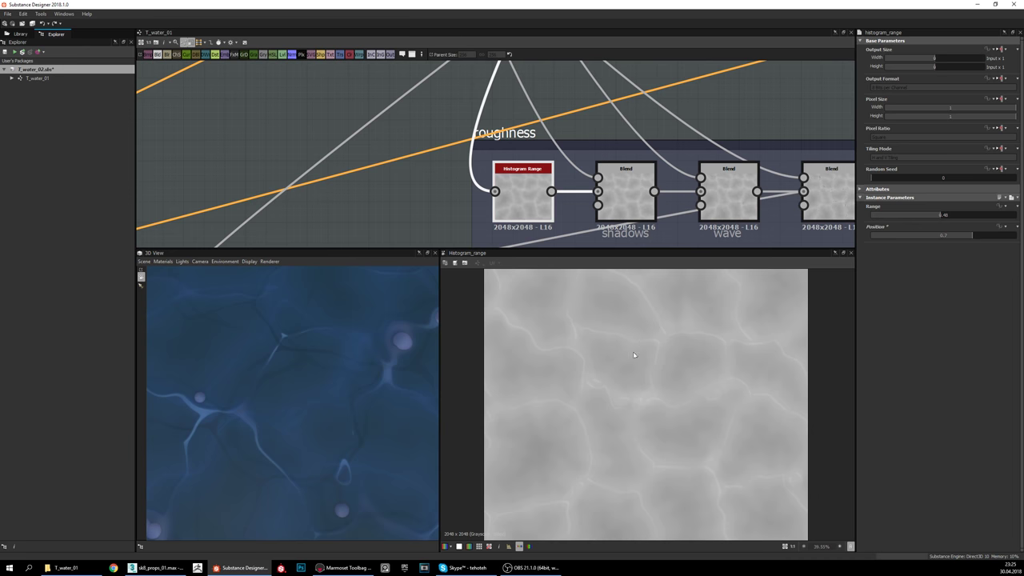
Step: Preview the shadows Blend in the roughness frame and compare its settings with those of the Histogram Range node
double_click(635, 202)
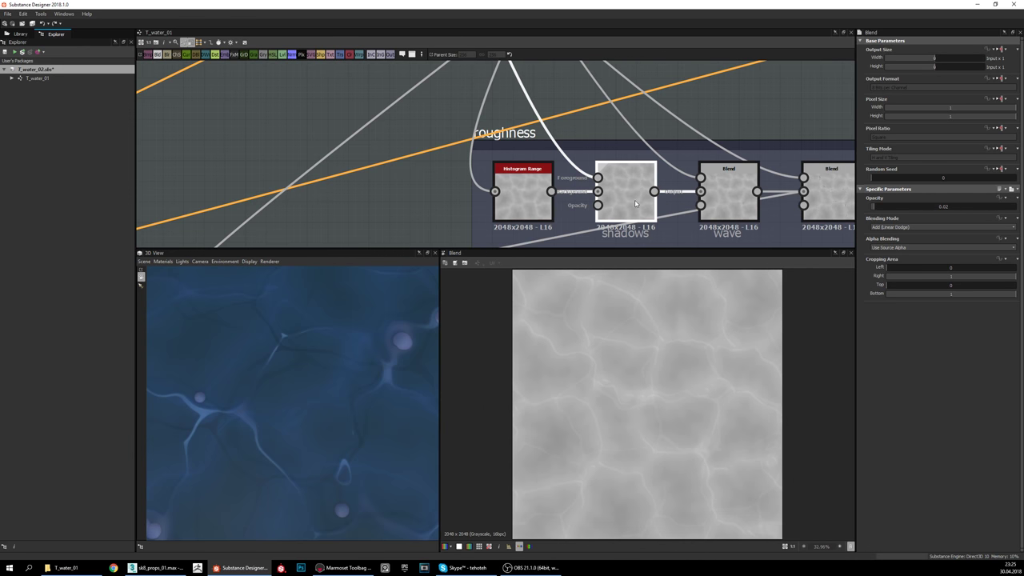
scroll(642, 376, up, 5)
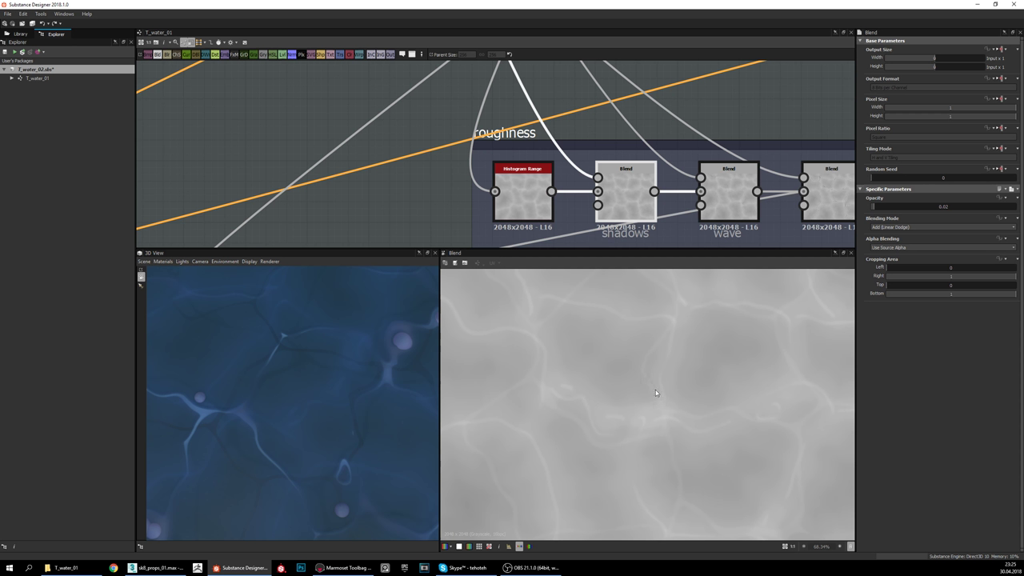
scroll(617, 439, down, 3)
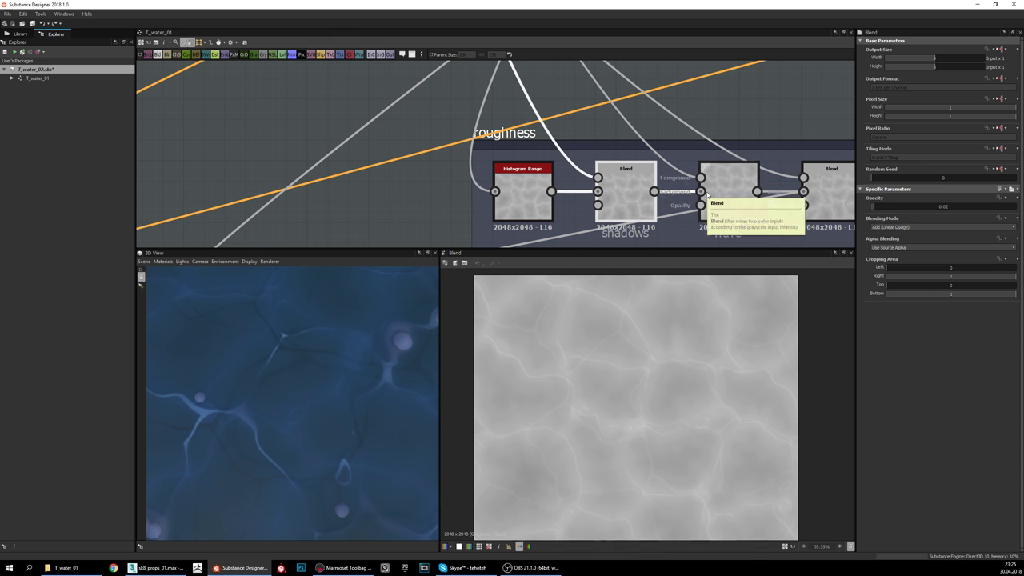
click(504, 201)
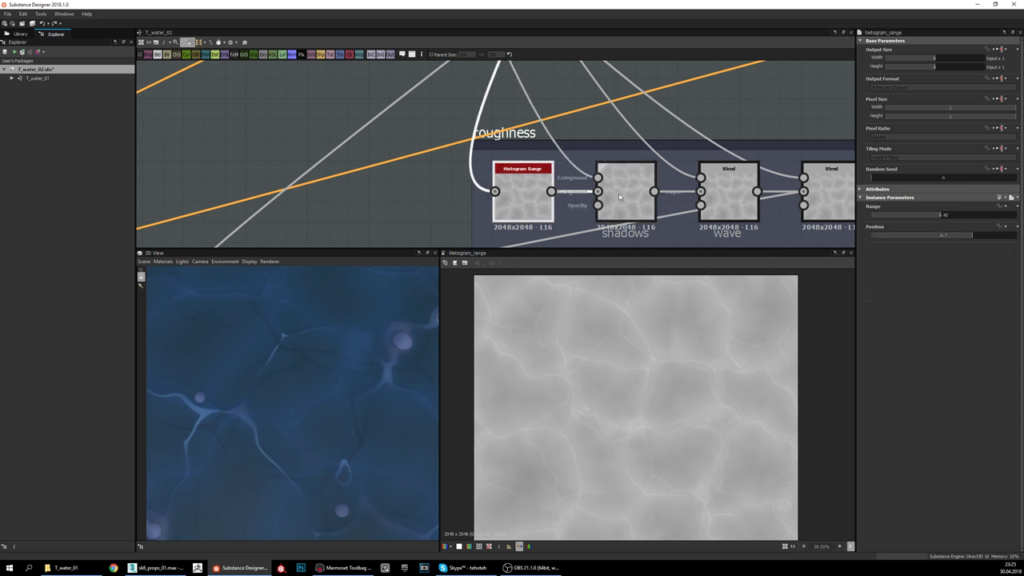
click(619, 197)
scroll(621, 332, up, 3)
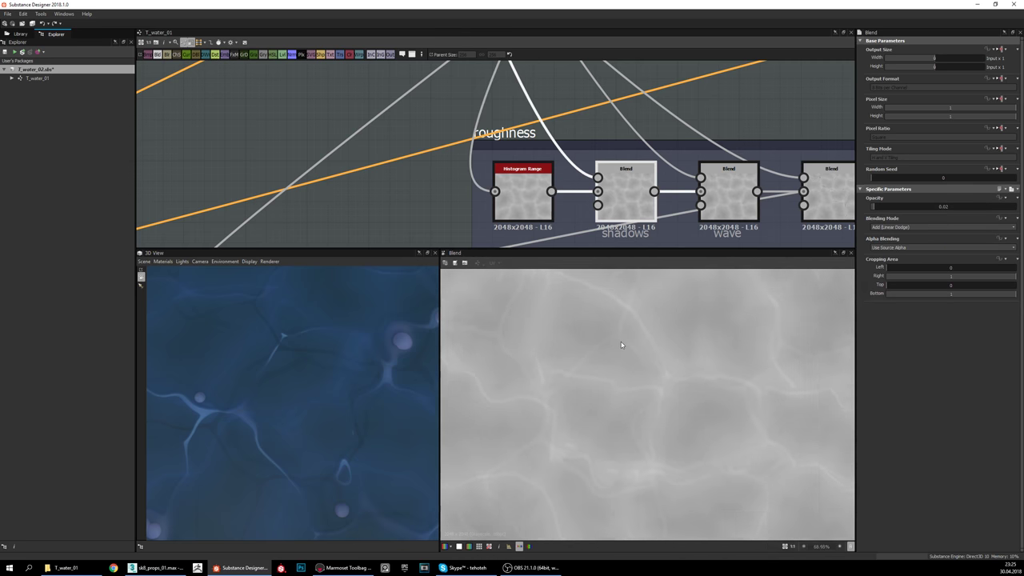
scroll(668, 374, down, 2)
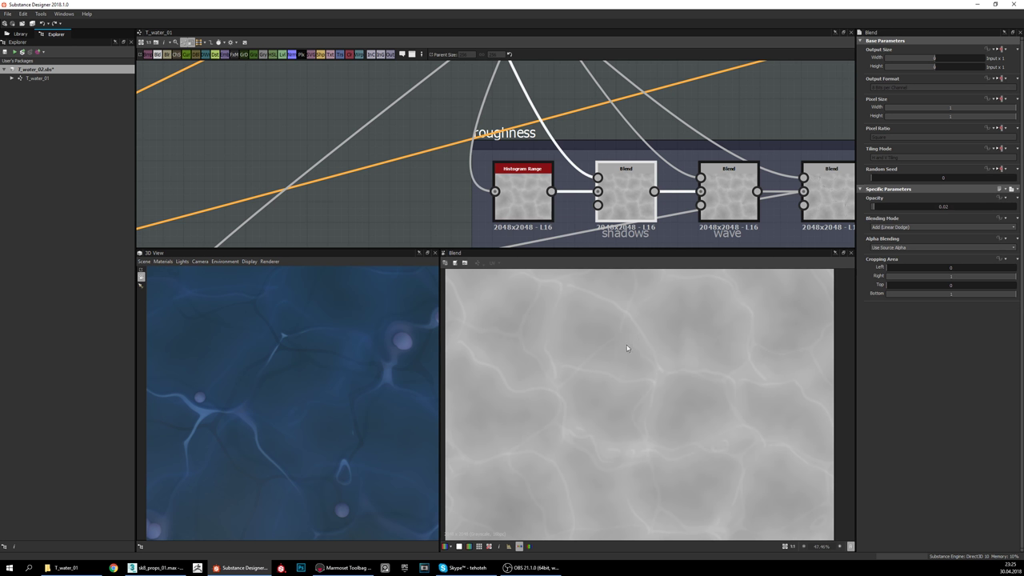
scroll(619, 334, up, 3)
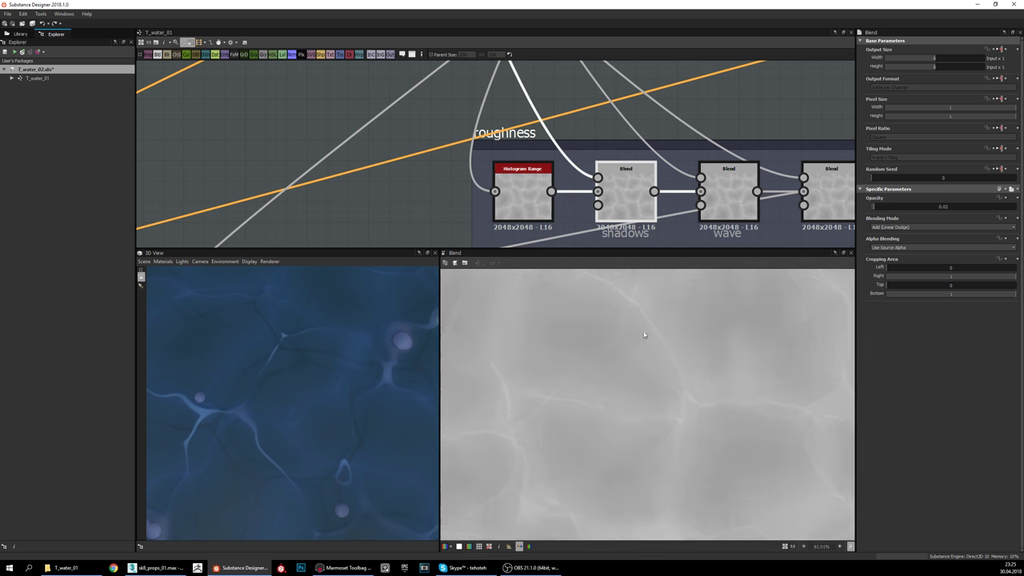
Step: Preview the wave Blend in the roughness frame and examine its subtracted lines up close
middle_drag(633, 201, 596, 212)
double_click(692, 205)
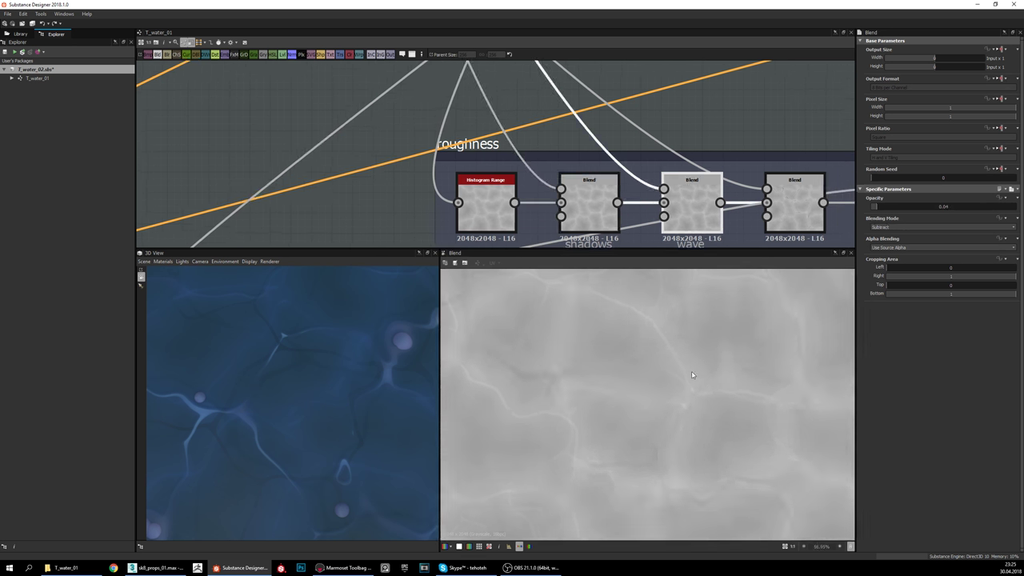
scroll(692, 376, down, 4)
scroll(628, 384, up, 1)
scroll(680, 356, up, 1)
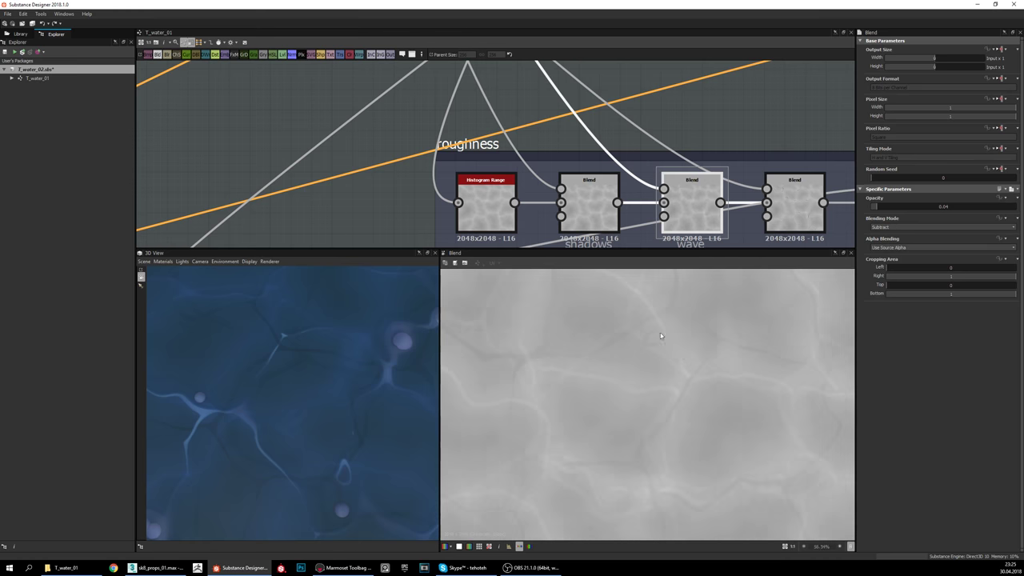
scroll(702, 329, up, 1)
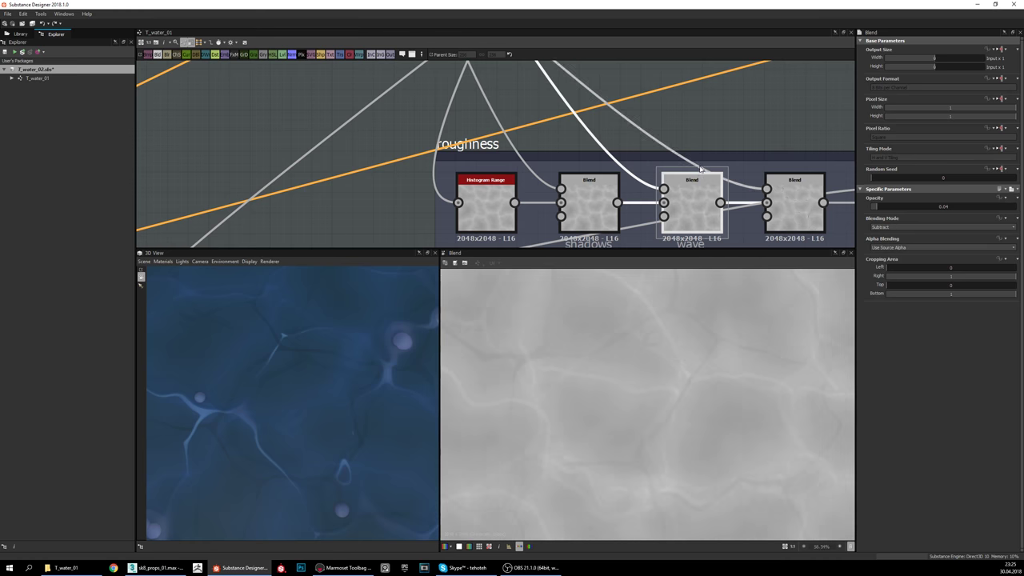
Step: Preview the Subtract Blend between the wave and bubbles blends and examine the wave crests in its result
middle_drag(688, 171, 578, 160)
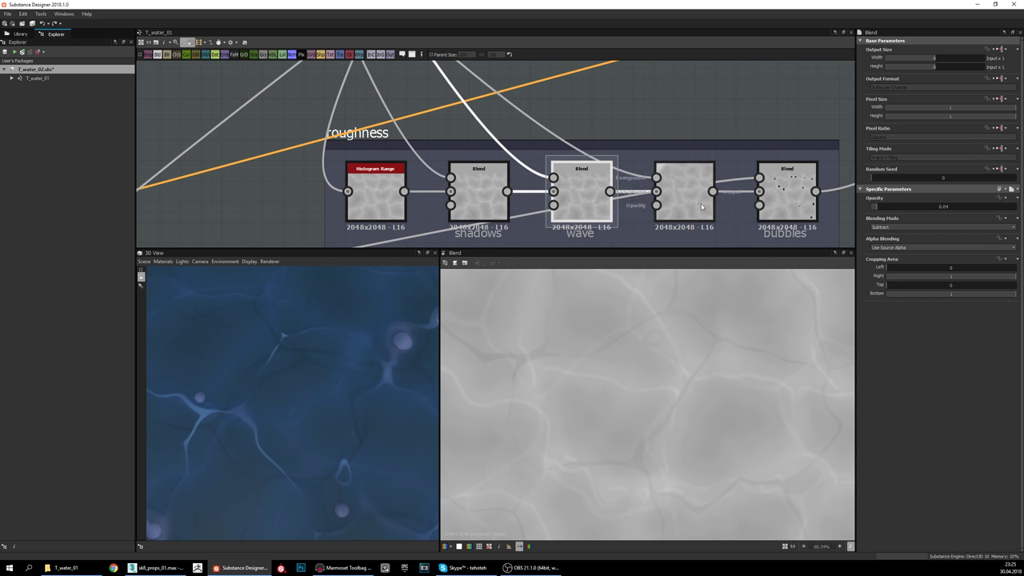
click(703, 204)
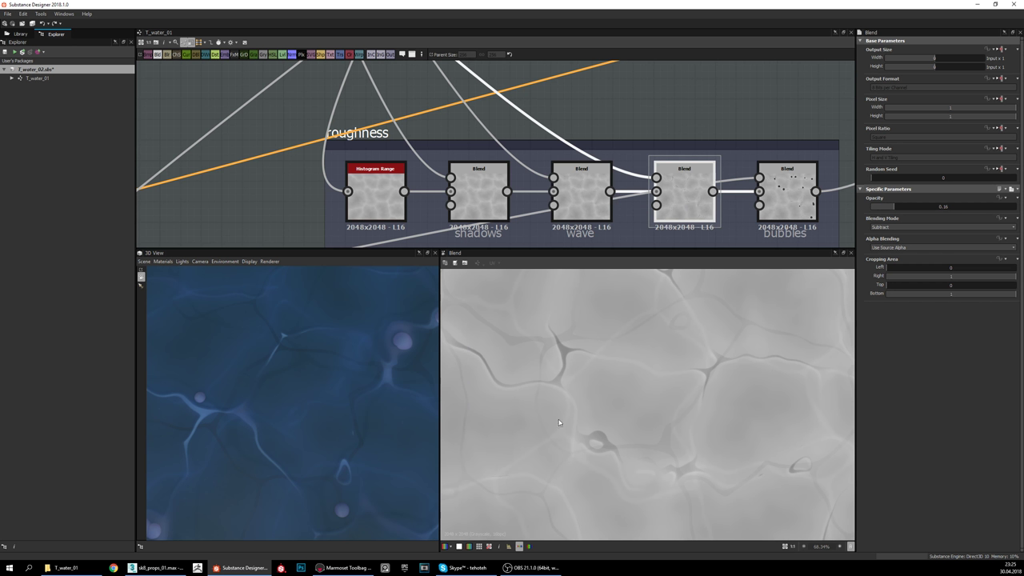
middle_drag(756, 392, 713, 397)
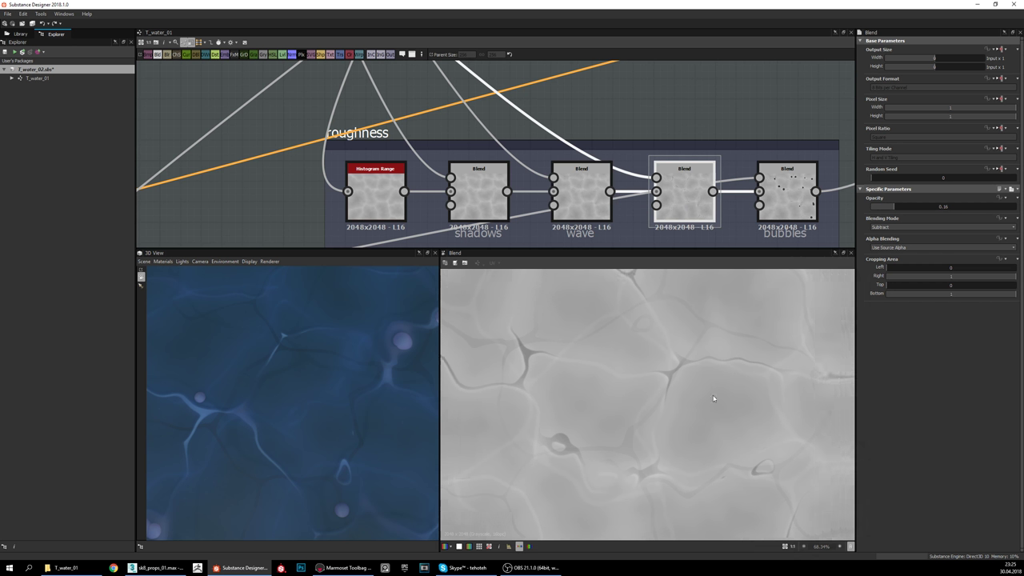
Step: Preview the bubbles Blend at the end of the roughness frame and examine the whole roughness map
middle_drag(794, 188, 742, 177)
double_click(742, 178)
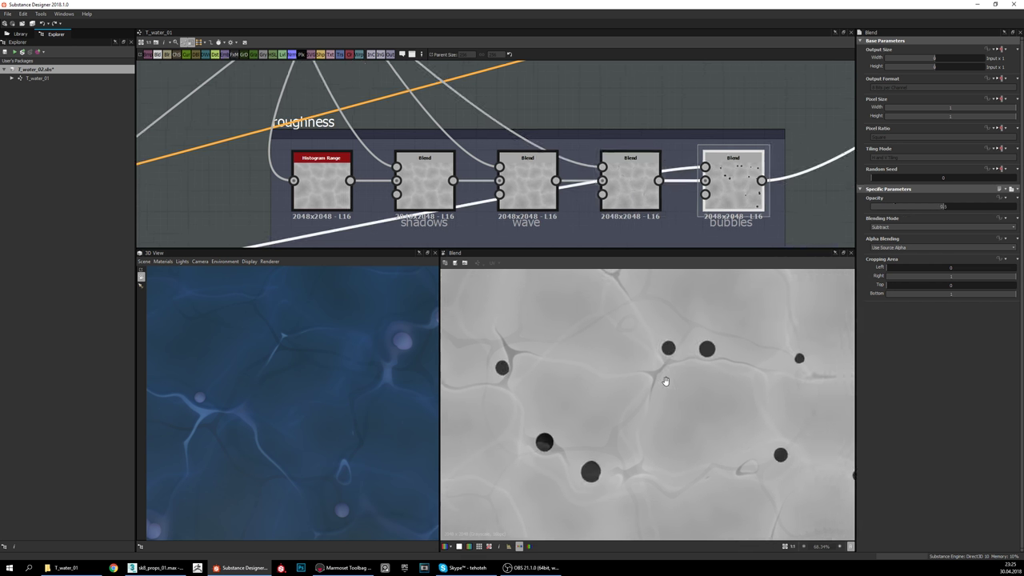
scroll(678, 355, down, 3)
middle_drag(691, 389, 699, 364)
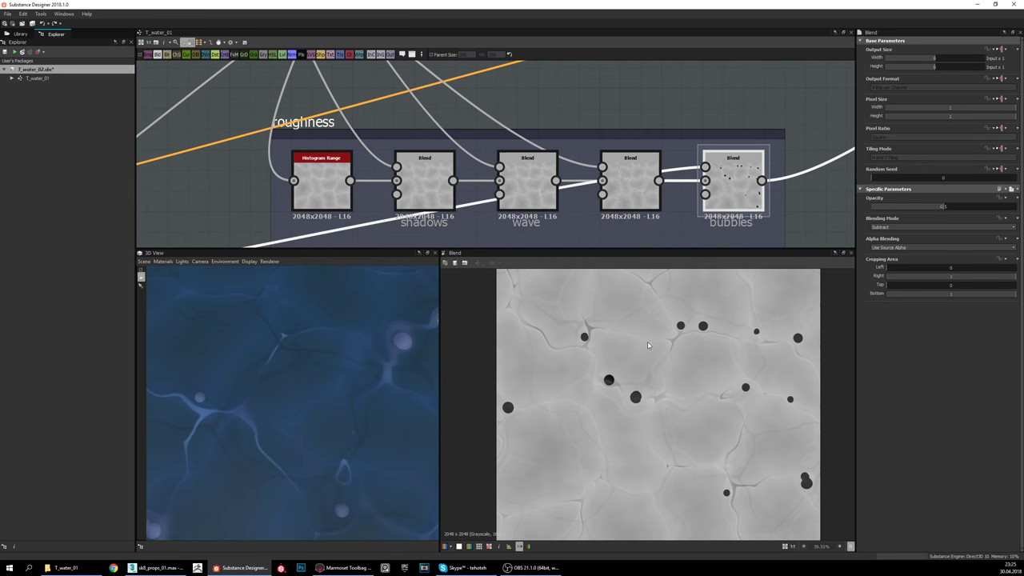
scroll(248, 234, down, 1)
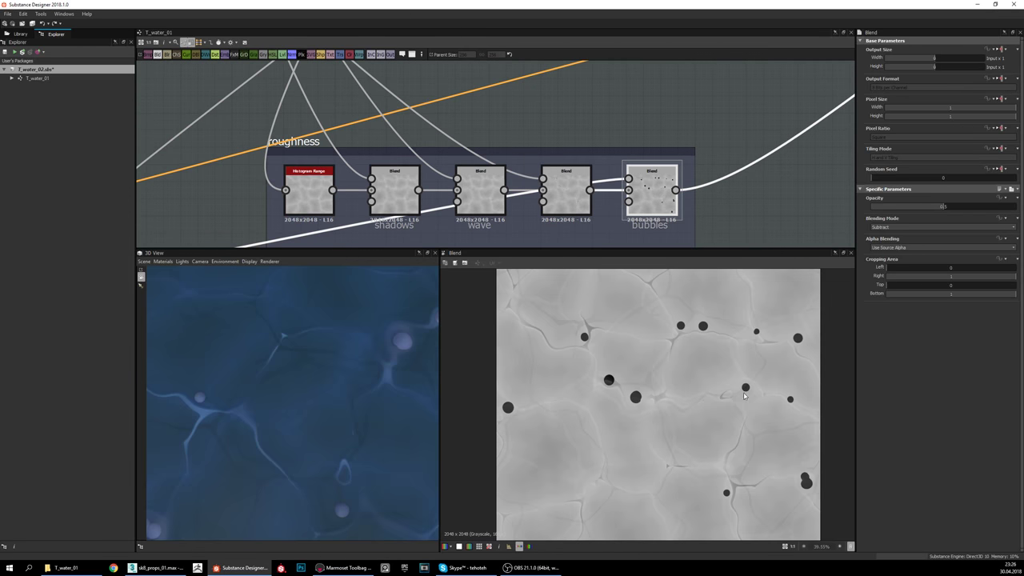
scroll(659, 414, down, 2)
scroll(659, 415, up, 3)
scroll(731, 303, down, 2)
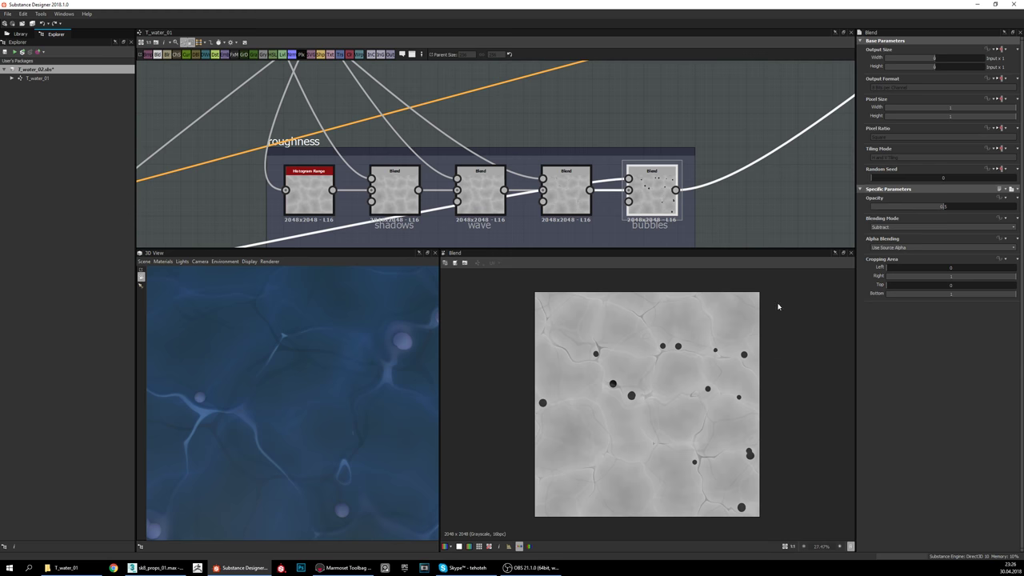
Step: Preview the HBAO node above the roughness frame and the emissive output node
scroll(753, 112, down, 2)
middle_drag(670, 144, 645, 181)
double_click(567, 129)
middle_drag(762, 183, 747, 145)
middle_drag(704, 239, 704, 178)
middle_drag(531, 210, 606, 210)
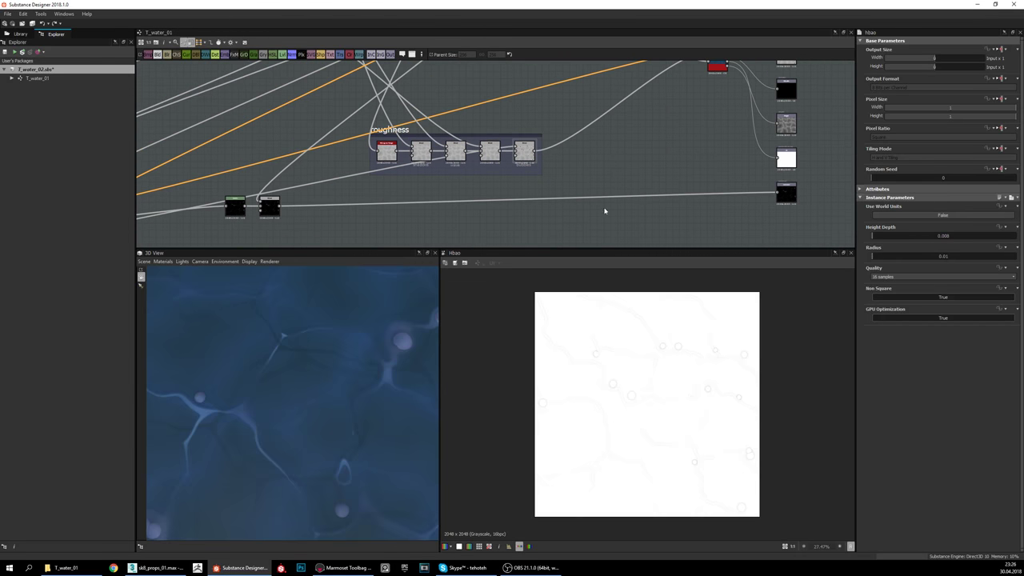
double_click(780, 192)
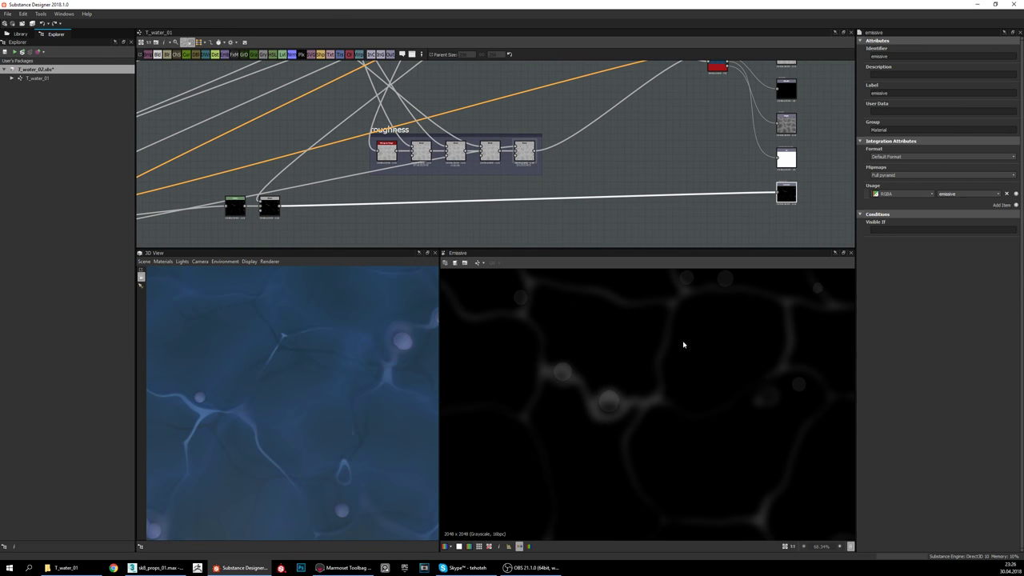
Step: Trace the emissive output's connection back to the two dark nodes between the albedo and roughness frames
middle_drag(778, 193, 764, 189)
scroll(786, 179, up, 3)
scroll(748, 205, down, 2)
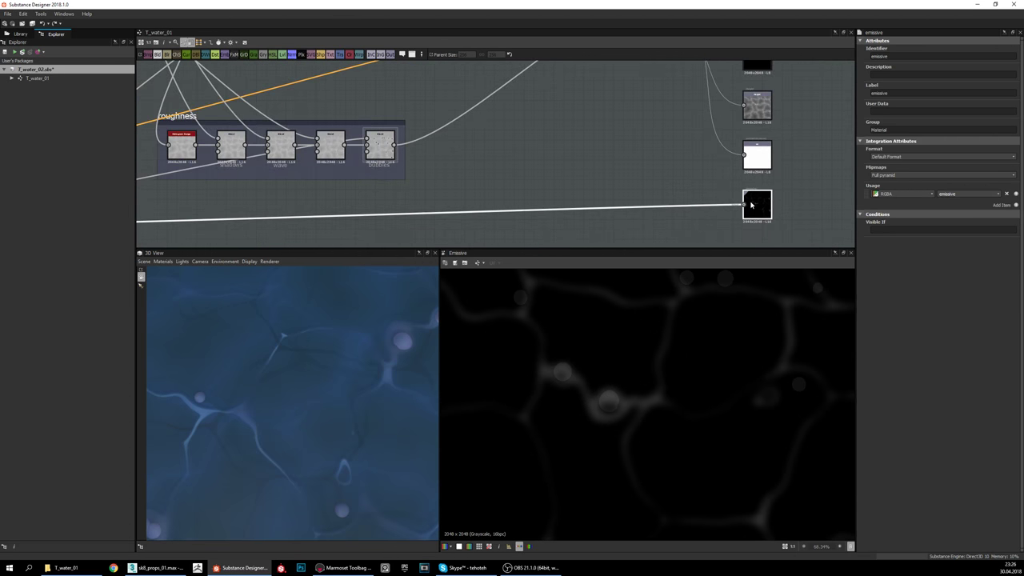
middle_drag(307, 214, 569, 195)
middle_drag(668, 183, 463, 222)
scroll(732, 192, down, 3)
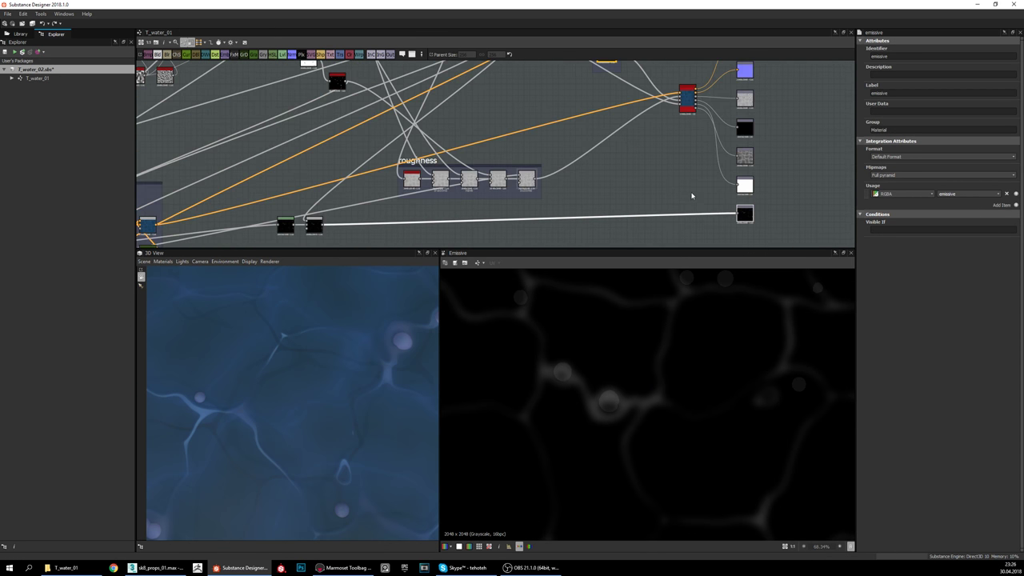
middle_drag(662, 186, 700, 180)
scroll(700, 180, left, 2)
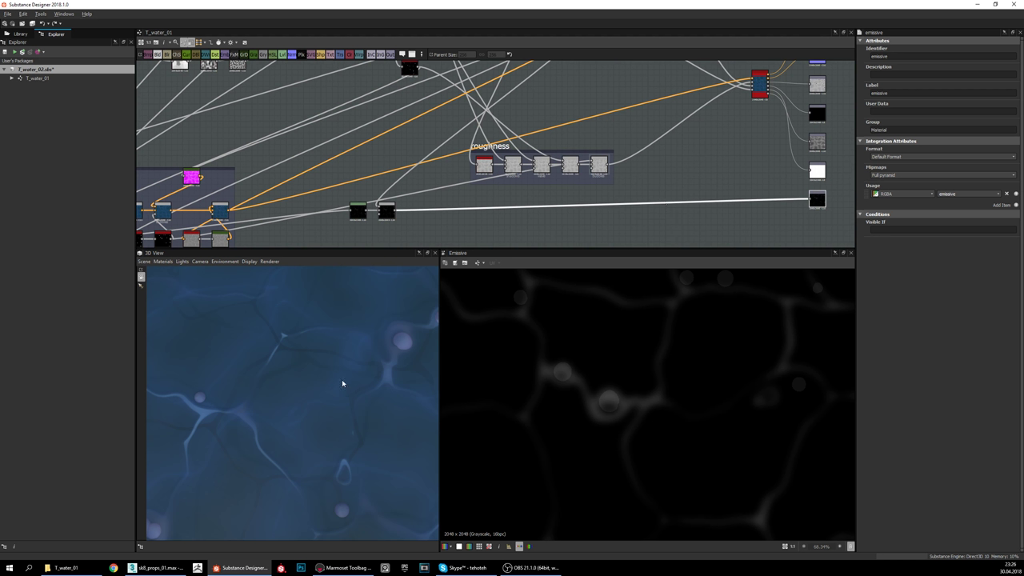
Step: Preview the PBR base material node's base color tiled in the 2D view and examine how the pattern repeats
drag(343, 383, 306, 380)
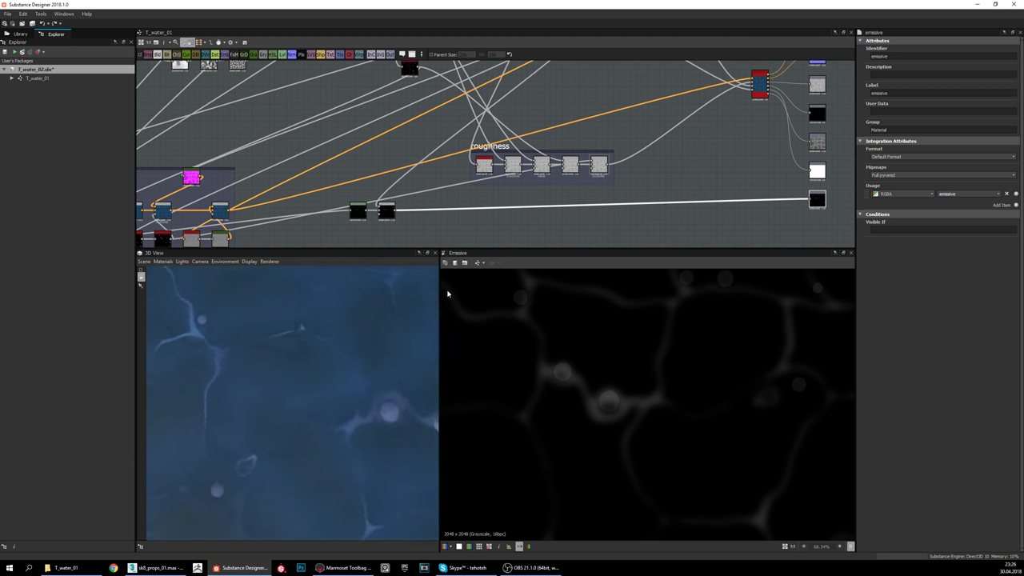
middle_drag(726, 167, 617, 161)
click(633, 136)
middle_drag(682, 110, 654, 224)
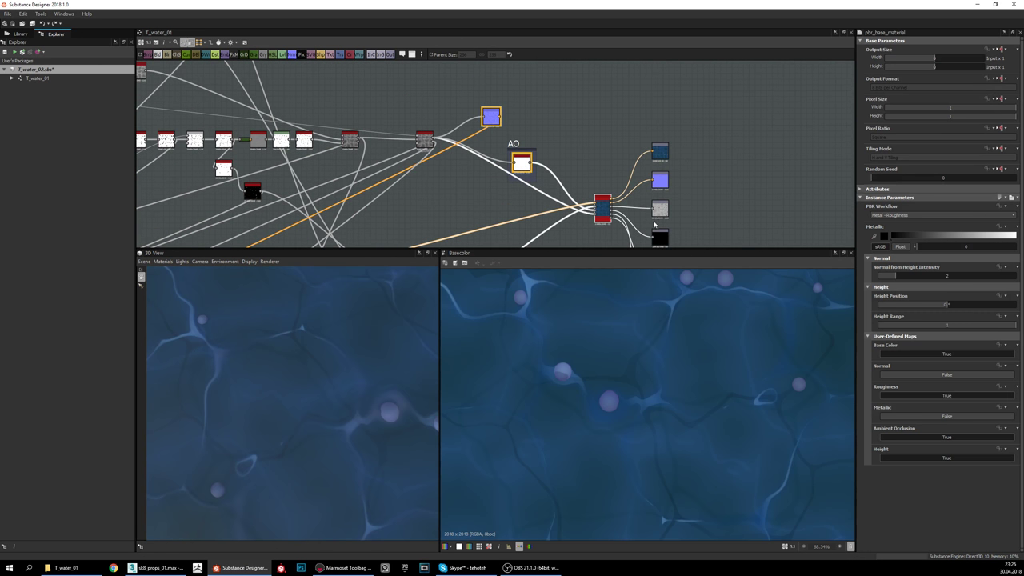
scroll(711, 362, down, 1)
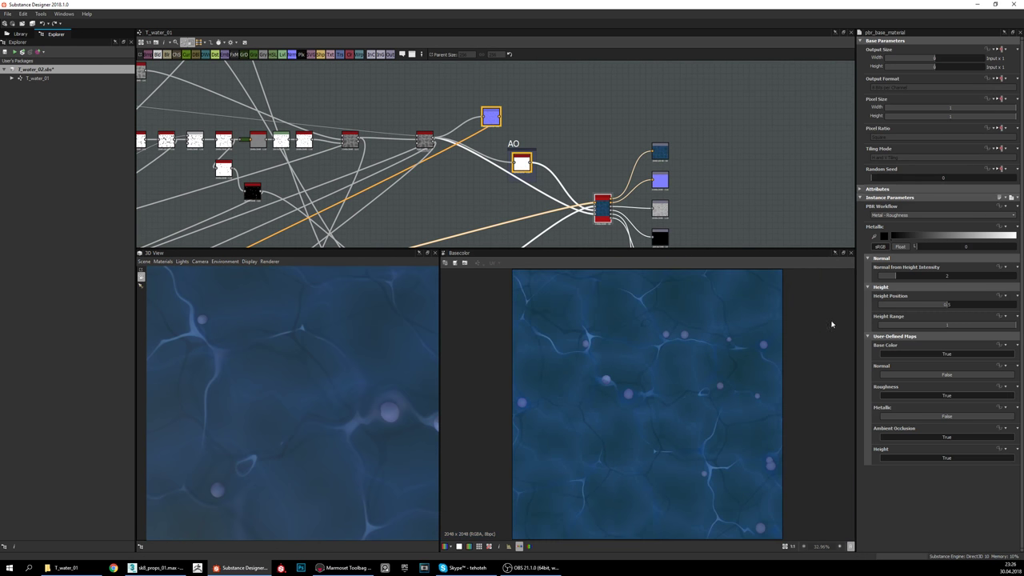
key(space)
scroll(716, 371, down, 1)
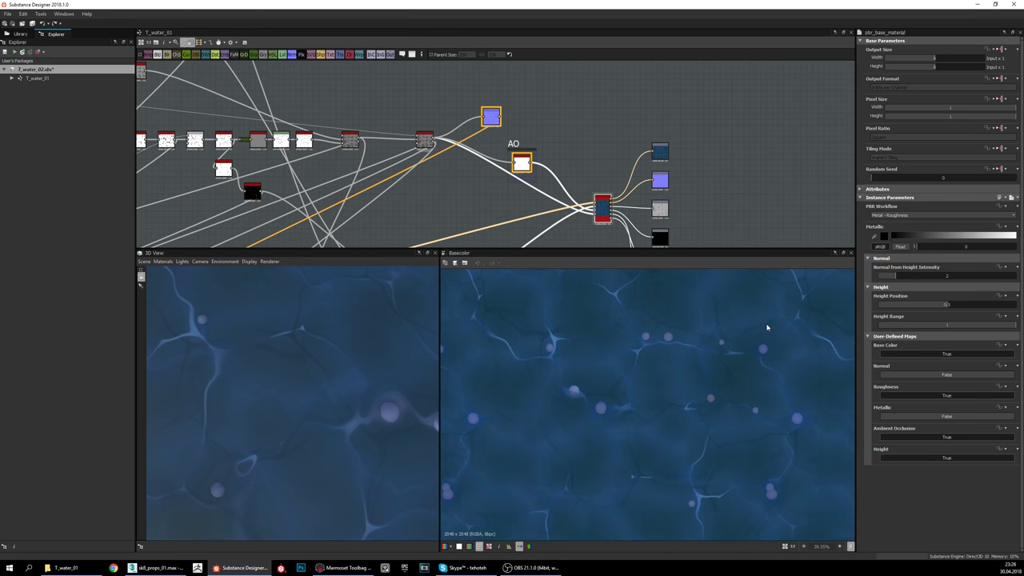
scroll(589, 359, up, 2)
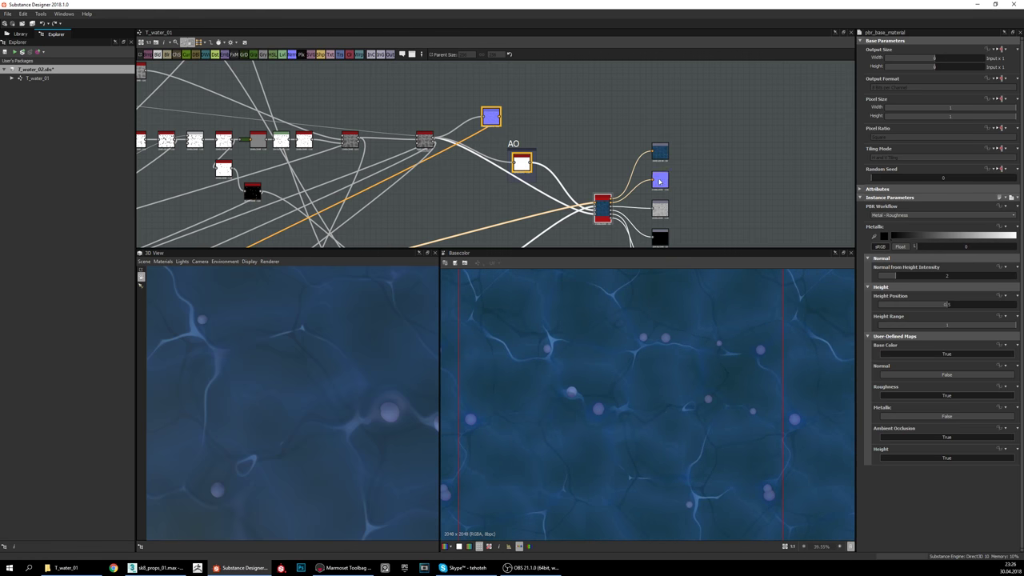
Step: Preview the normal, roughness, height and ambient occlusion output nodes one after another
double_click(659, 181)
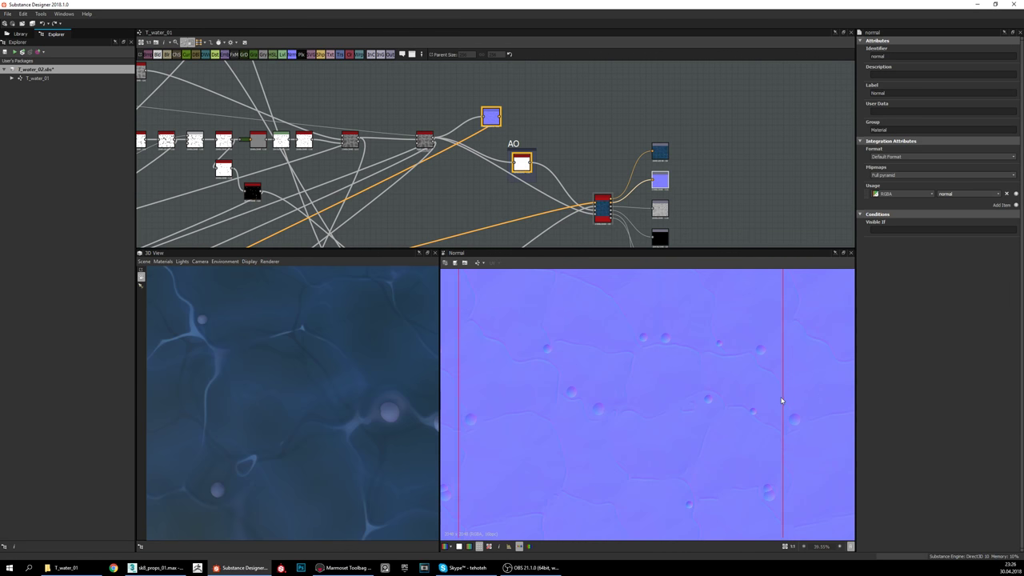
double_click(659, 210)
middle_drag(709, 200, 715, 163)
double_click(664, 233)
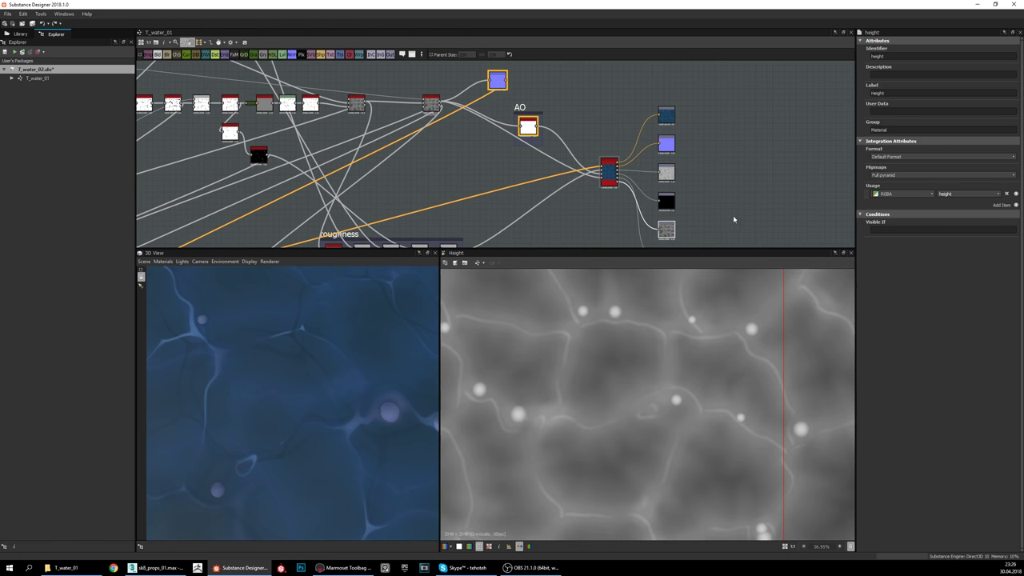
middle_drag(733, 216, 725, 194)
double_click(676, 190)
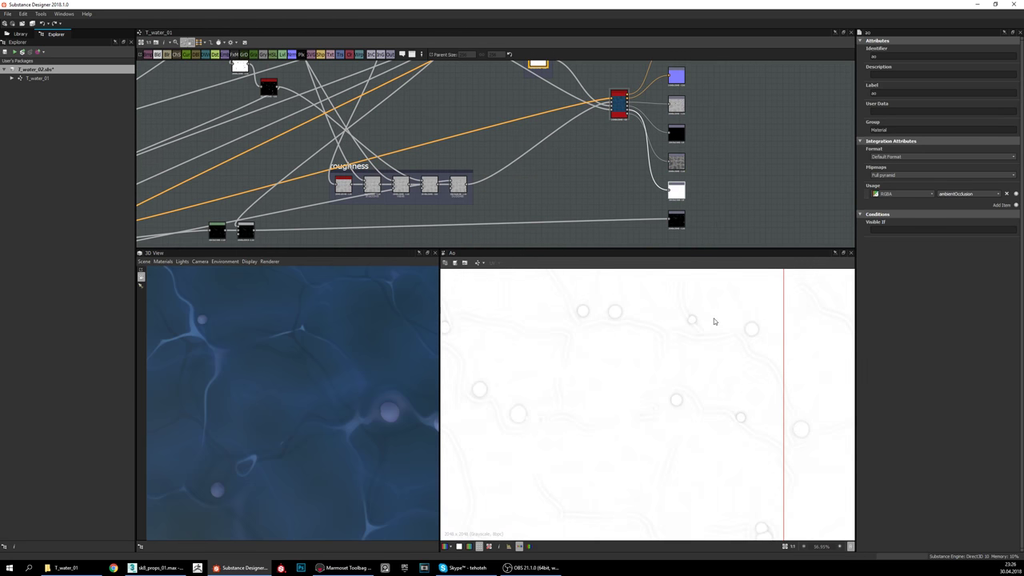
Step: Preview the base color output node and examine the bubbles and wave crests on the 3D water surface
scroll(636, 171, down, 2)
scroll(636, 170, down, 1)
middle_drag(636, 169, 669, 187)
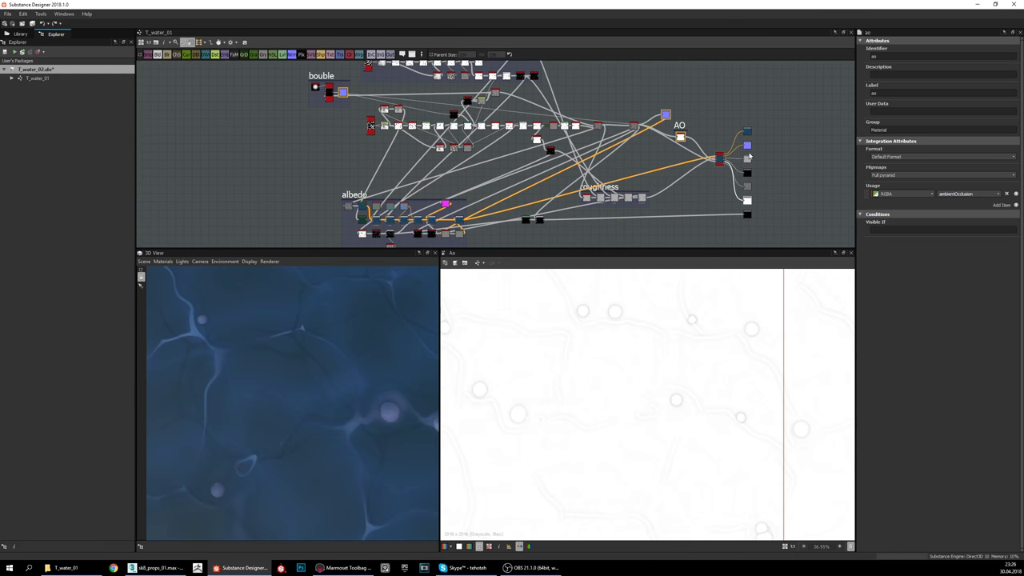
double_click(747, 131)
drag(315, 400, 359, 388)
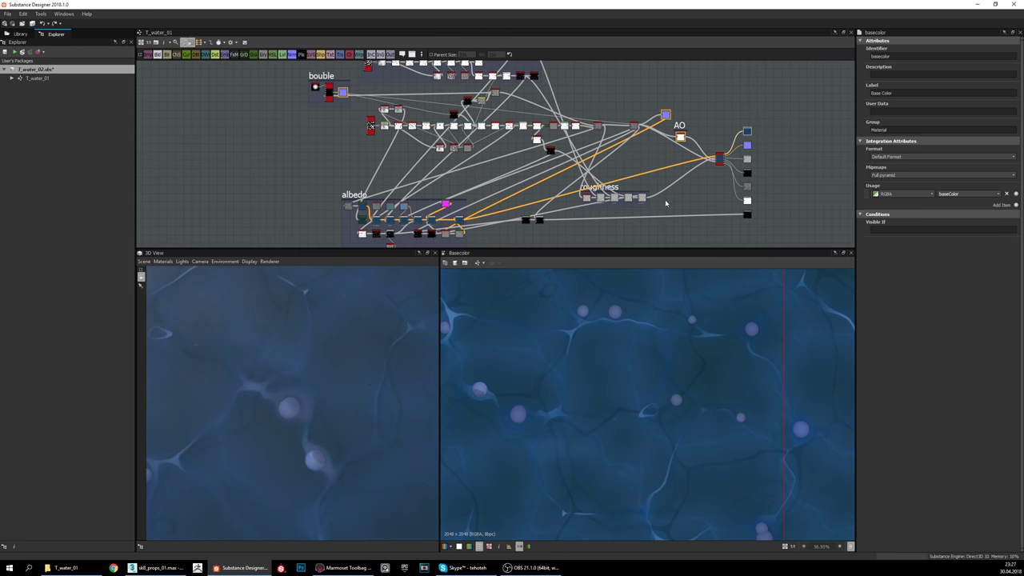
Step: Examine the overall graph from the wave, bubble and albedo frames through roughness and AO to the outputs, plus the 3D water surface
middle_drag(665, 203, 668, 166)
scroll(726, 202, up, 3)
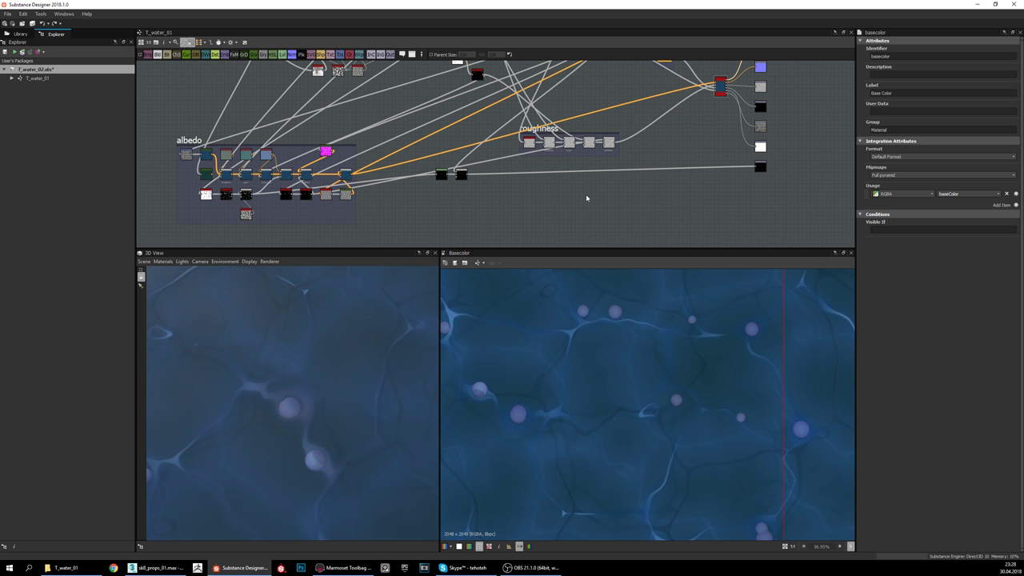
middle_drag(581, 188, 590, 217)
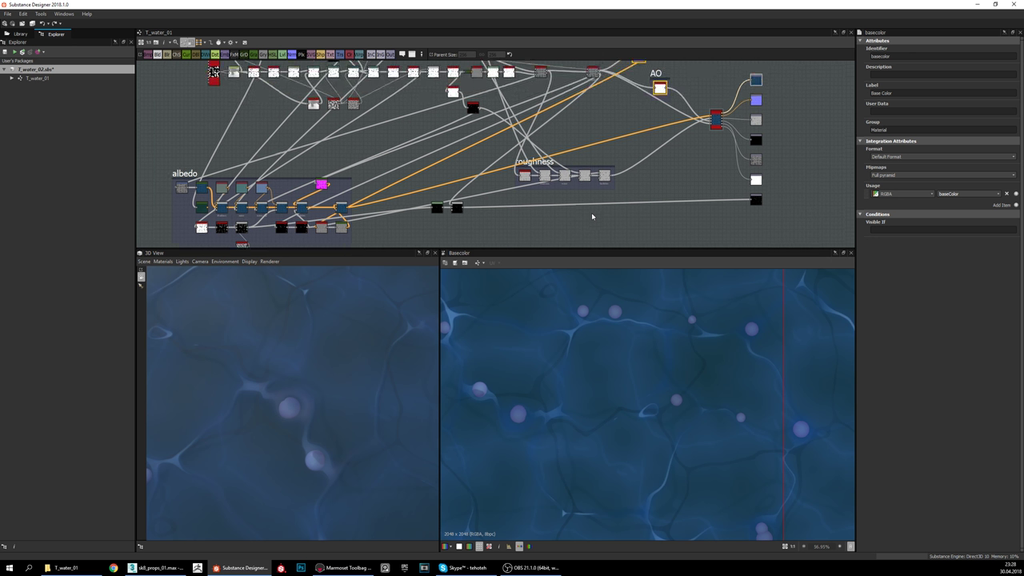
middle_drag(693, 167, 669, 177)
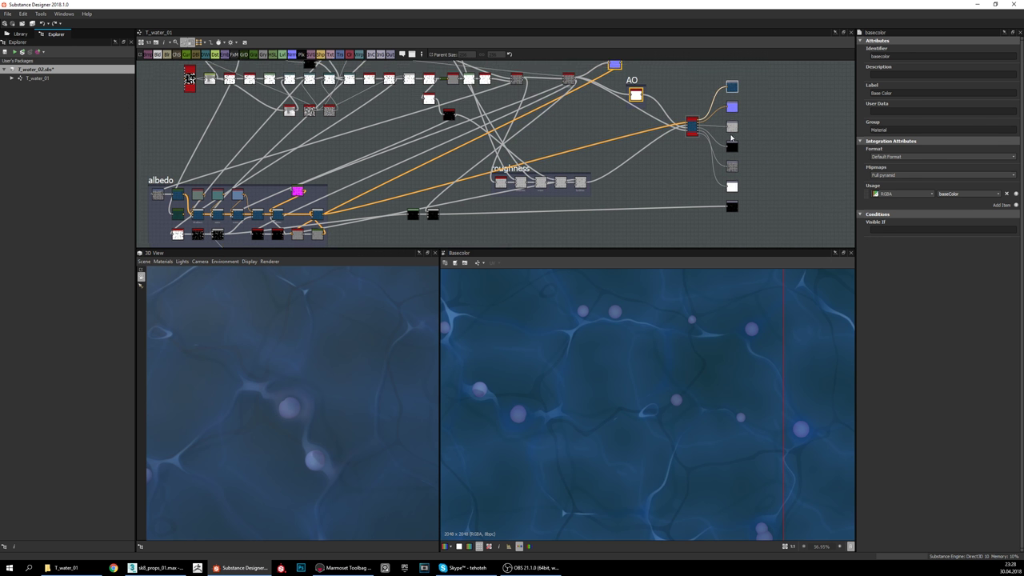
middle_drag(730, 139, 567, 174)
scroll(736, 172, down, 3)
middle_drag(475, 162, 527, 149)
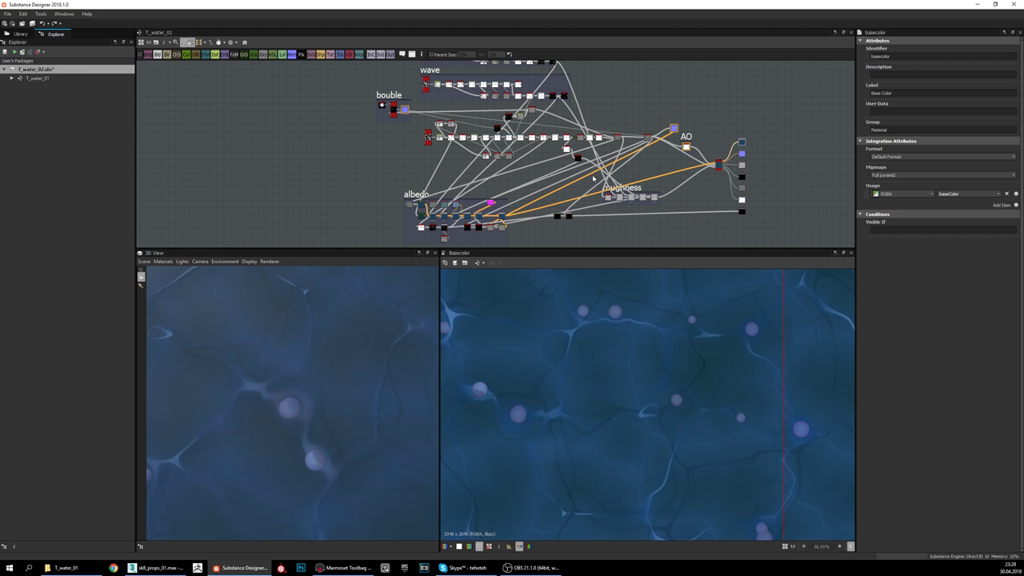
middle_drag(630, 174, 590, 192)
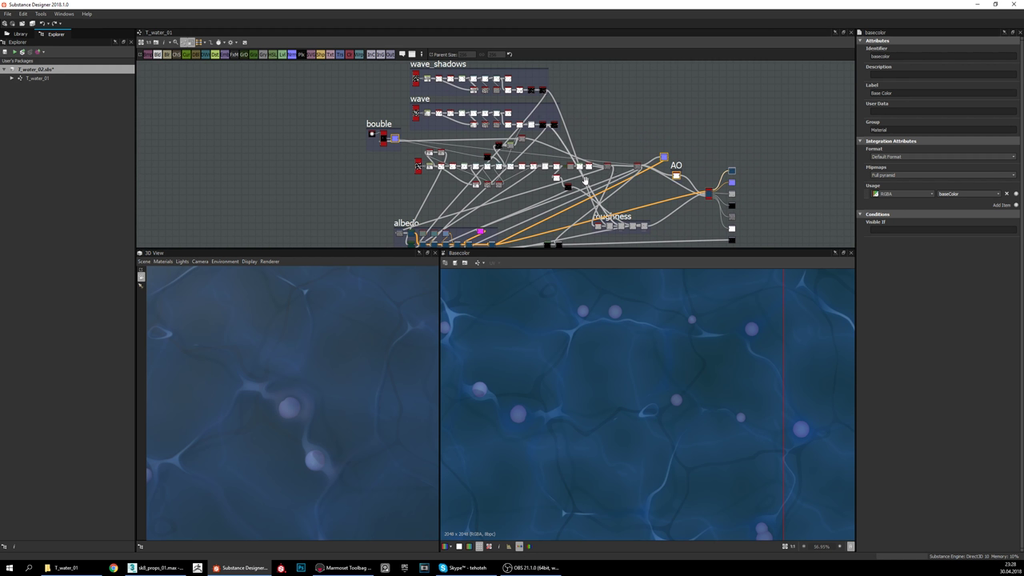
middle_drag(615, 190, 627, 181)
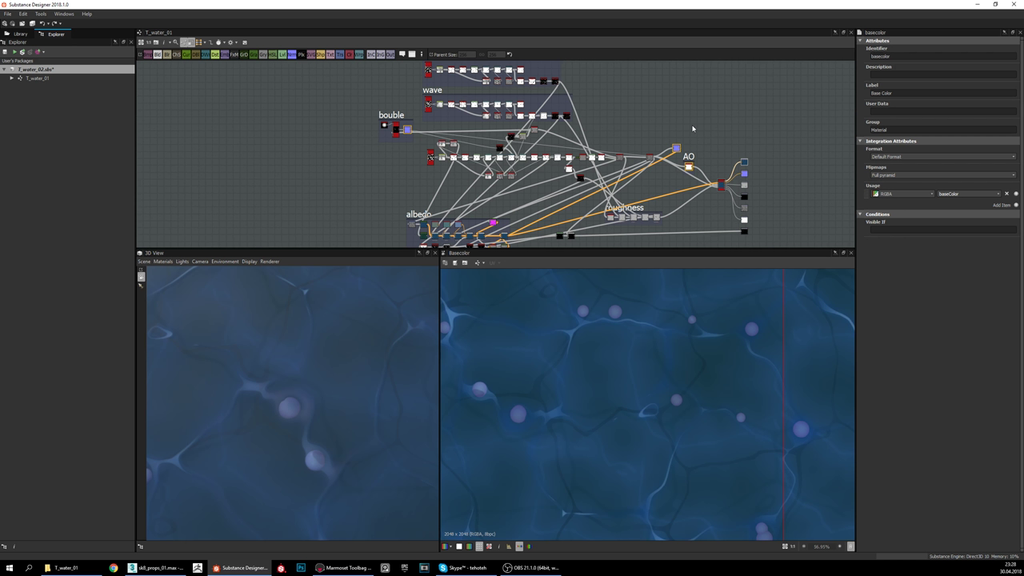
mouse_move(589, 177)
middle_down()
mouse_move(602, 188)
mouse_move(601, 173)
middle_up()
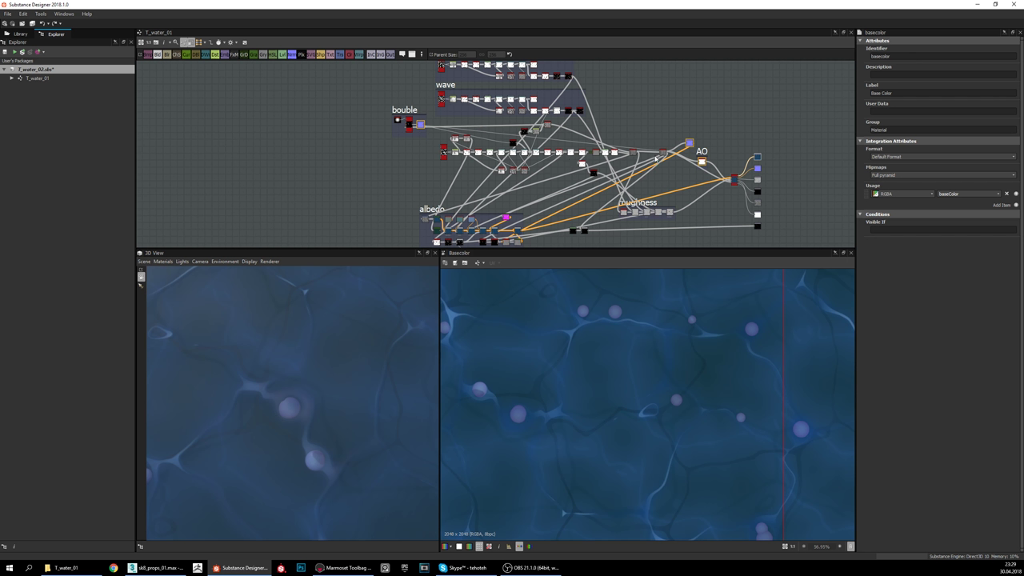
middle_drag(578, 188, 551, 187)
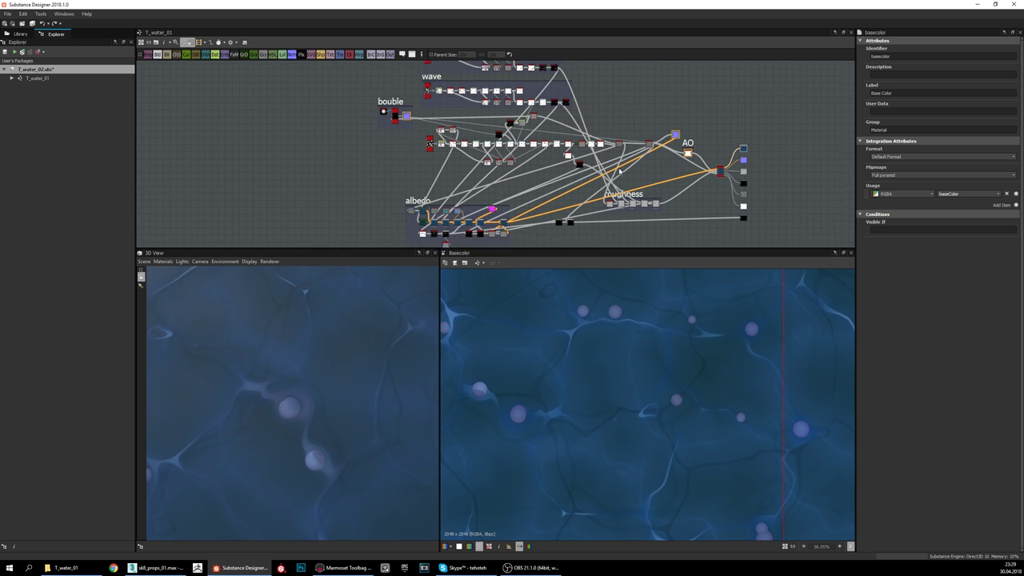
mouse_move(619, 171)
middle_down()
mouse_move(617, 186)
mouse_move(621, 175)
middle_up()
drag(398, 416, 320, 415)
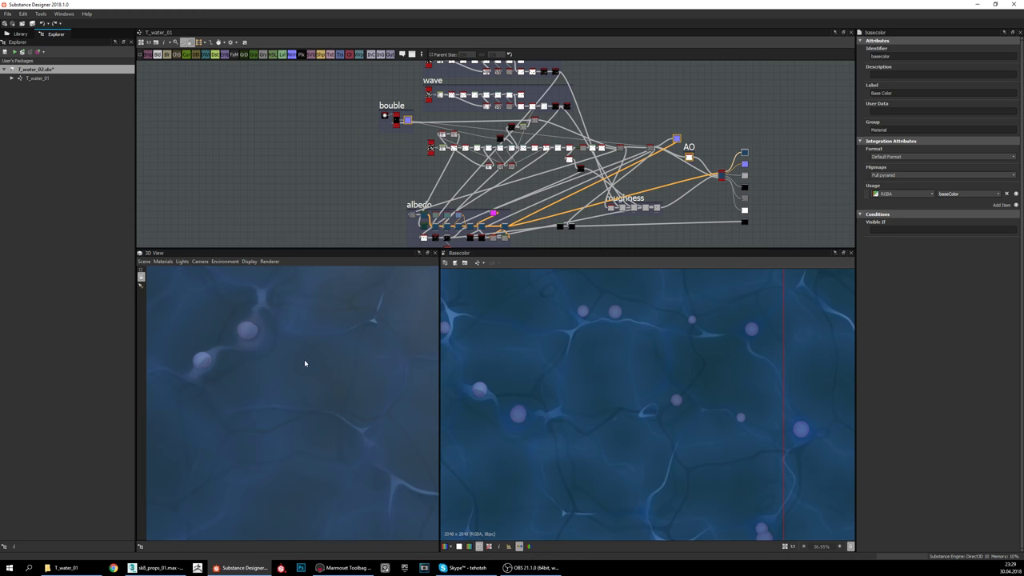
drag(305, 363, 283, 374)
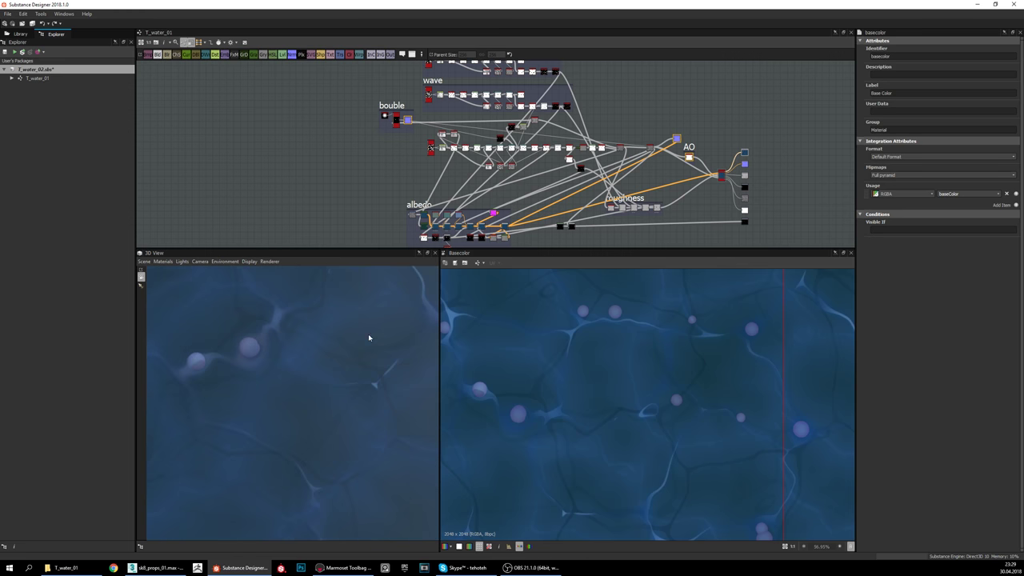